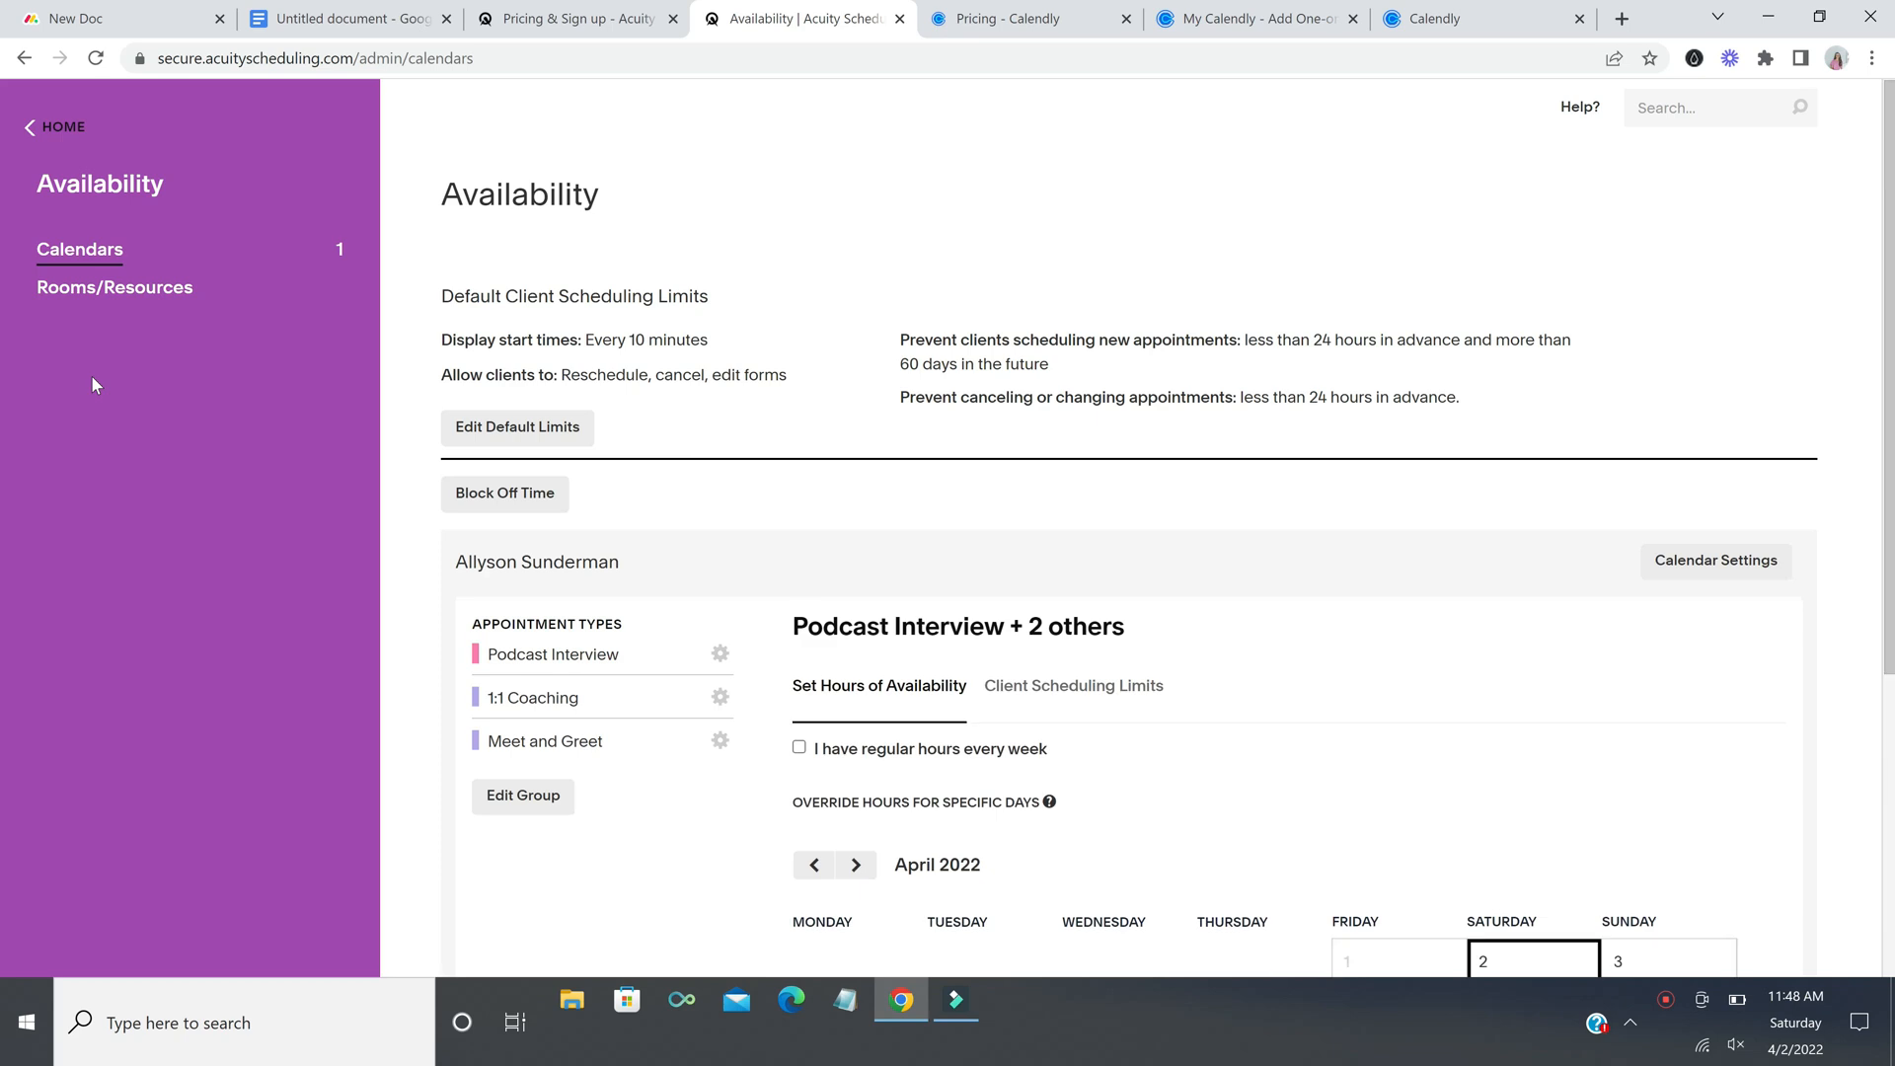
# Step: View the Rooms/Resources page and return to the calendars' availability
pyautogui.click(146, 286)
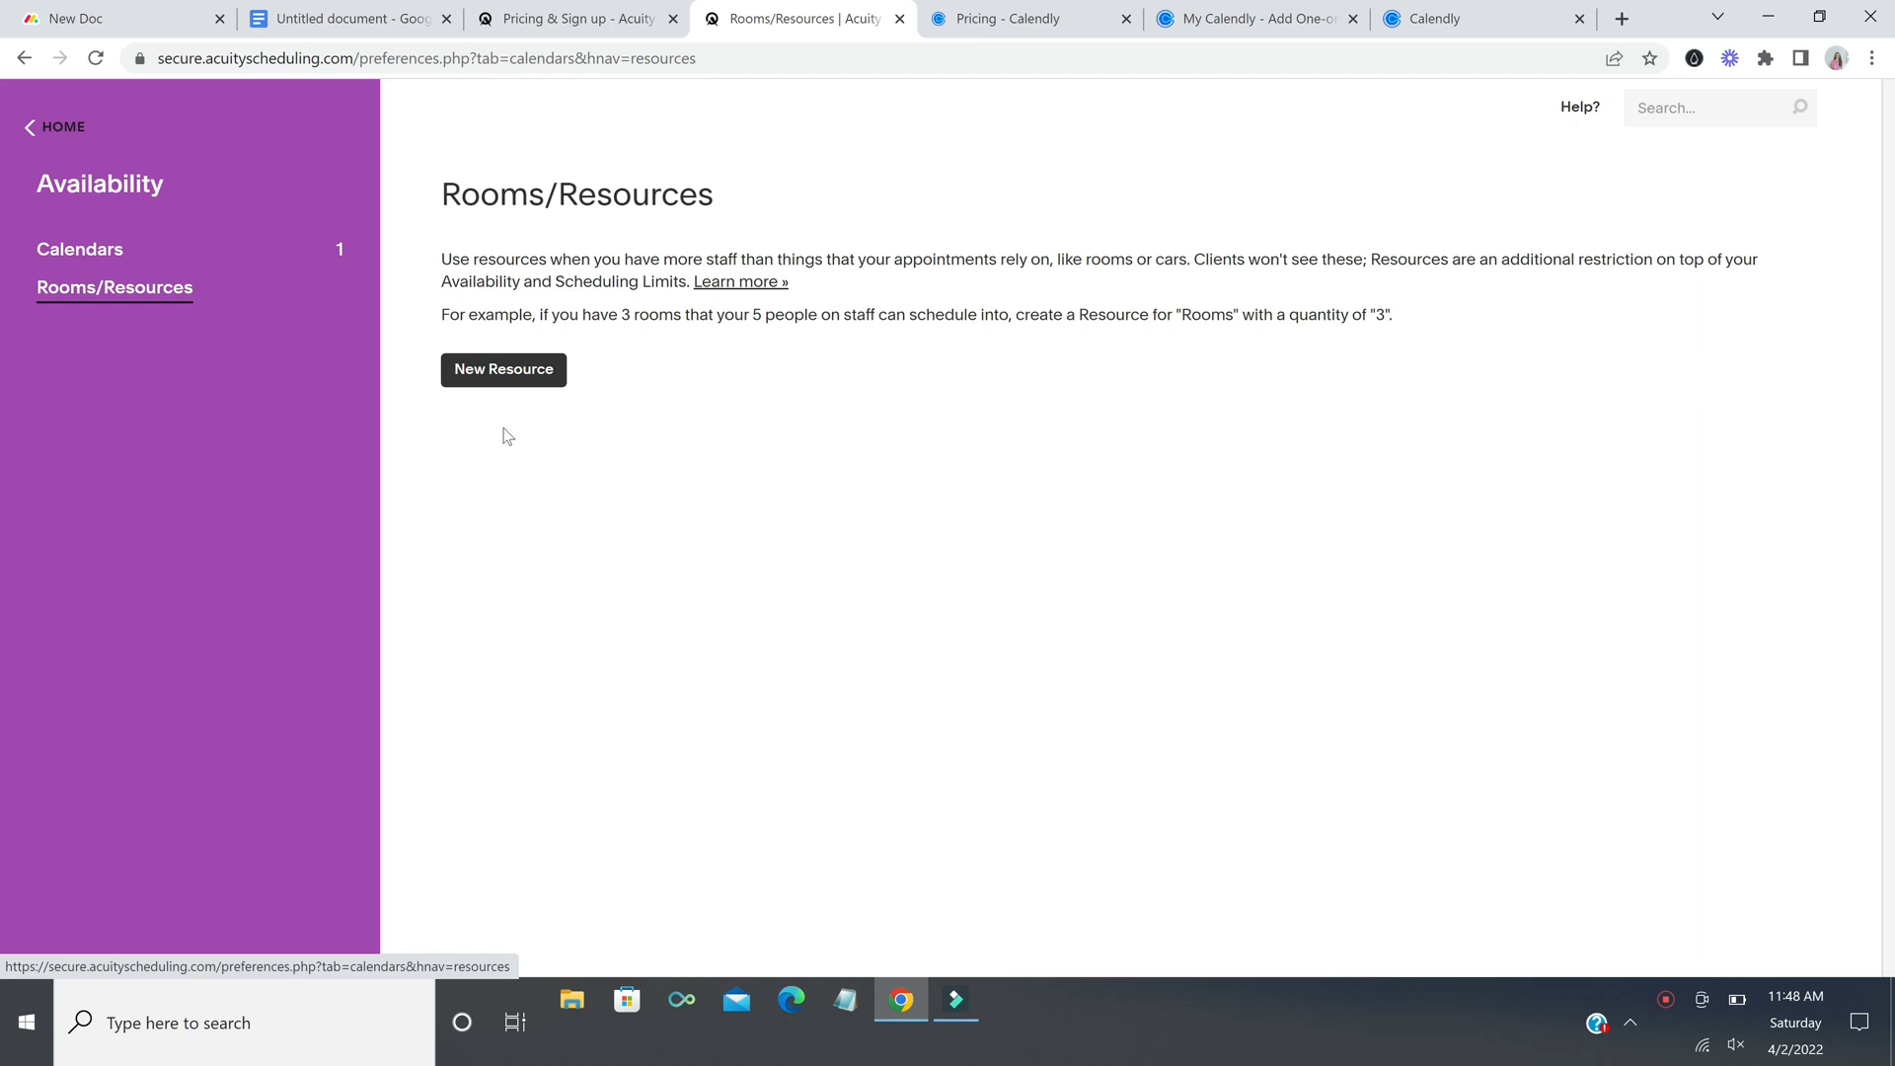
pyautogui.click(69, 253)
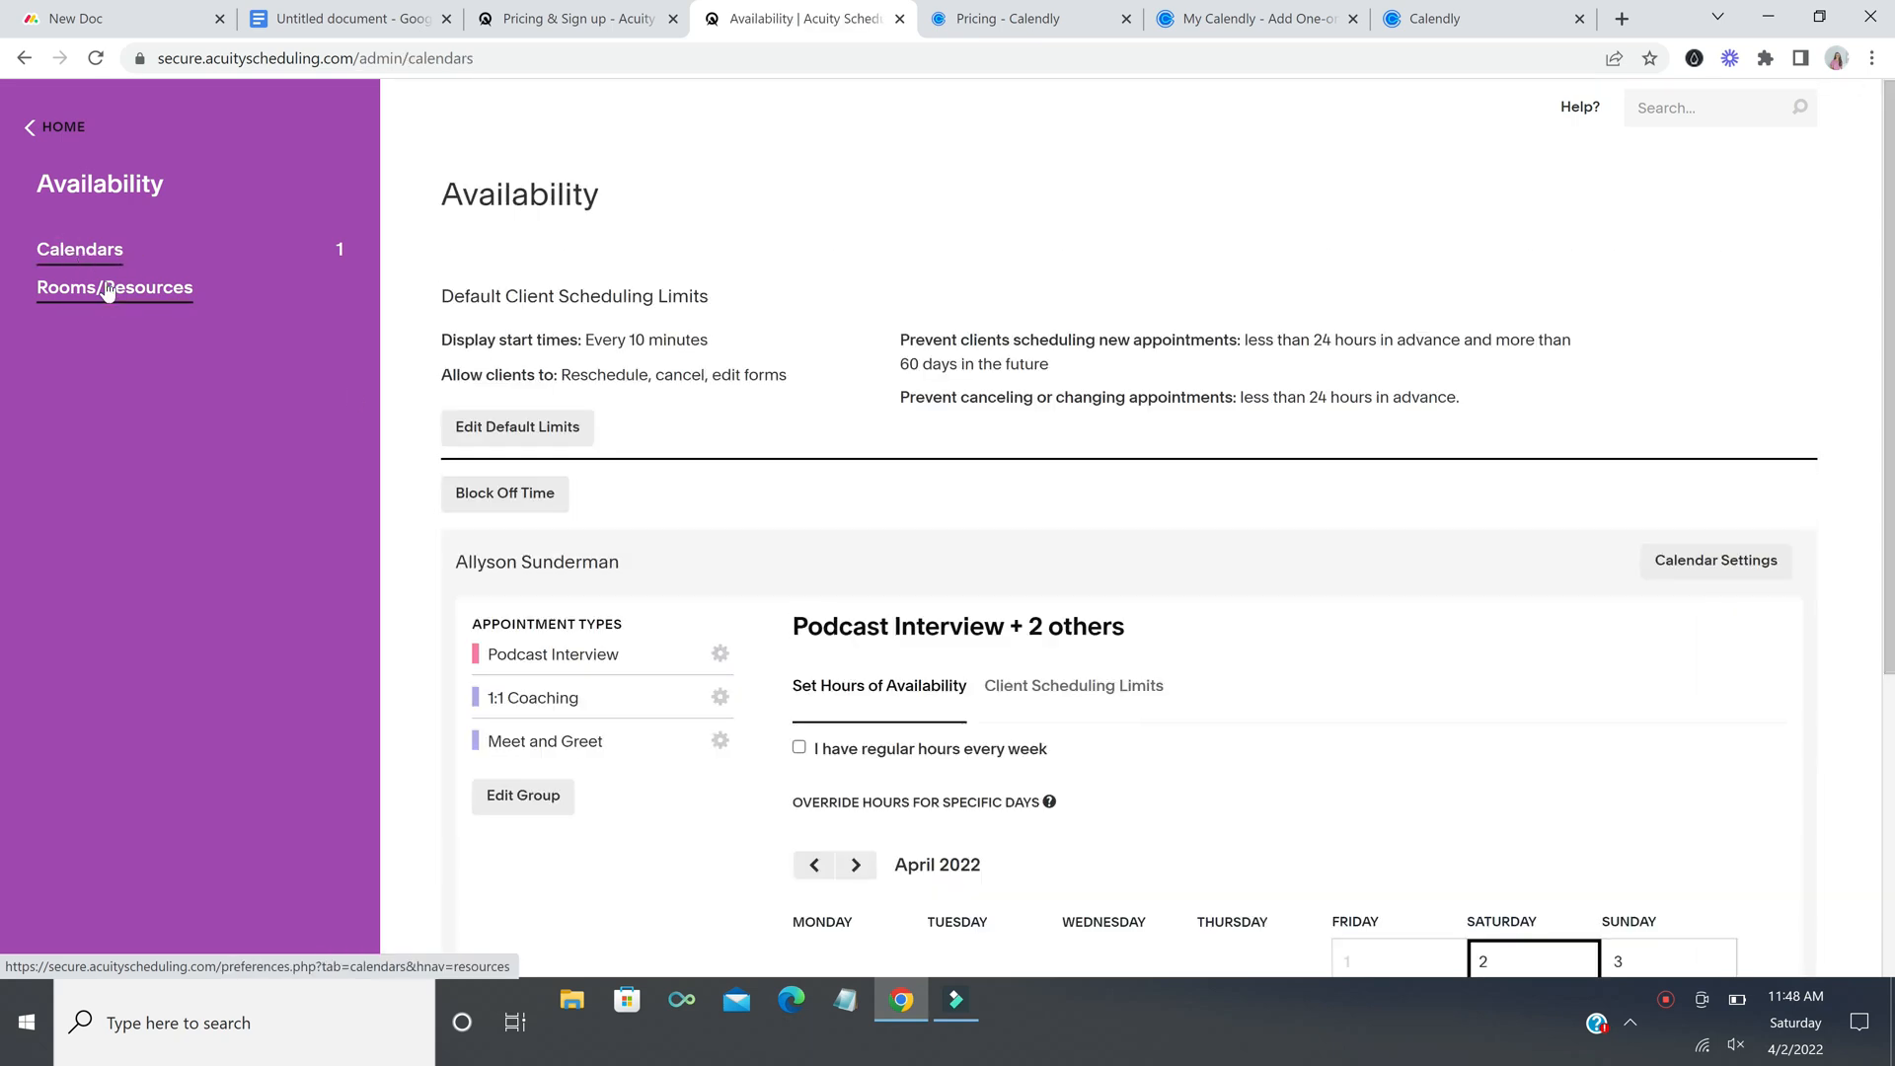
# Step: Enable regular weekly hours for the appointment group and set Monday's availability to 9a-5p
pyautogui.scroll(-3, 1231, 471)
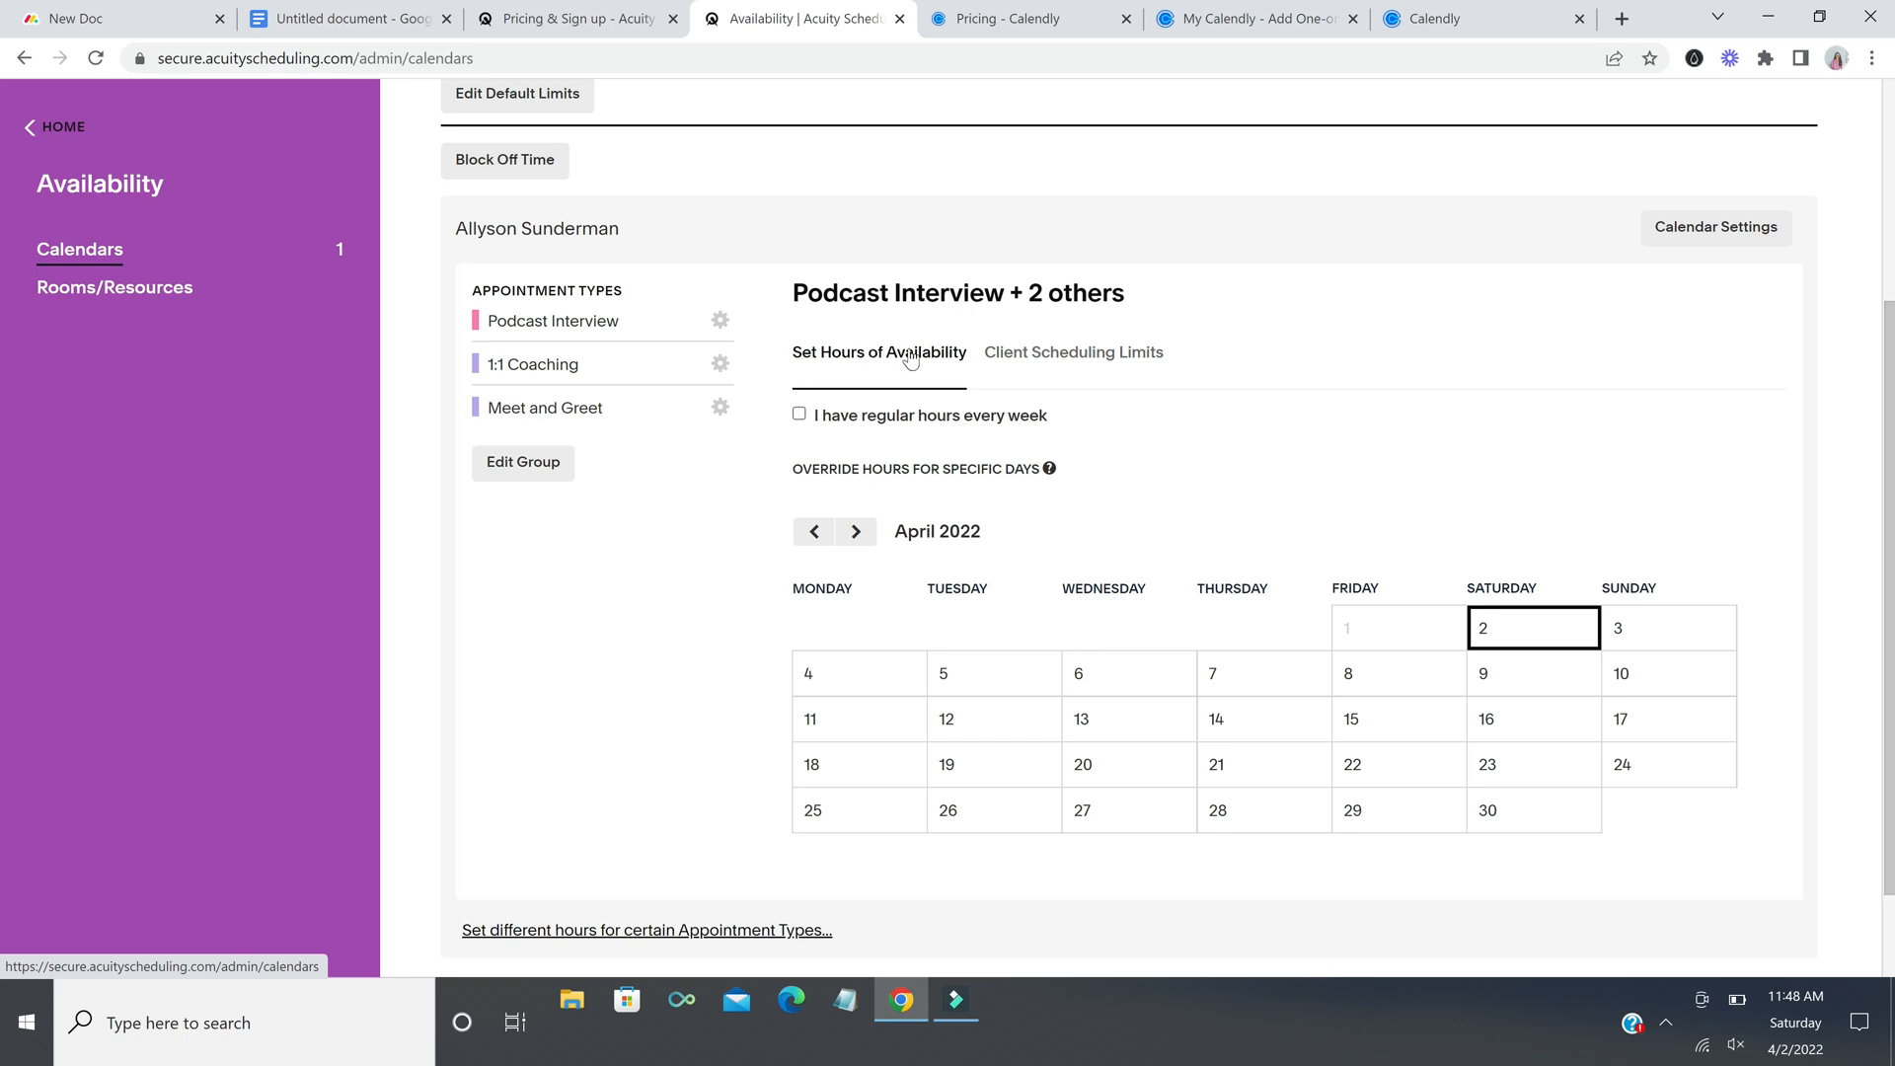
pyautogui.click(799, 415)
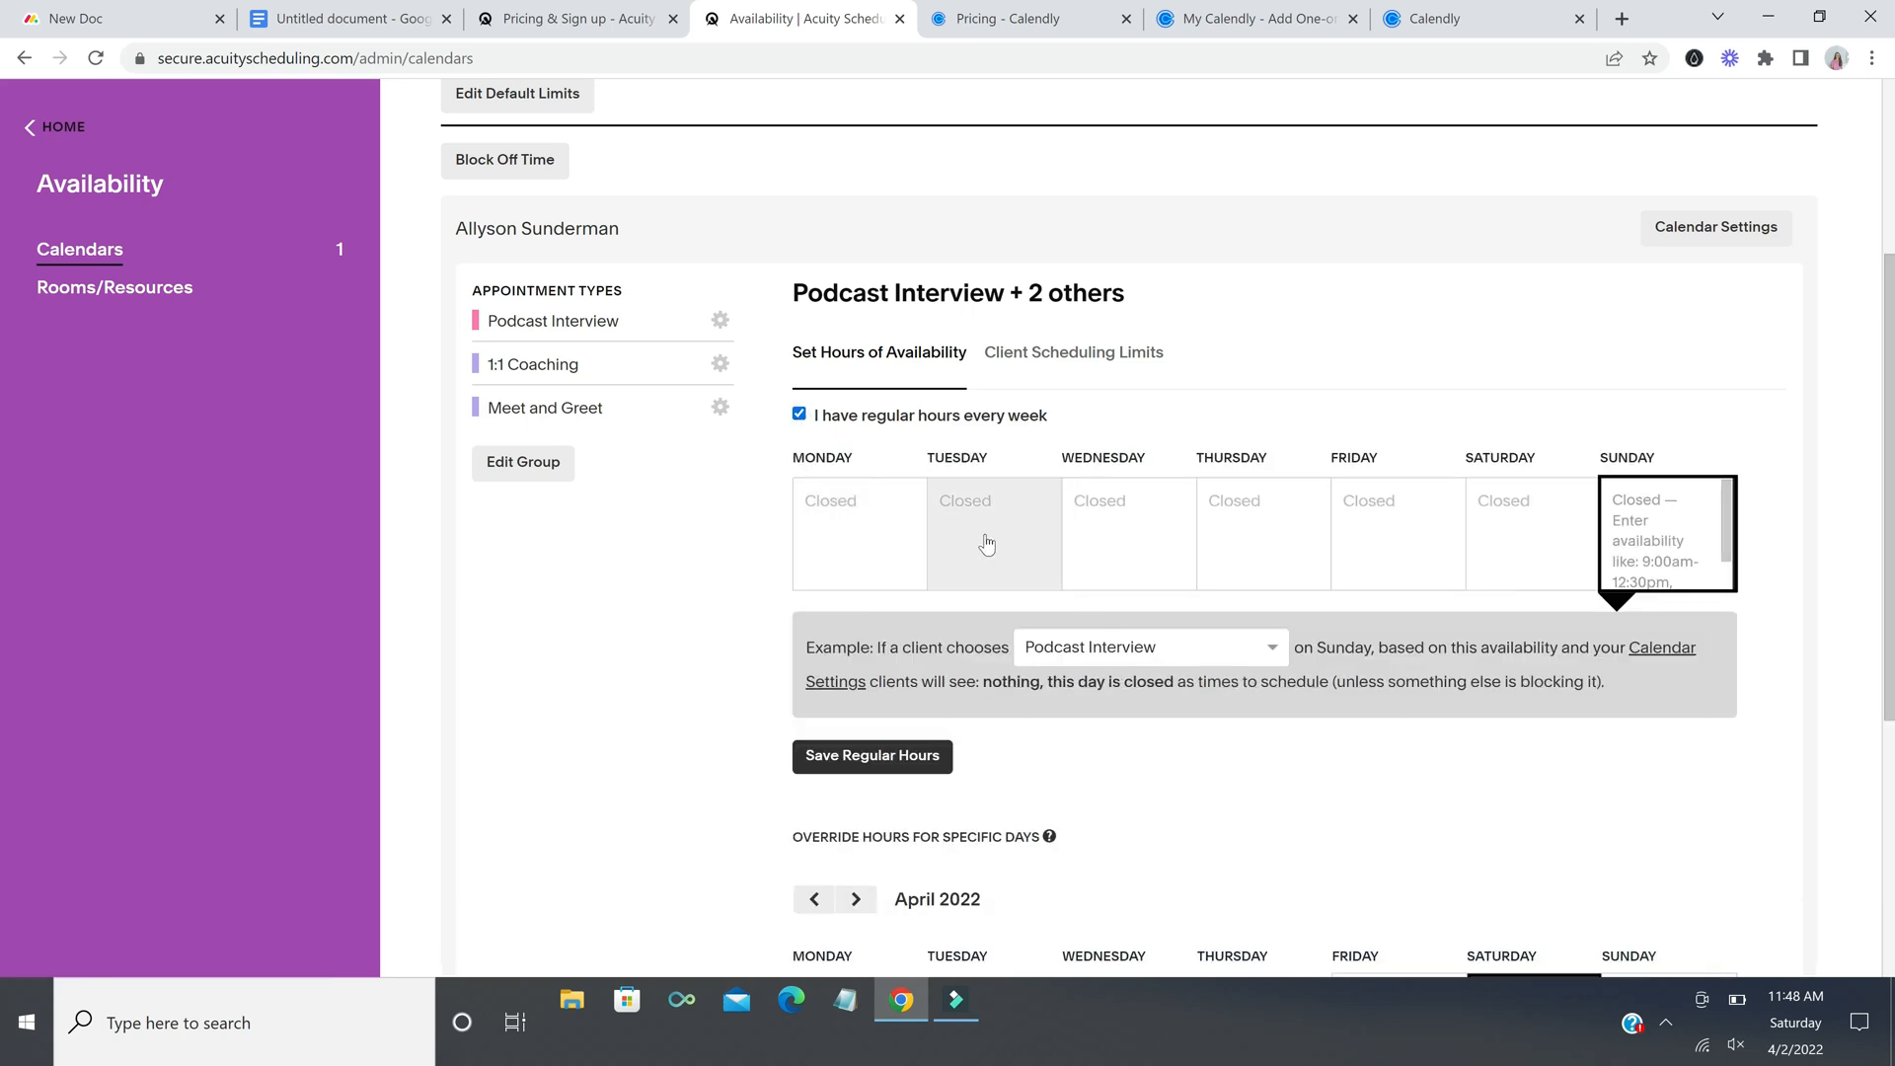
pyautogui.click(846, 546)
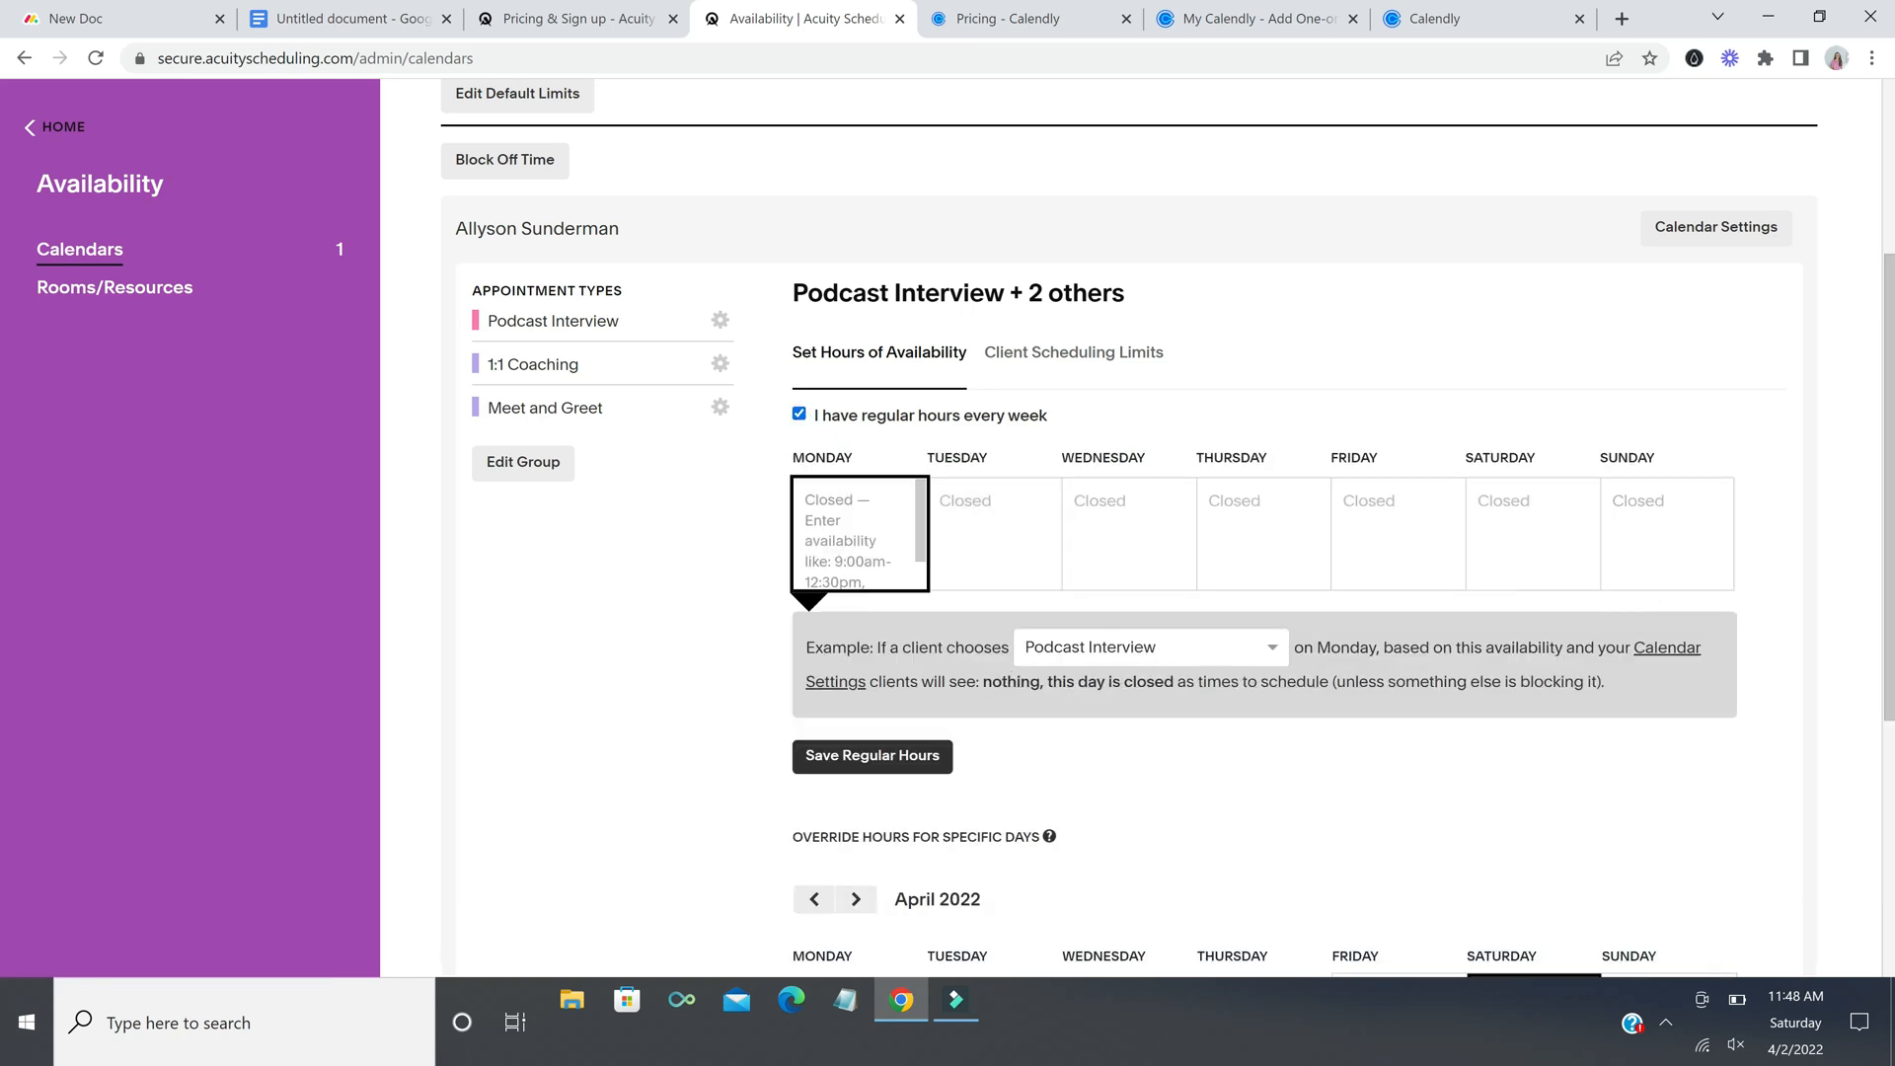
pyautogui.scroll(-1, 1002, 670)
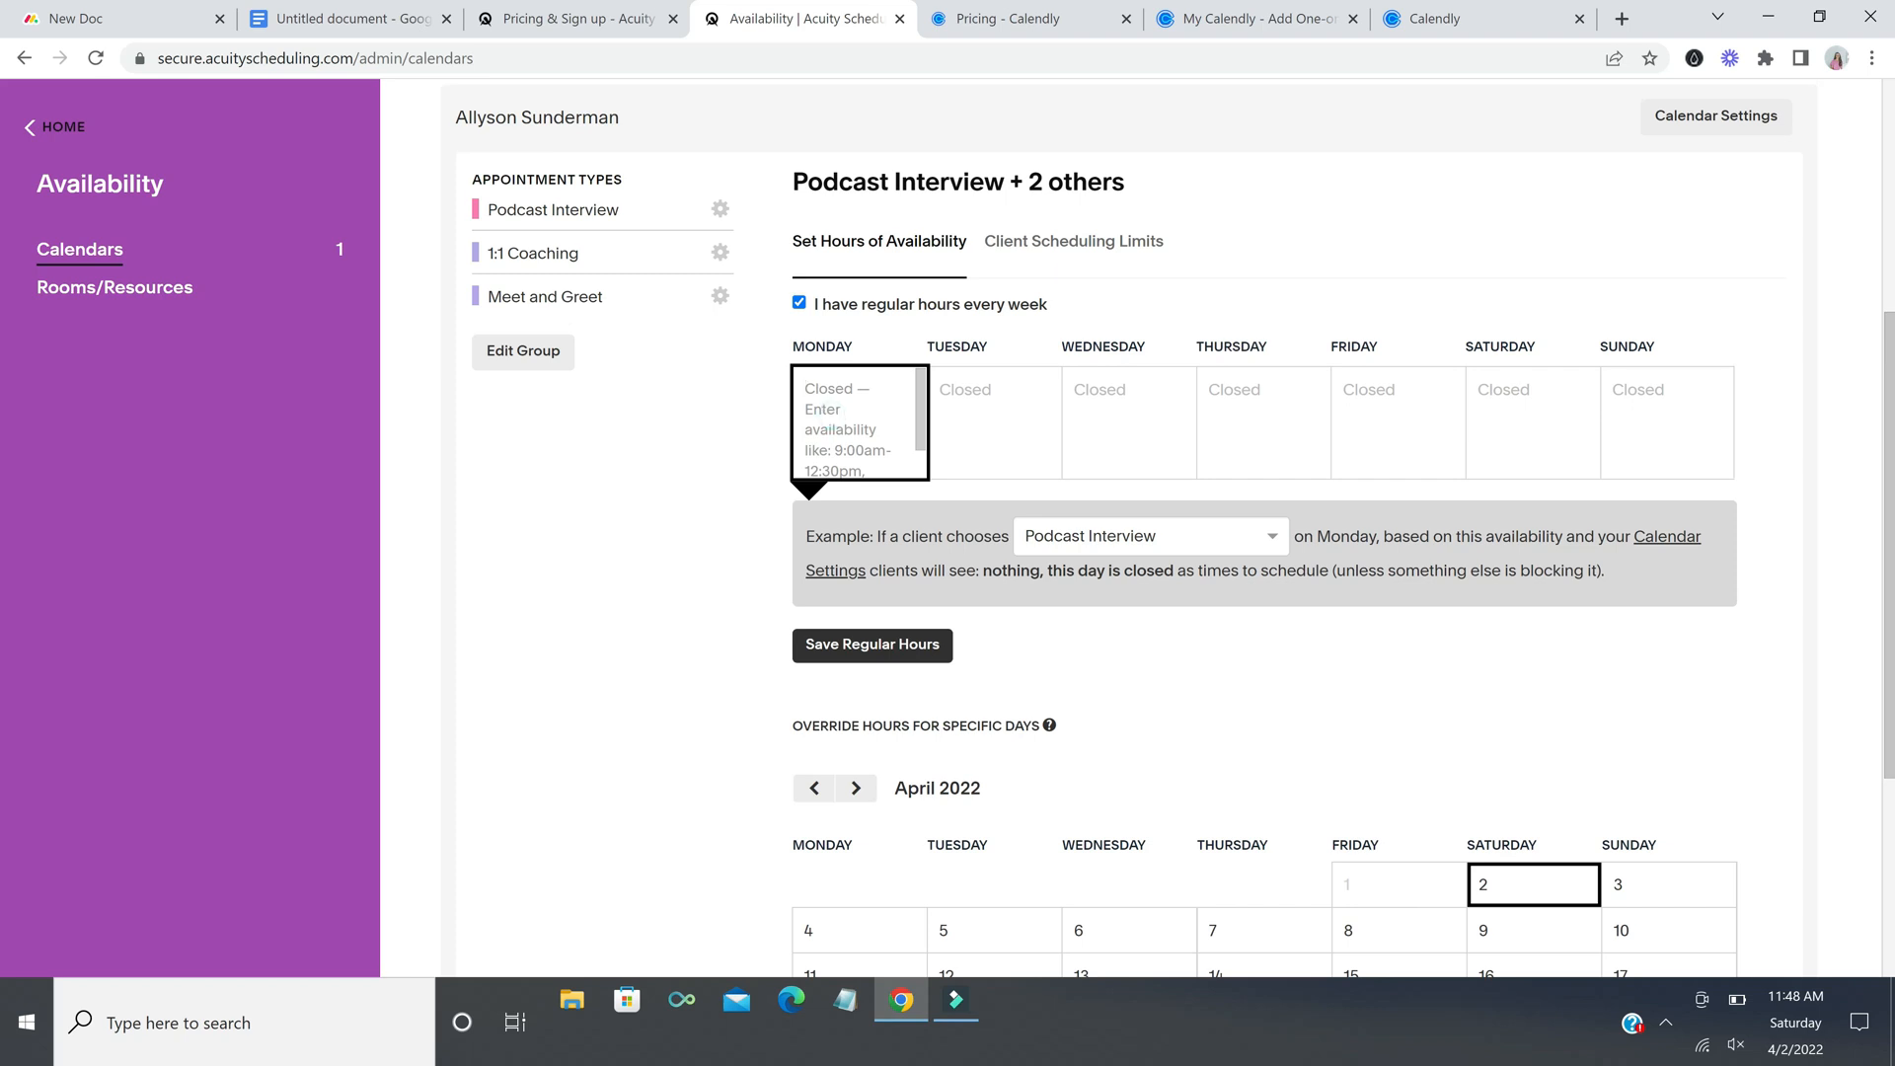
pyautogui.write('9a-5p')
pyautogui.press('Tab')
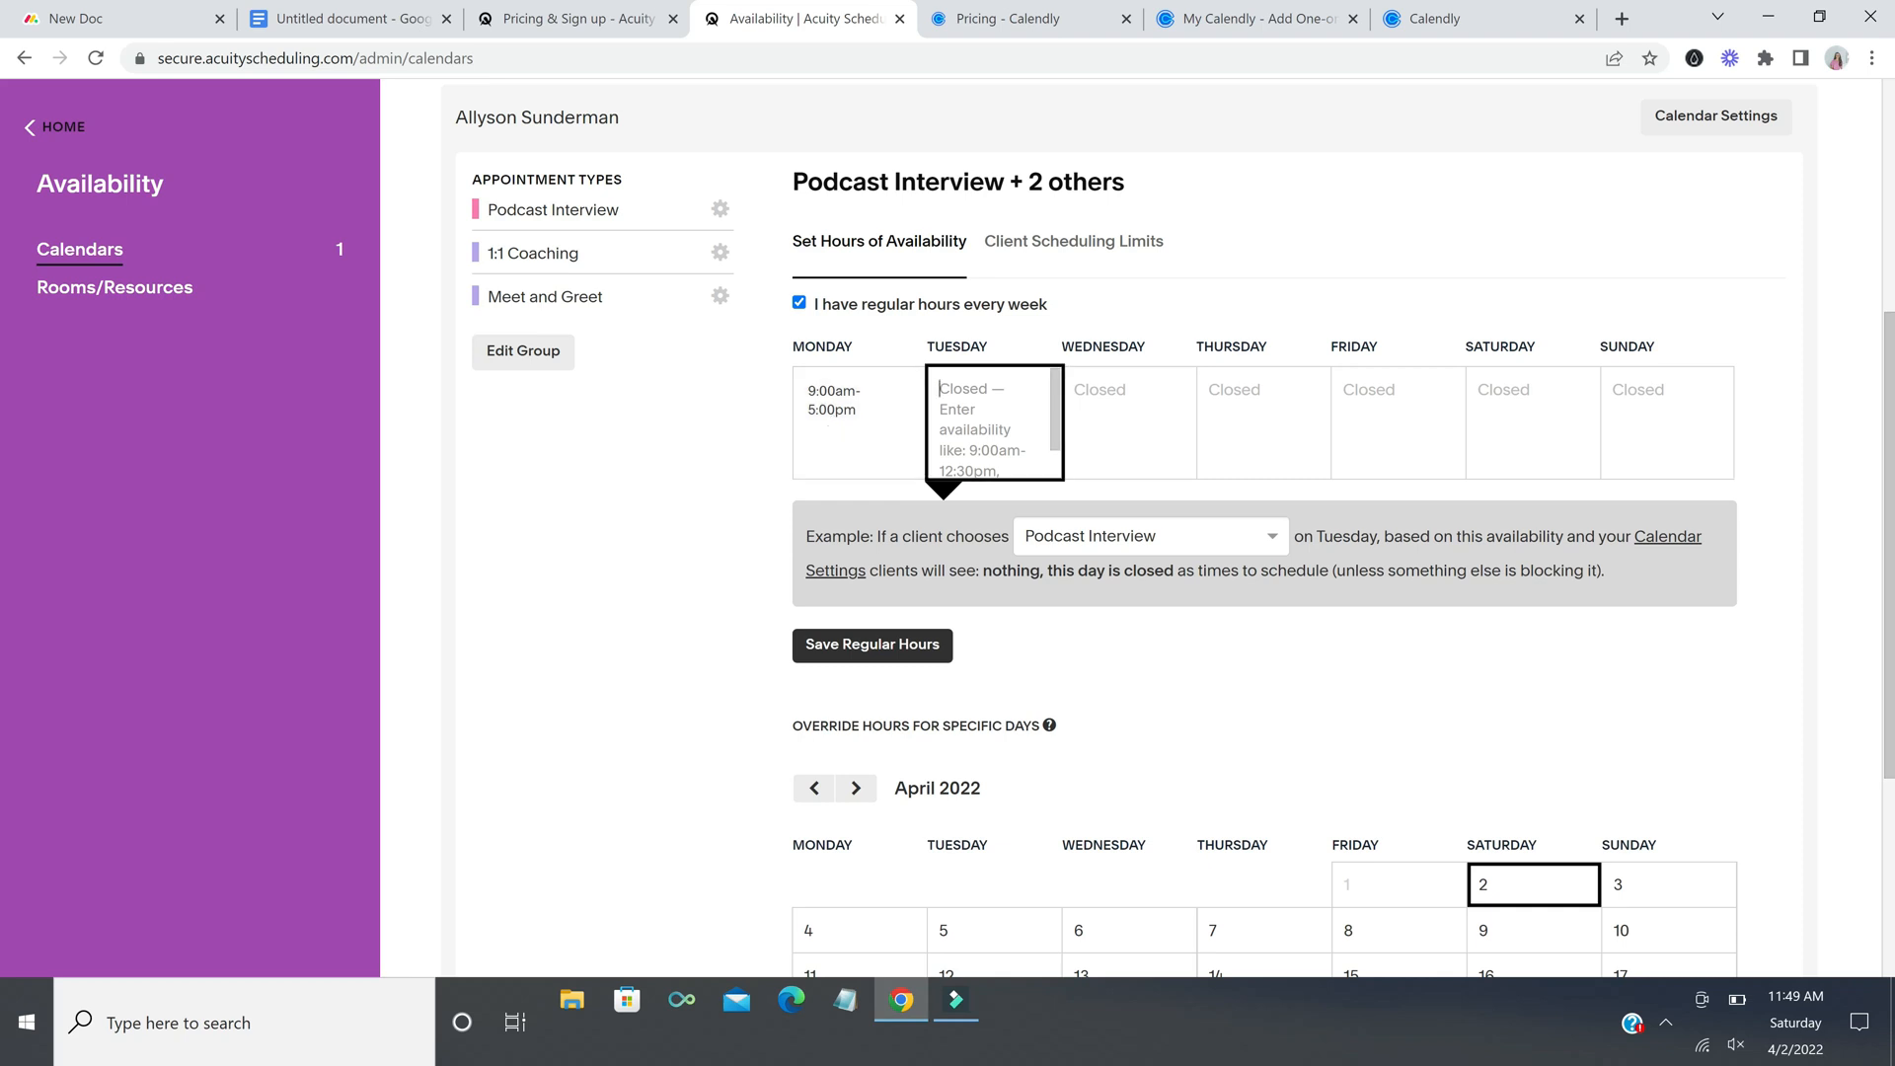
# Step: Set Tuesday's regular availability to two time blocks, 9a-12p and 2p-5p
pyautogui.write('9a-12p')
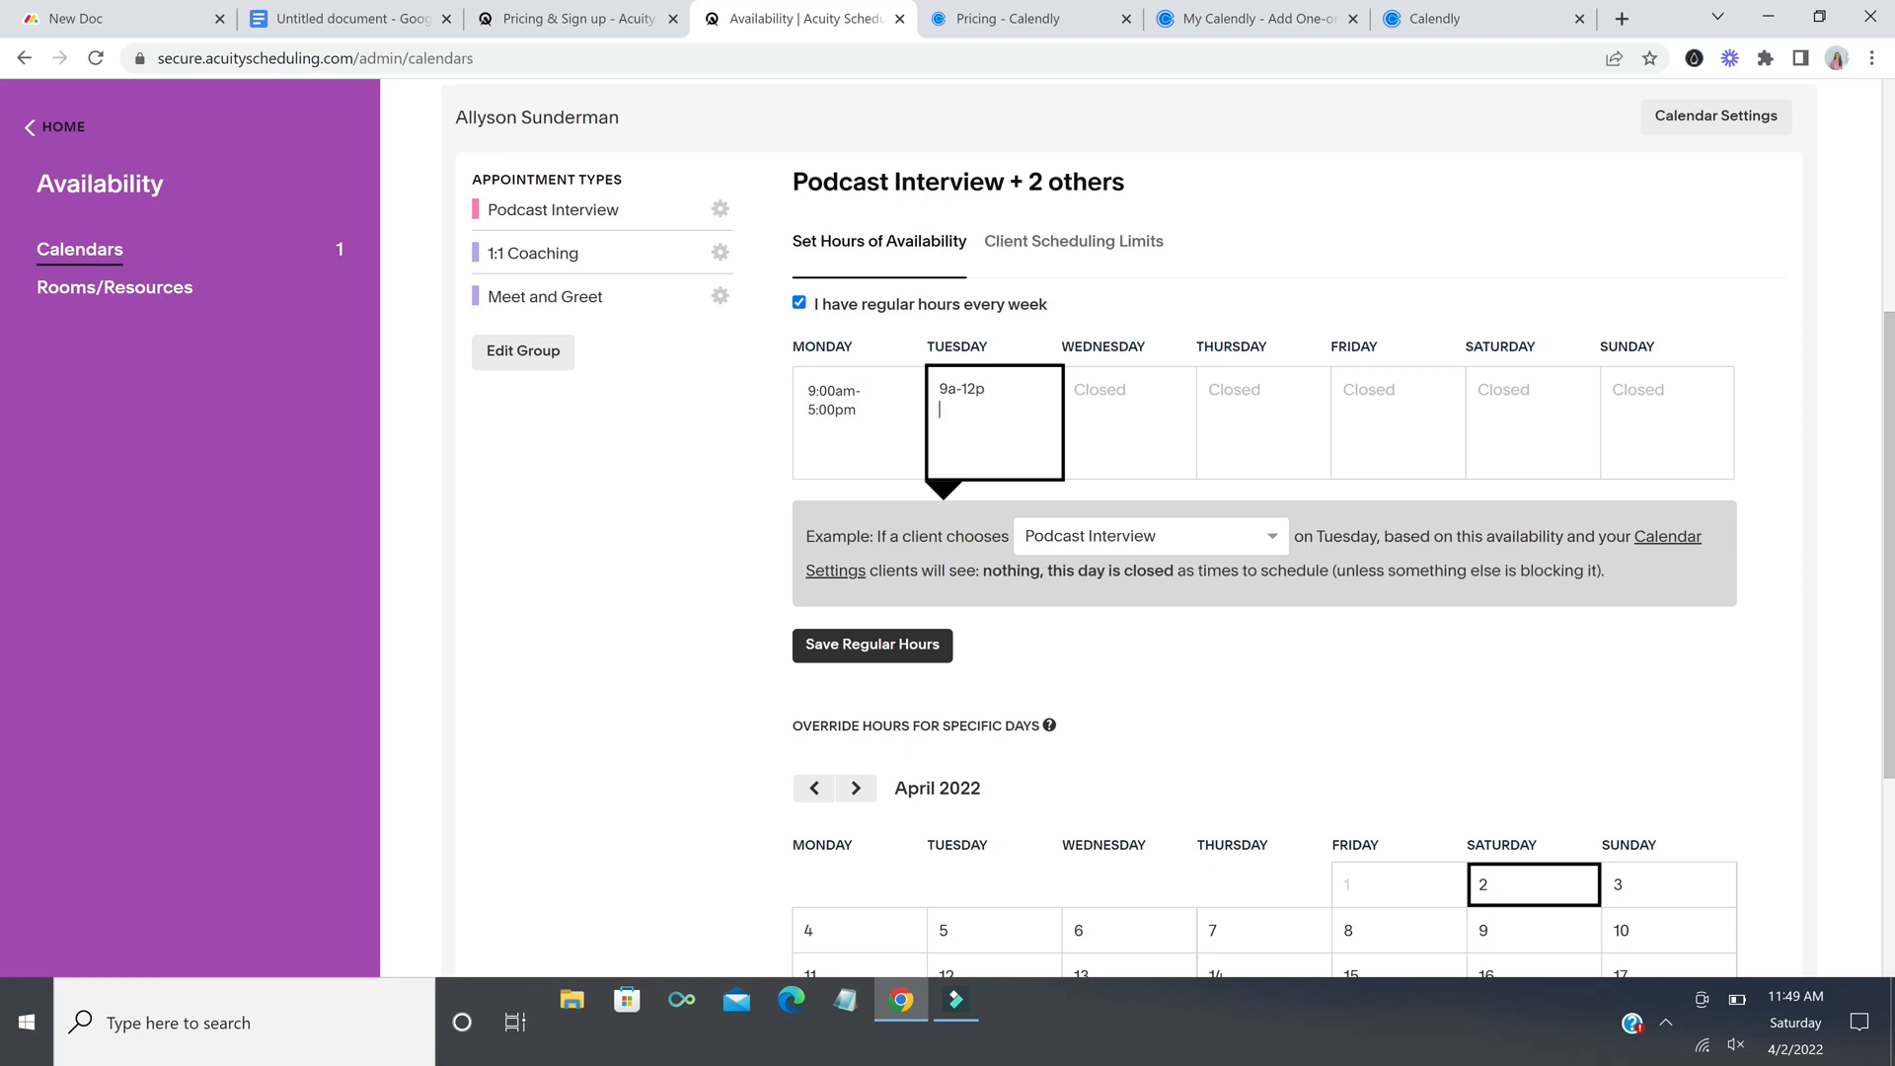
pyautogui.press('Return')
pyautogui.write('2p-5p')
pyautogui.click(1097, 412)
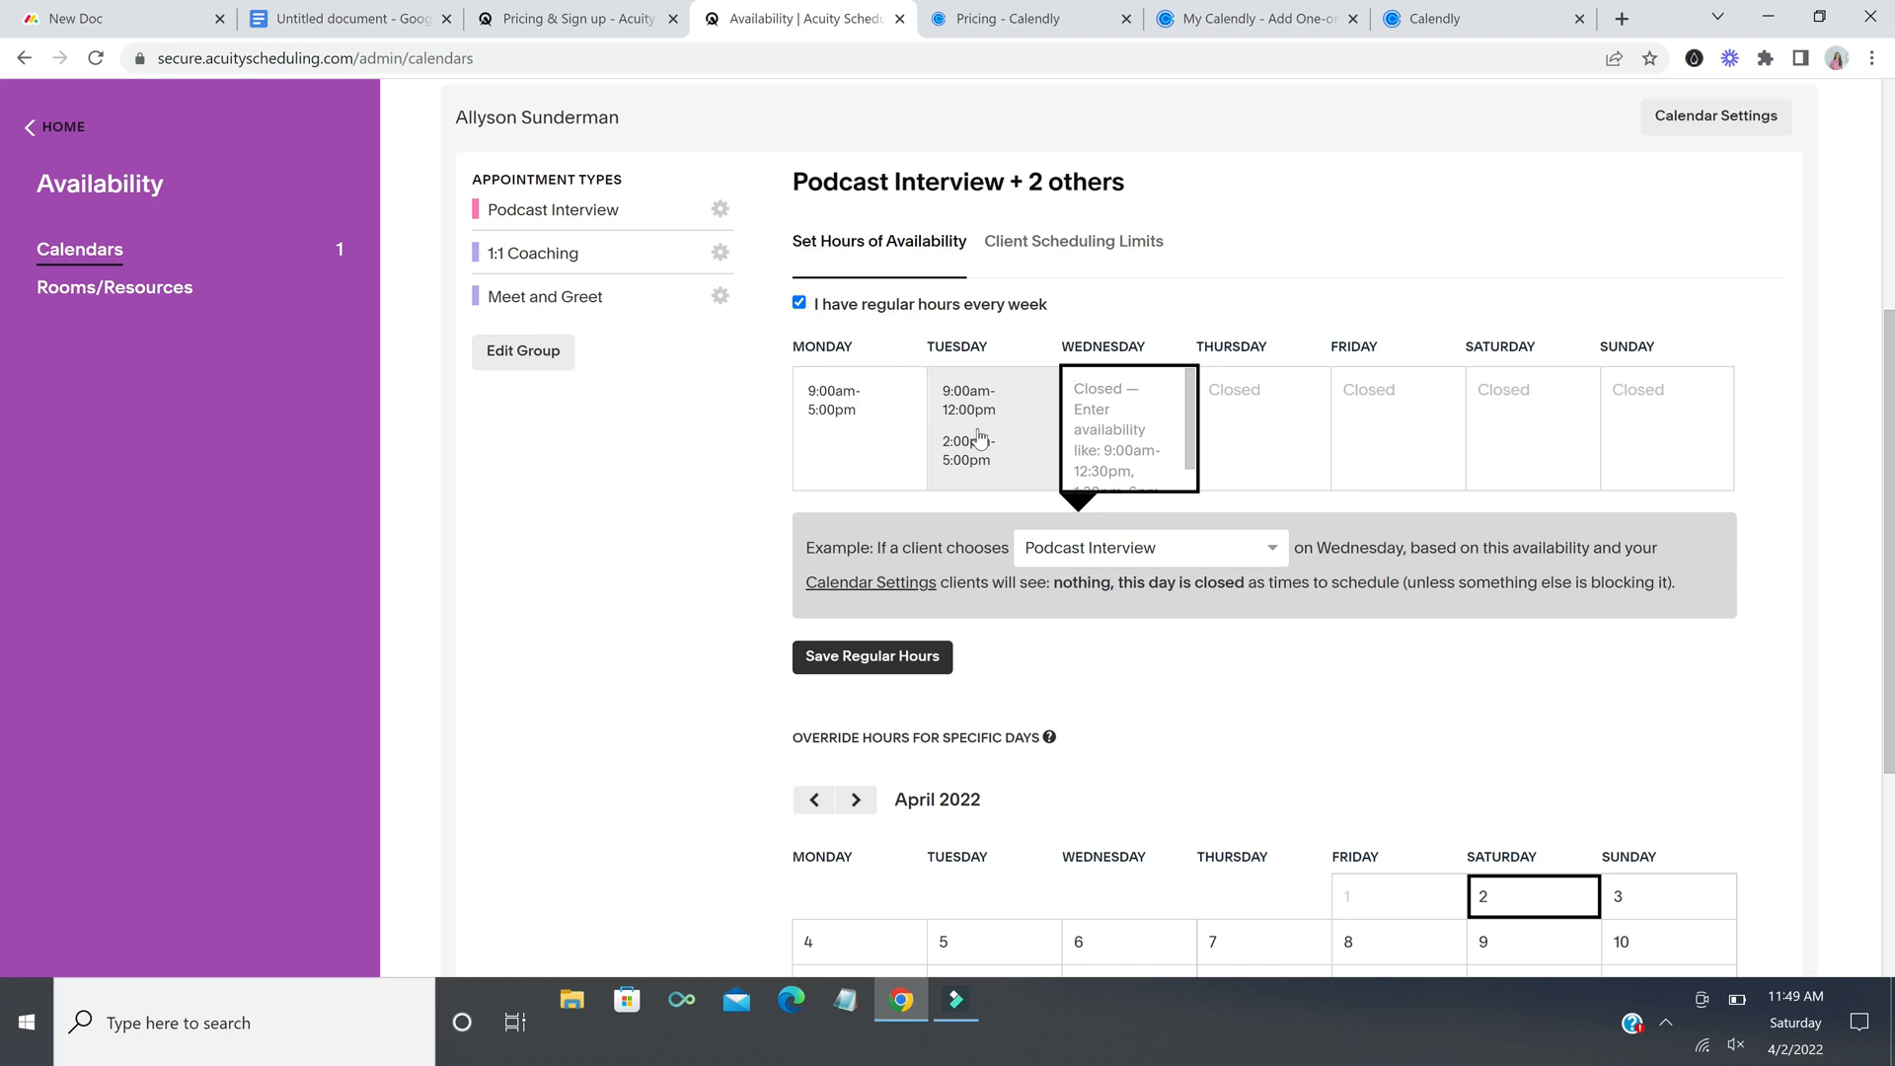
# Step: Save the regular weekly hours and check them in the April 2022 calendar
pyautogui.scroll(-1, 981, 437)
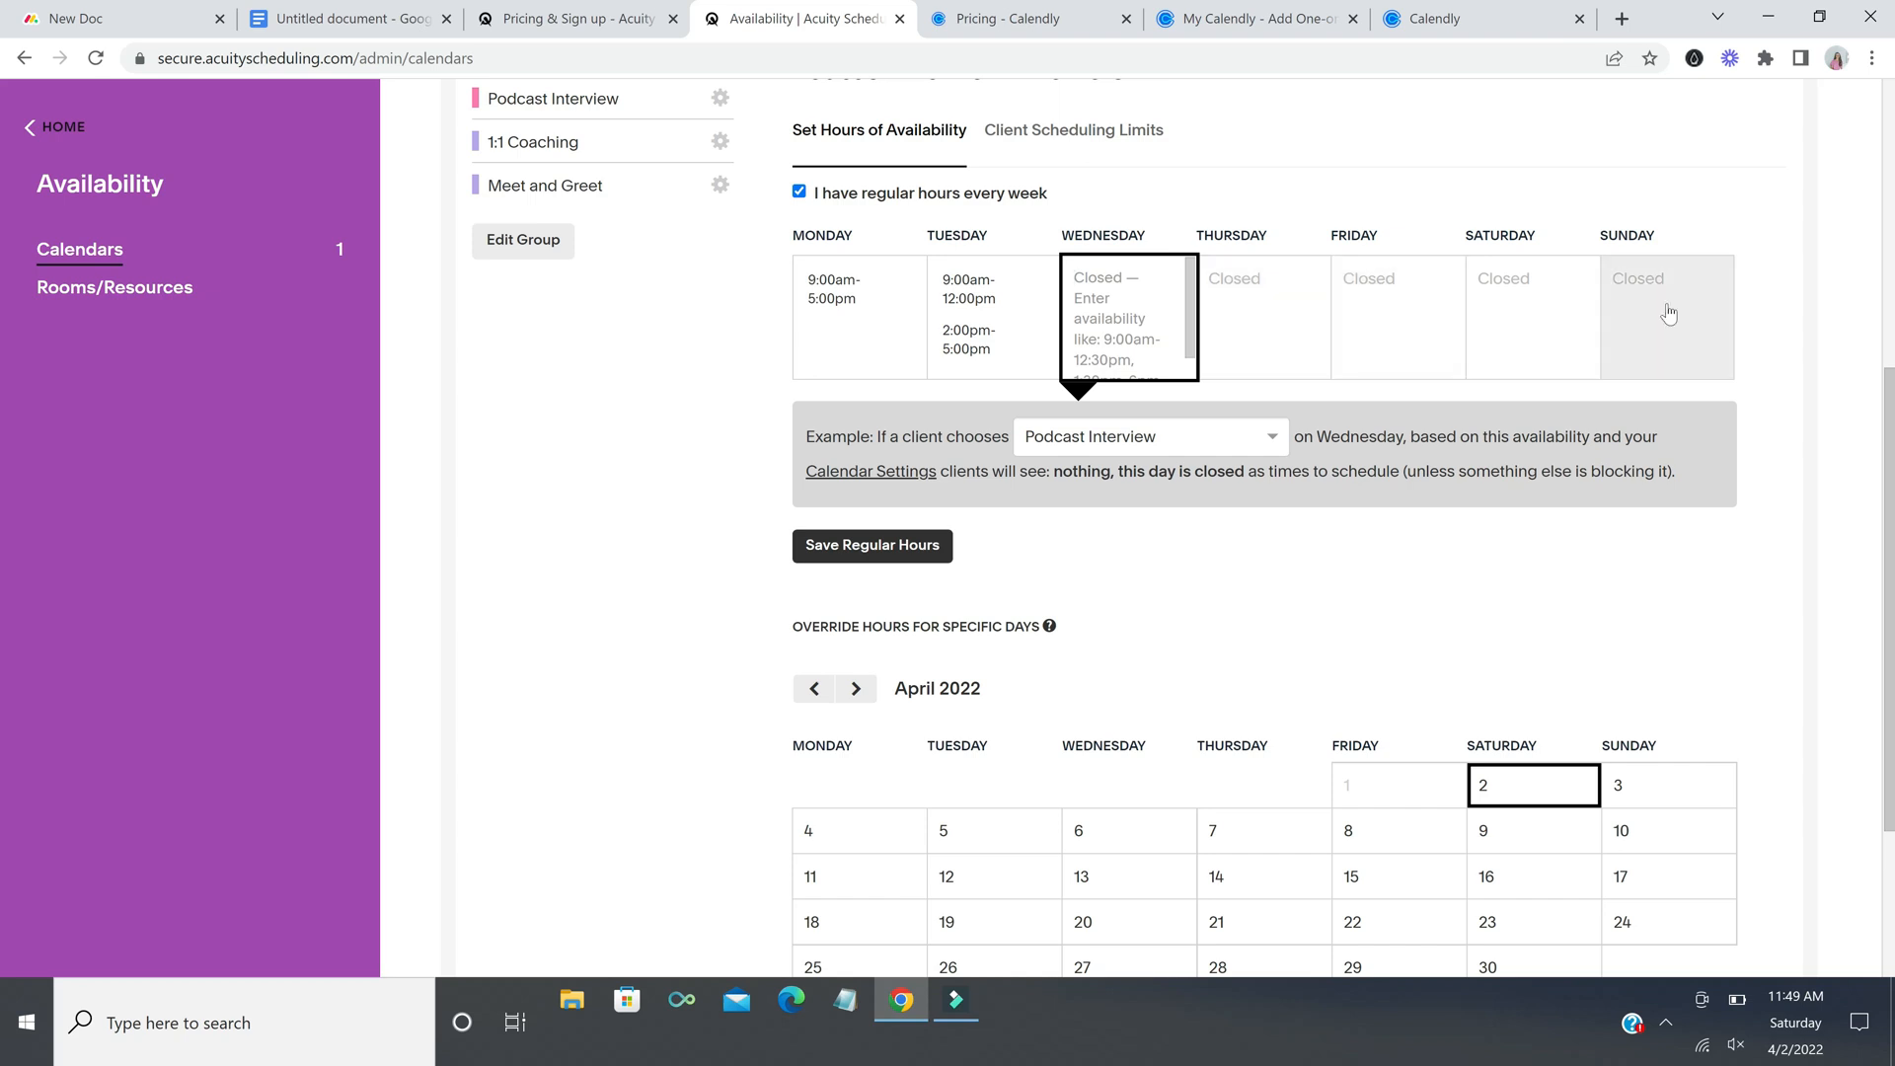
pyautogui.scroll(-1, 1431, 592)
pyautogui.click(873, 435)
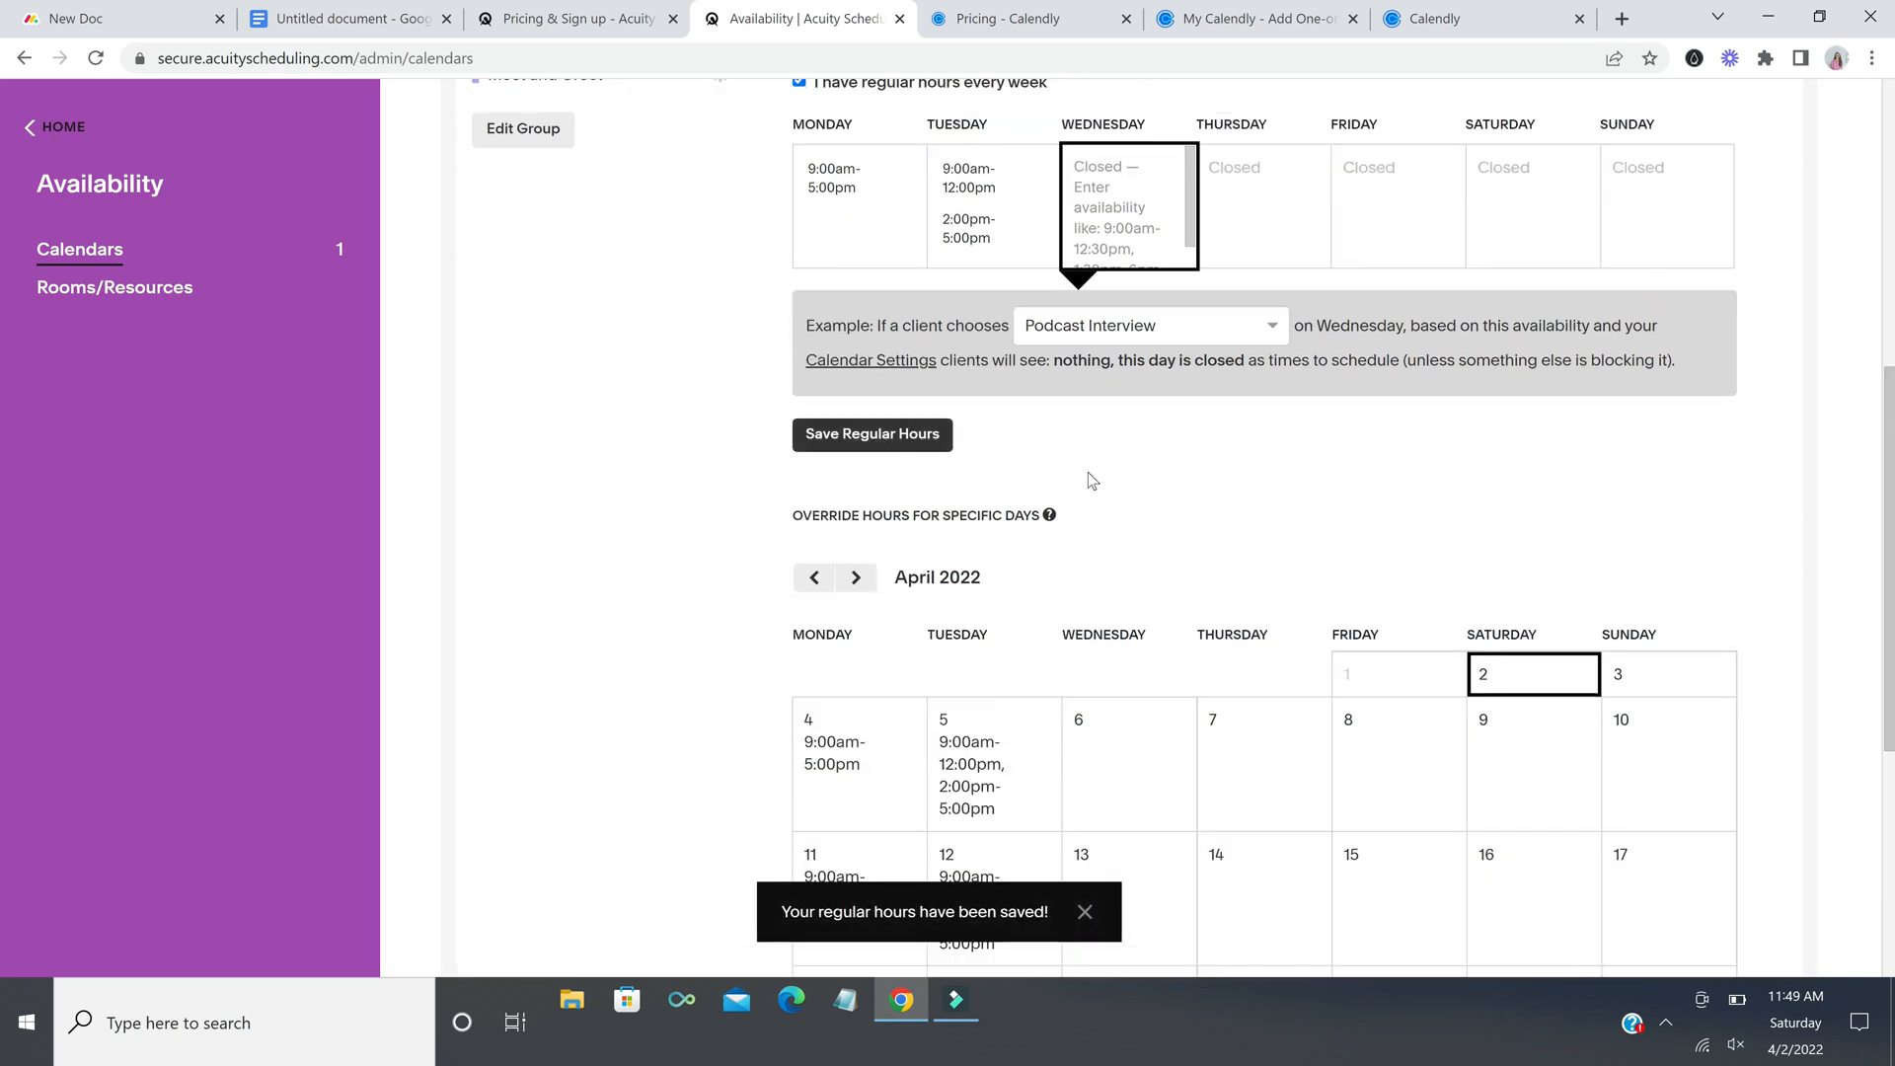
pyautogui.scroll(-2, 1204, 460)
pyautogui.scroll(-1, 1204, 460)
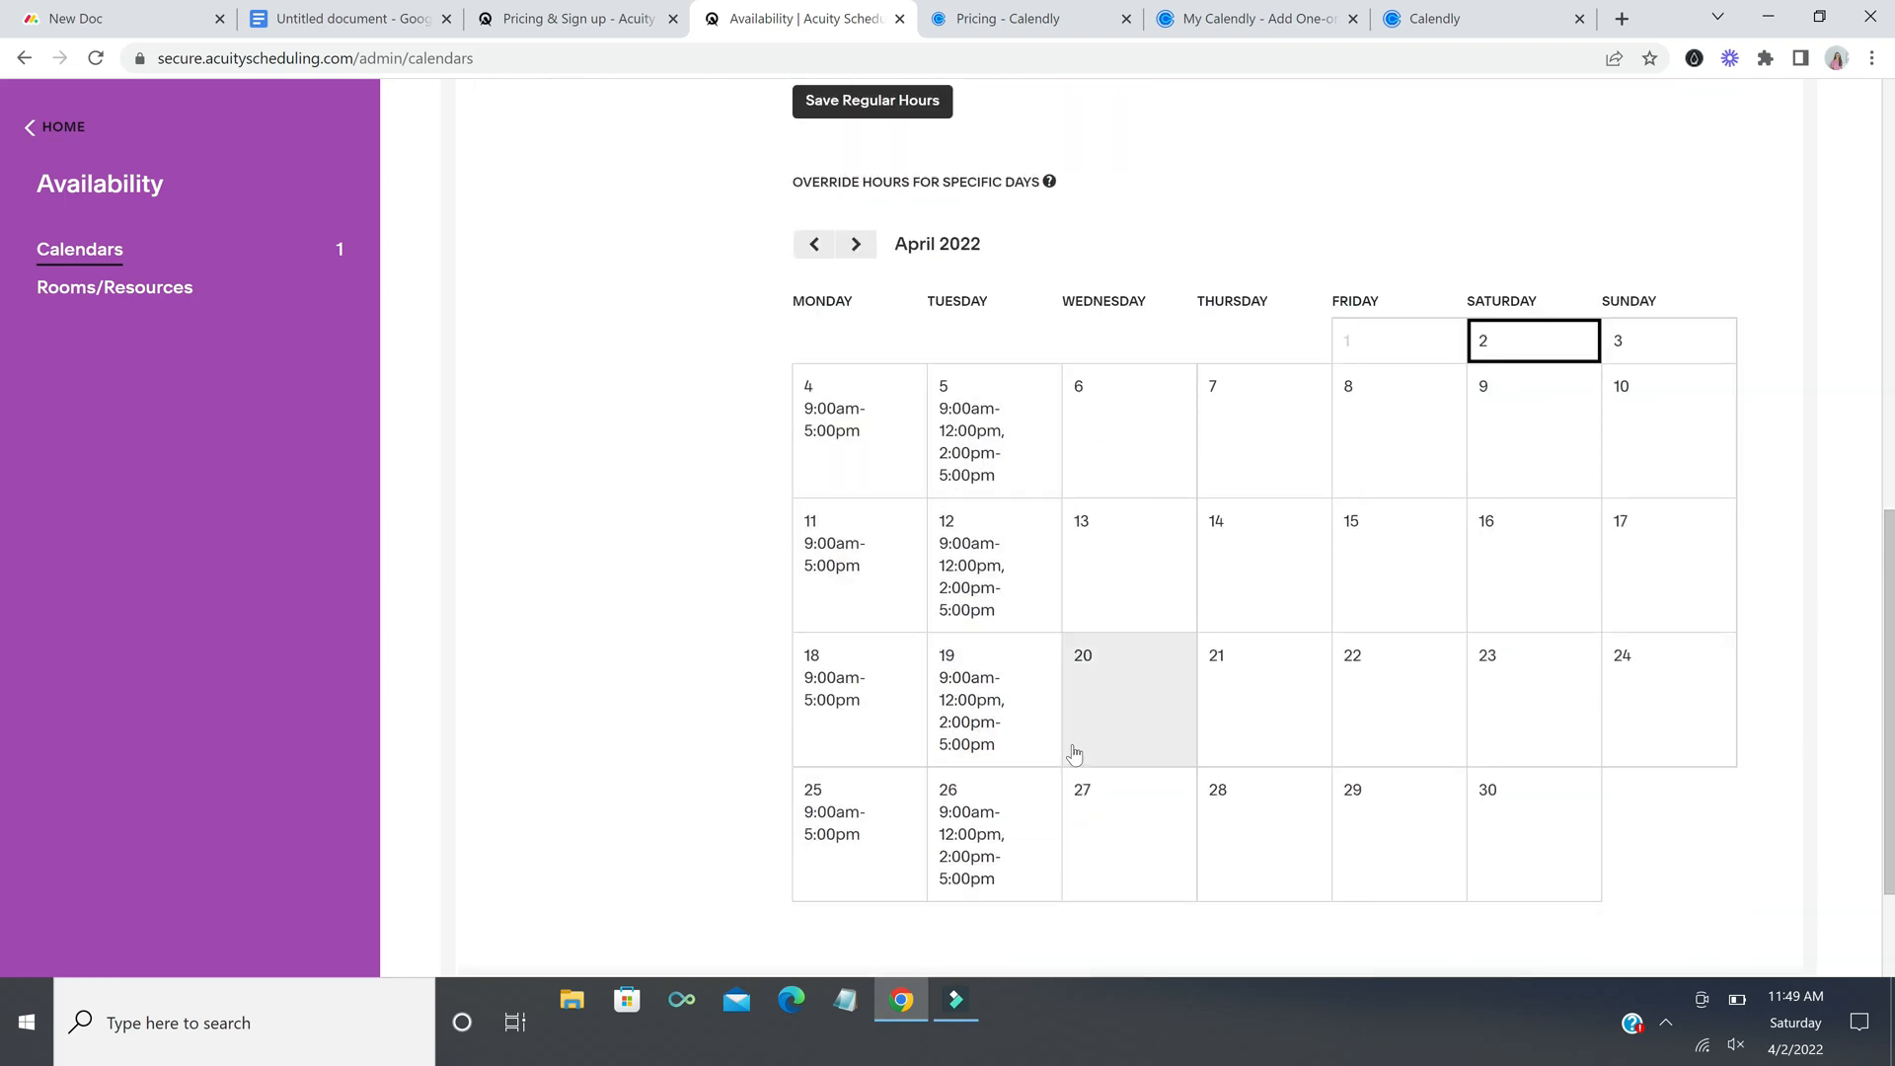
# Step: Turn off the regular weekly hours and save the switch to availability for specific days only
pyautogui.scroll(6, 1076, 750)
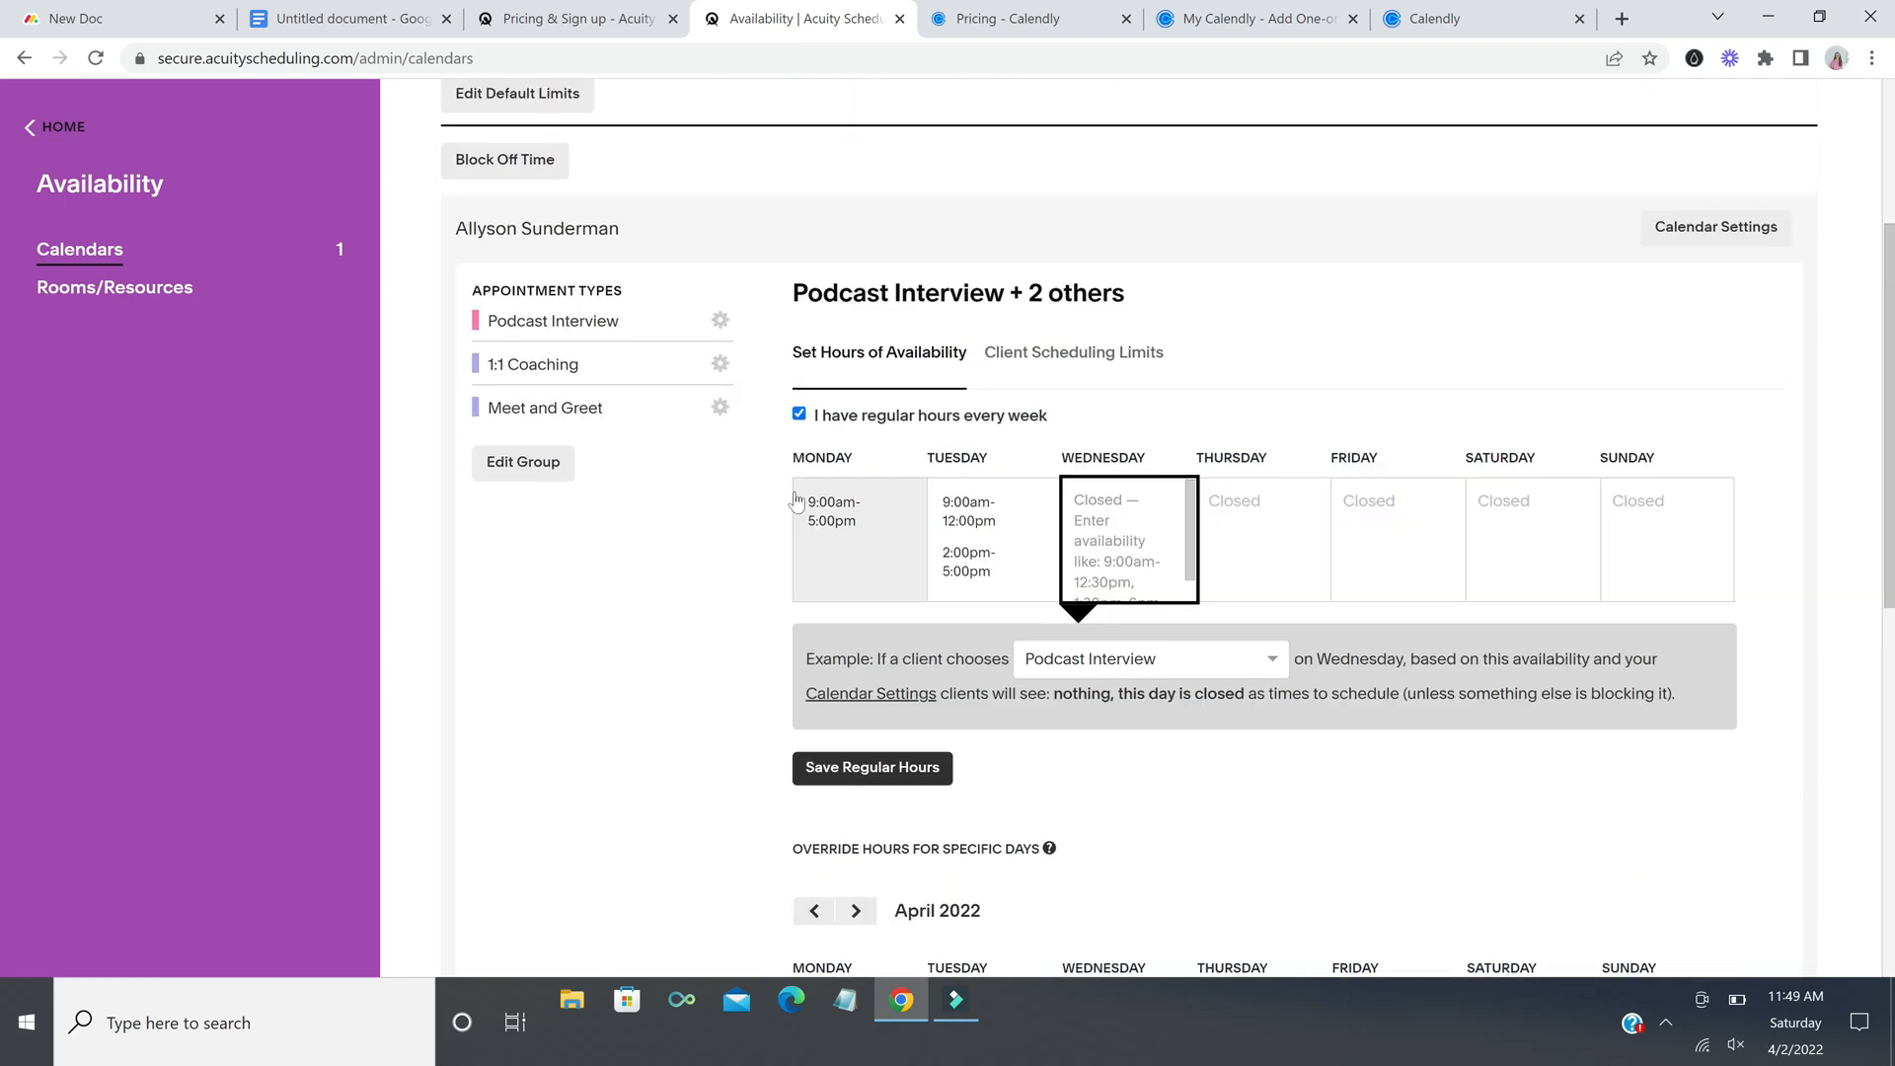
pyautogui.click(799, 413)
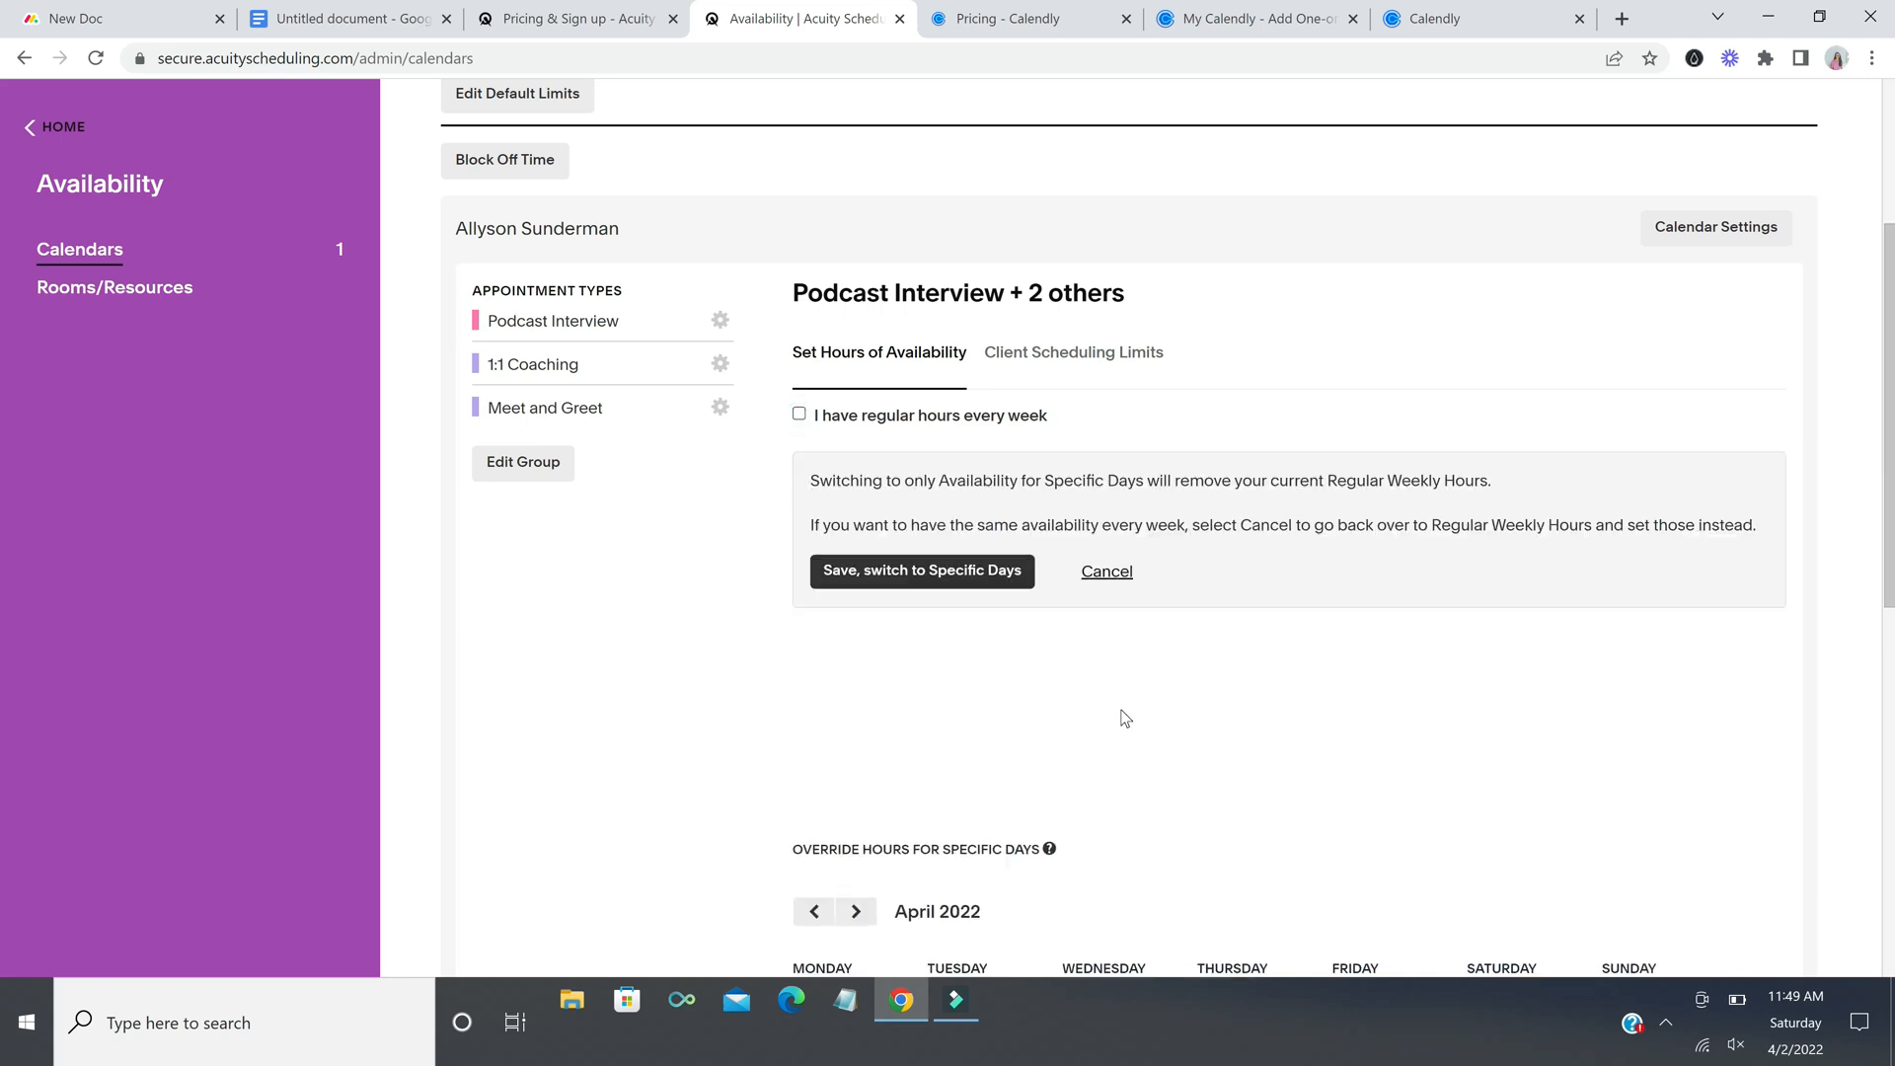
pyautogui.click(898, 575)
# Step: Set the availability for Wednesday, April 6, 2022 to 9a-2p
pyautogui.scroll(-2, 1231, 523)
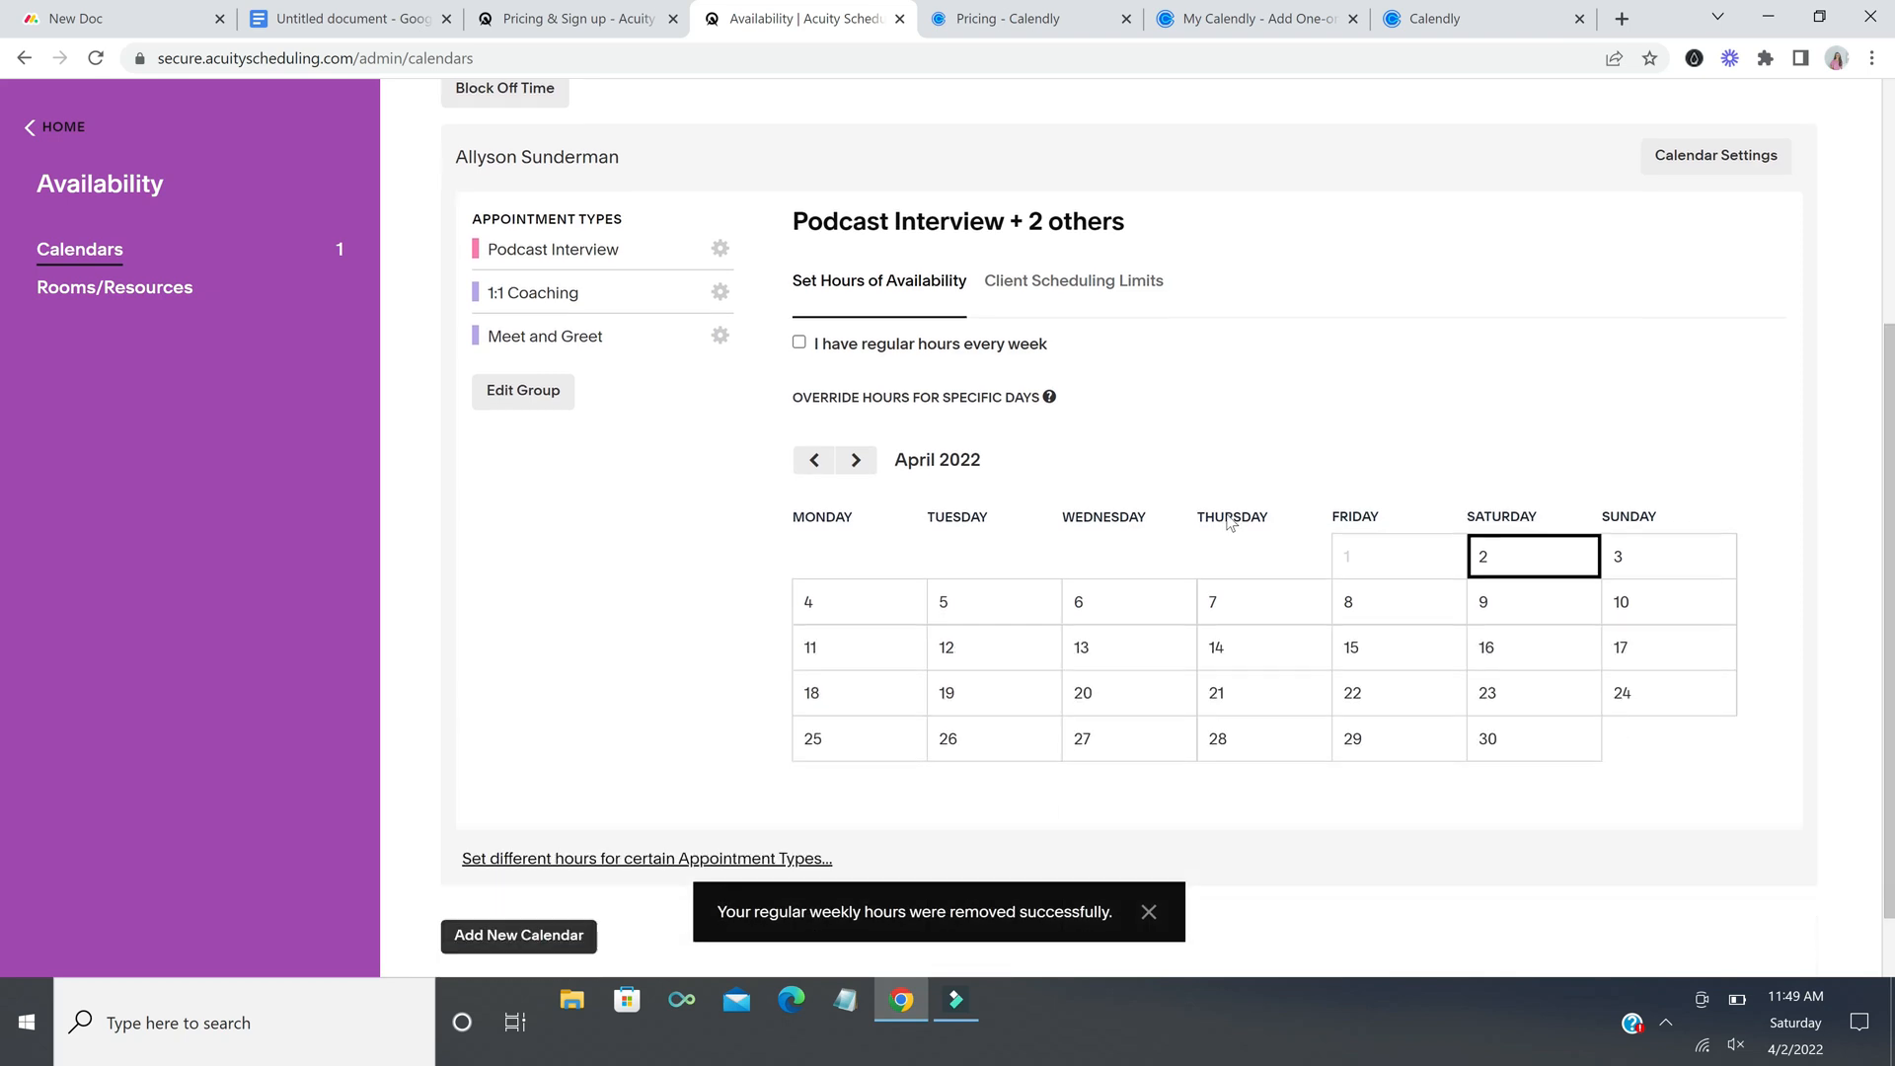
pyautogui.click(1137, 555)
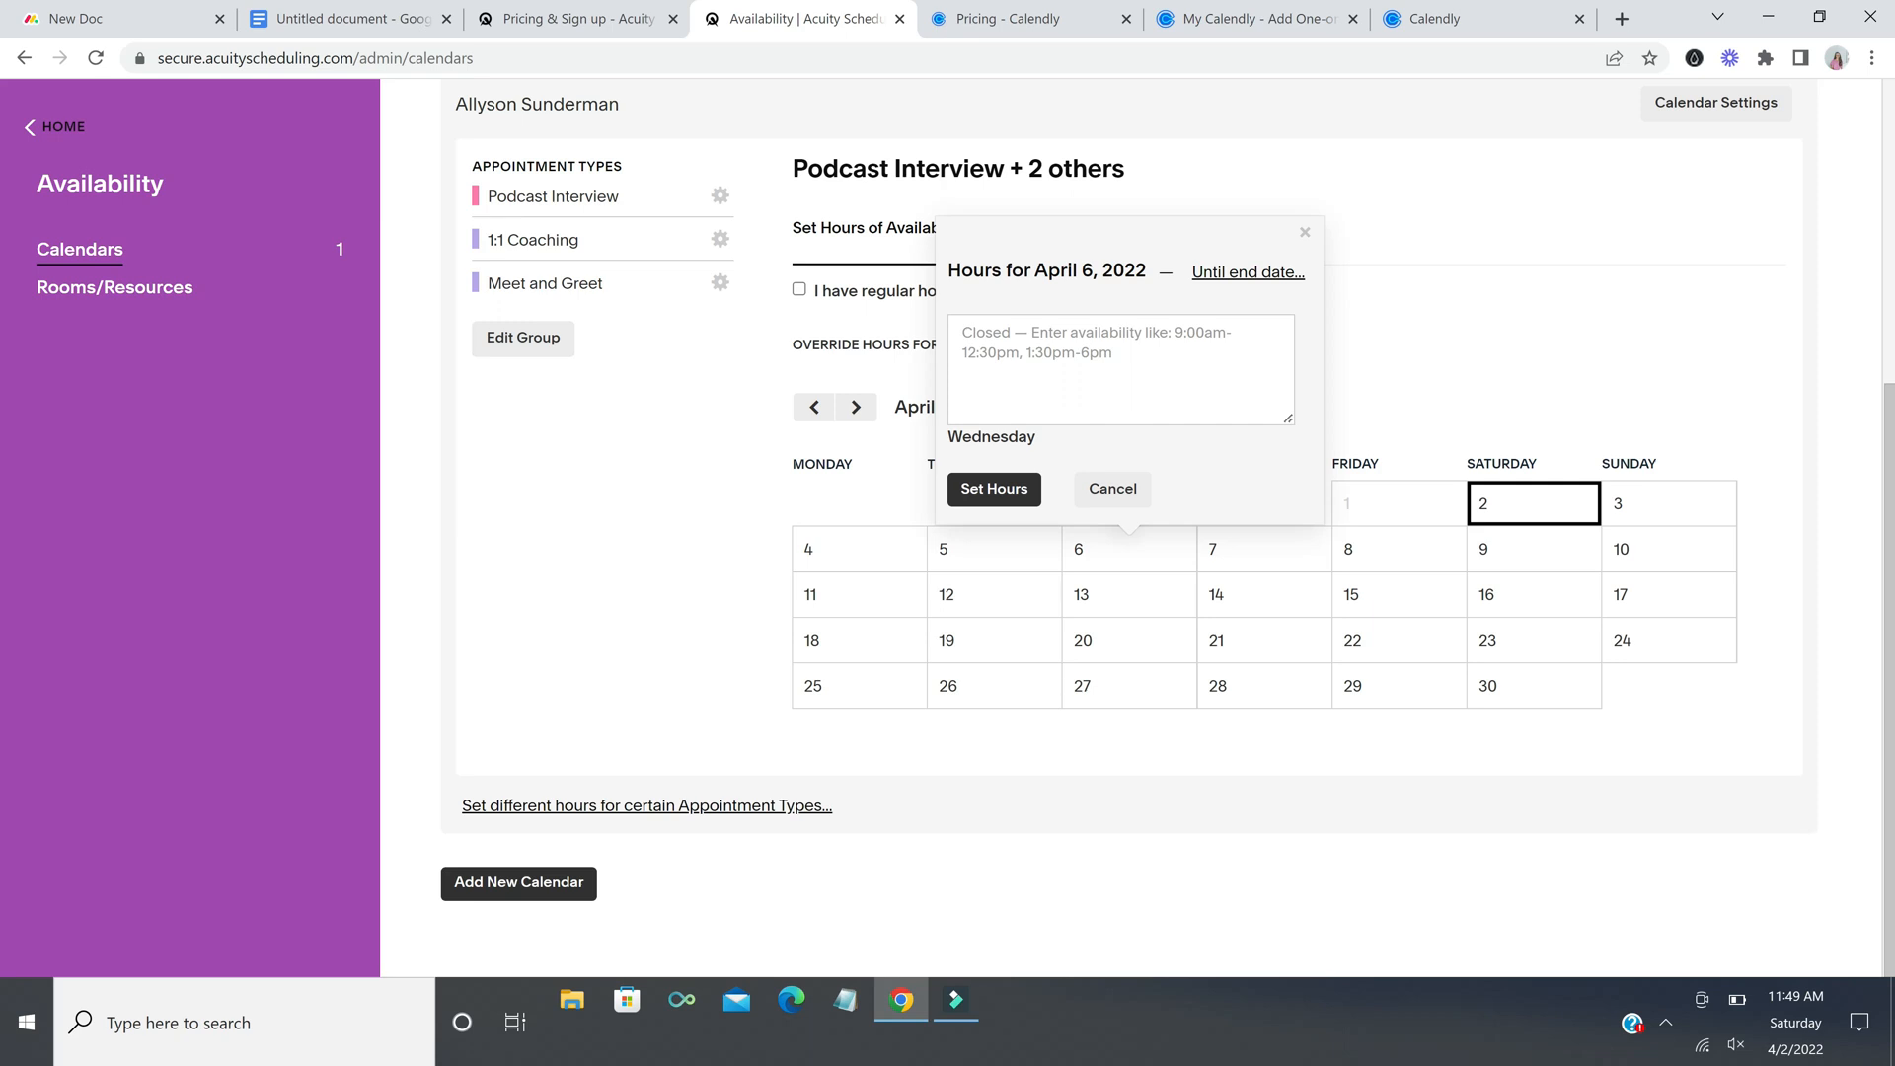
pyautogui.write('9a-2p')
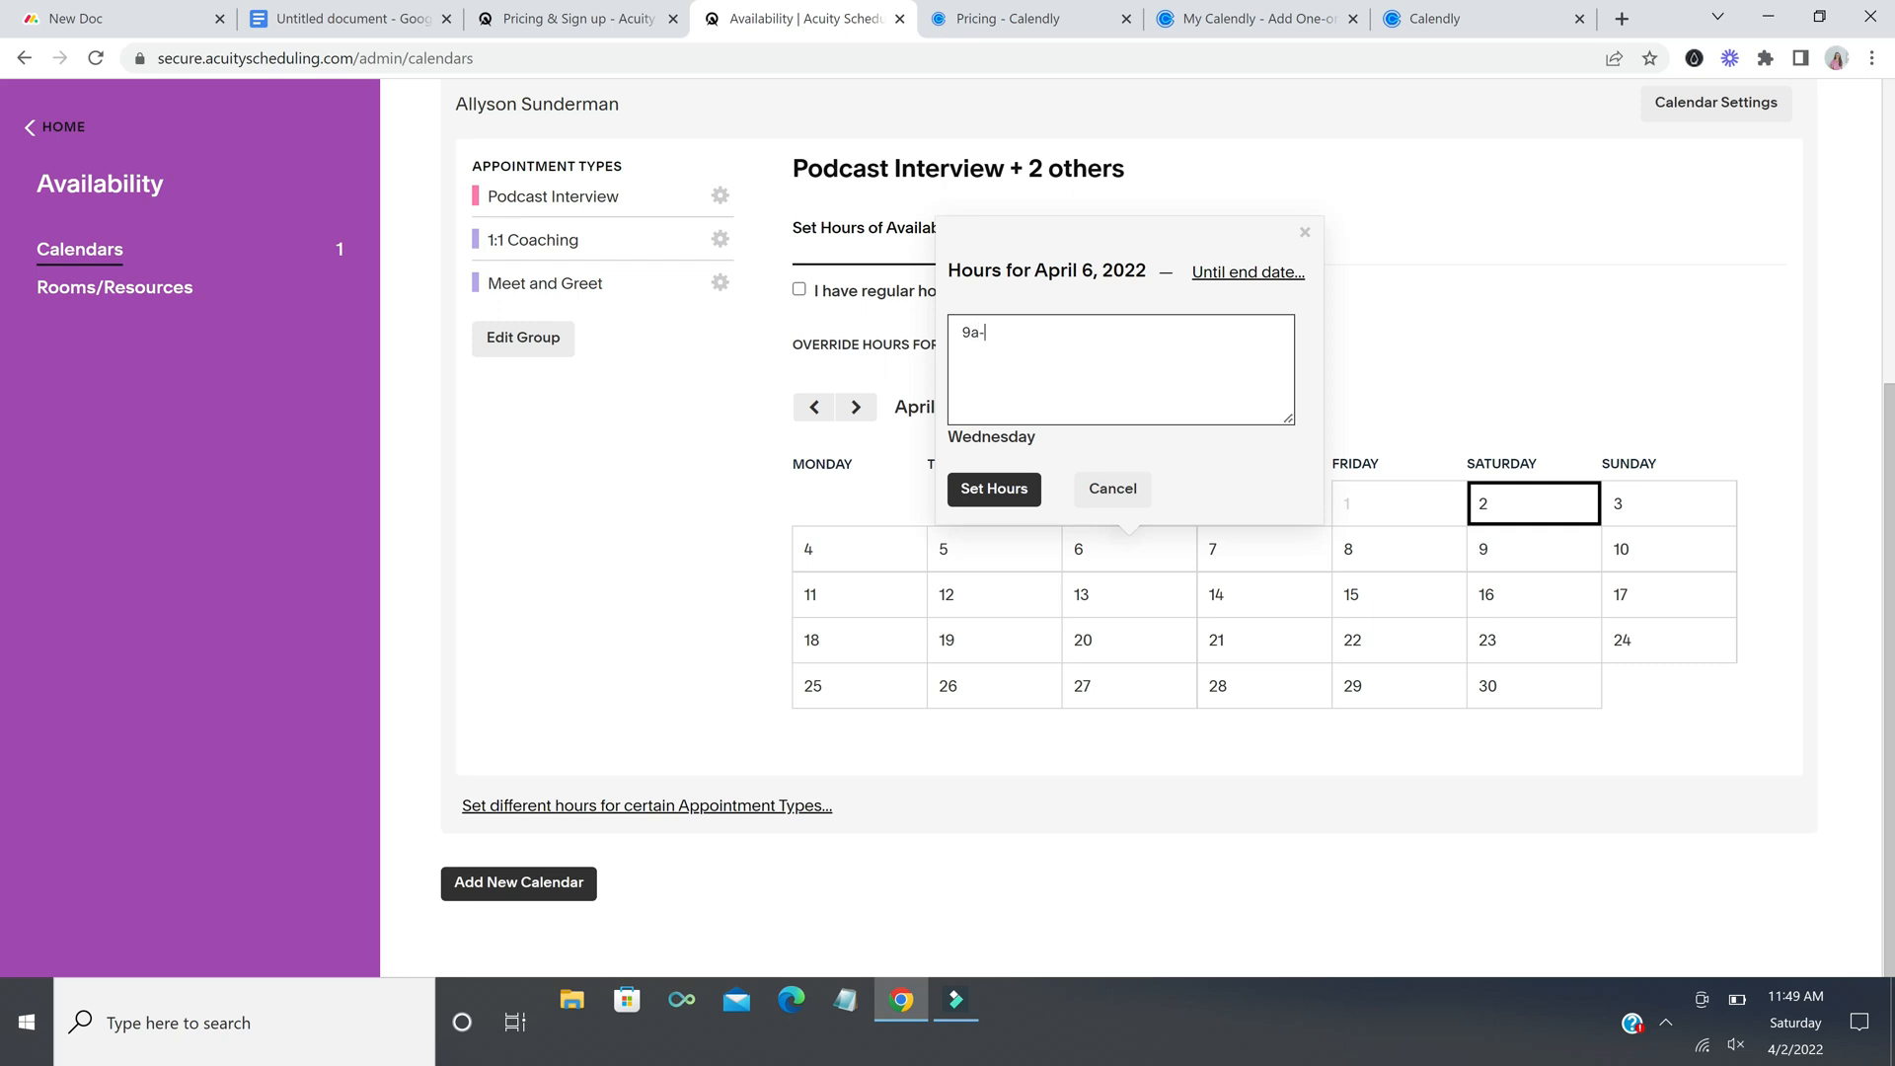
pyautogui.click(1001, 488)
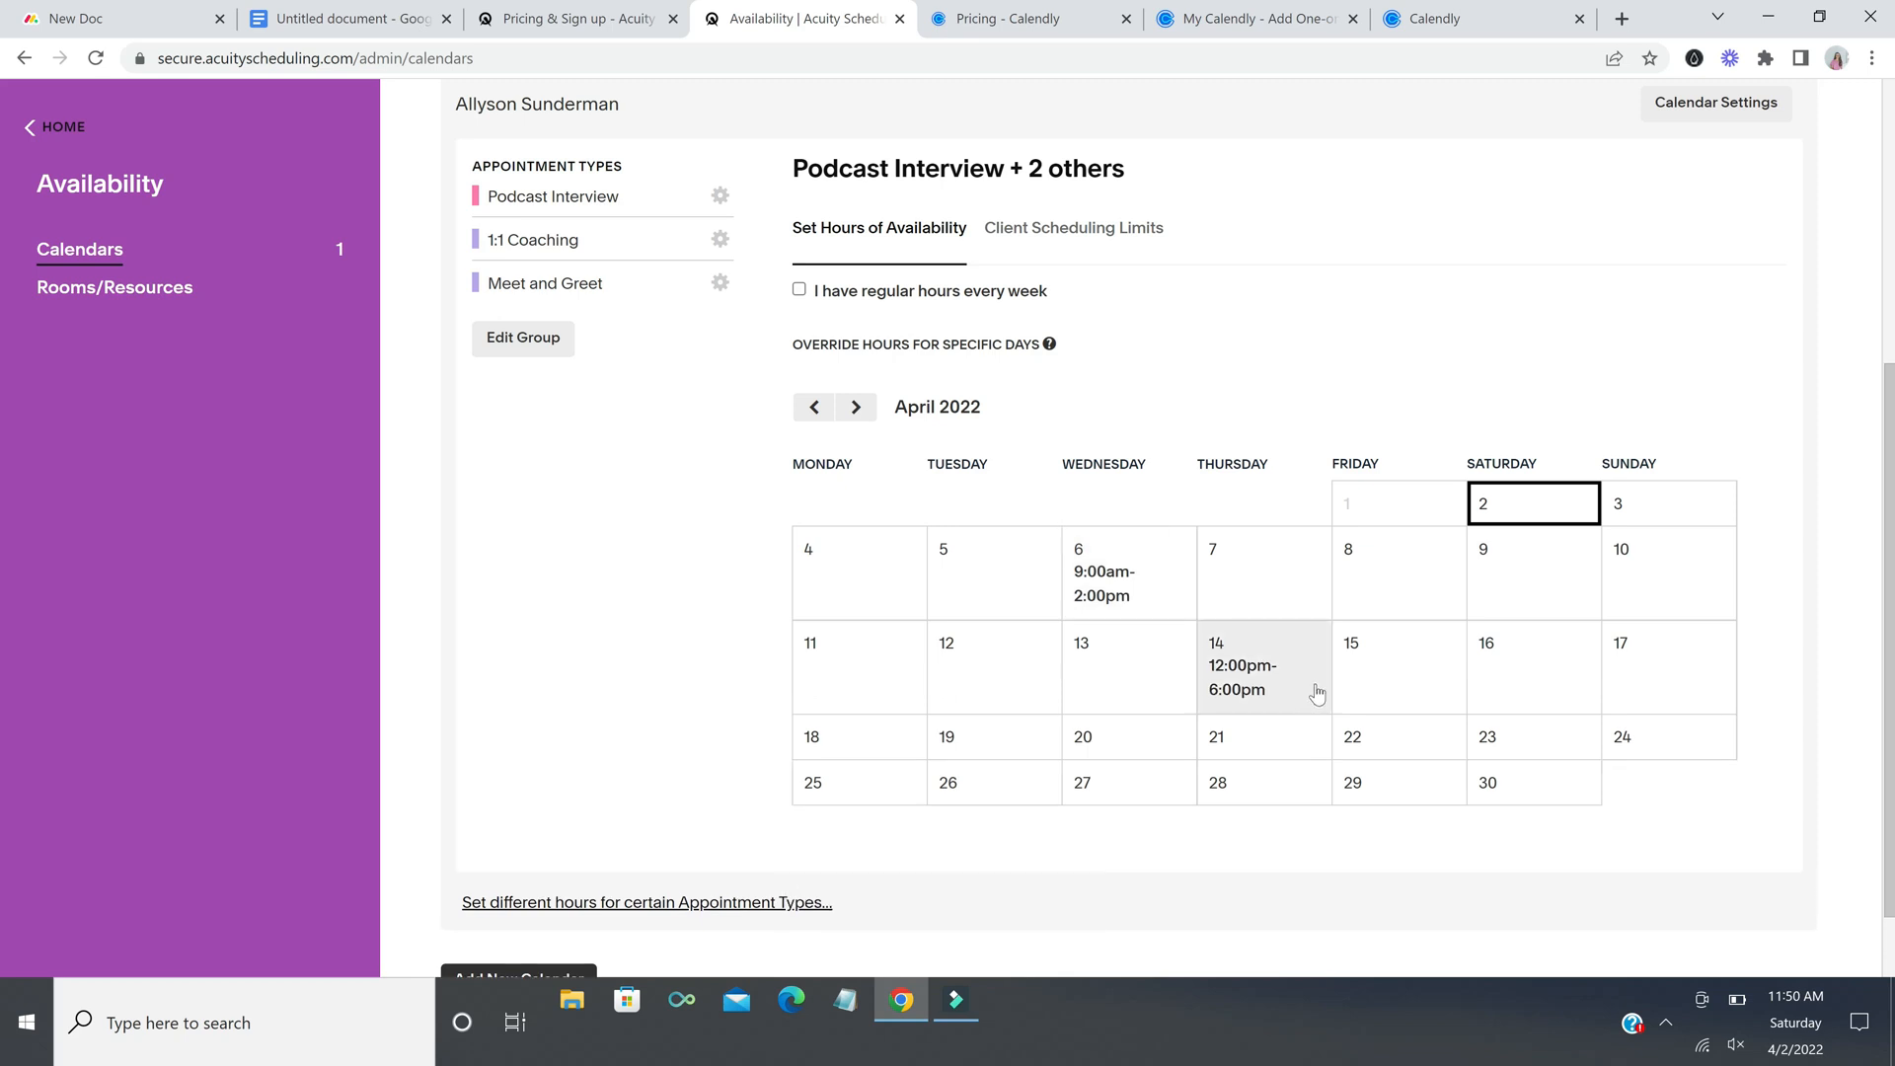
# Step: Rename the calendar as "Wellness Coaching" in its calendar settings
pyautogui.scroll(-1, 1317, 694)
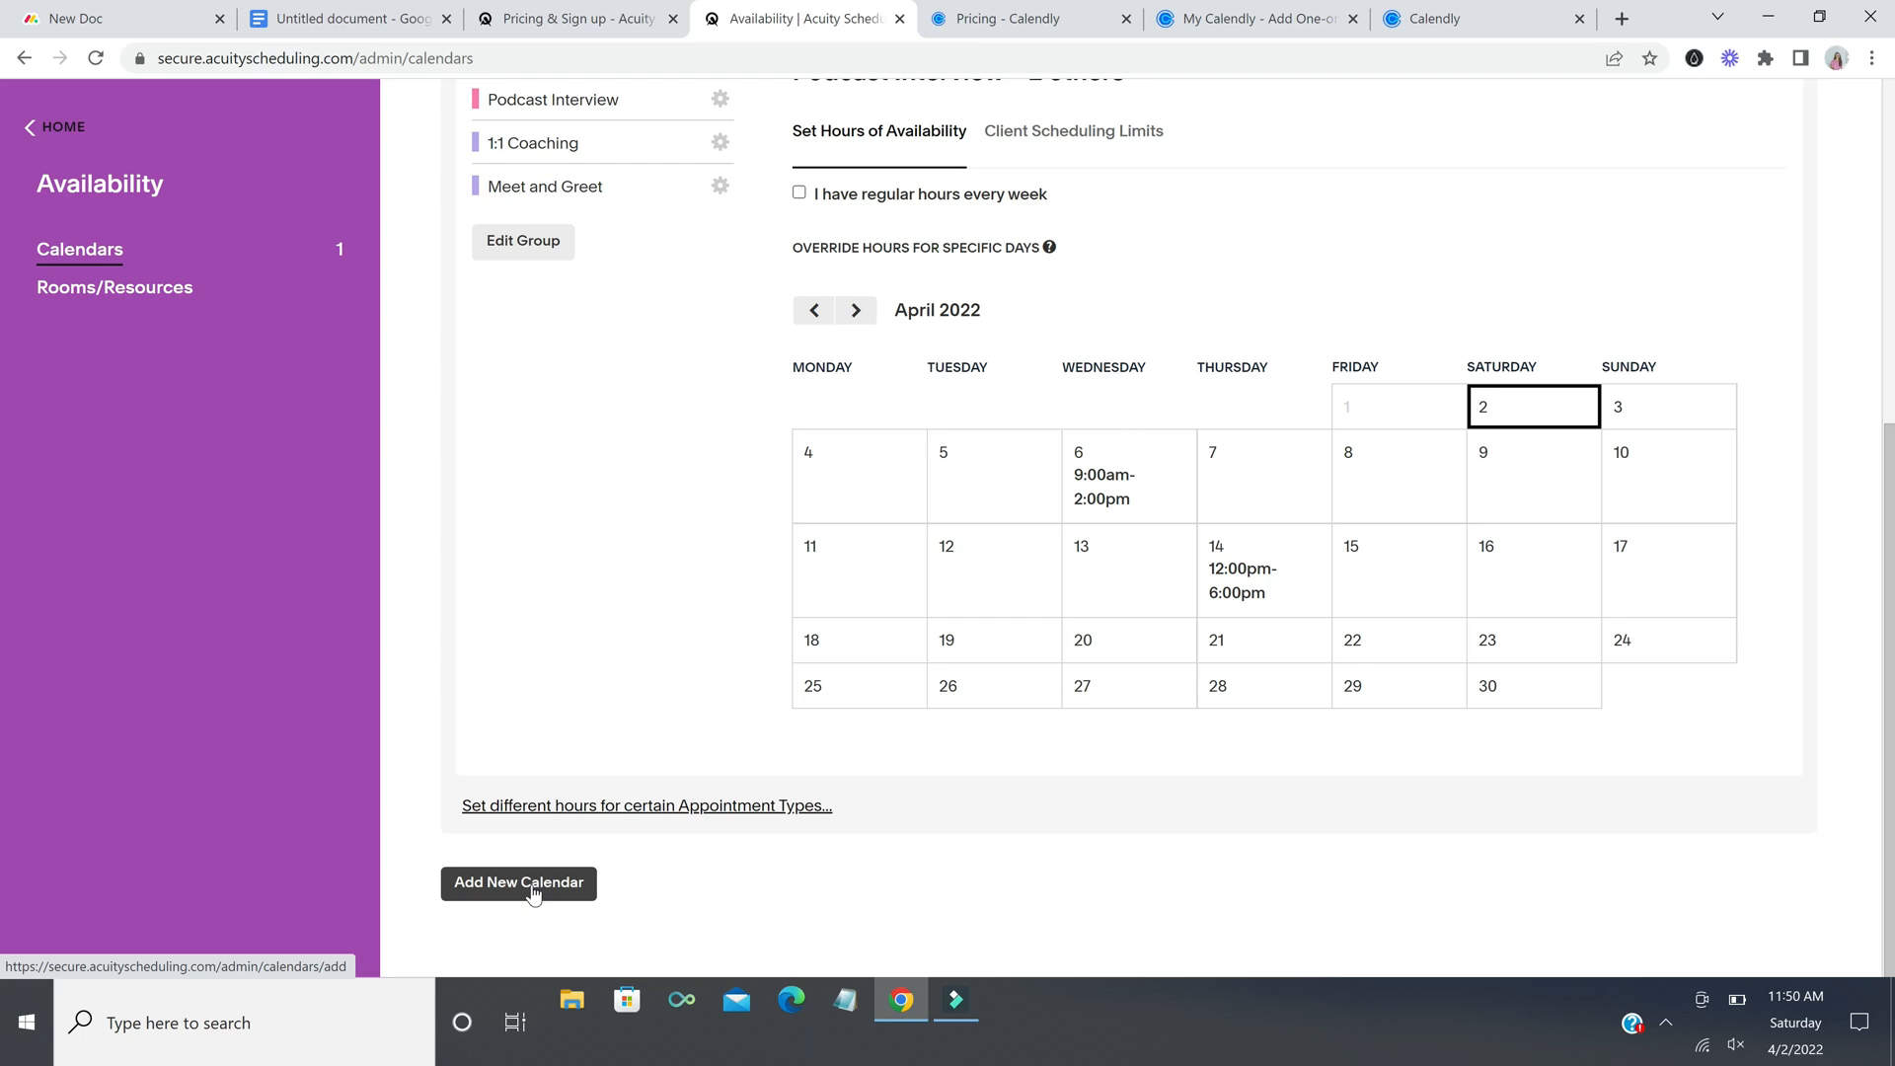
pyautogui.scroll(6, 548, 857)
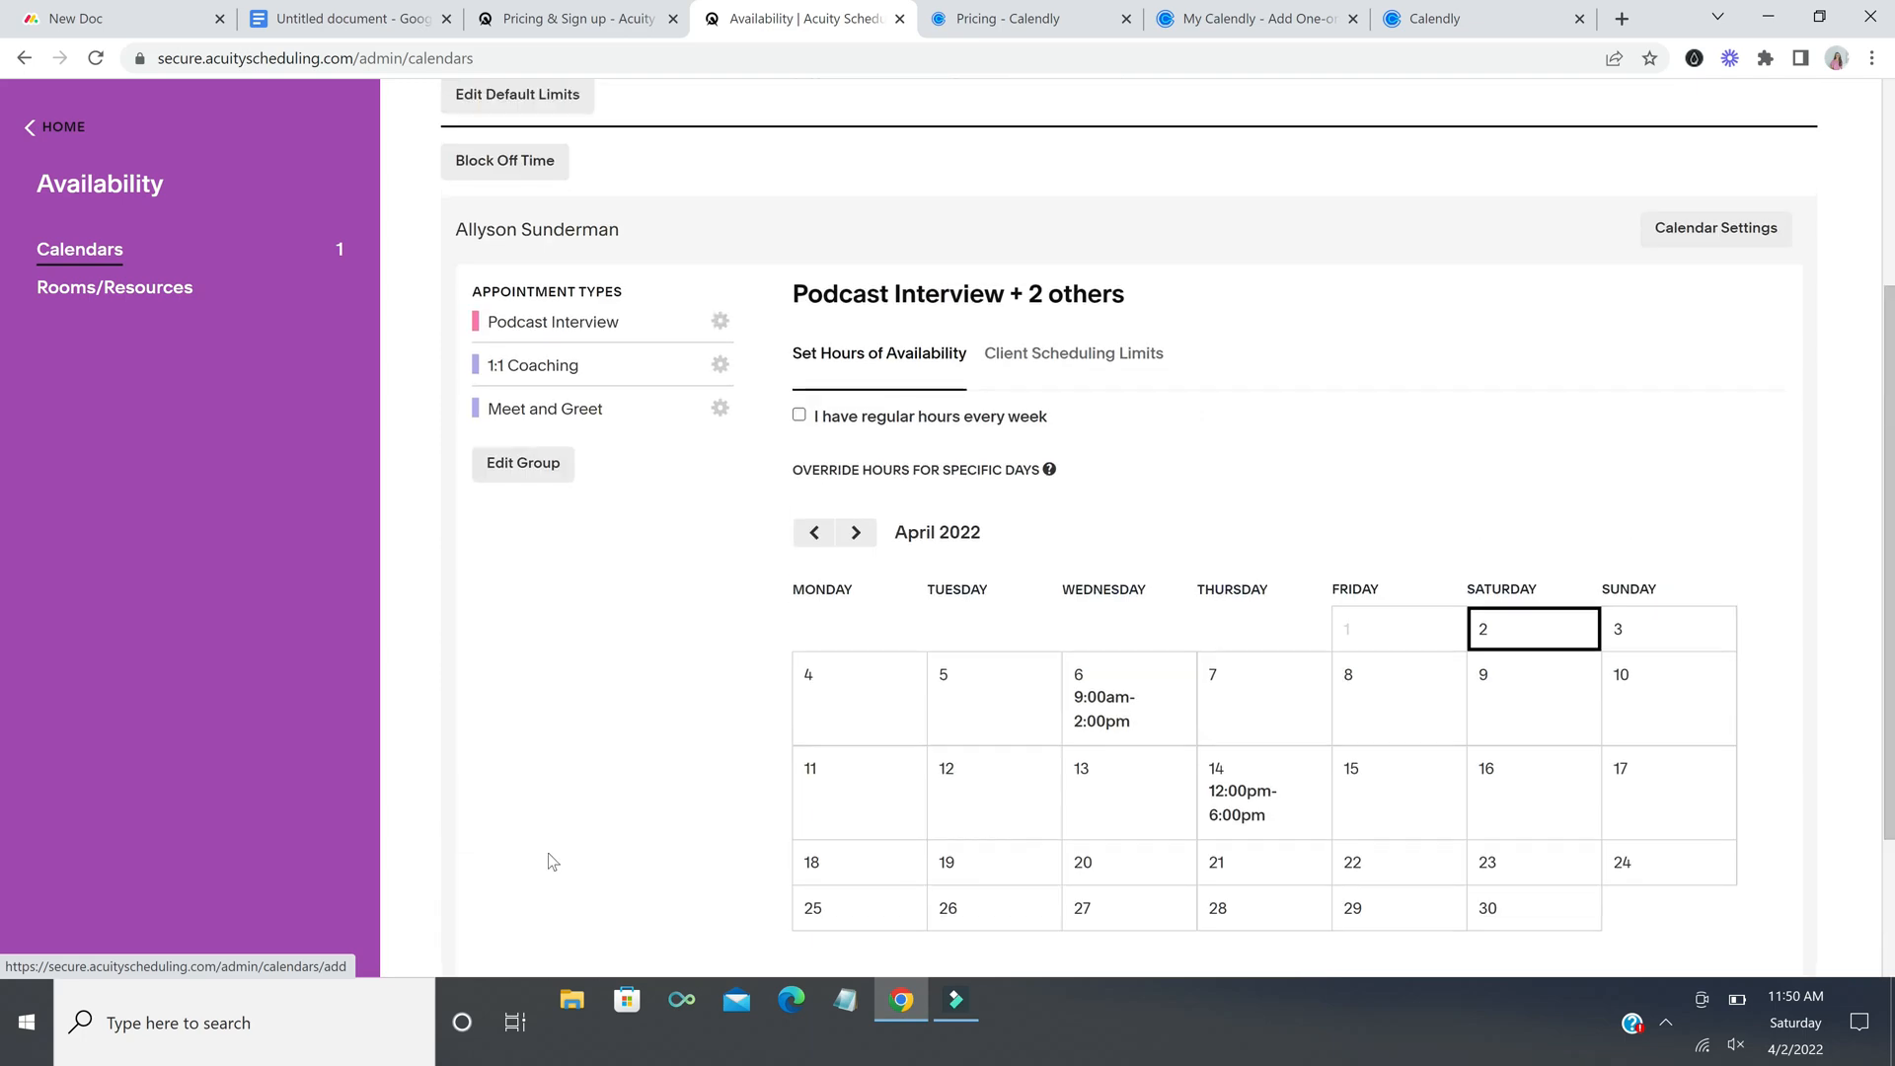
pyautogui.click(1725, 570)
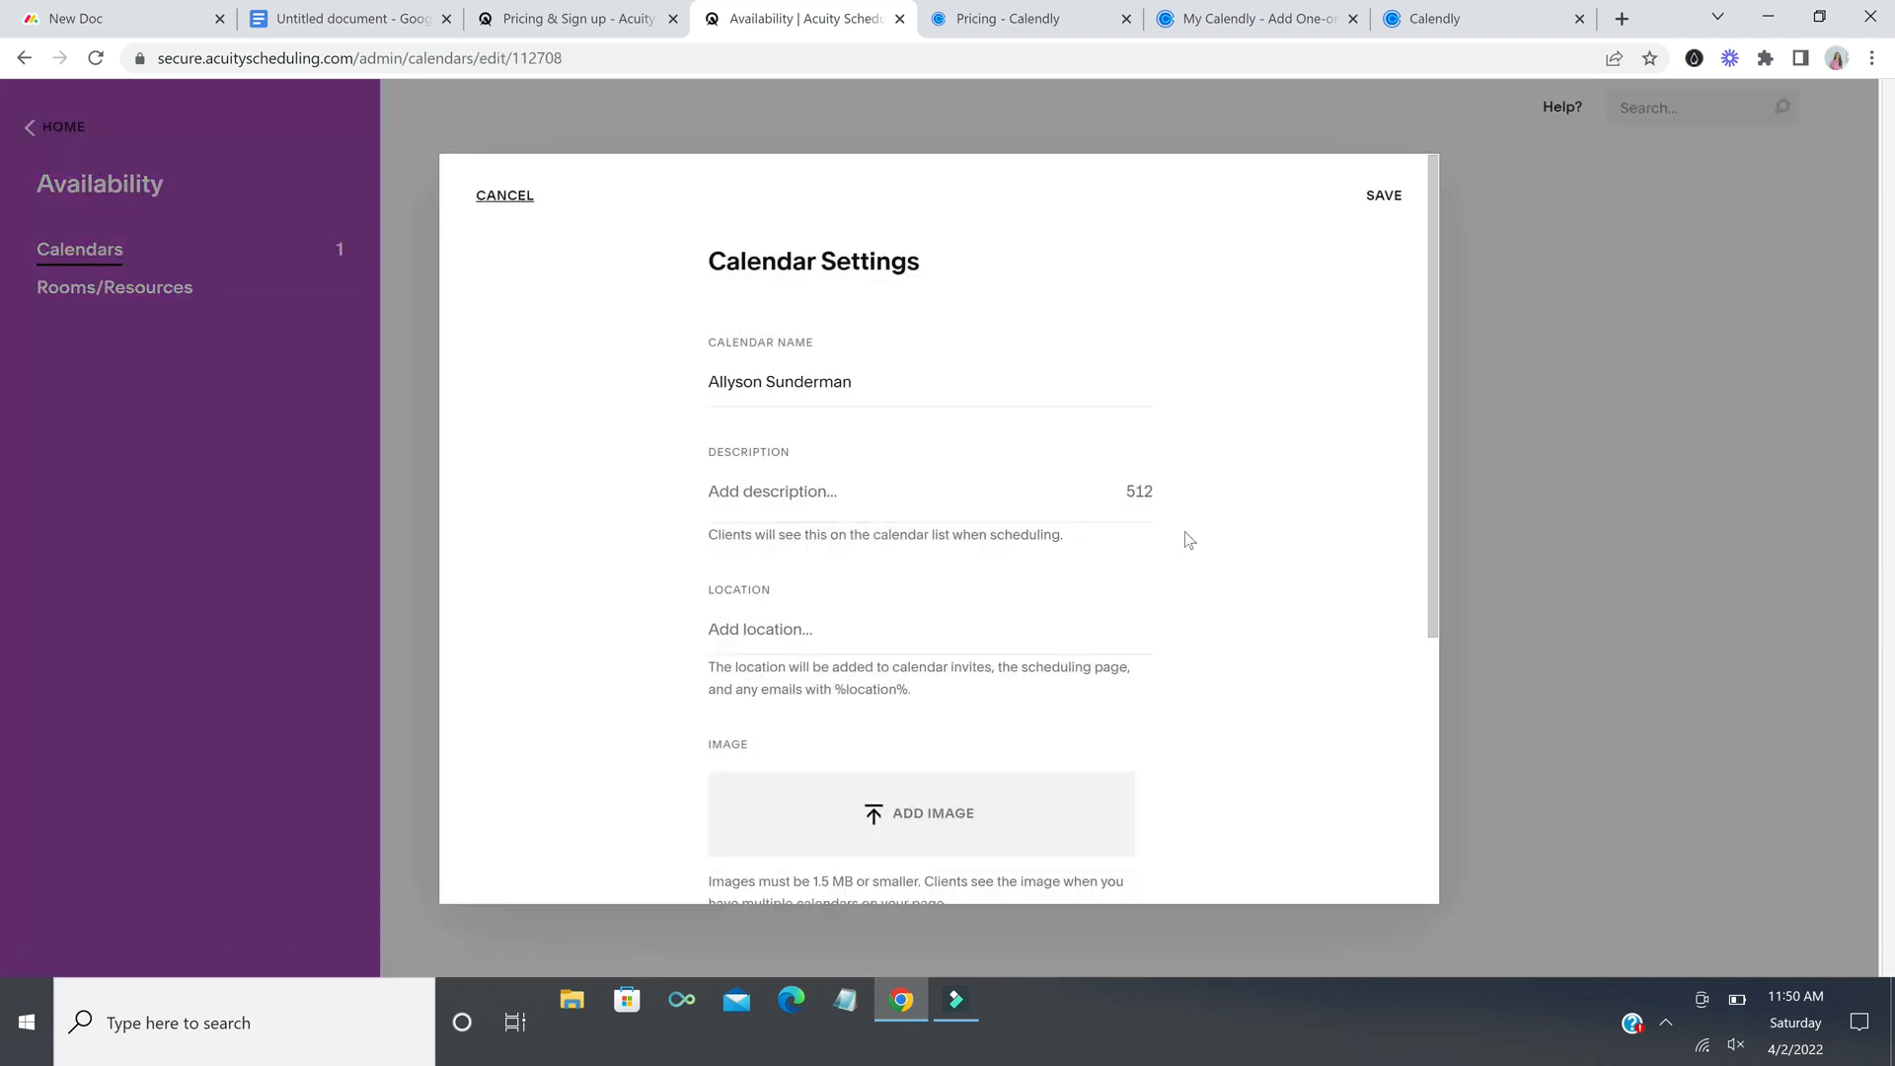
pyautogui.click(868, 492)
pyautogui.moveTo(859, 384); pyautogui.dragTo(699, 388)
pyautogui.press('BackSpace')
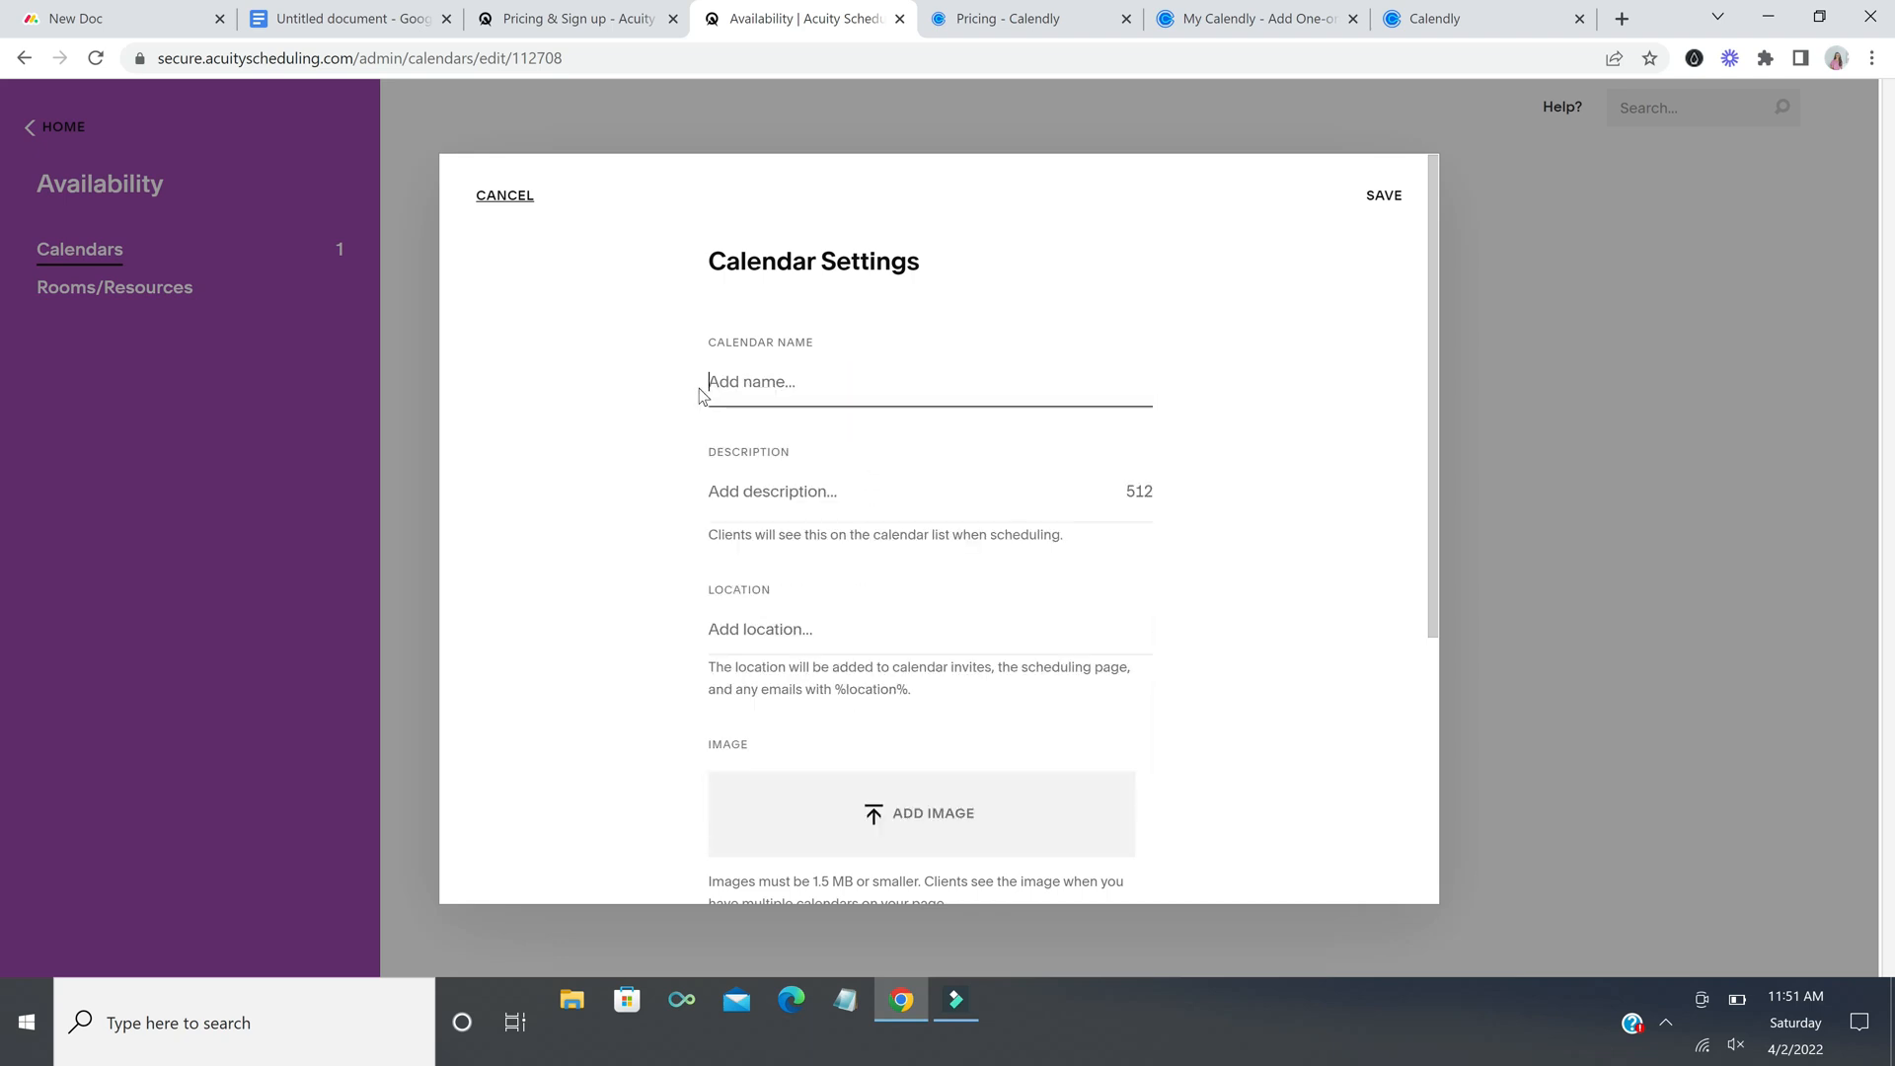
pyautogui.write('Wellness Coaching')
pyautogui.press('Tab')
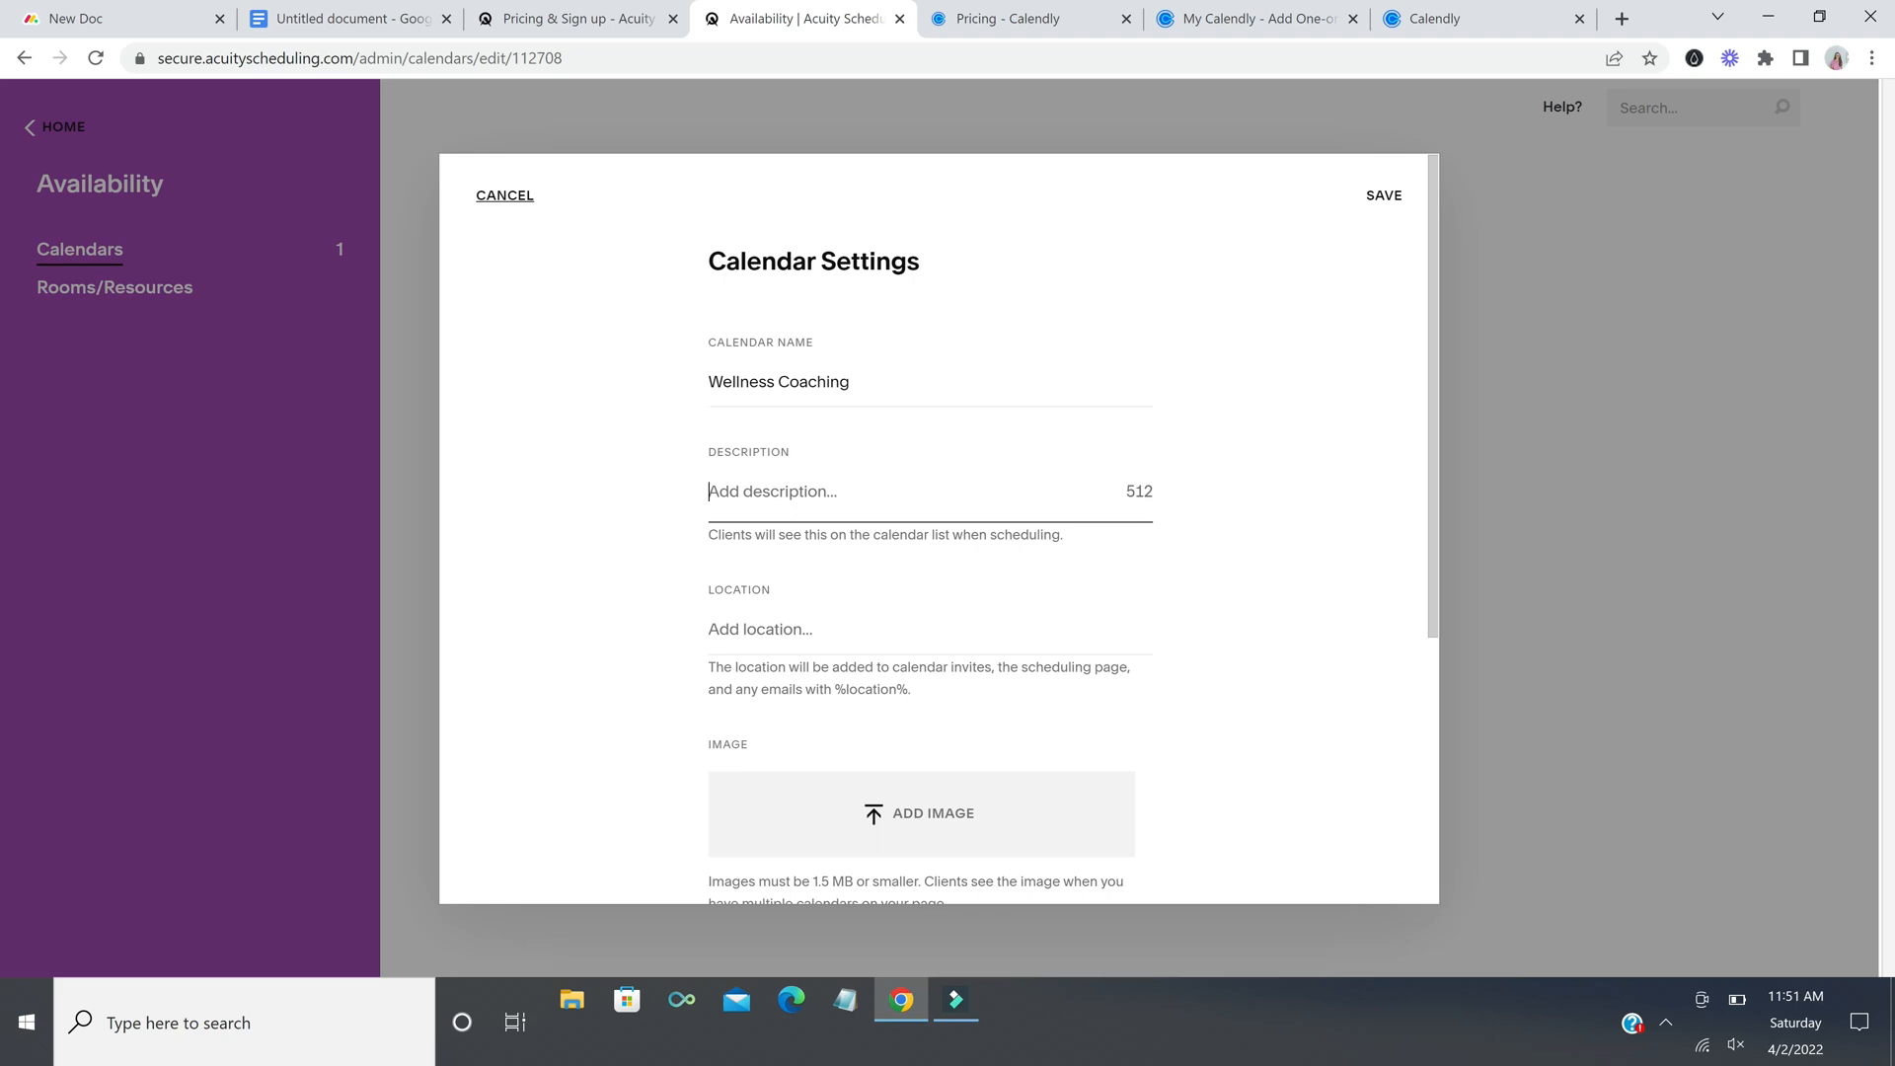
# Step: Add the description "kajerhlgieshrg" and the location "Zoom" to the calendar, and save its settings
pyautogui.click(868, 499)
pyautogui.write('kajerhlgieshrg')
pyautogui.scroll(-1, 903, 519)
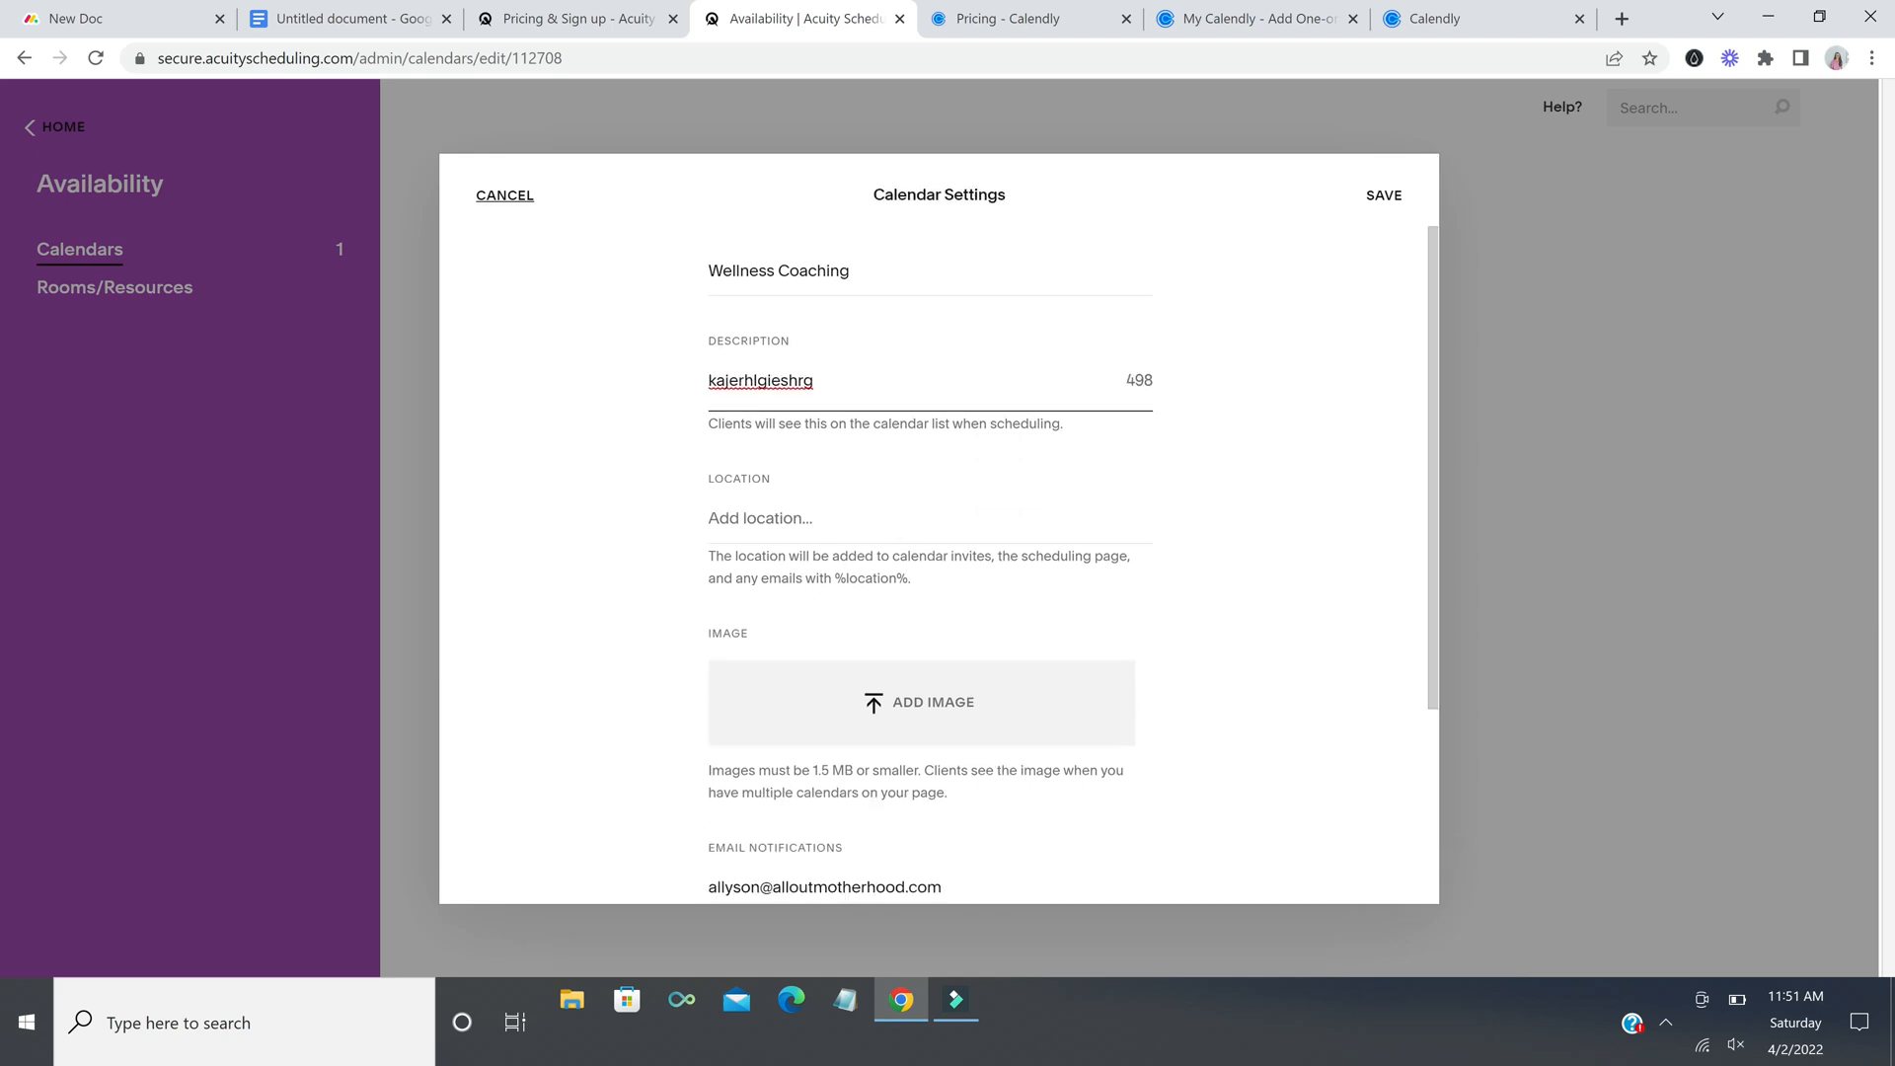
pyautogui.click(868, 510)
pyautogui.scroll(-1, 868, 510)
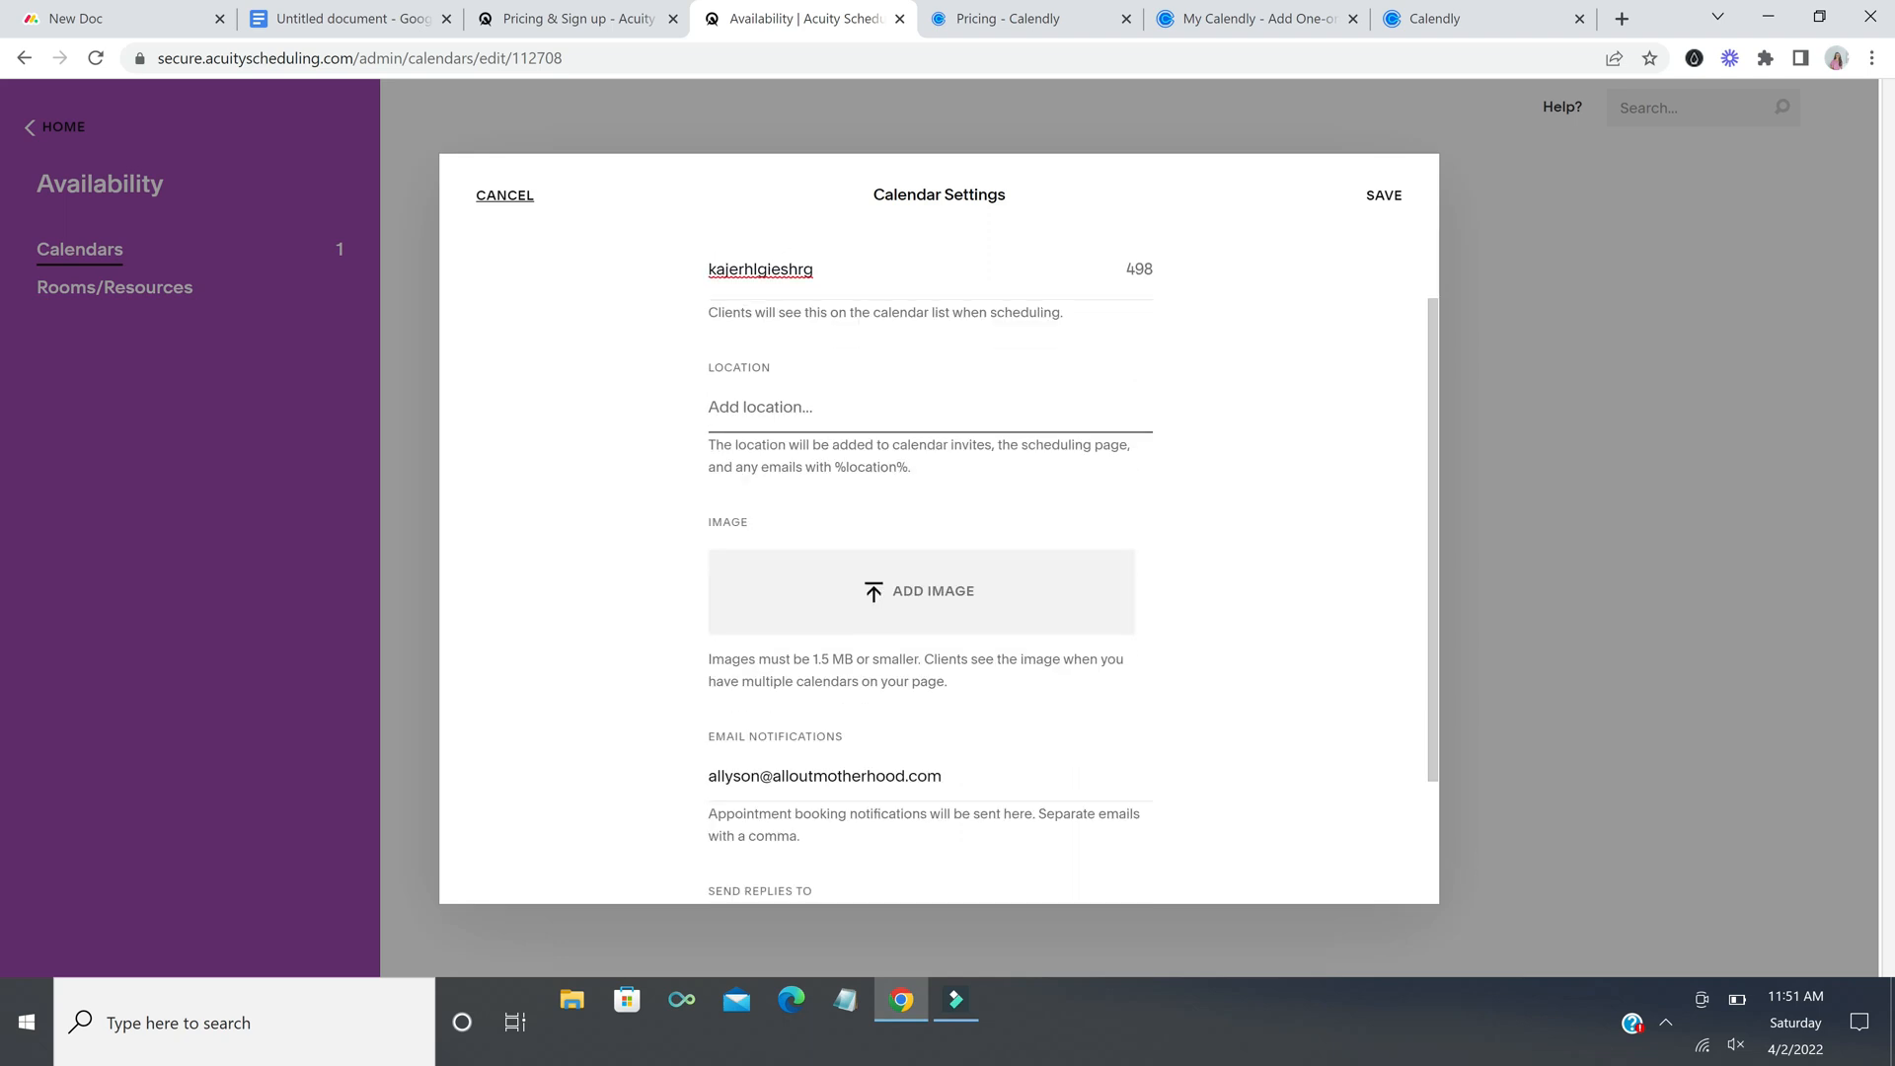
pyautogui.write('Zoom')
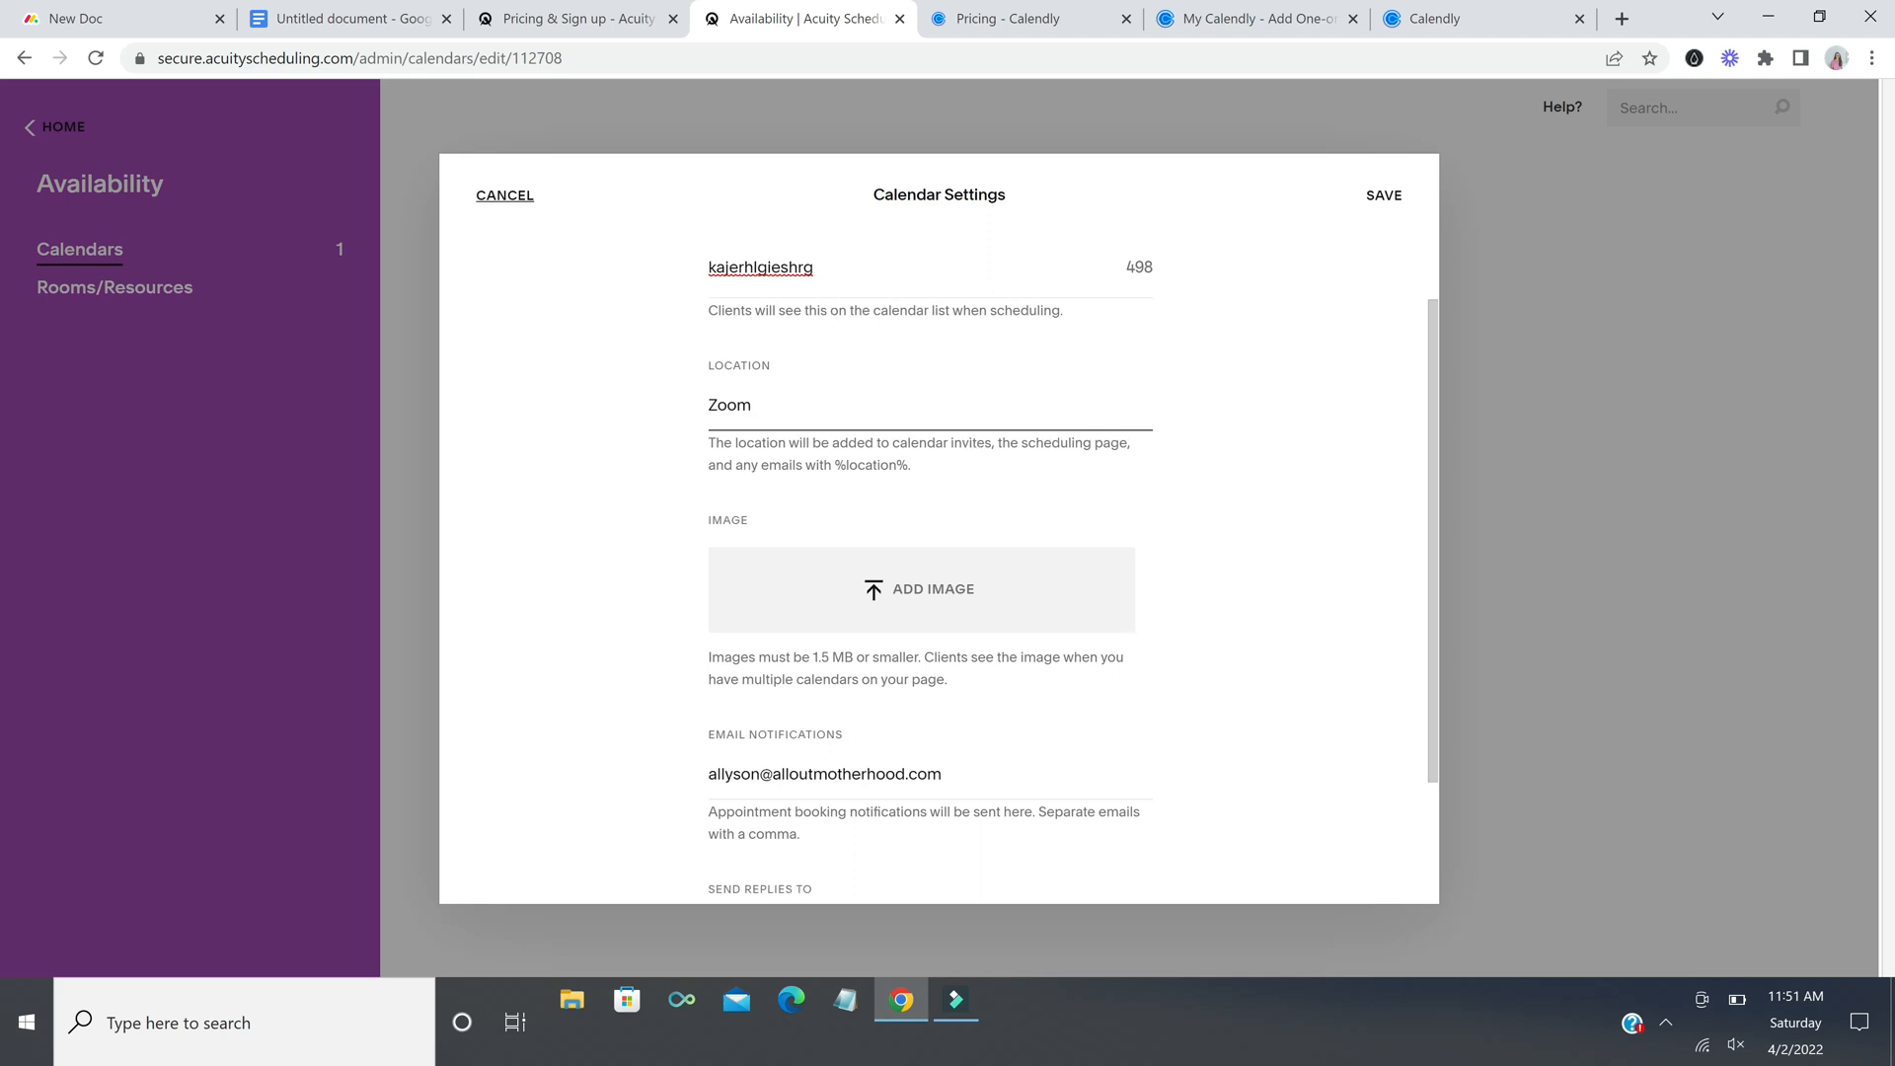
pyautogui.scroll(-1, 883, 414)
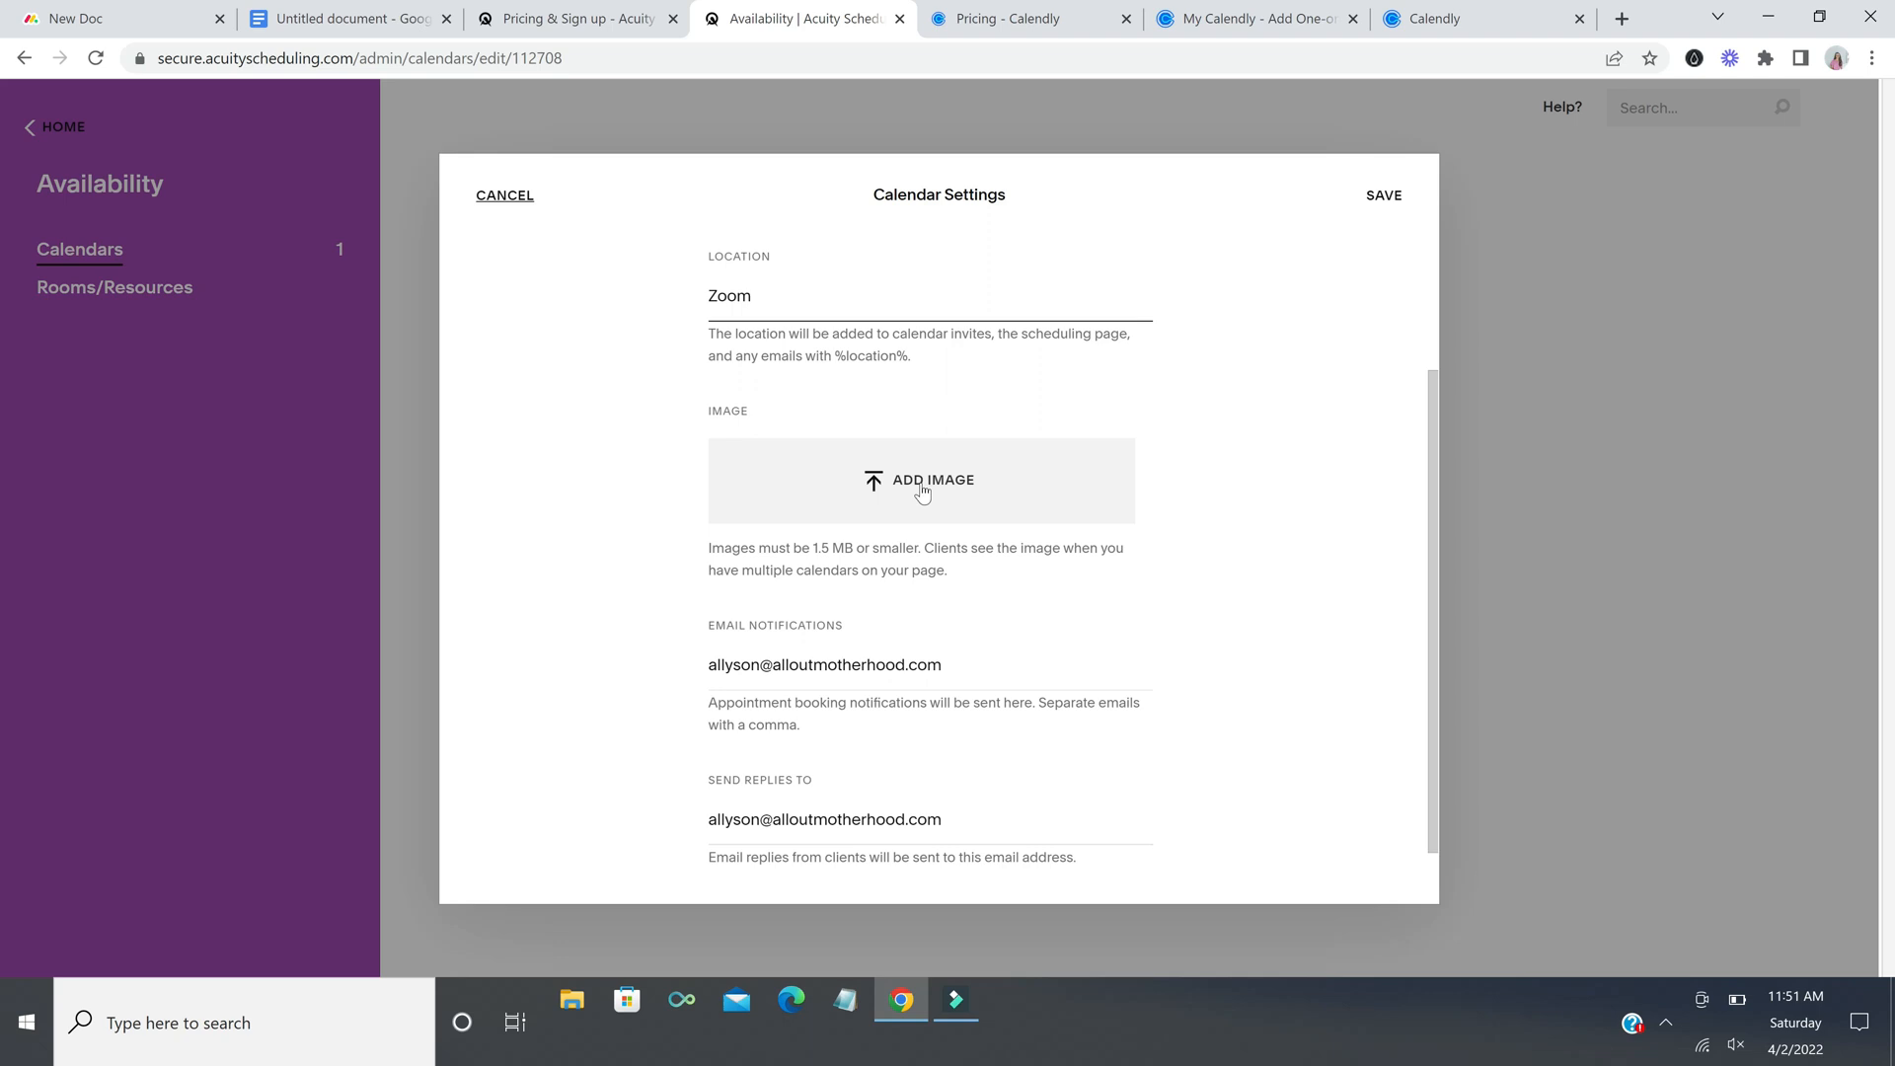
pyautogui.scroll(-1, 923, 489)
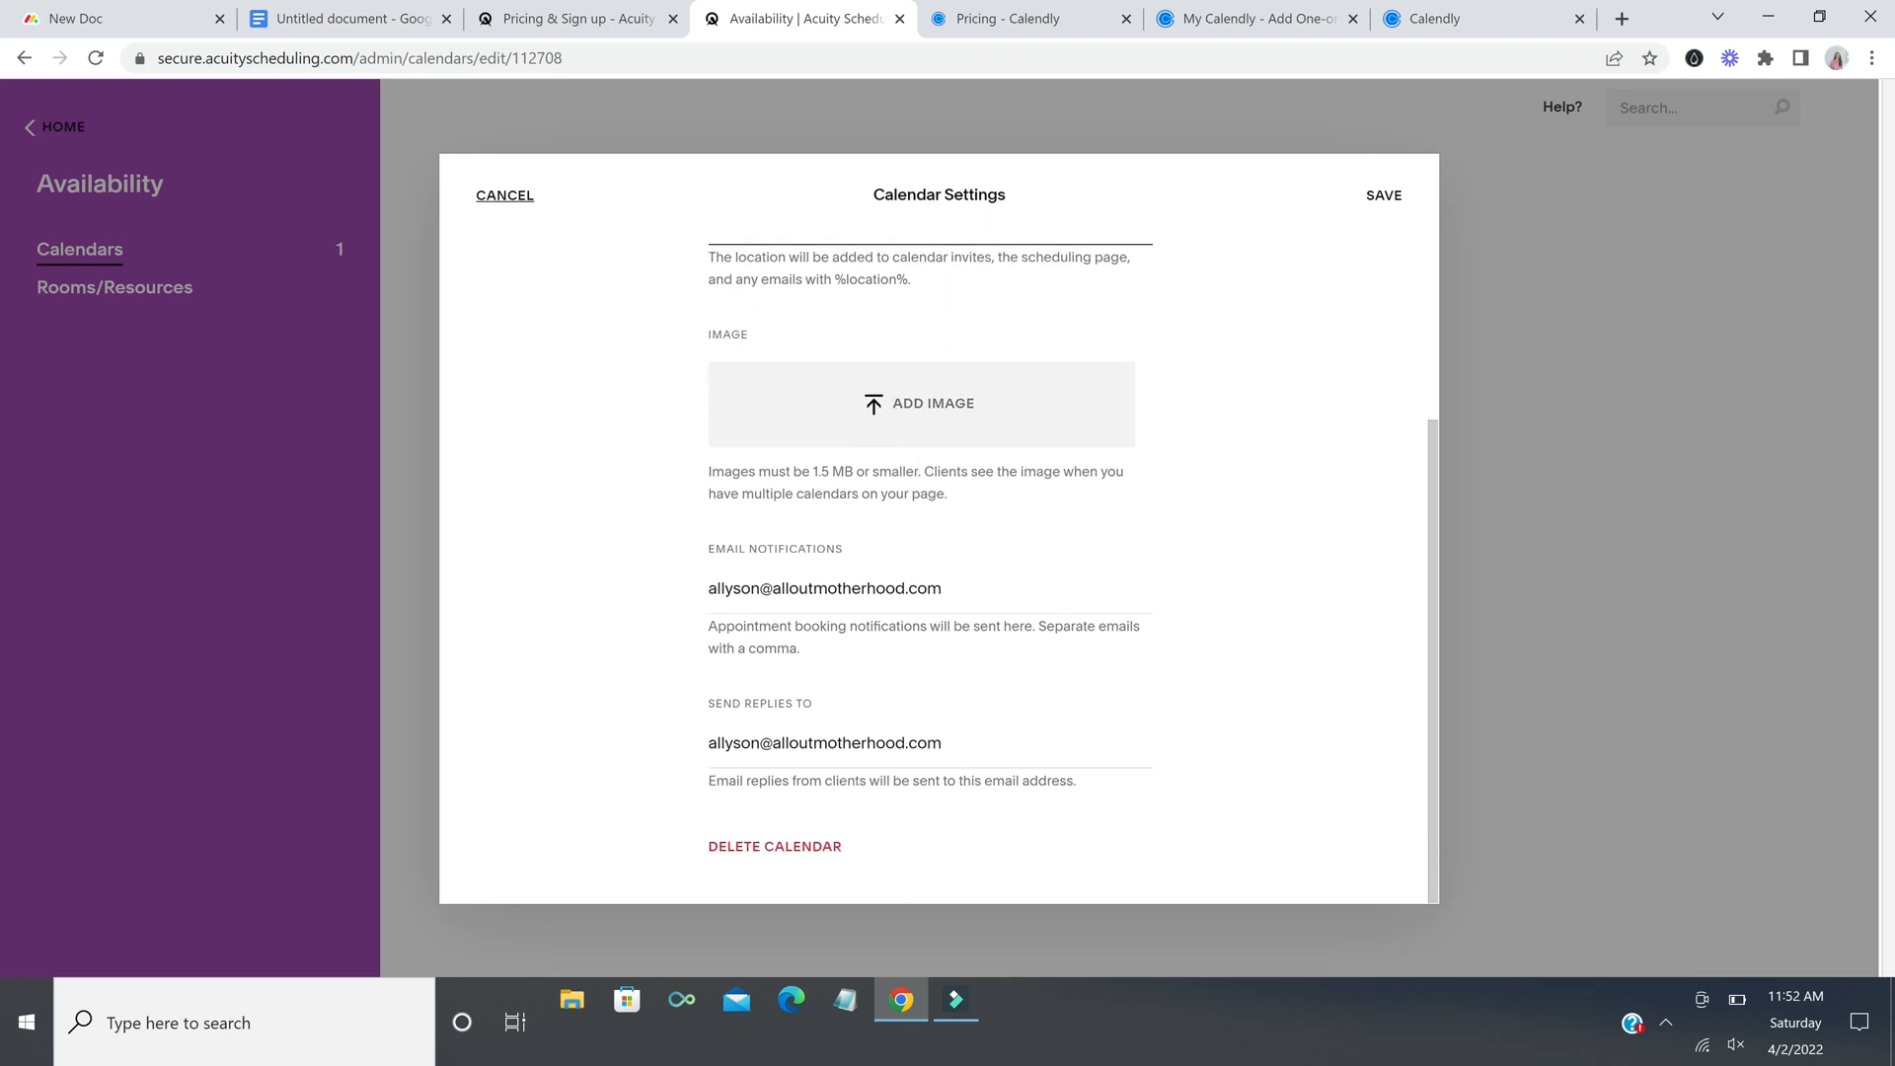
pyautogui.scroll(5, 1113, 533)
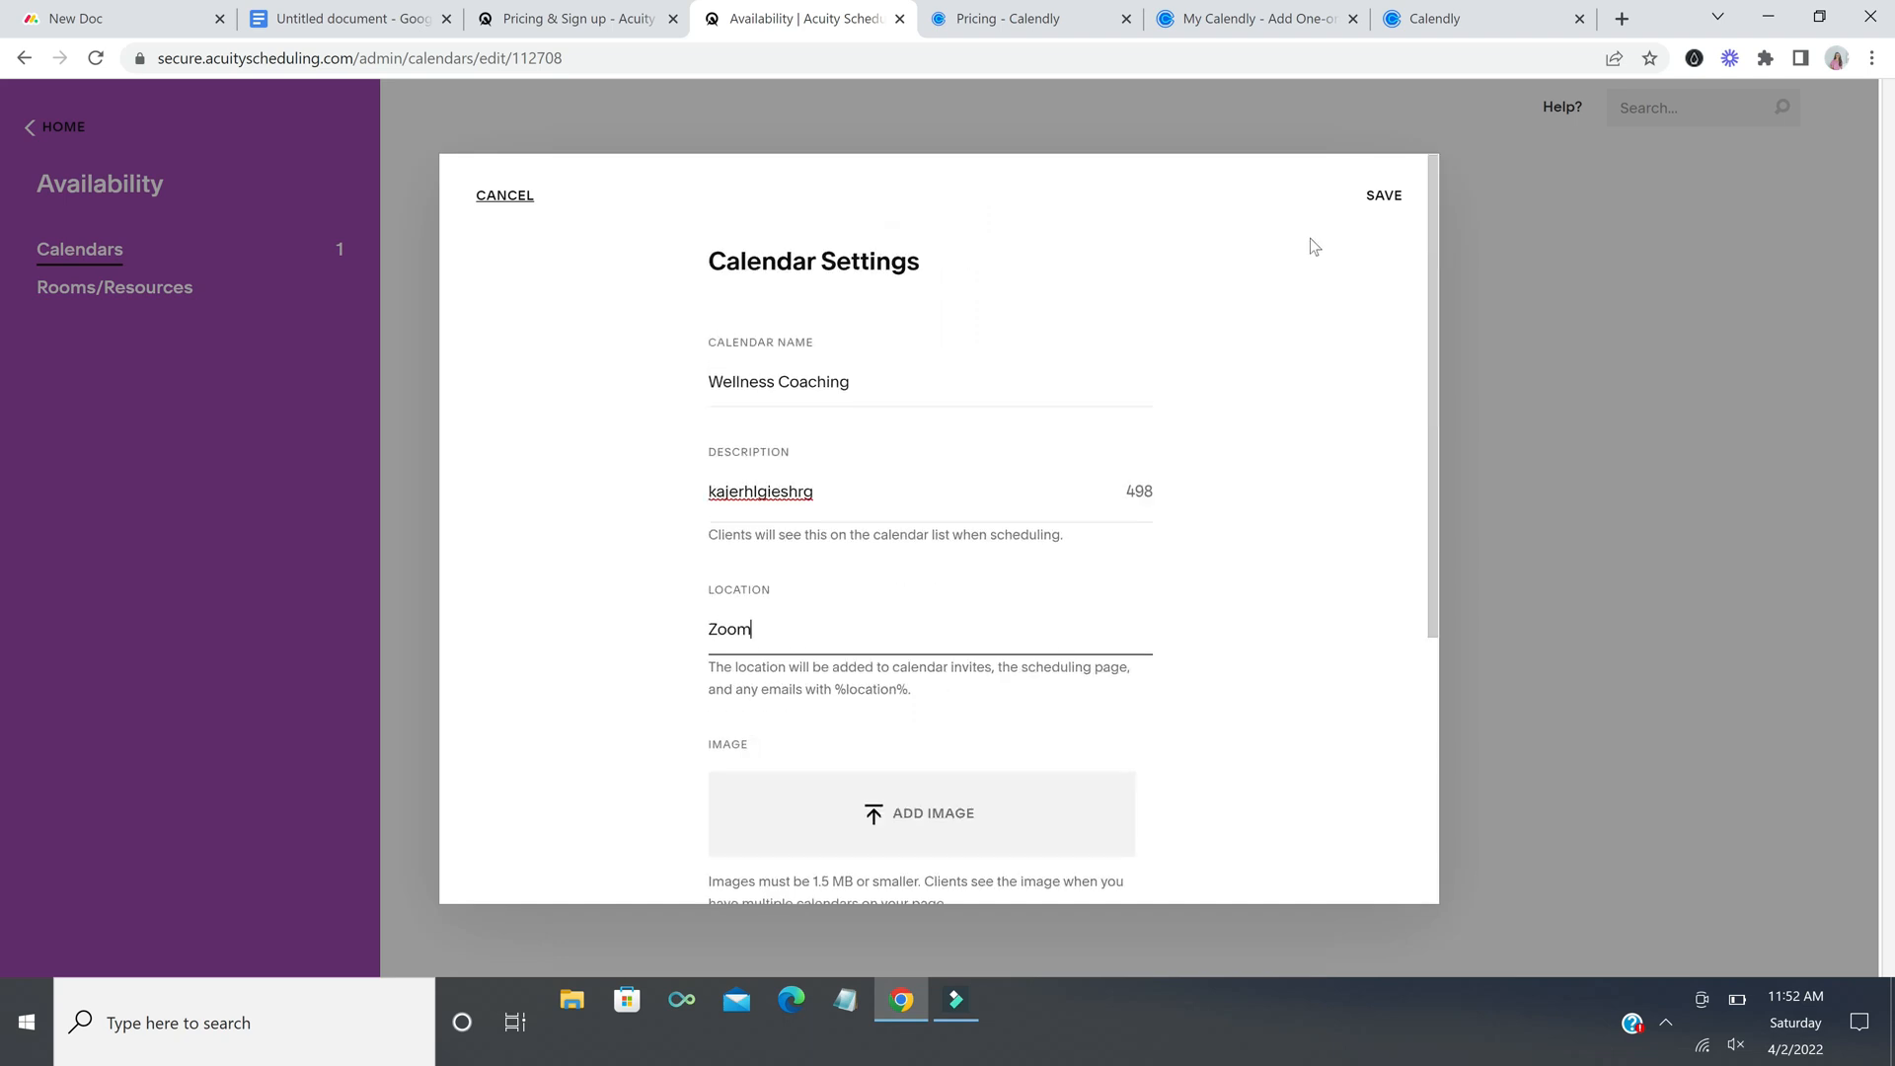
pyautogui.click(1386, 197)
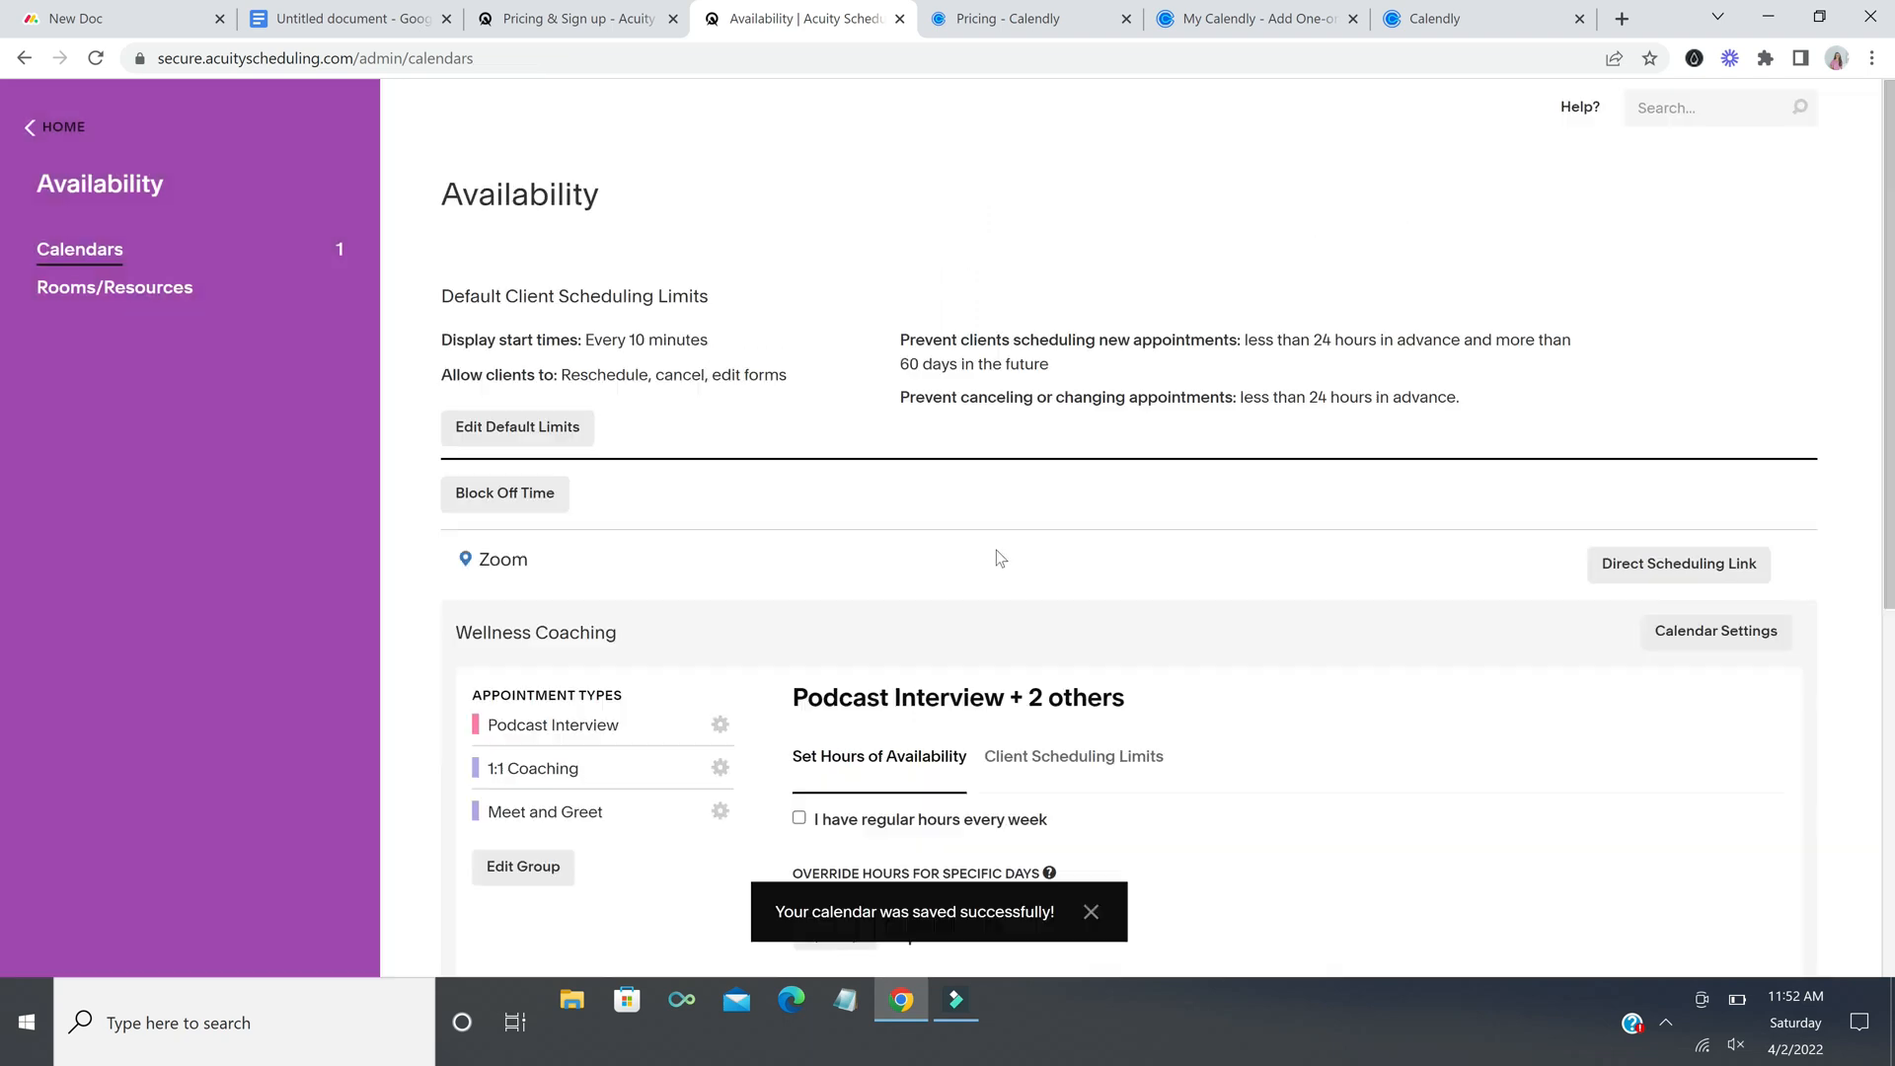
# Step: Block off multiple days from 04/11/2022 through 04/15/2022 with the note "Vacation"
pyautogui.click(520, 496)
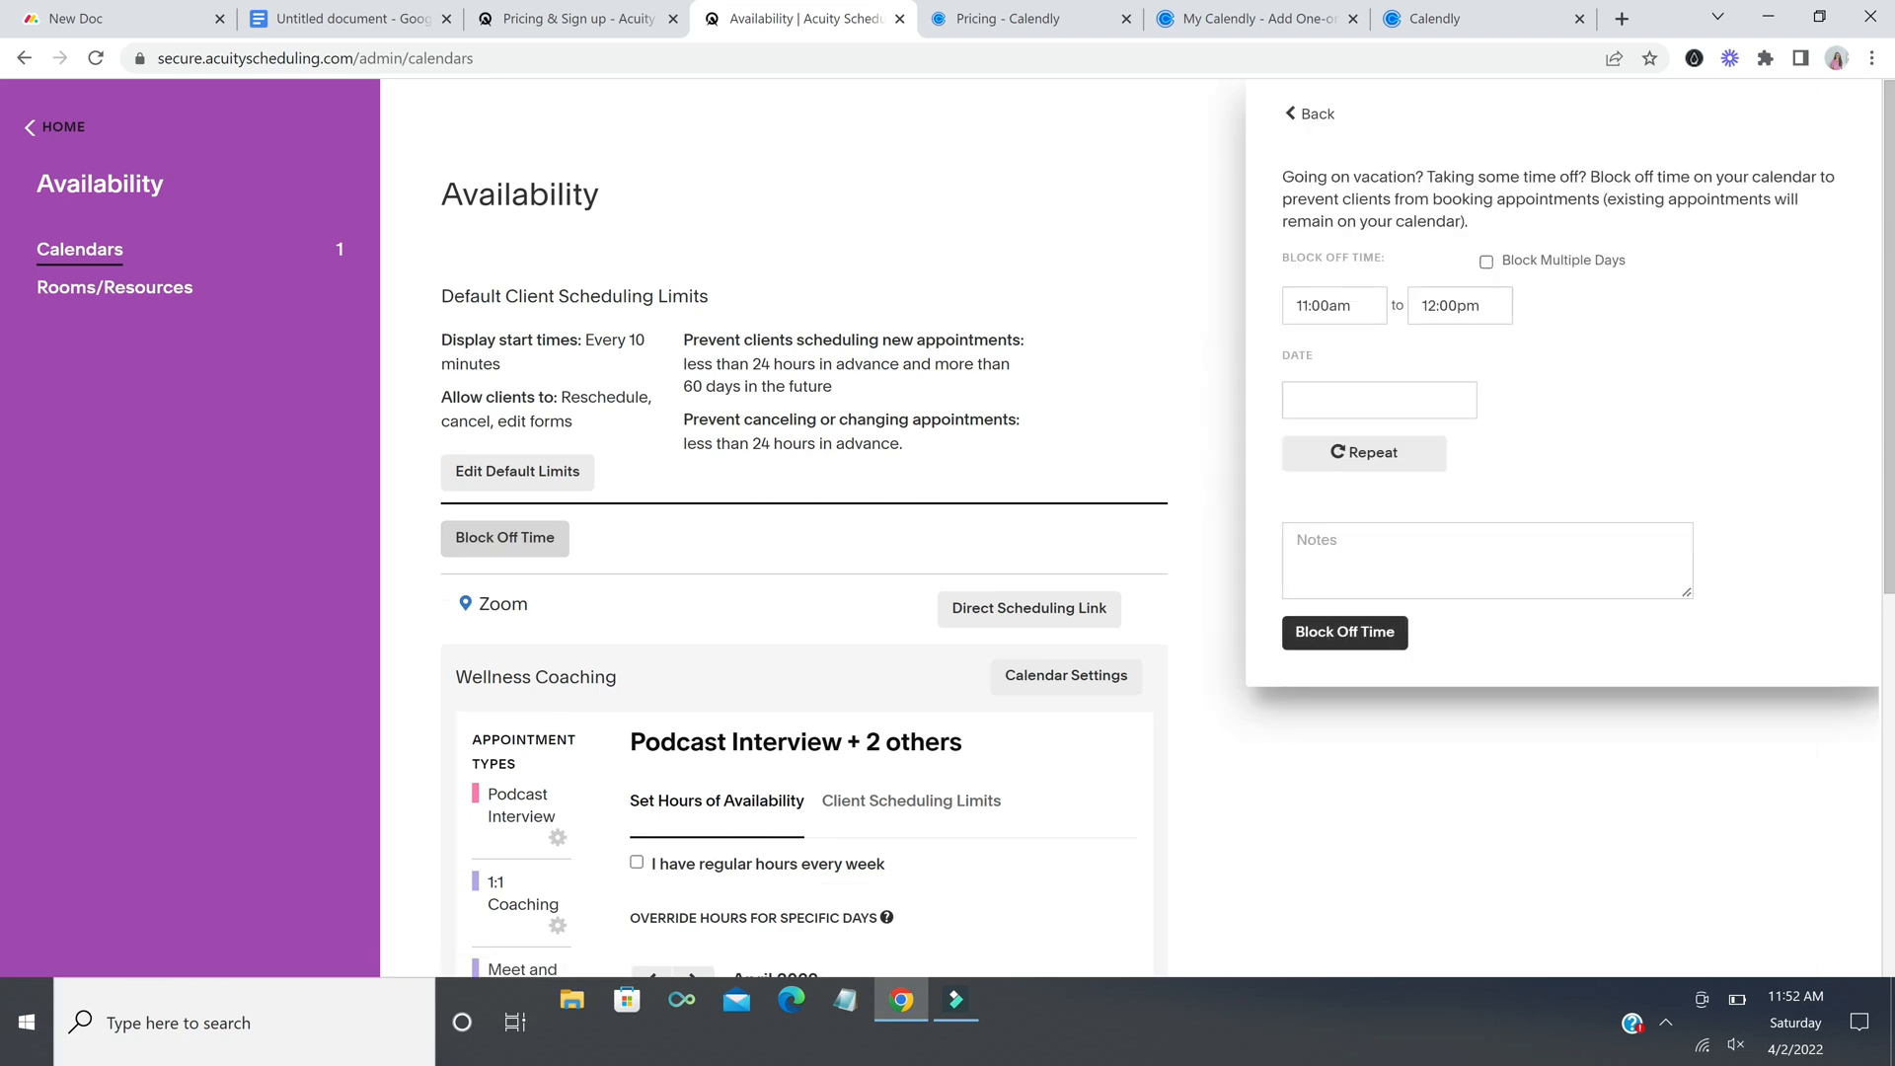
pyautogui.click(1487, 263)
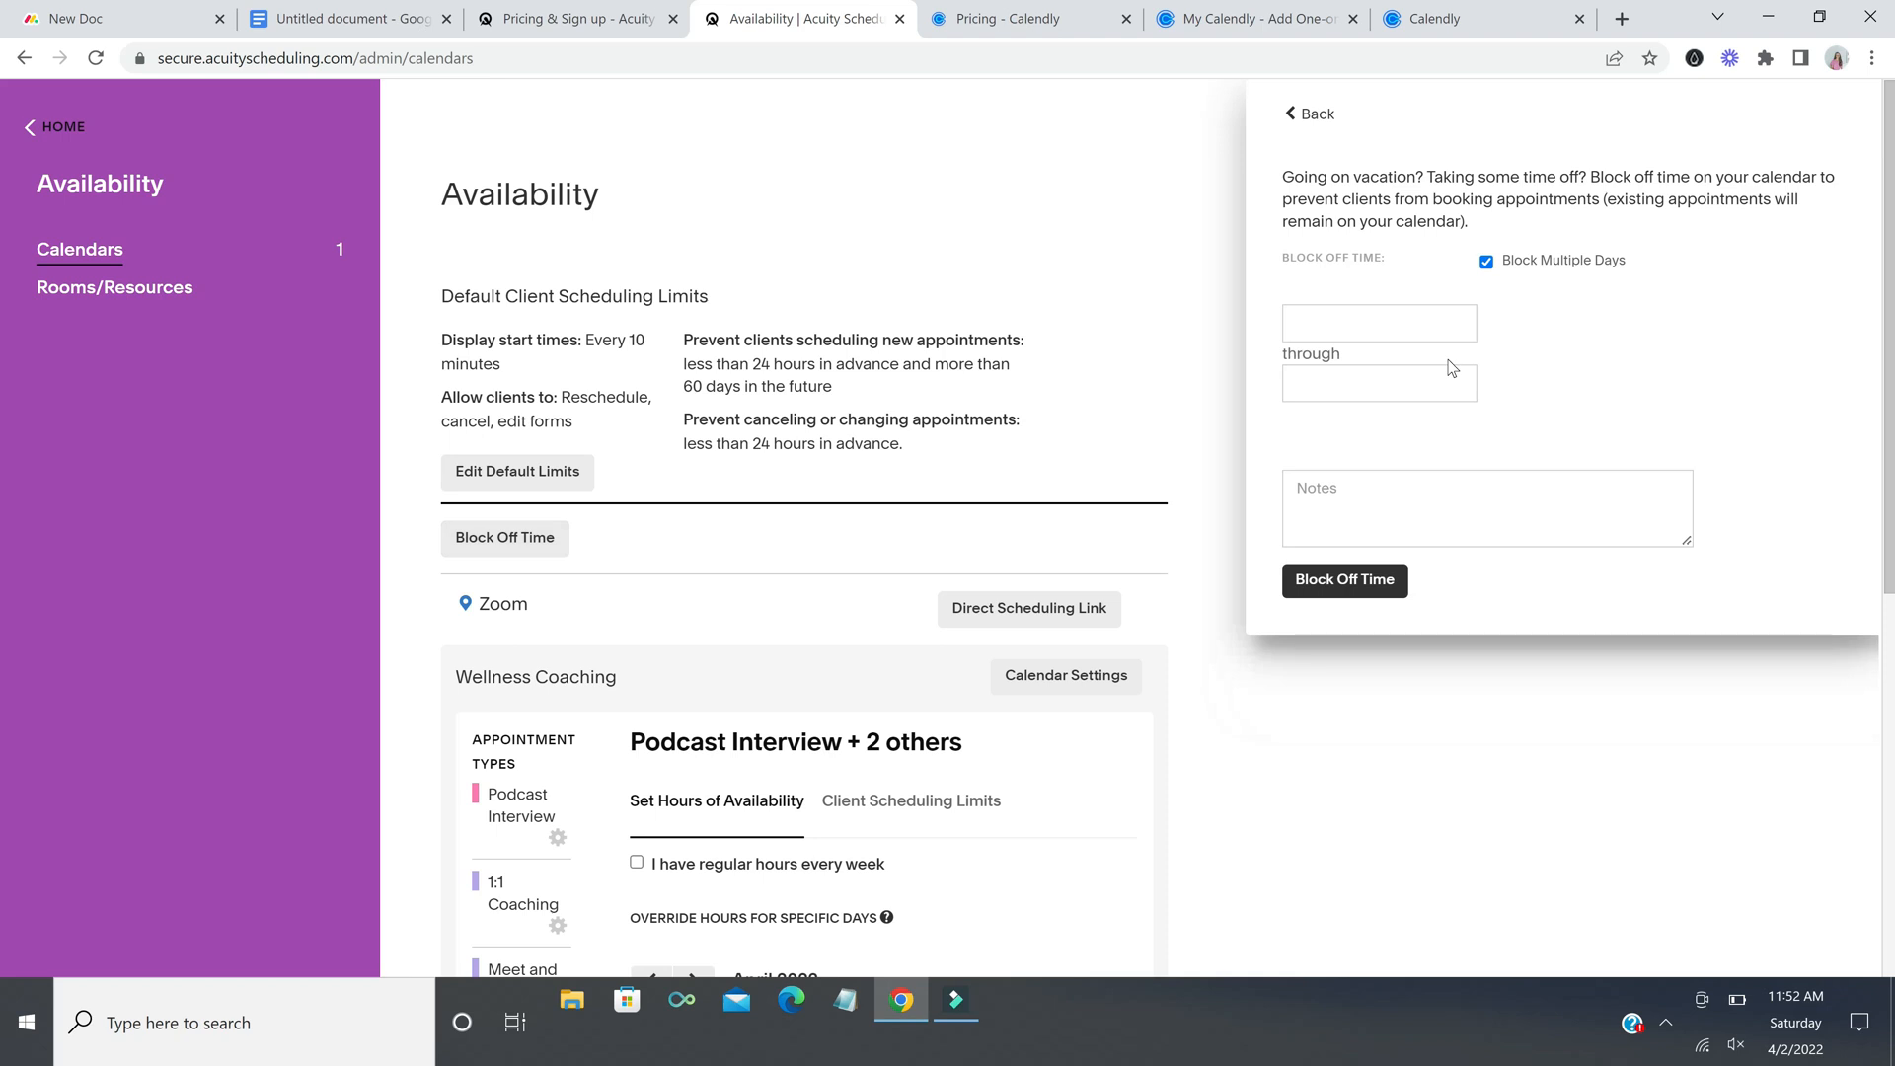
pyautogui.click(1412, 324)
pyautogui.click(1282, 560)
pyautogui.click(1392, 383)
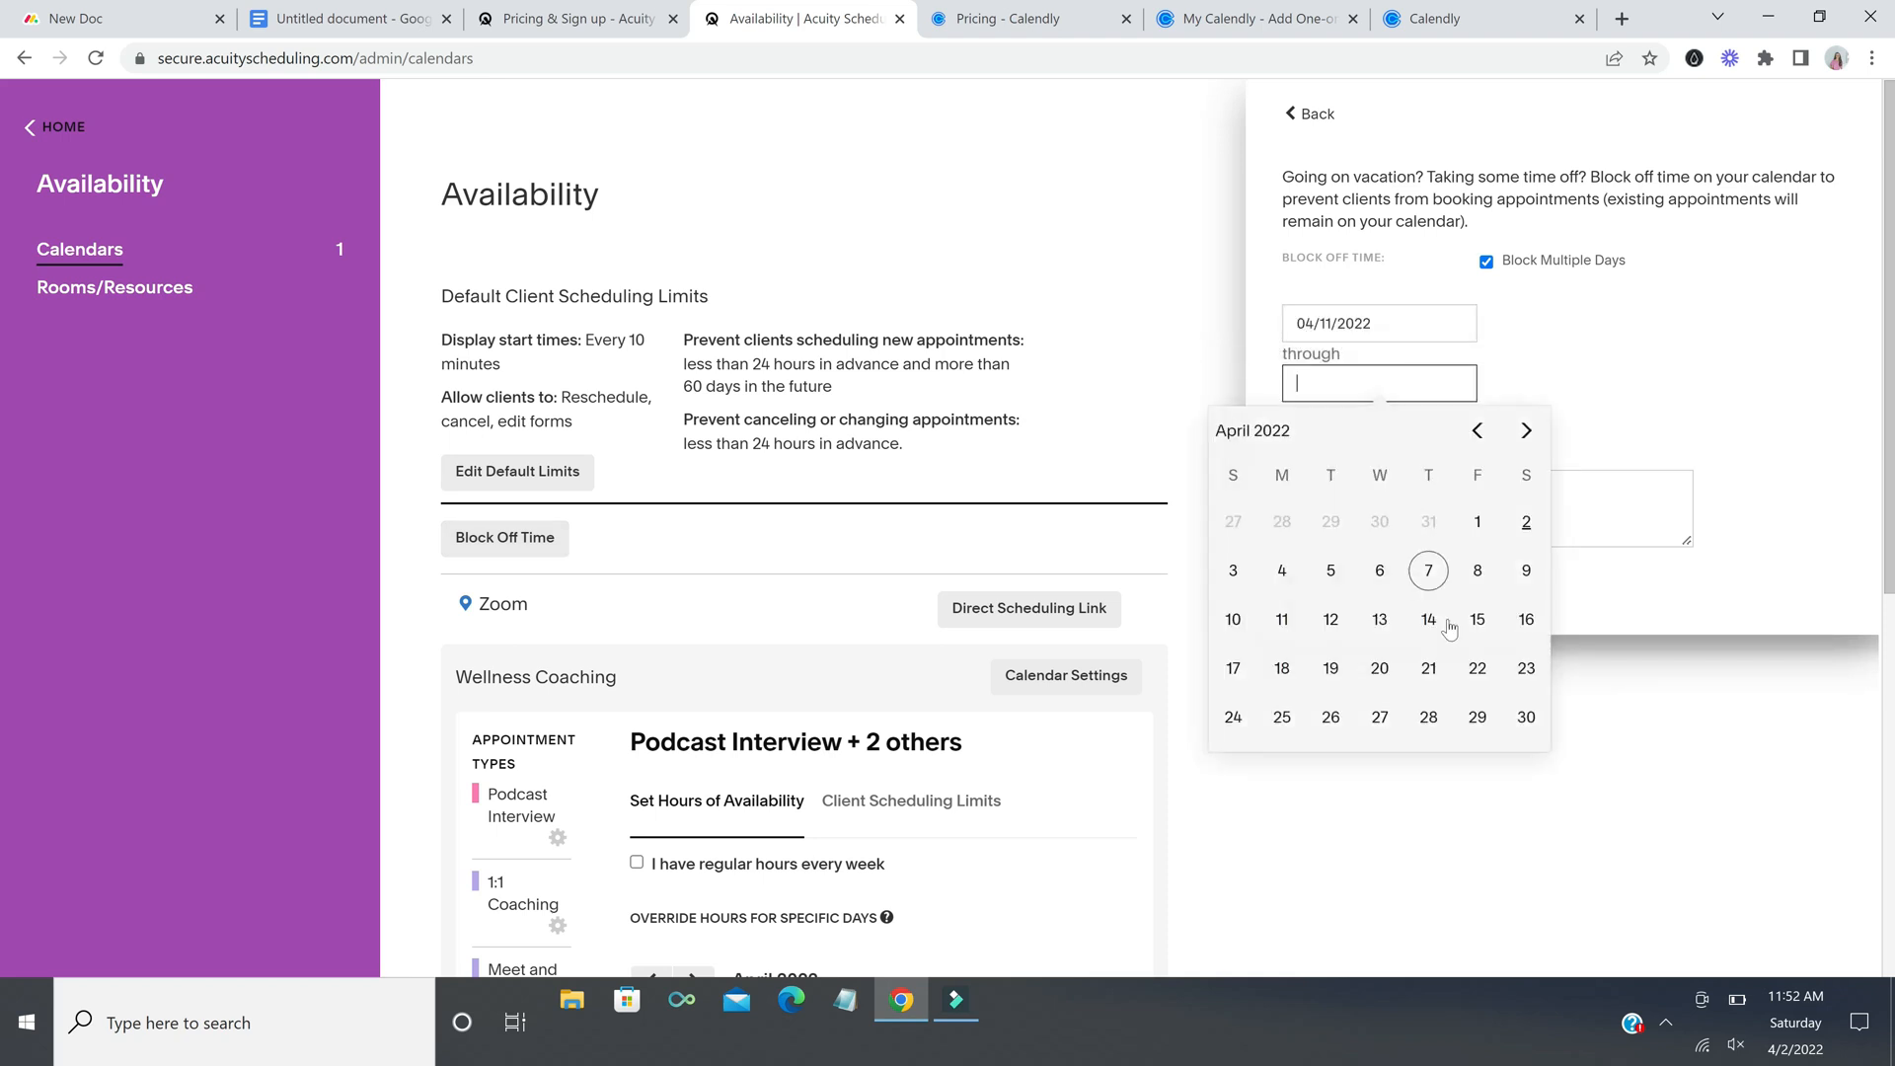
pyautogui.click(1477, 620)
pyautogui.click(1298, 488)
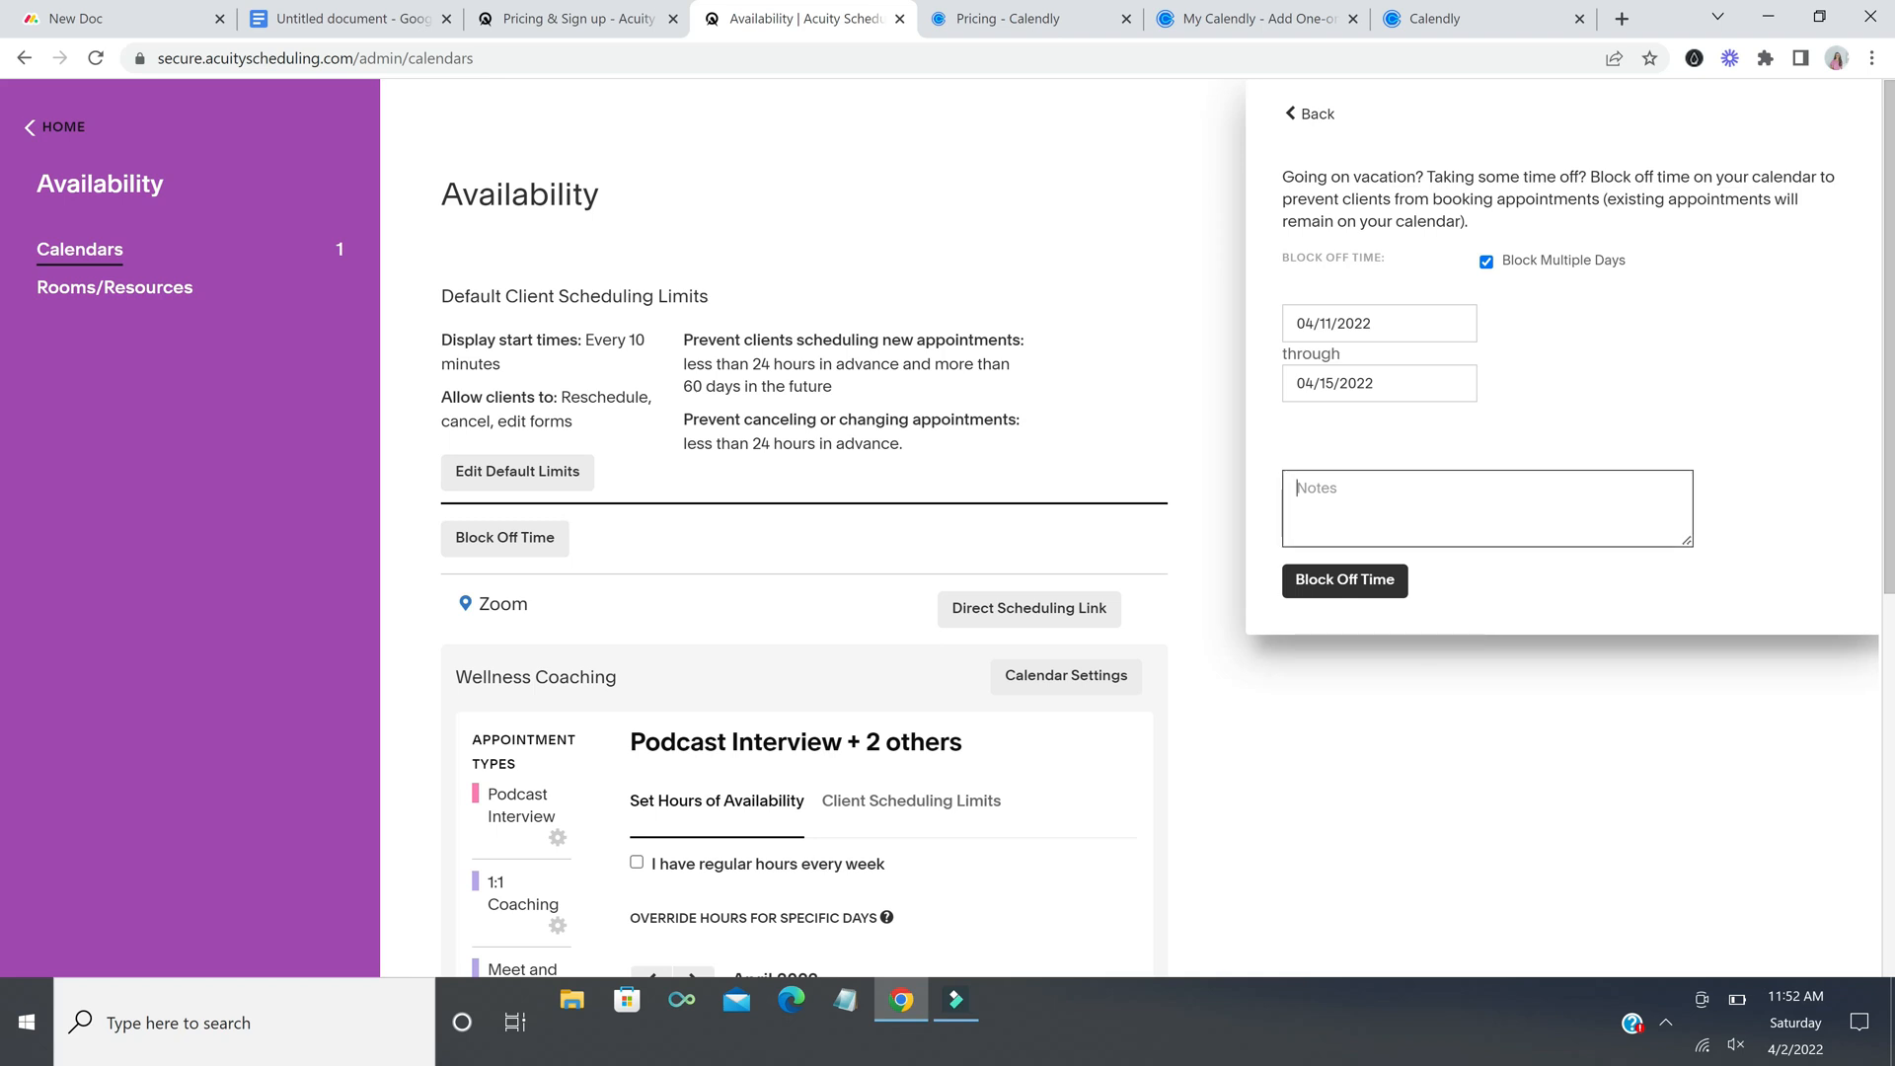
pyautogui.write('acation')
pyautogui.click(1387, 582)
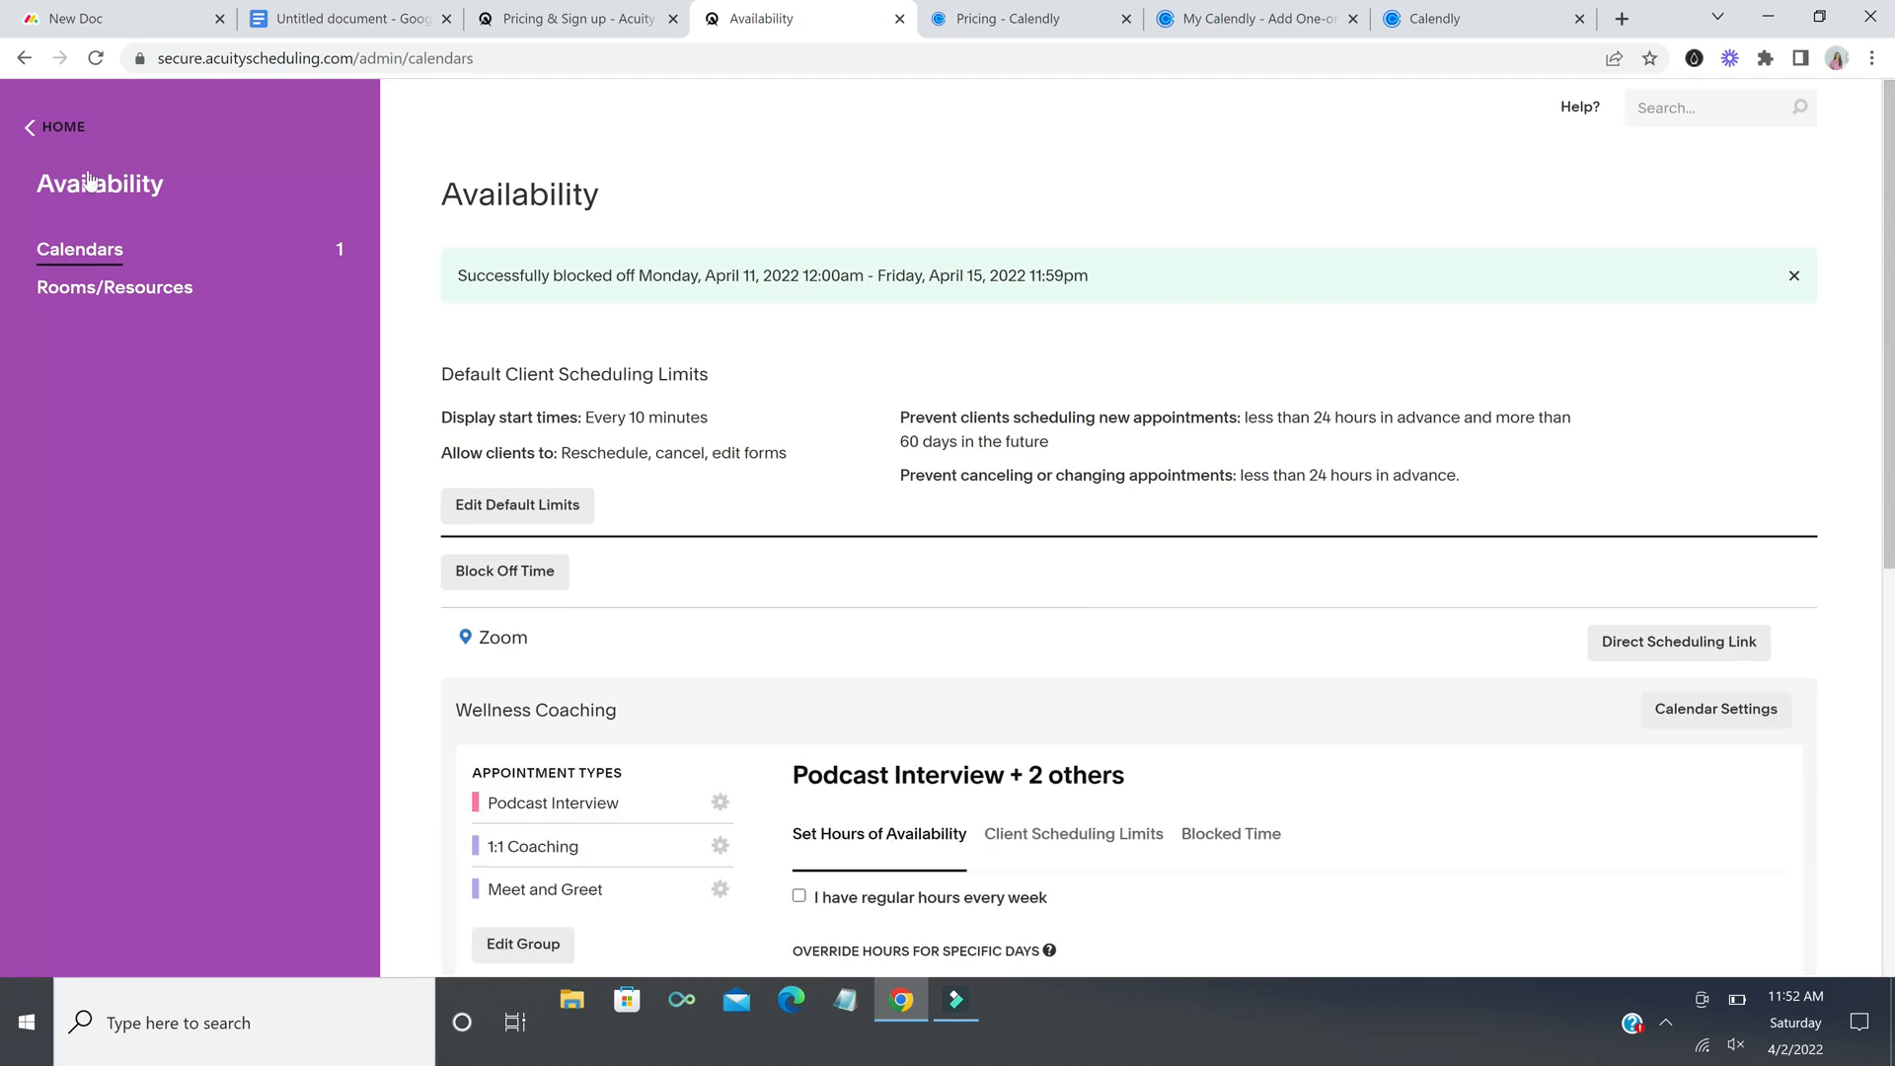
# Step: Open the scheduling page's appearance customization and examine its template, business name, instructions, time format and color settings
pyautogui.click(58, 132)
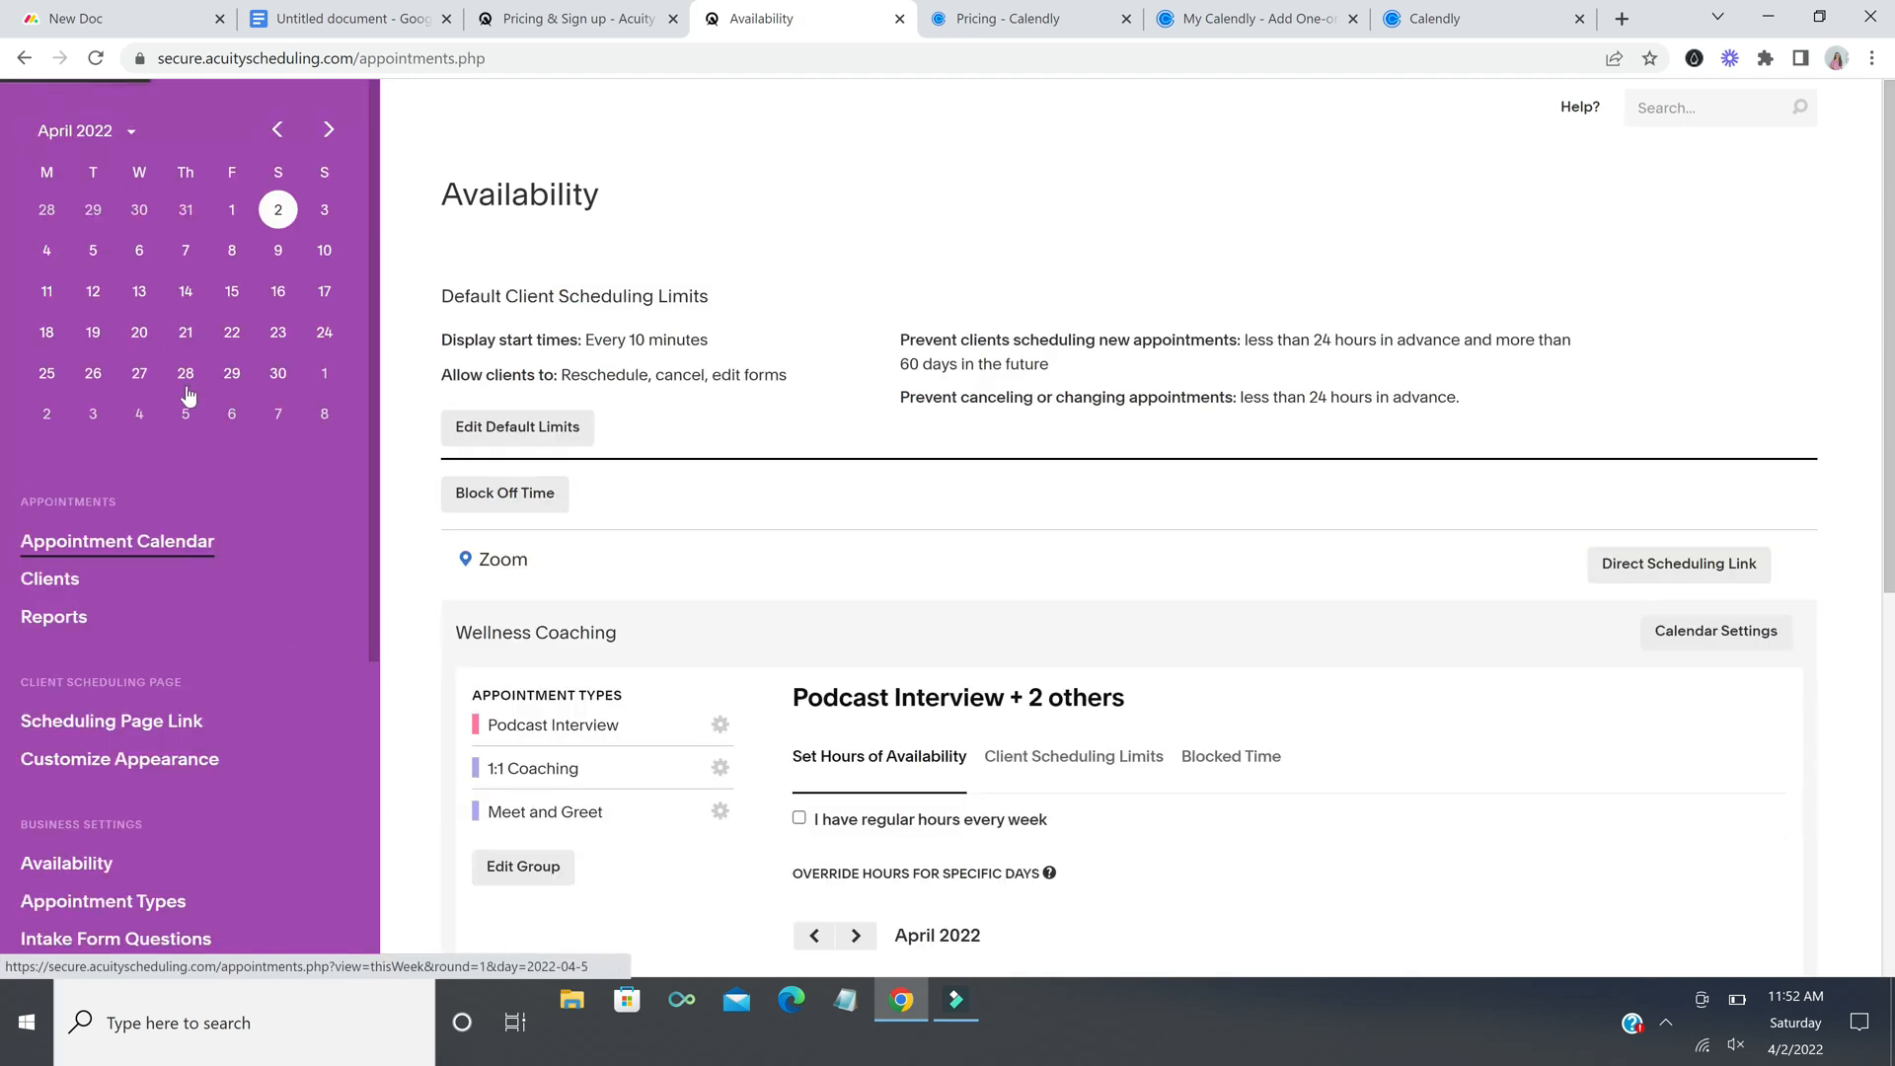
pyautogui.scroll(-1, 144, 605)
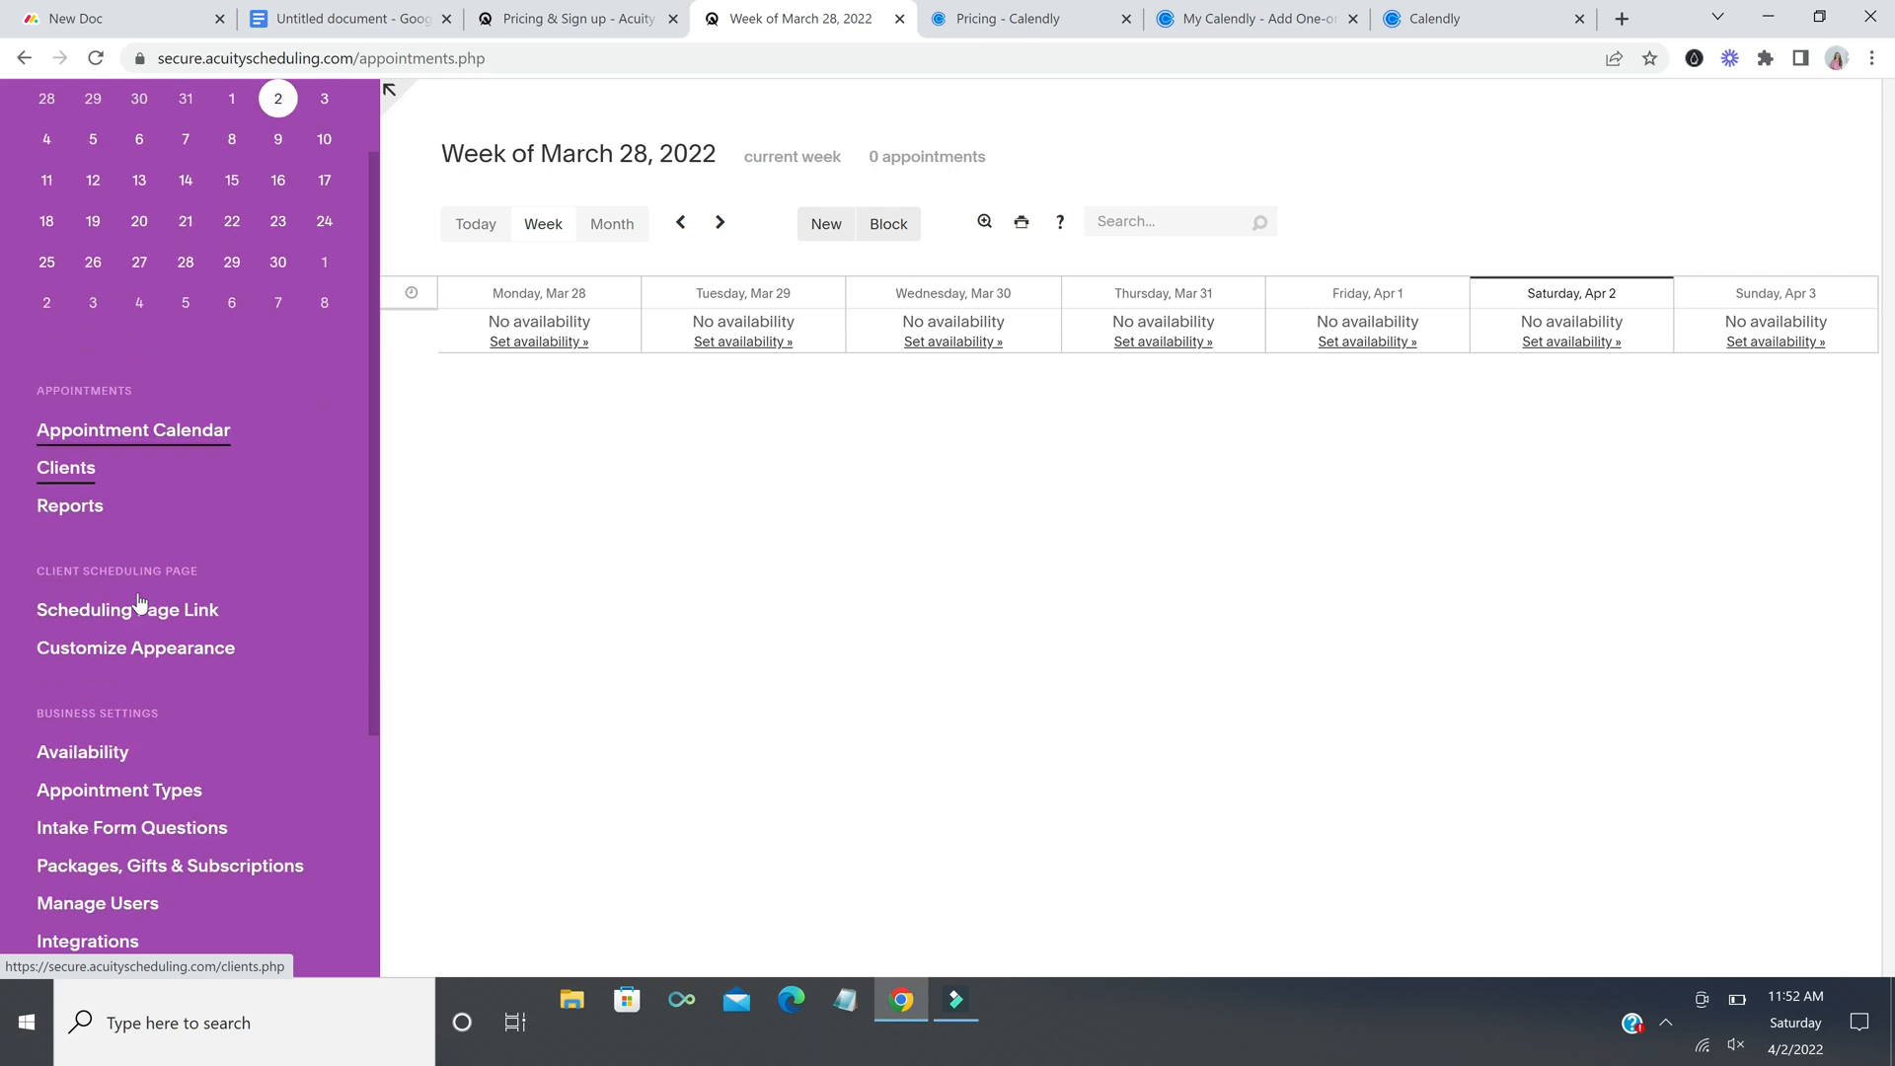
pyautogui.click(149, 648)
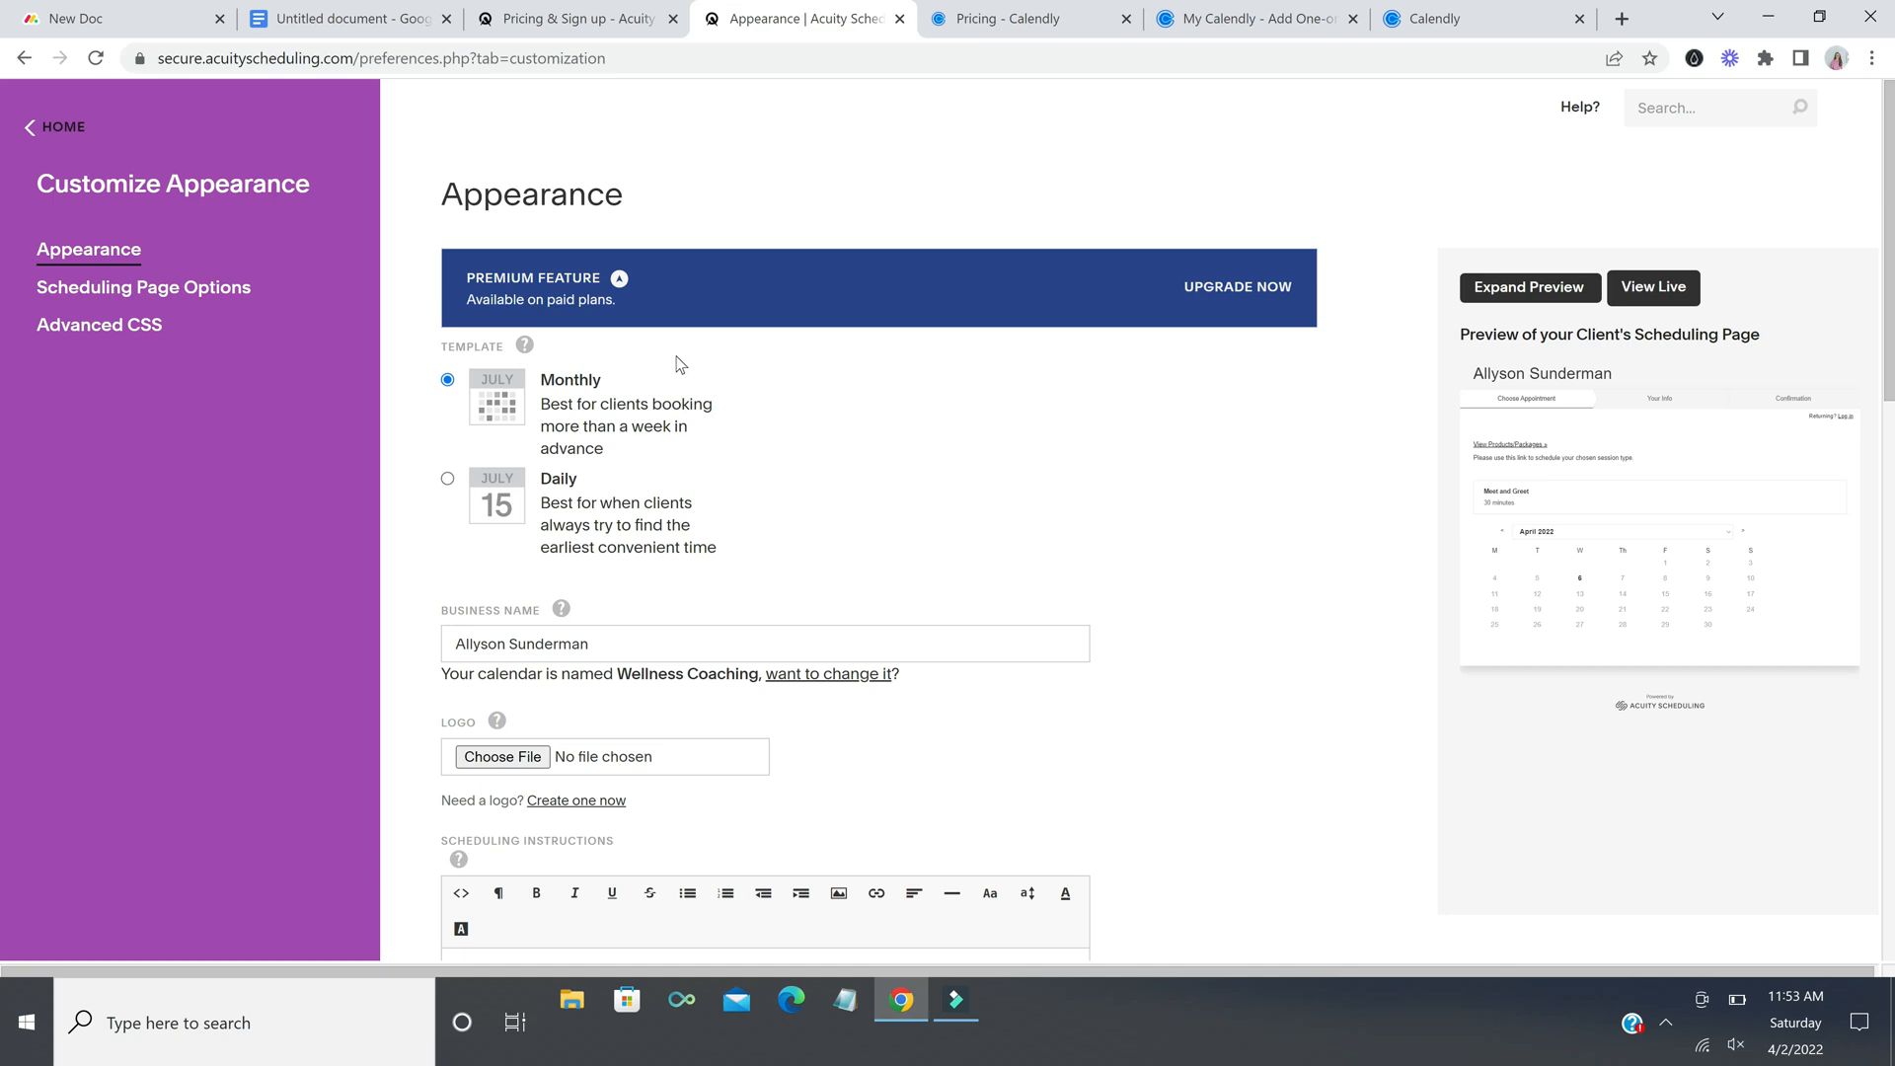
pyautogui.scroll(-1, 679, 364)
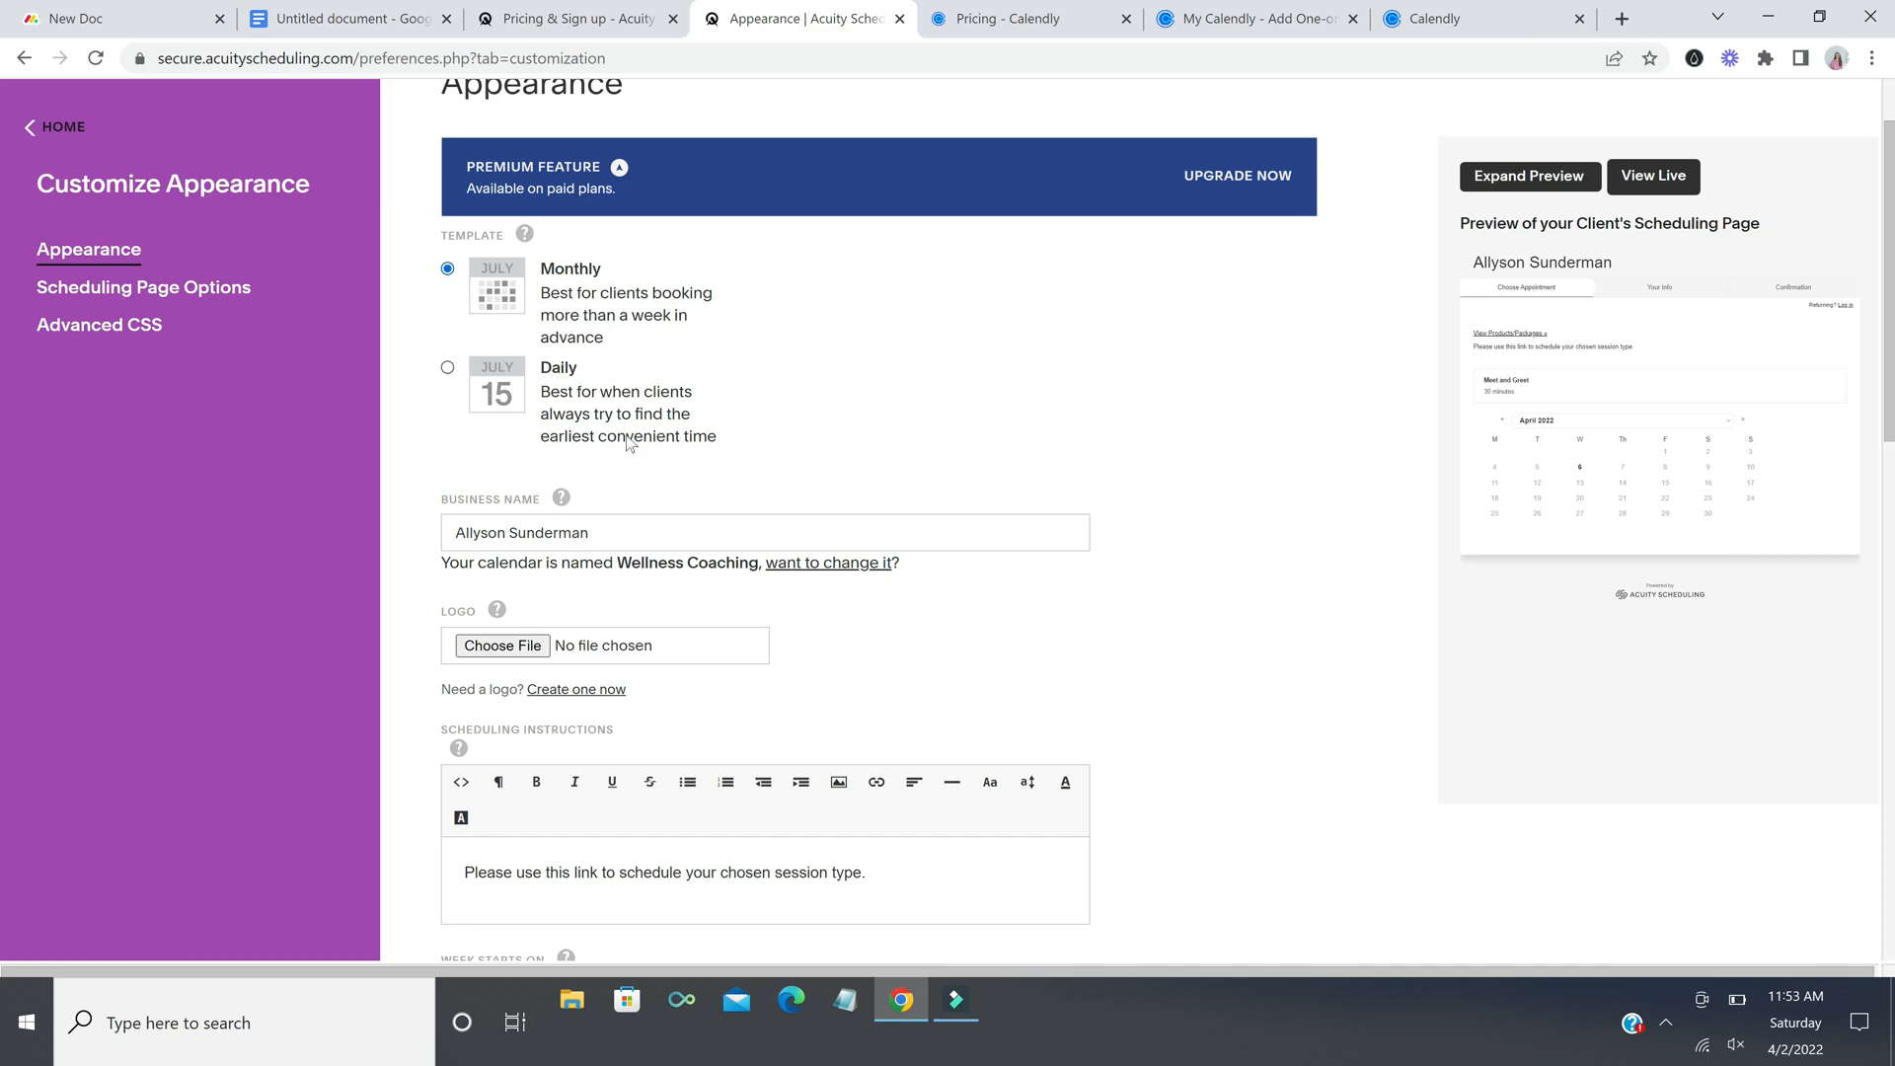
pyautogui.scroll(-2, 632, 454)
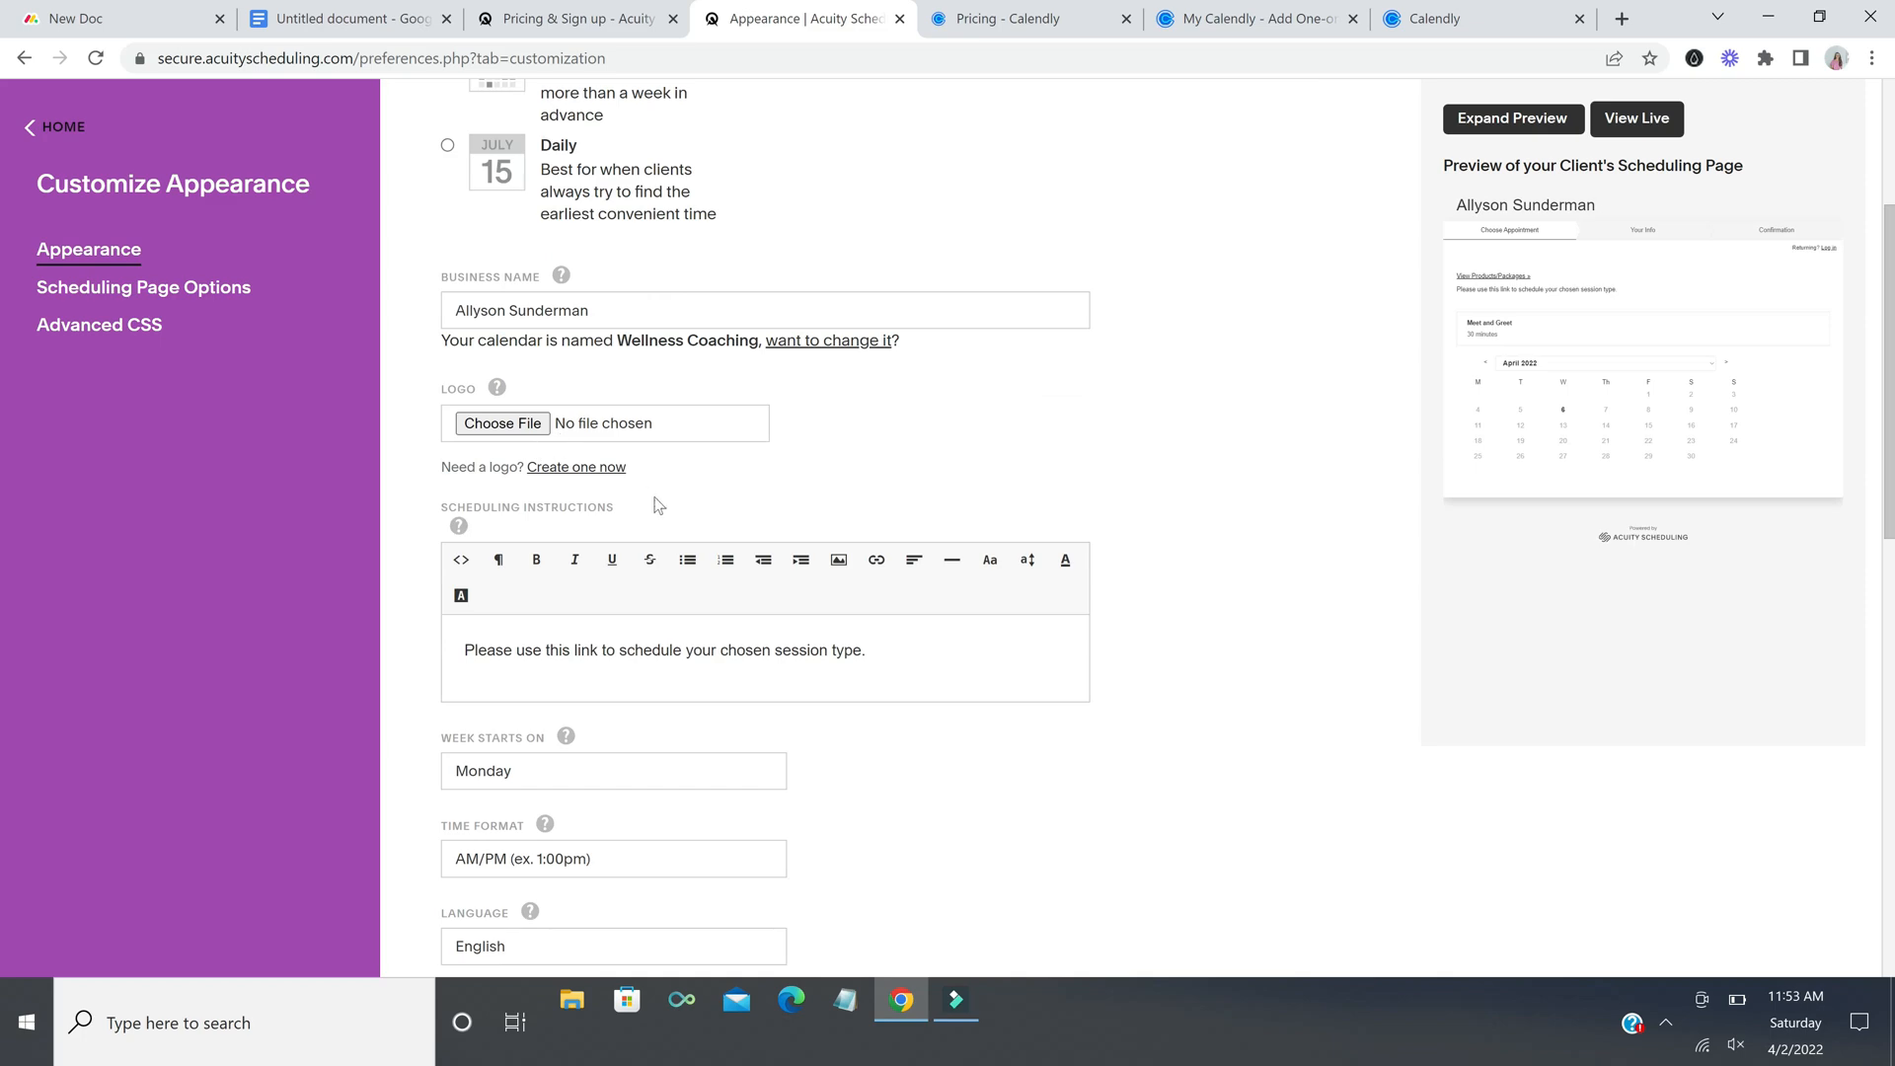
pyautogui.scroll(-2, 661, 505)
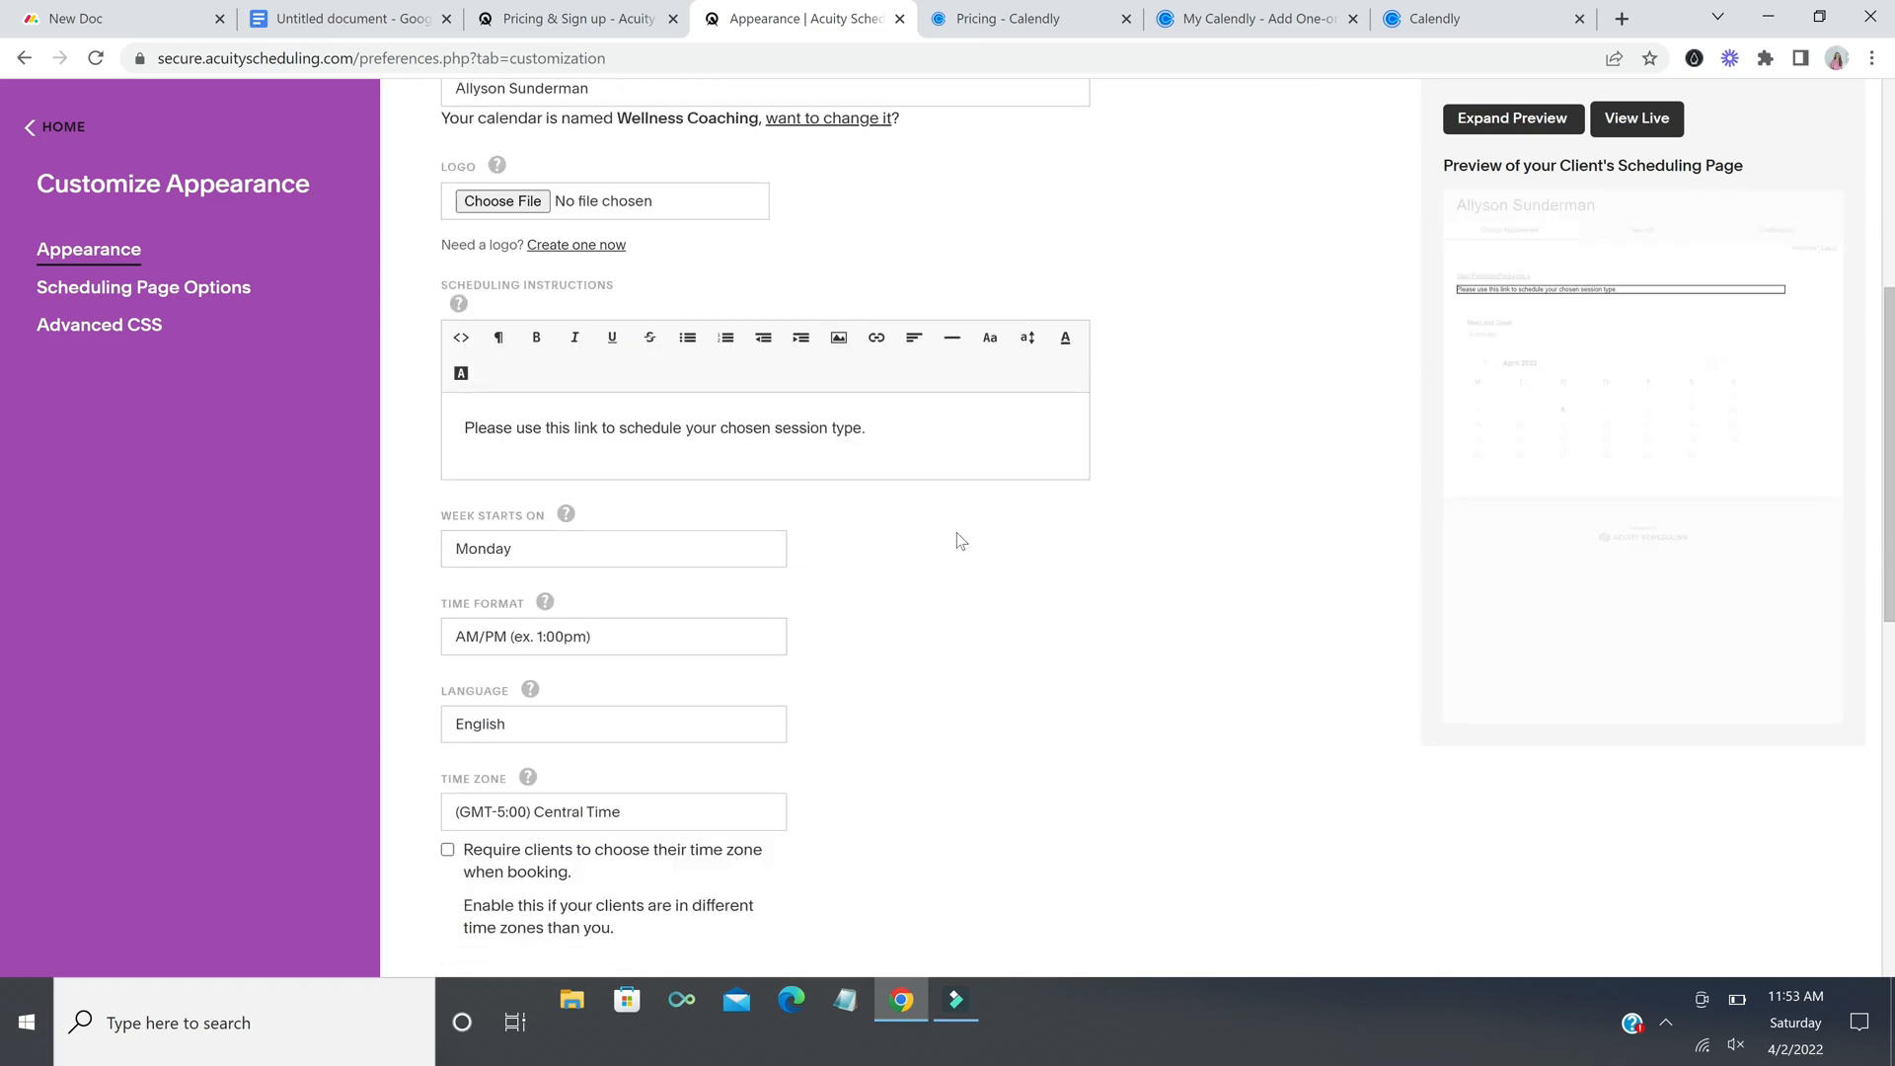
pyautogui.scroll(-1, 952, 538)
pyautogui.scroll(-1, 835, 524)
pyautogui.scroll(-7, 877, 558)
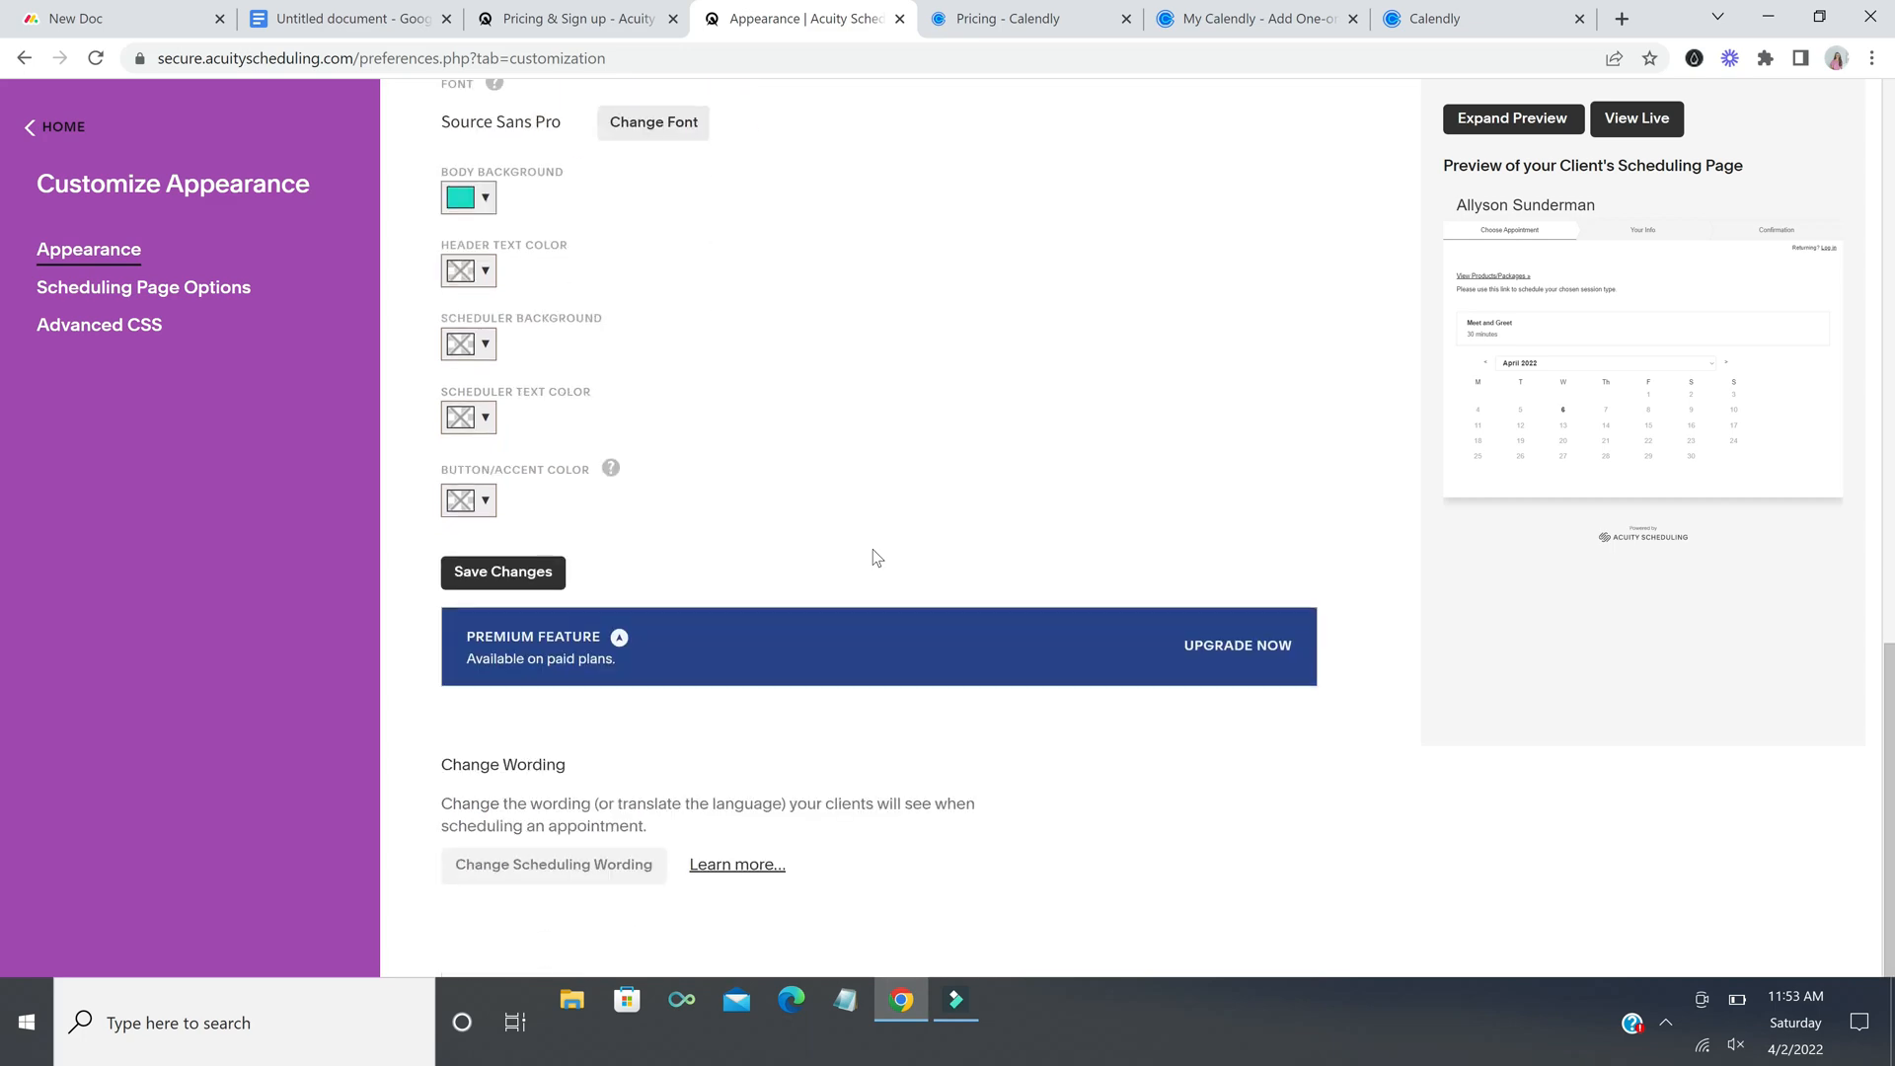
pyautogui.scroll(10, 955, 432)
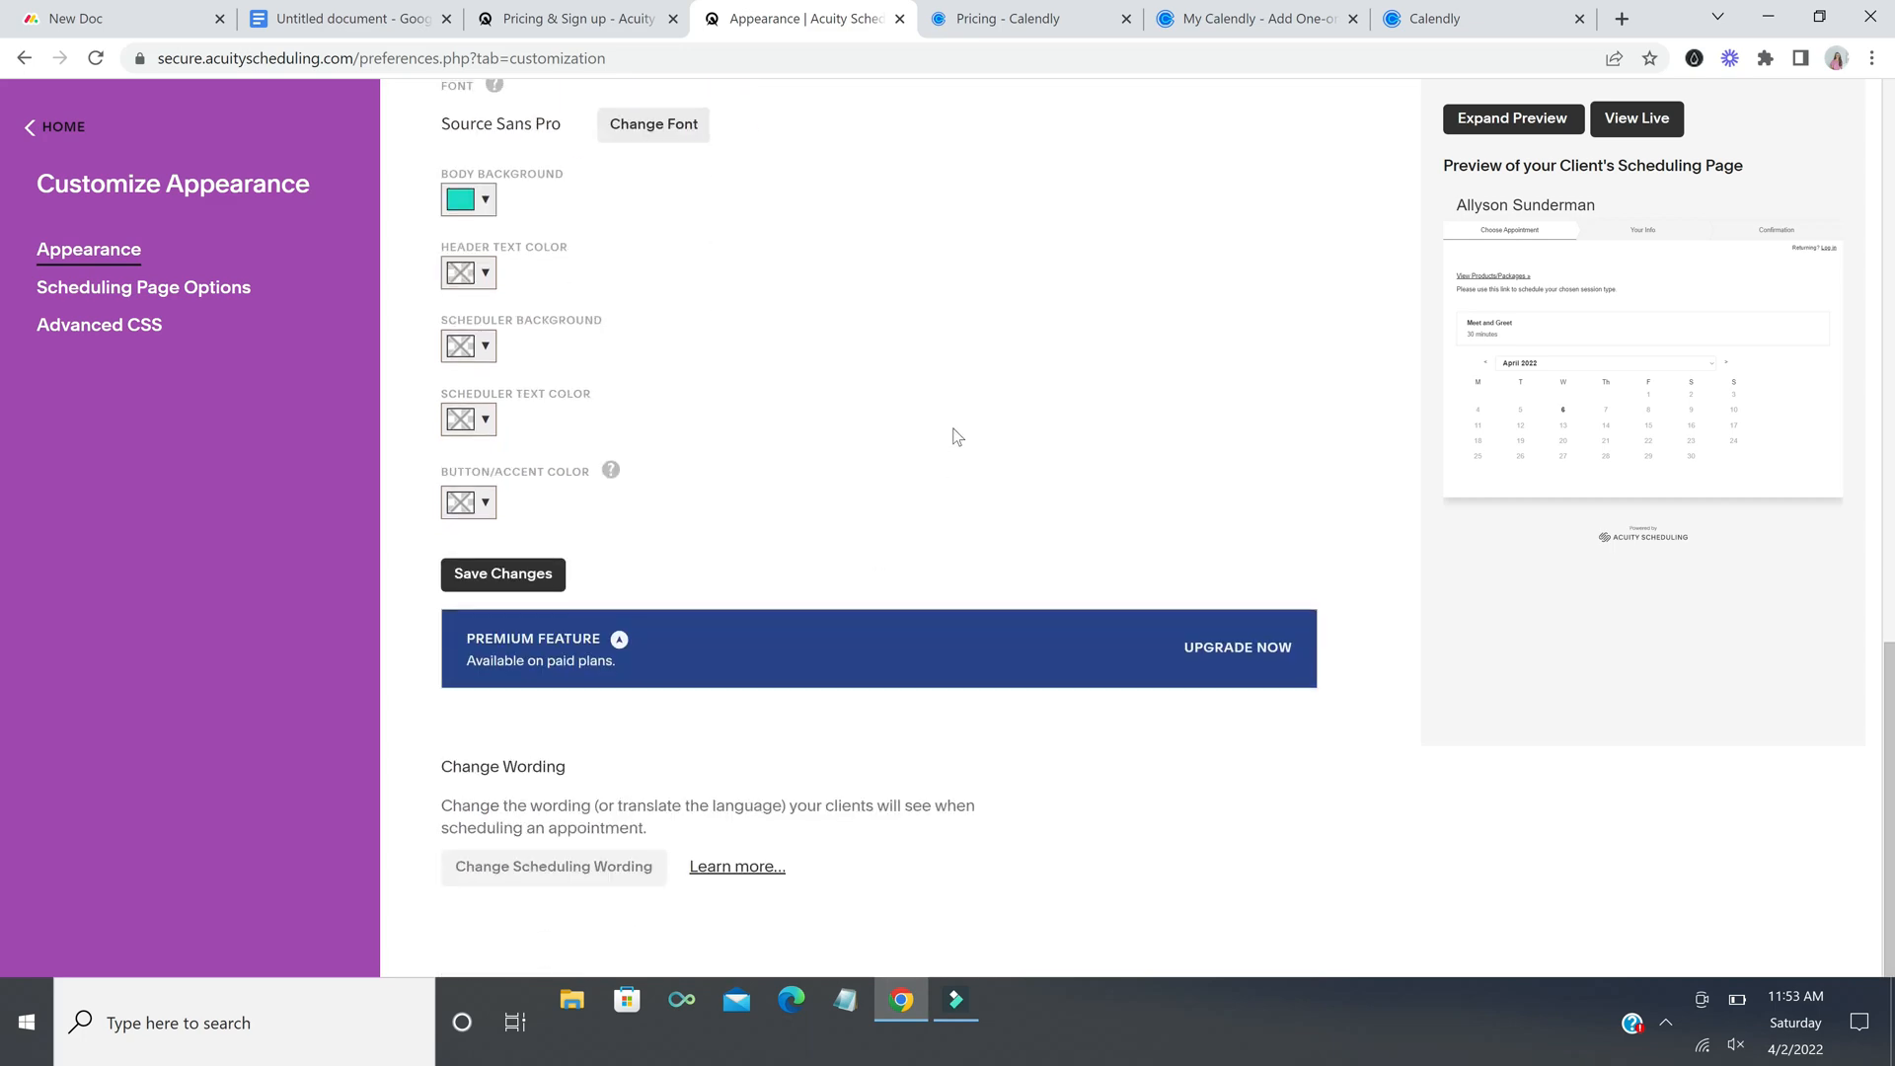
pyautogui.scroll(3, 956, 435)
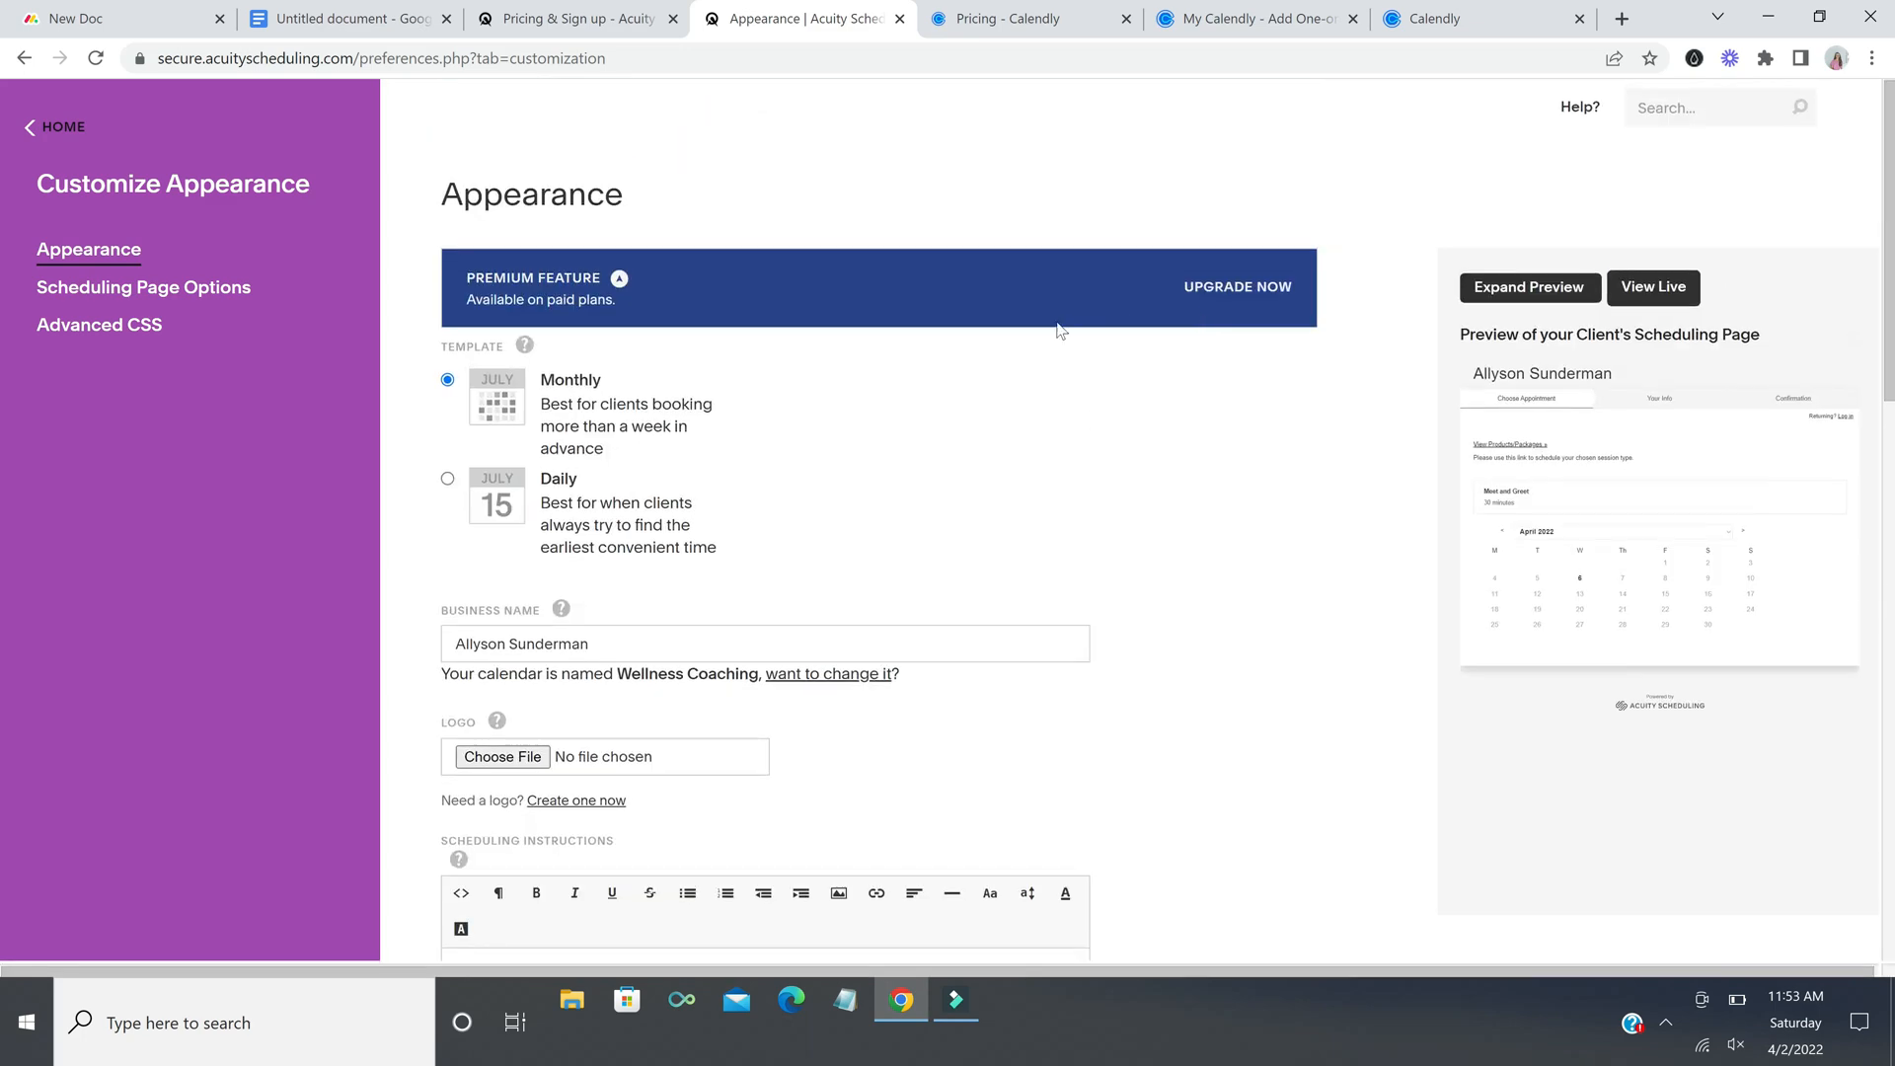
# Step: Review the Scheduling Page Options and save them
pyautogui.click(198, 290)
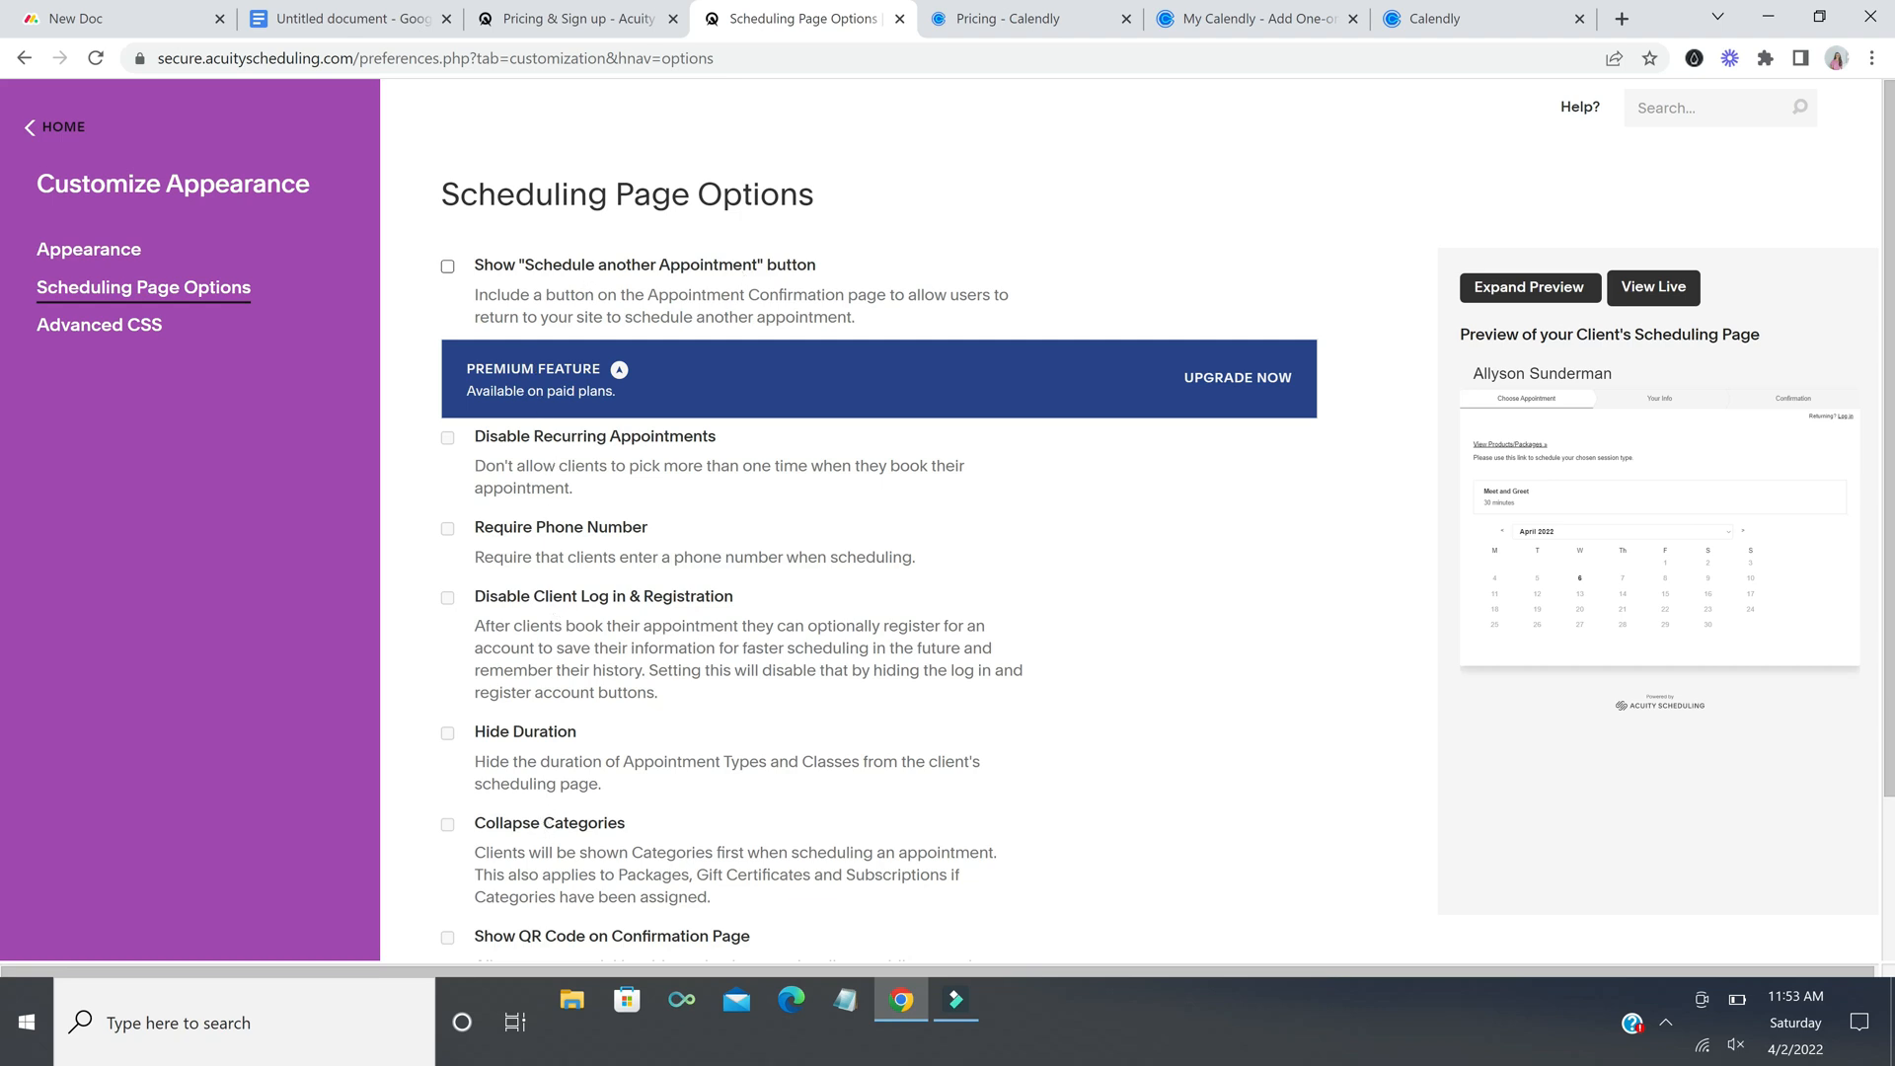
pyautogui.scroll(-2, 729, 734)
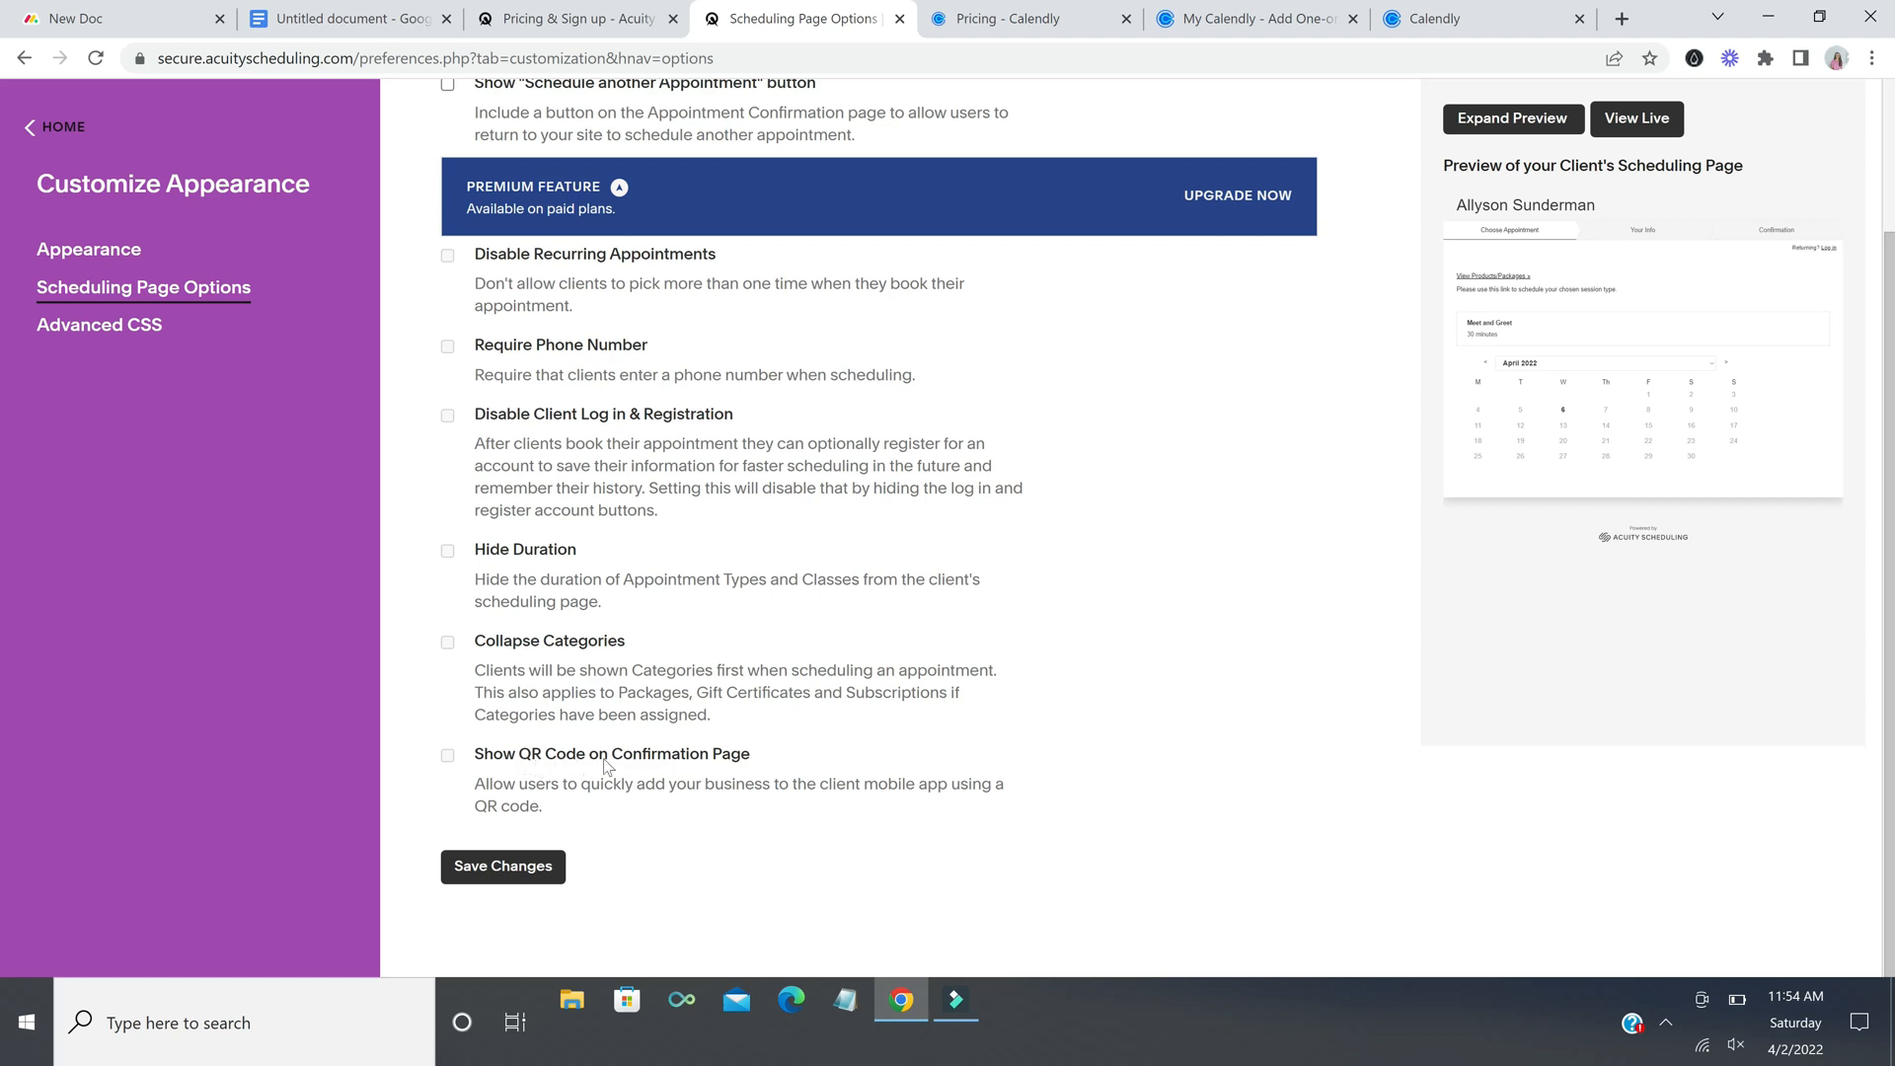
pyautogui.click(550, 878)
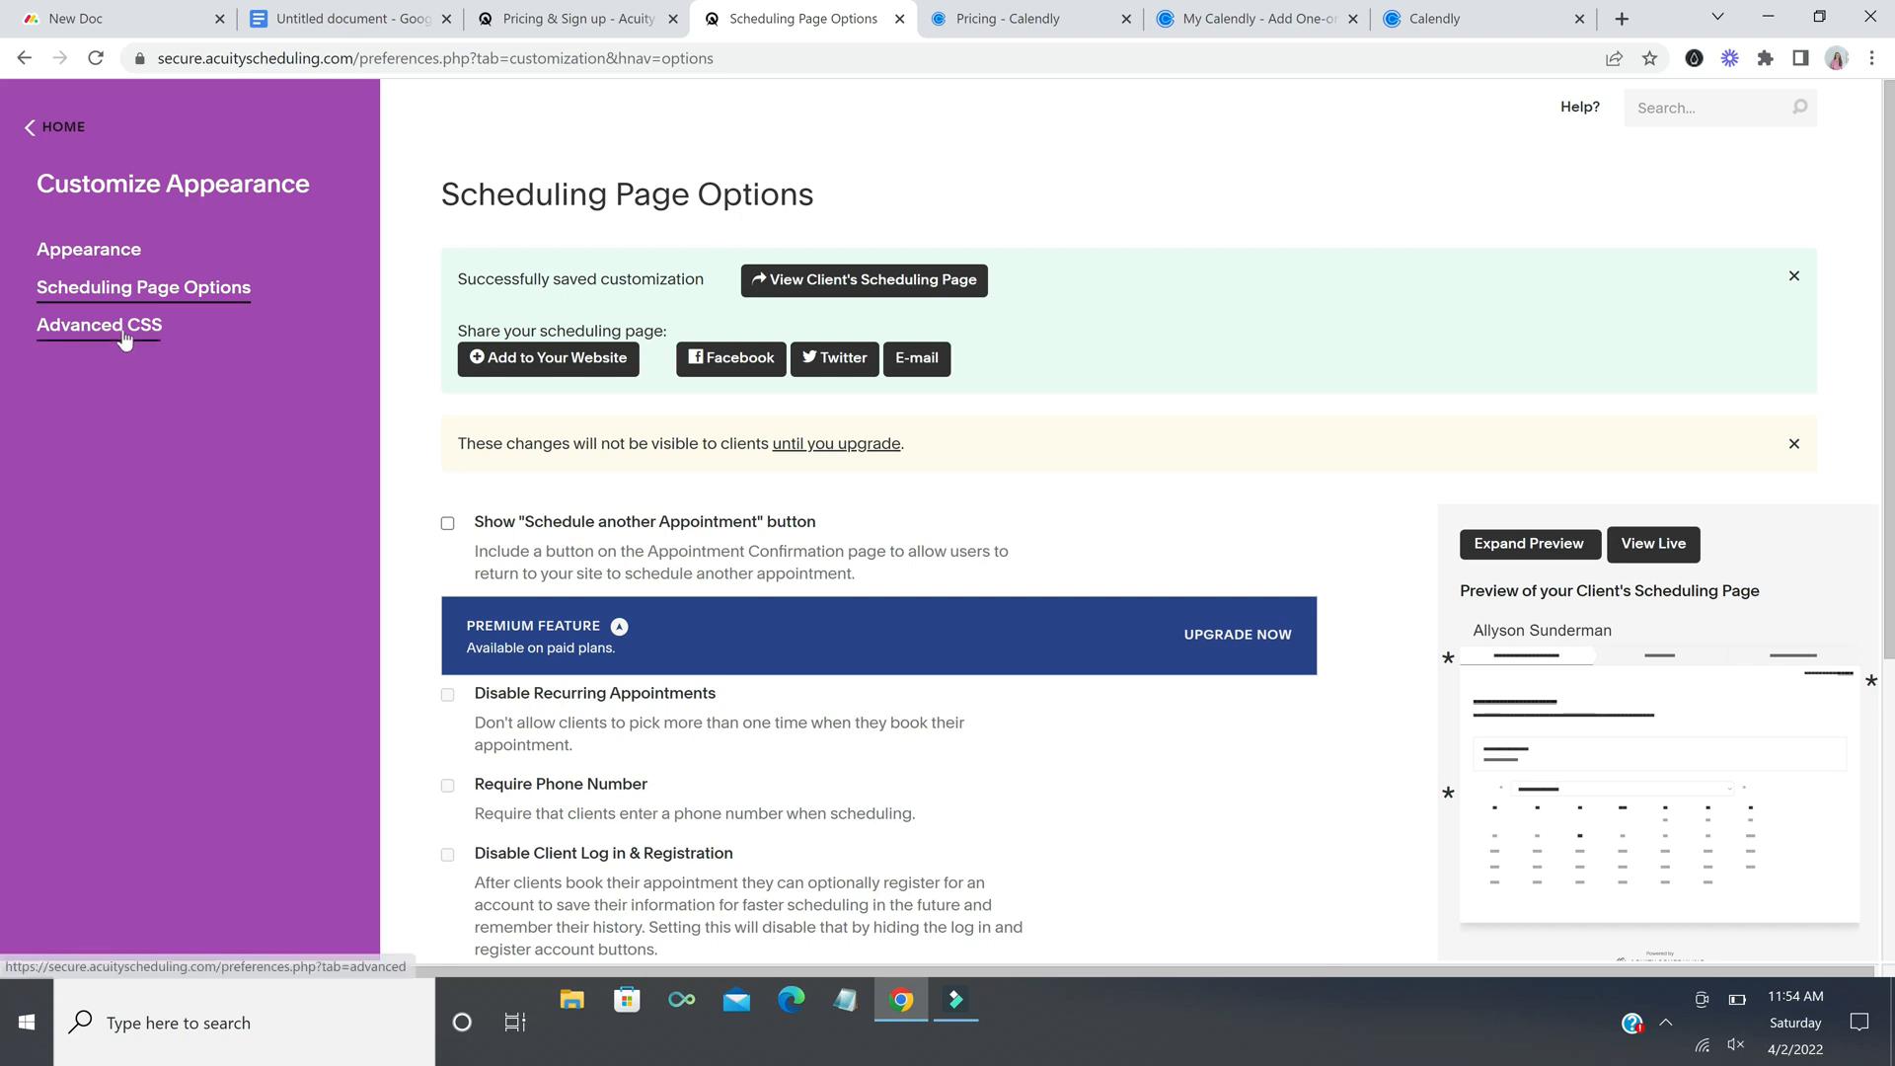
# Step: Return to the home navigation and view the list of appointment types
pyautogui.click(67, 133)
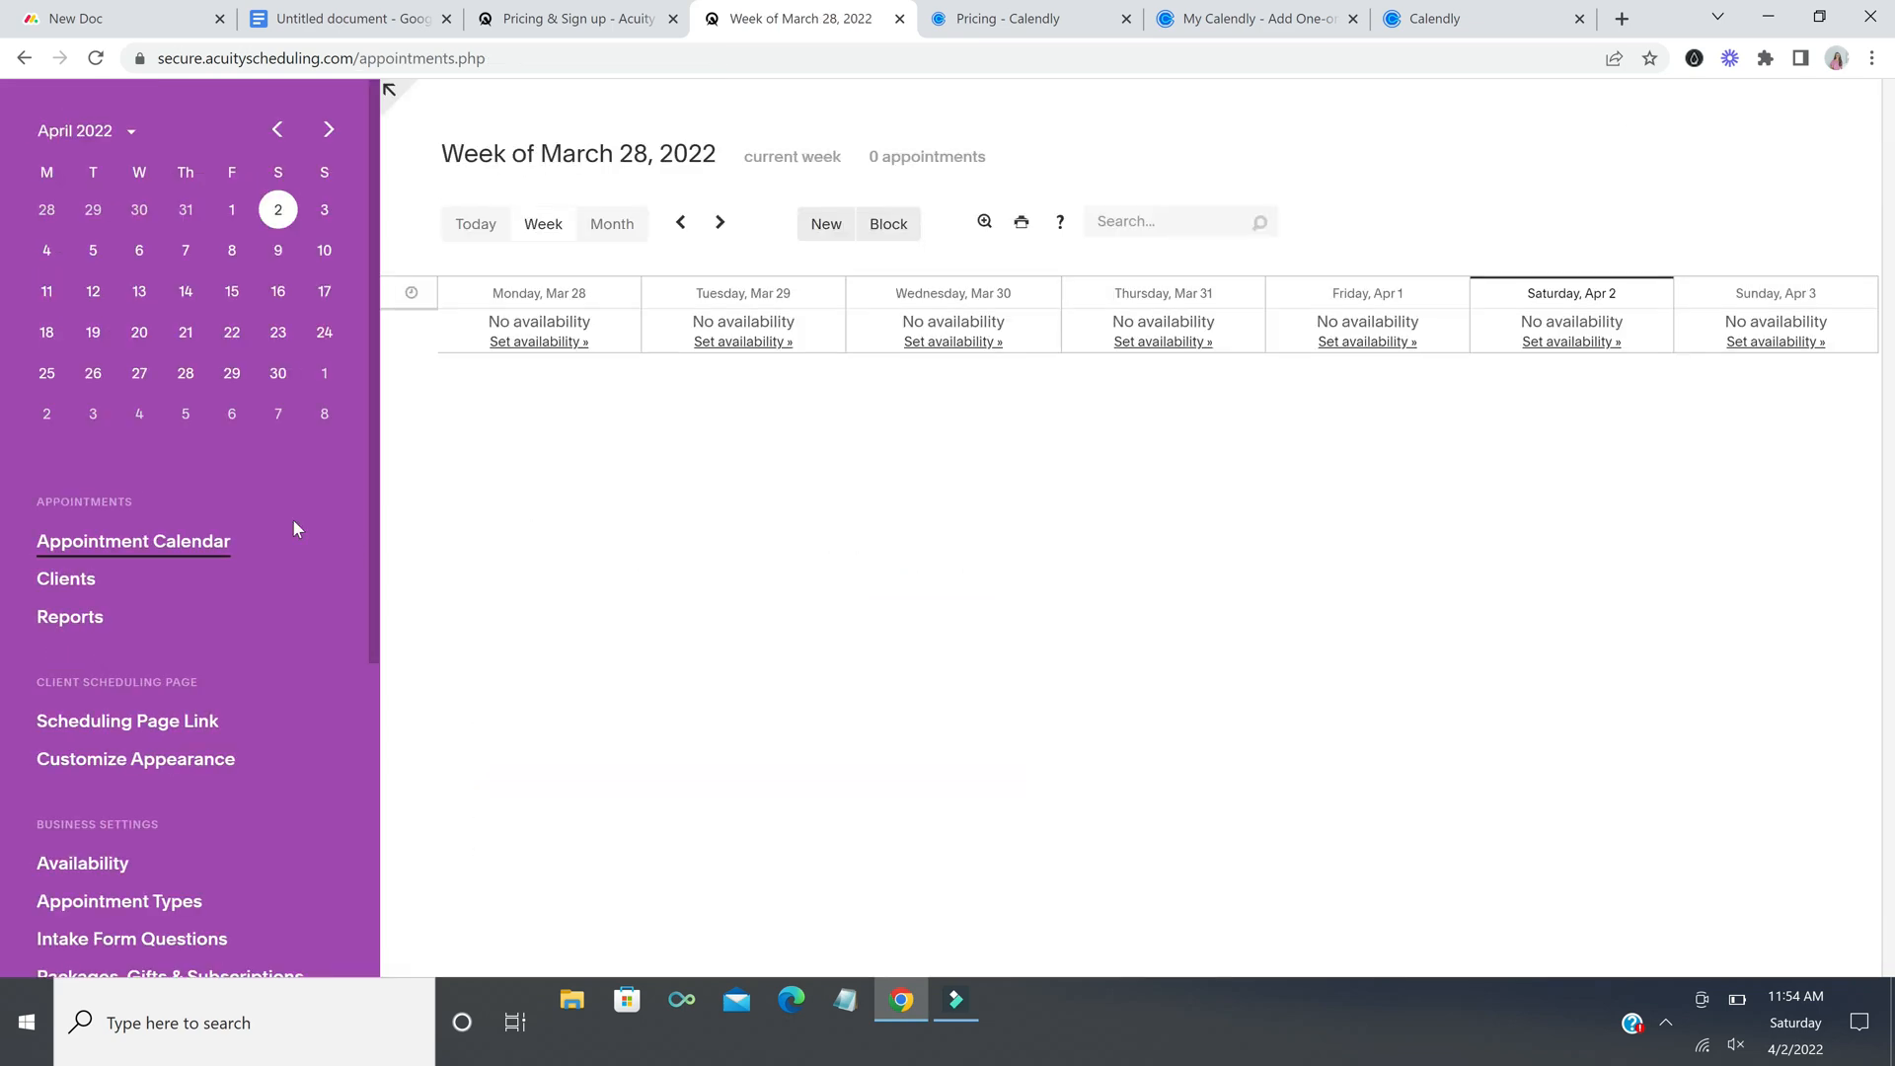
pyautogui.scroll(-1, 296, 529)
pyautogui.scroll(-1, 294, 533)
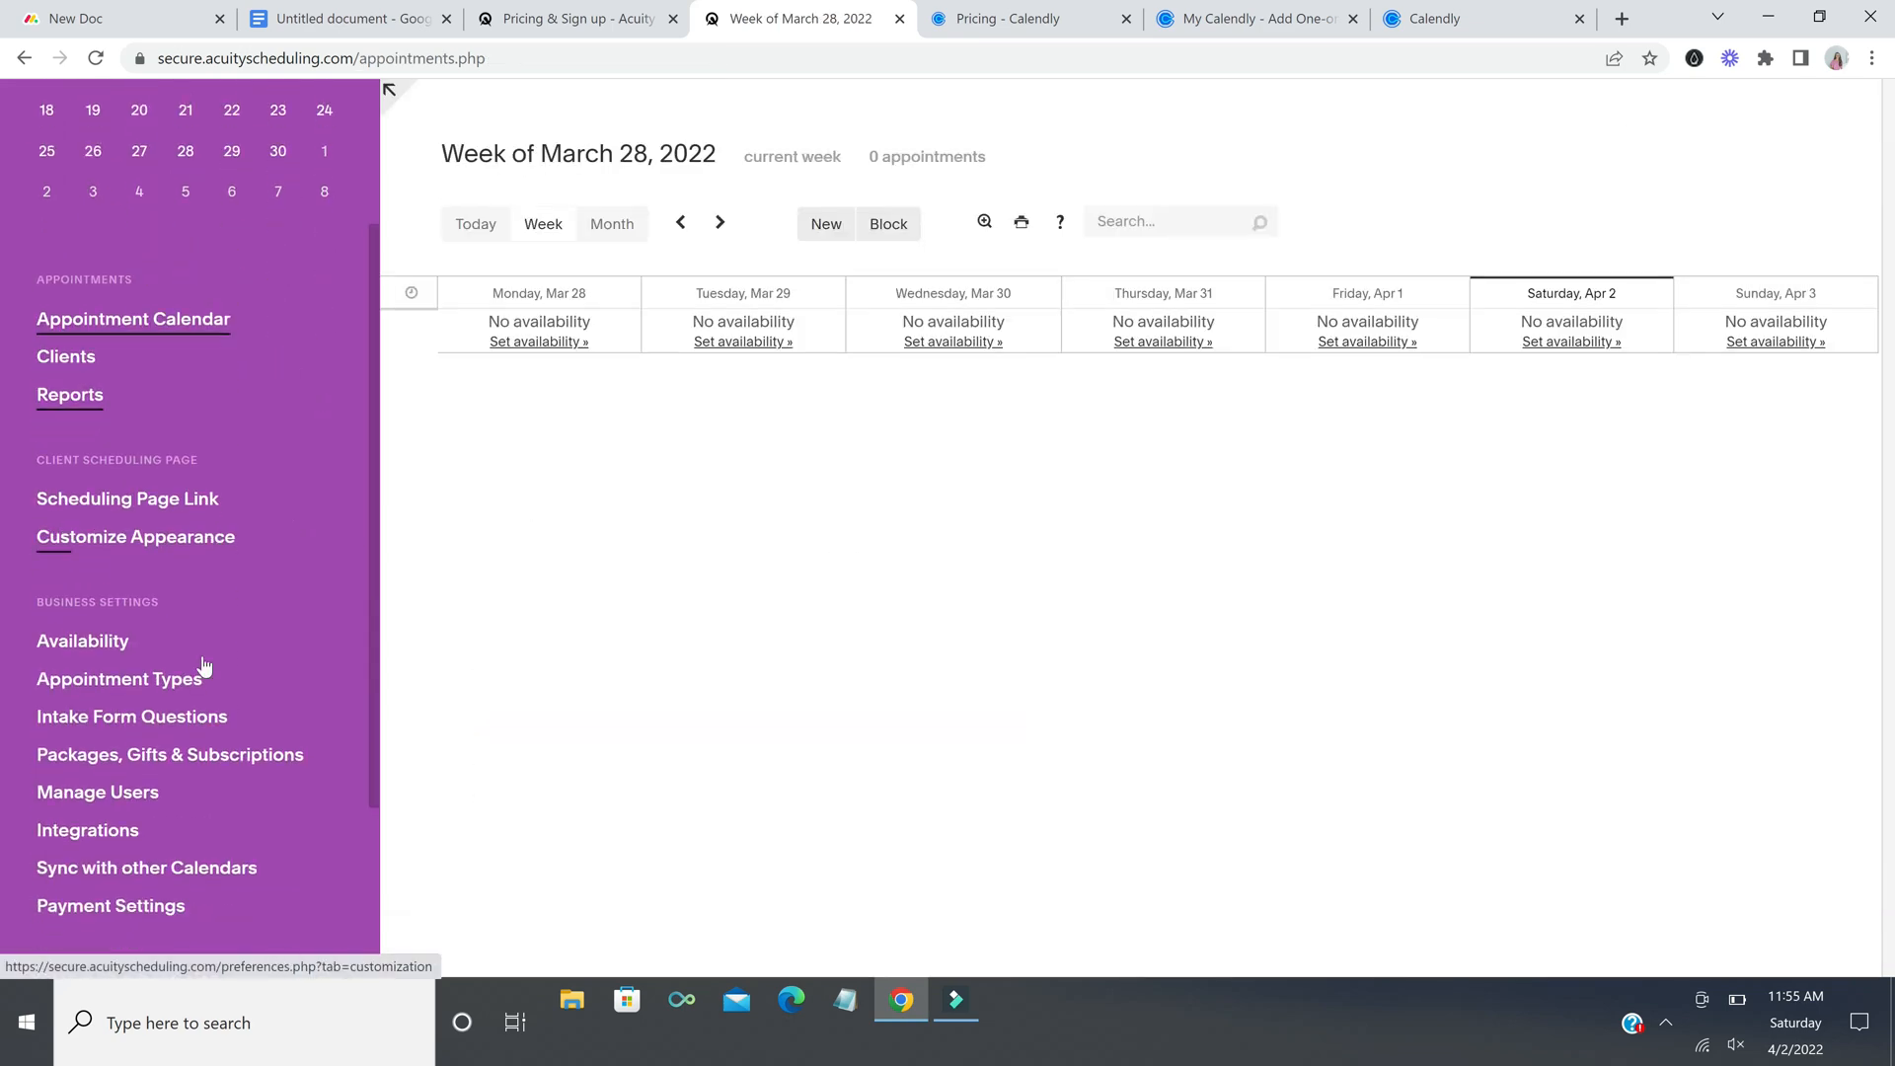
pyautogui.click(141, 691)
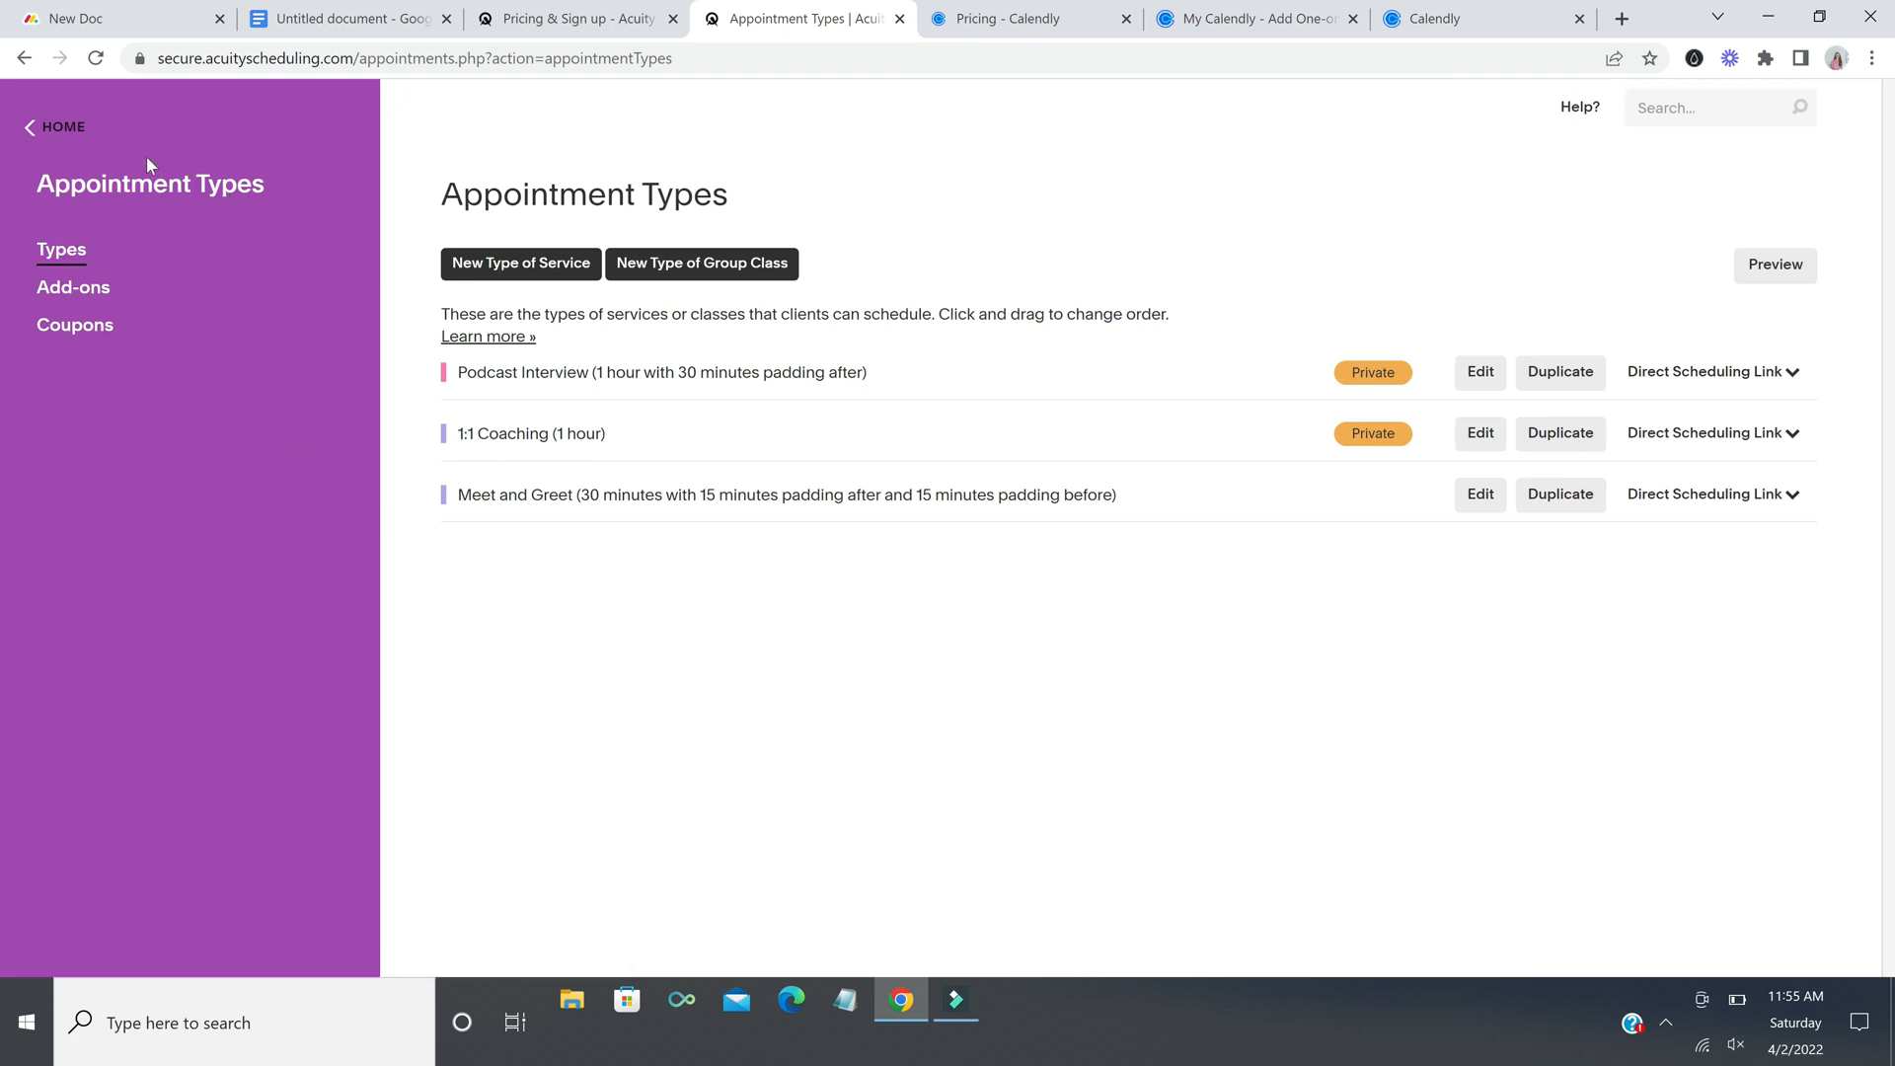
# Step: Create a new custom form under Intake Form Questions and save it without a name or questions
pyautogui.click(63, 130)
pyautogui.scroll(-1, 212, 513)
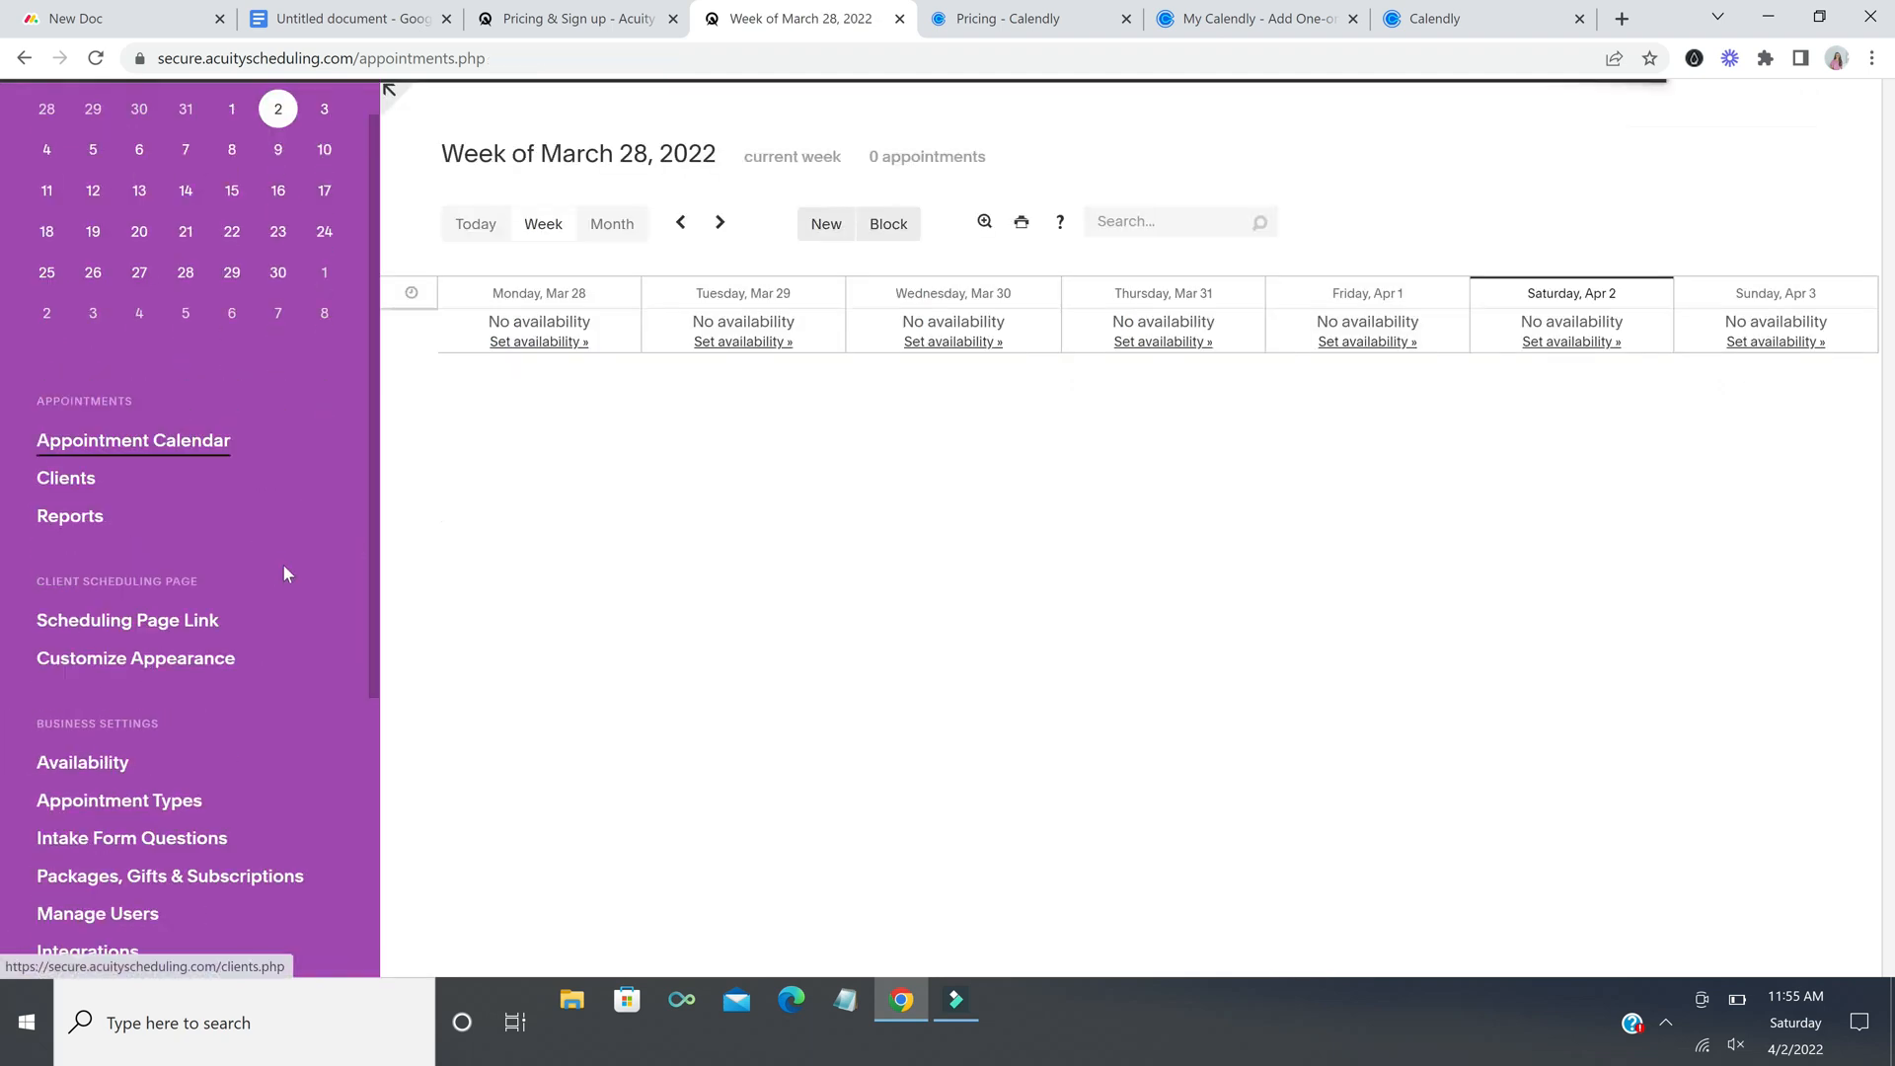
pyautogui.scroll(-1, 283, 565)
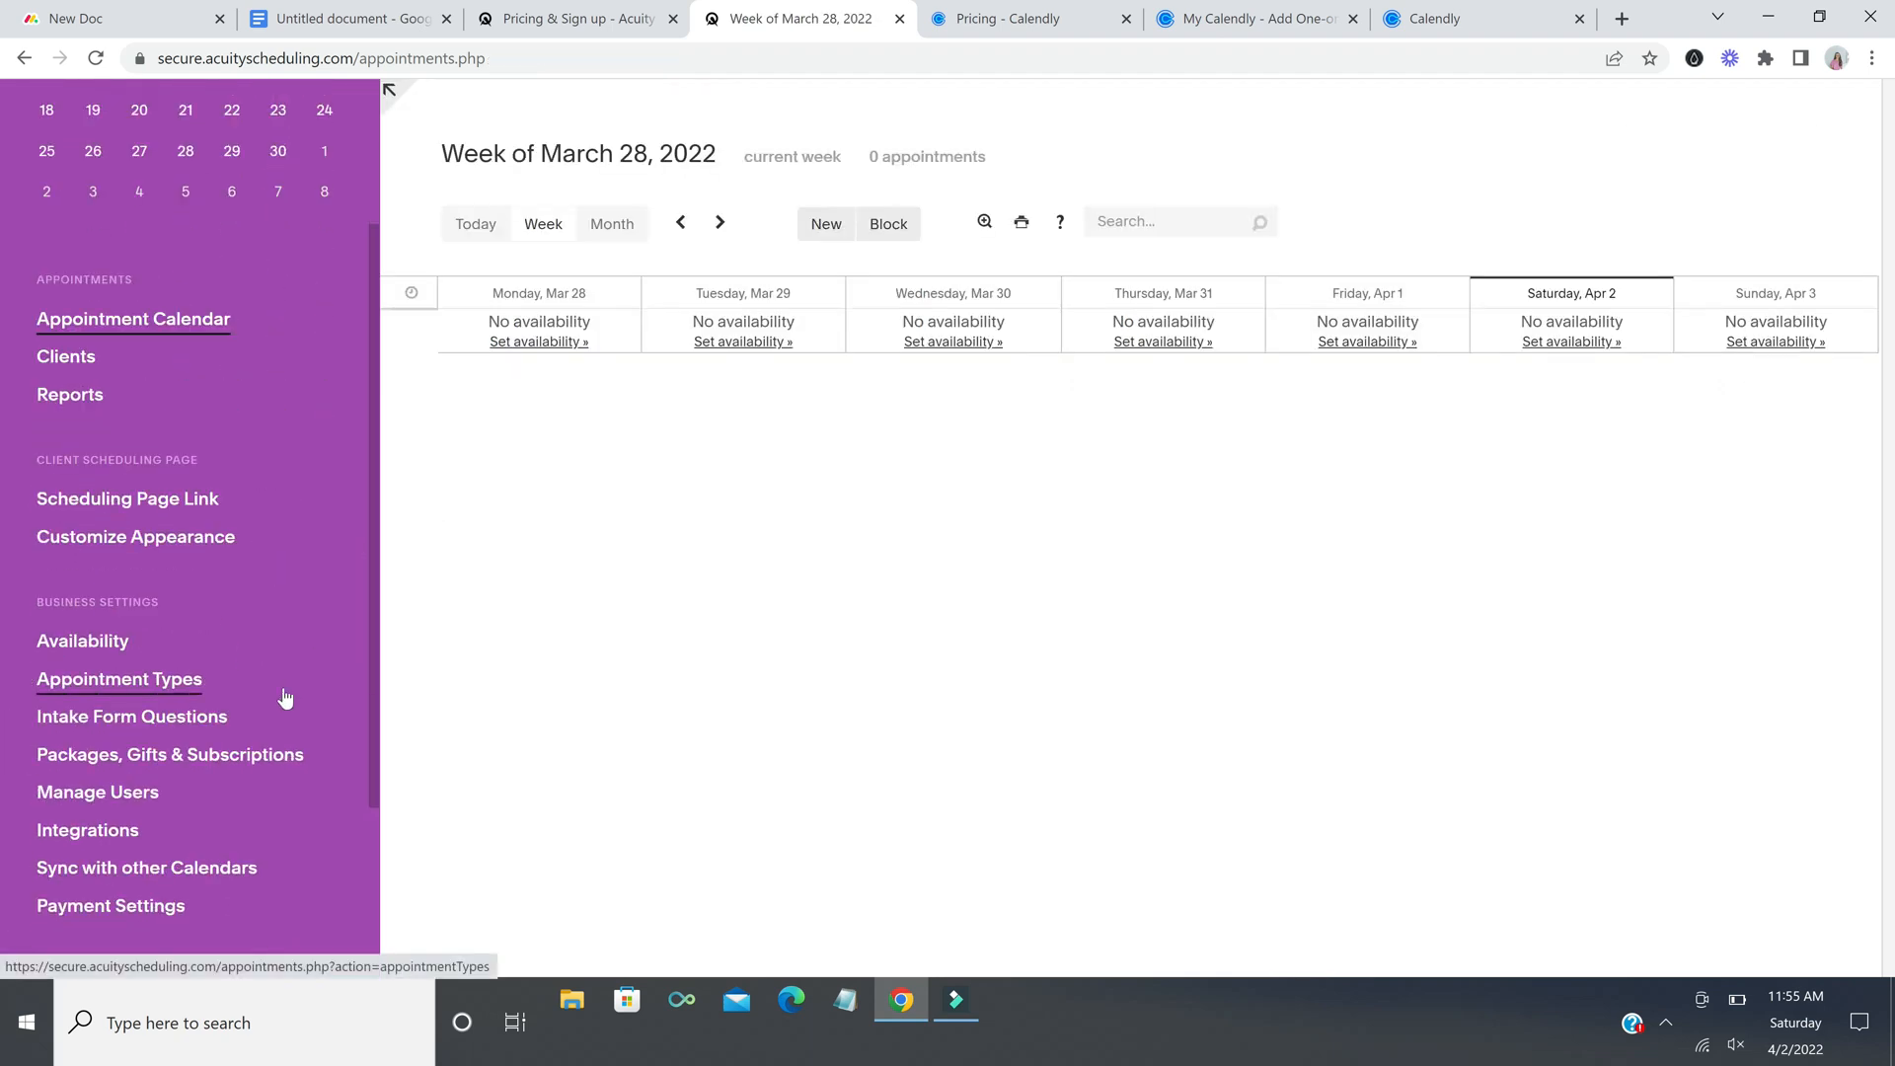
pyautogui.click(195, 728)
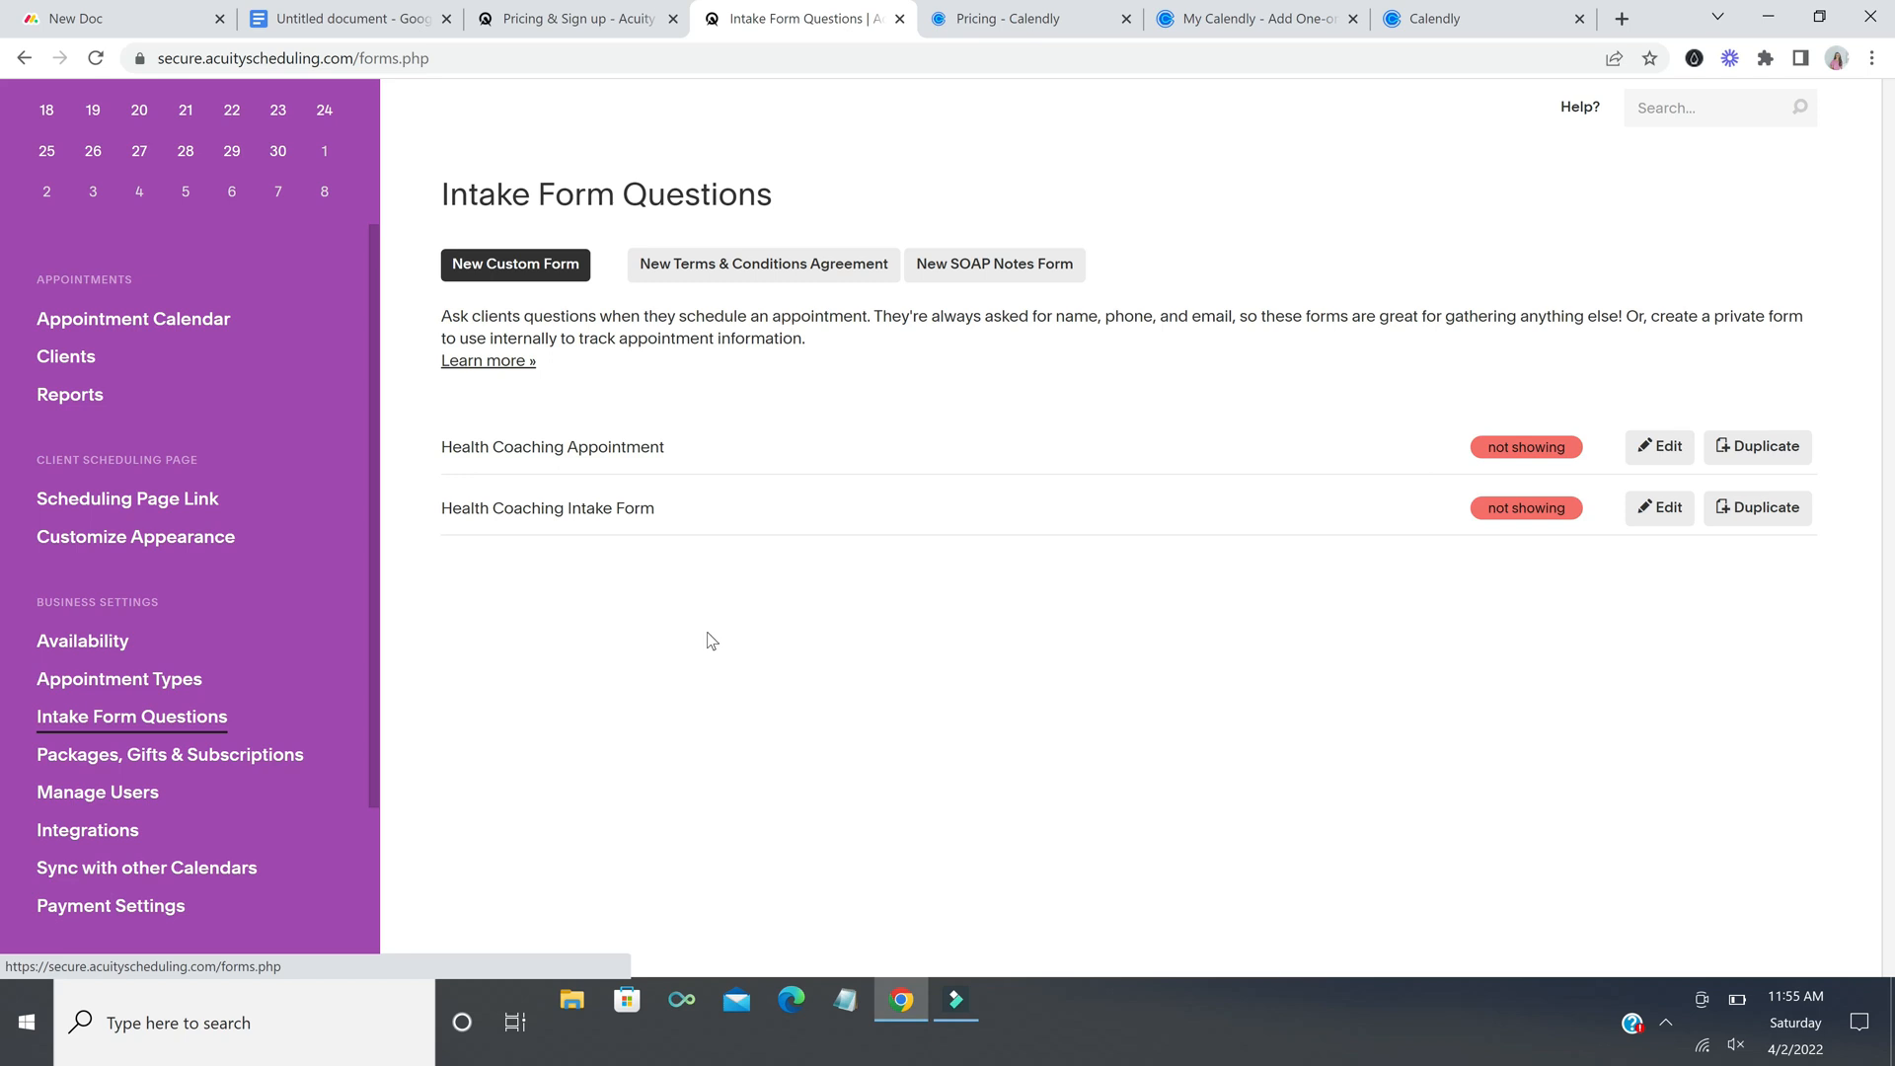
pyautogui.click(526, 265)
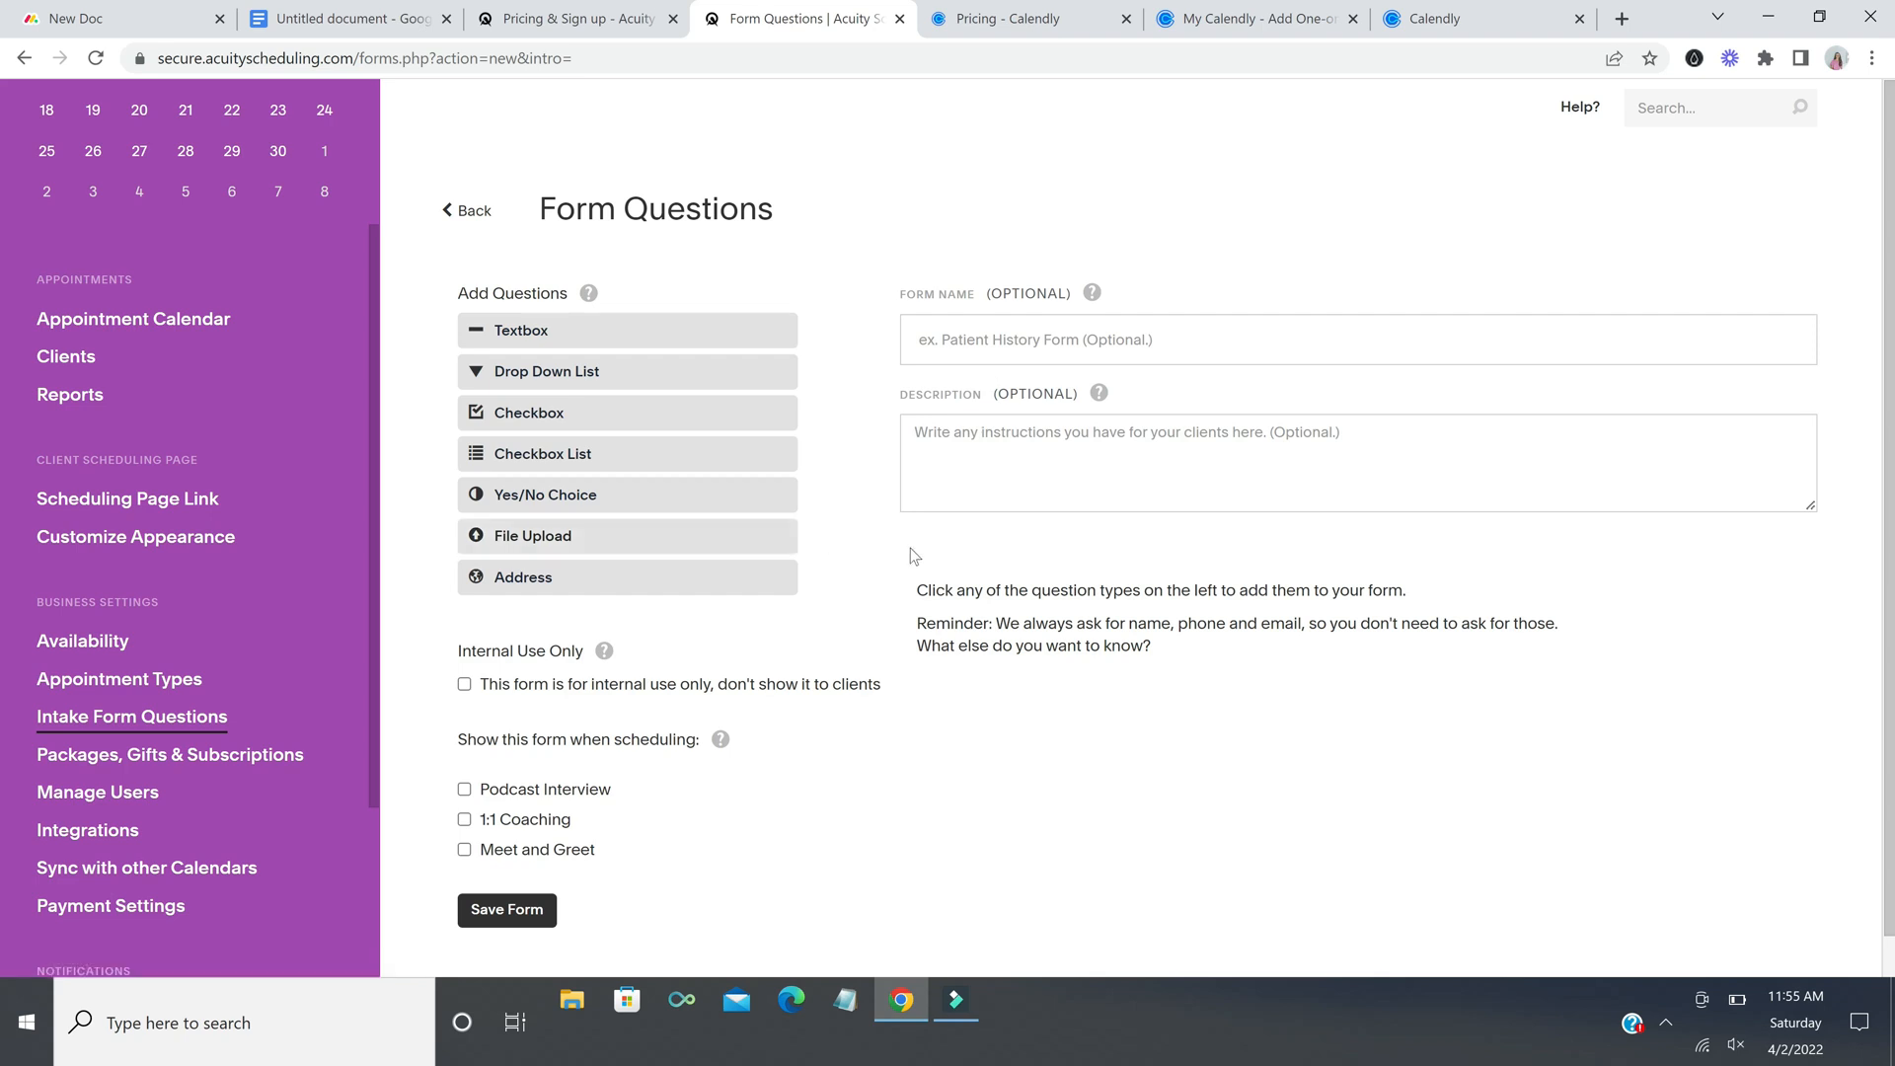
pyautogui.scroll(-1, 910, 548)
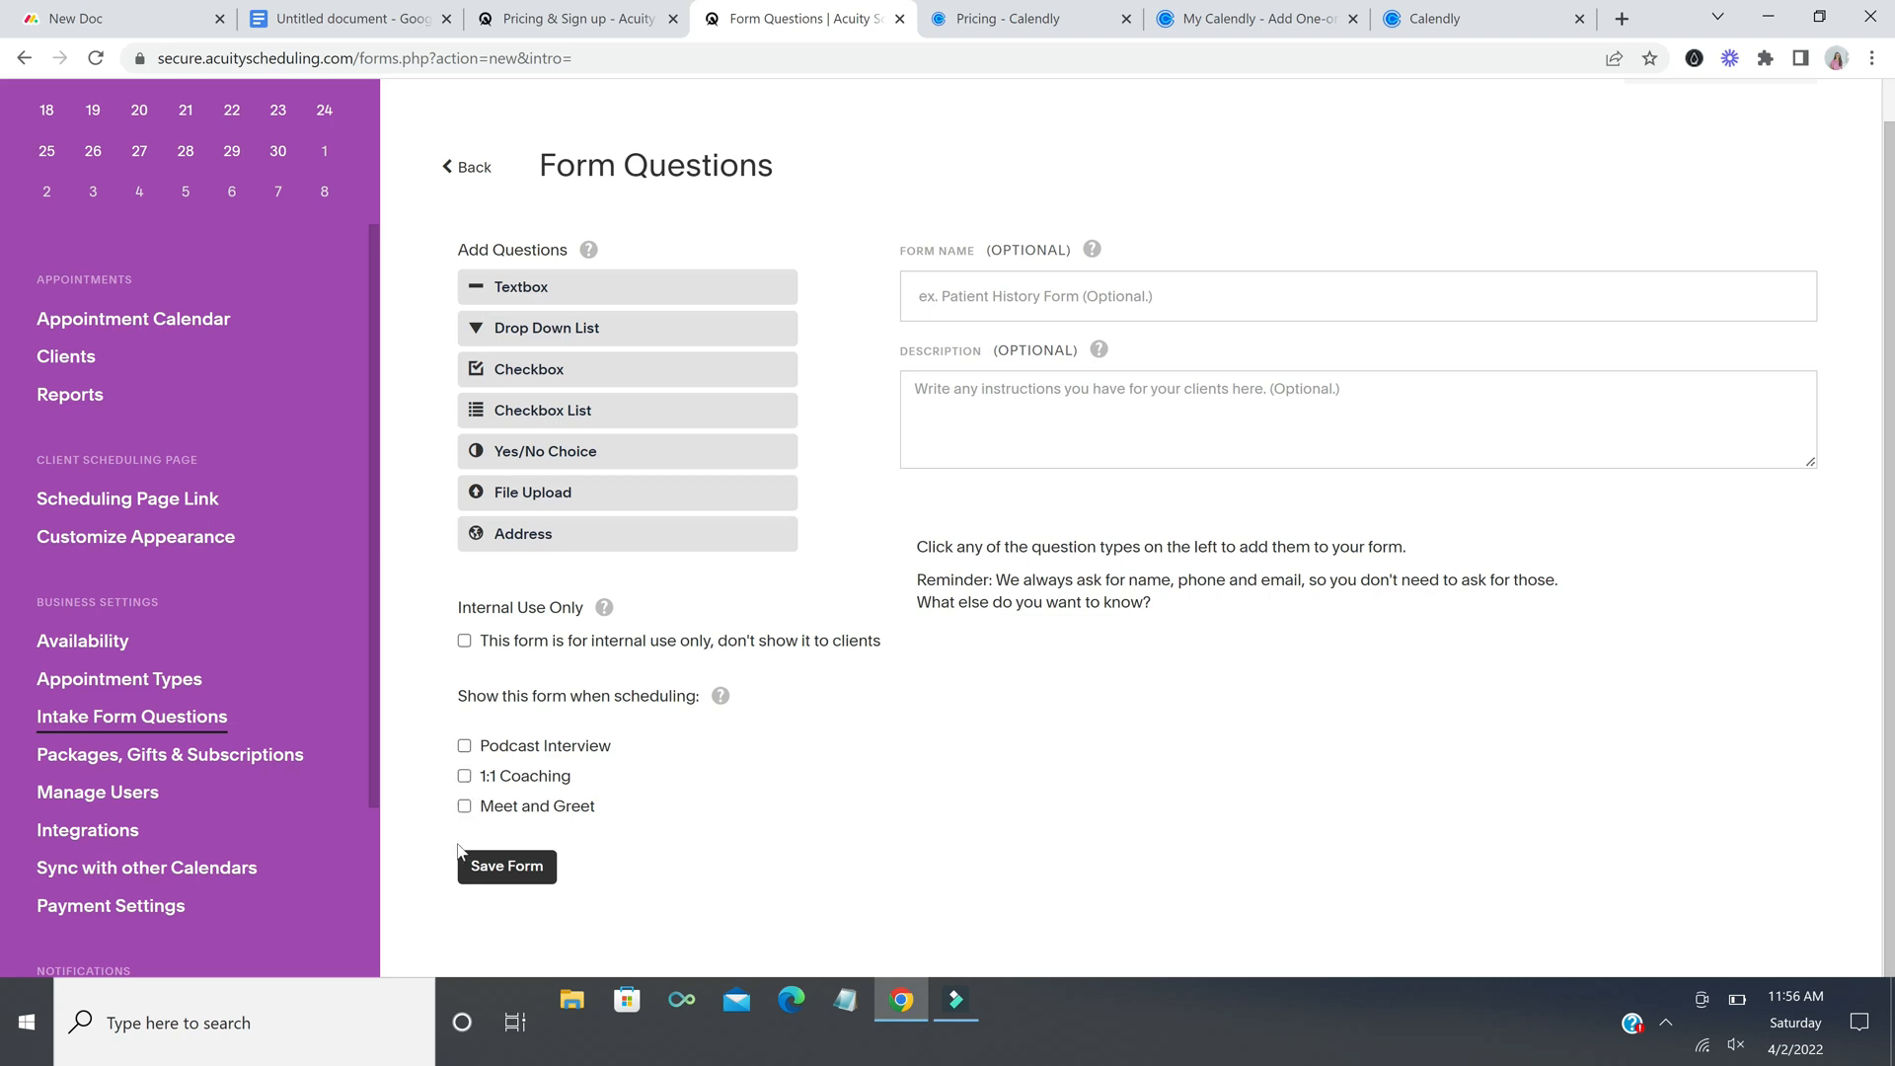
pyautogui.click(503, 868)
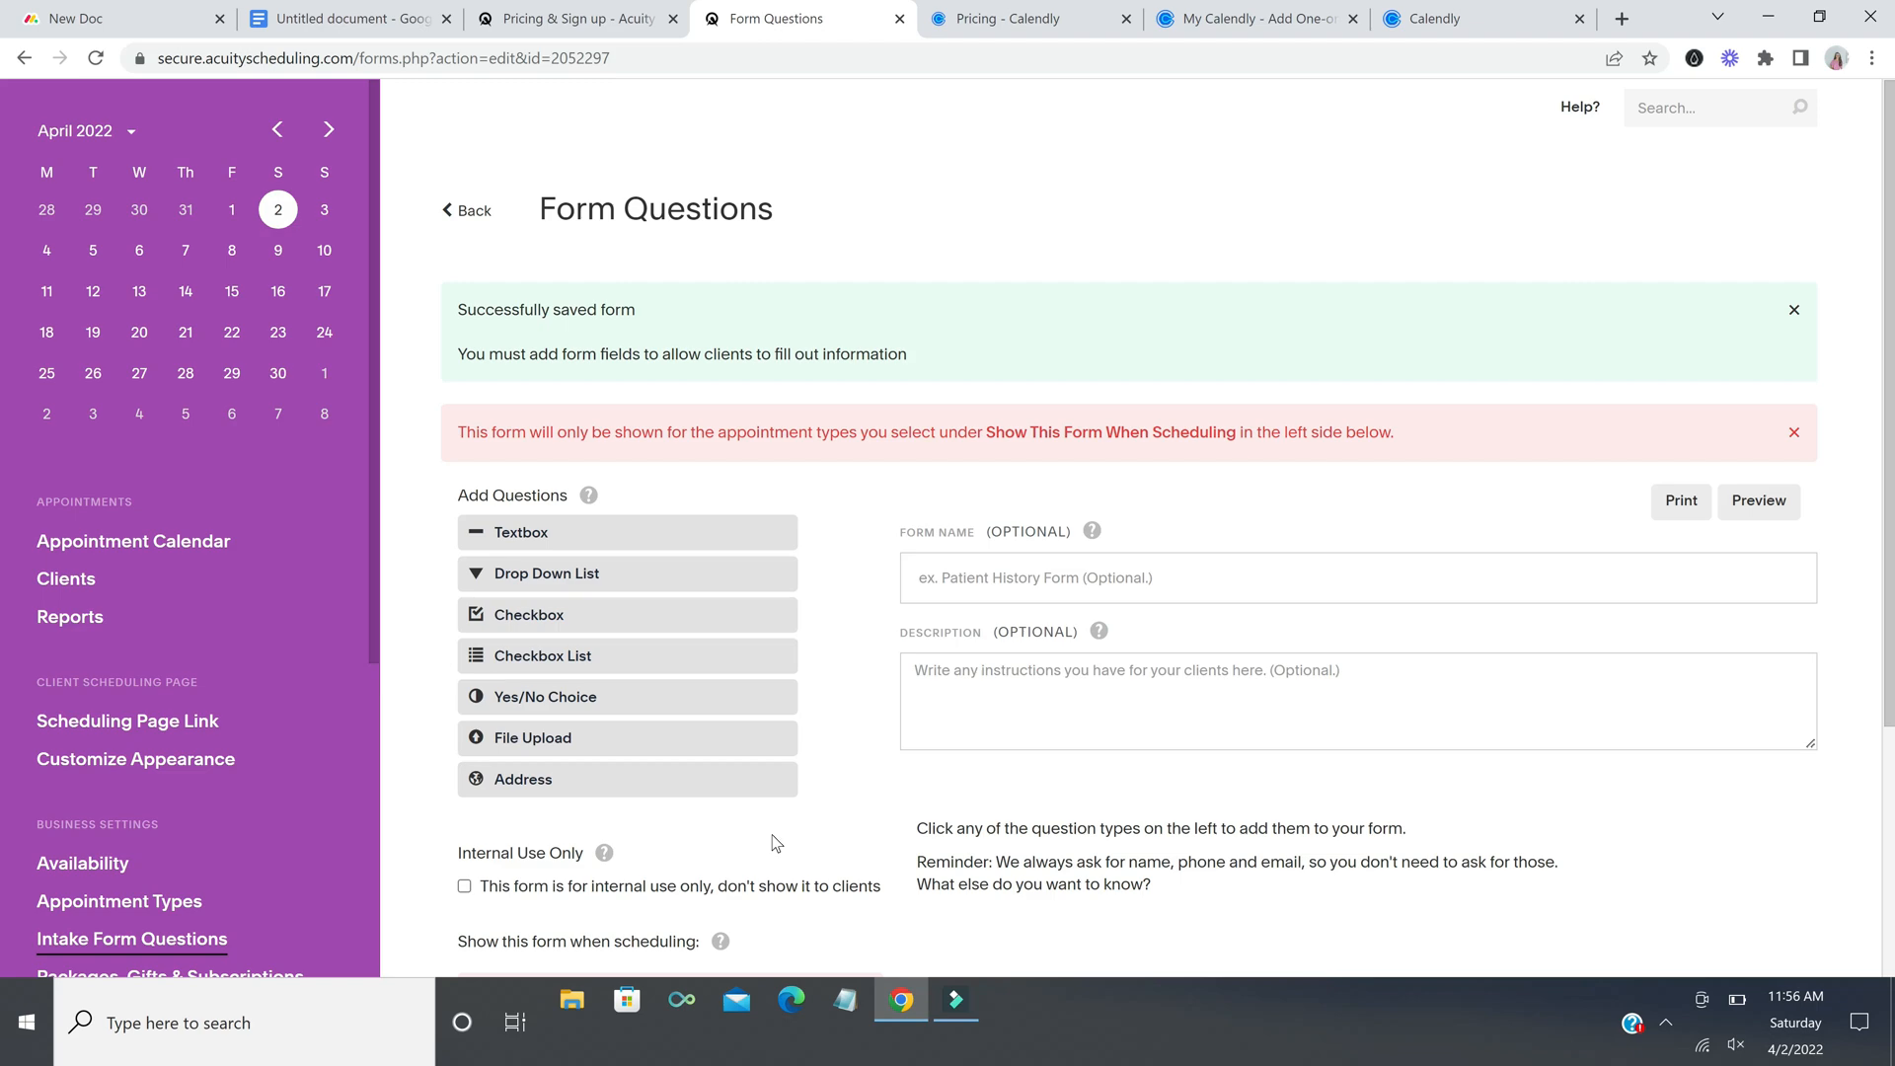
# Step: Go back to the appointment types and preview the client's scheduling page down to its calendar
pyautogui.scroll(-3, 772, 842)
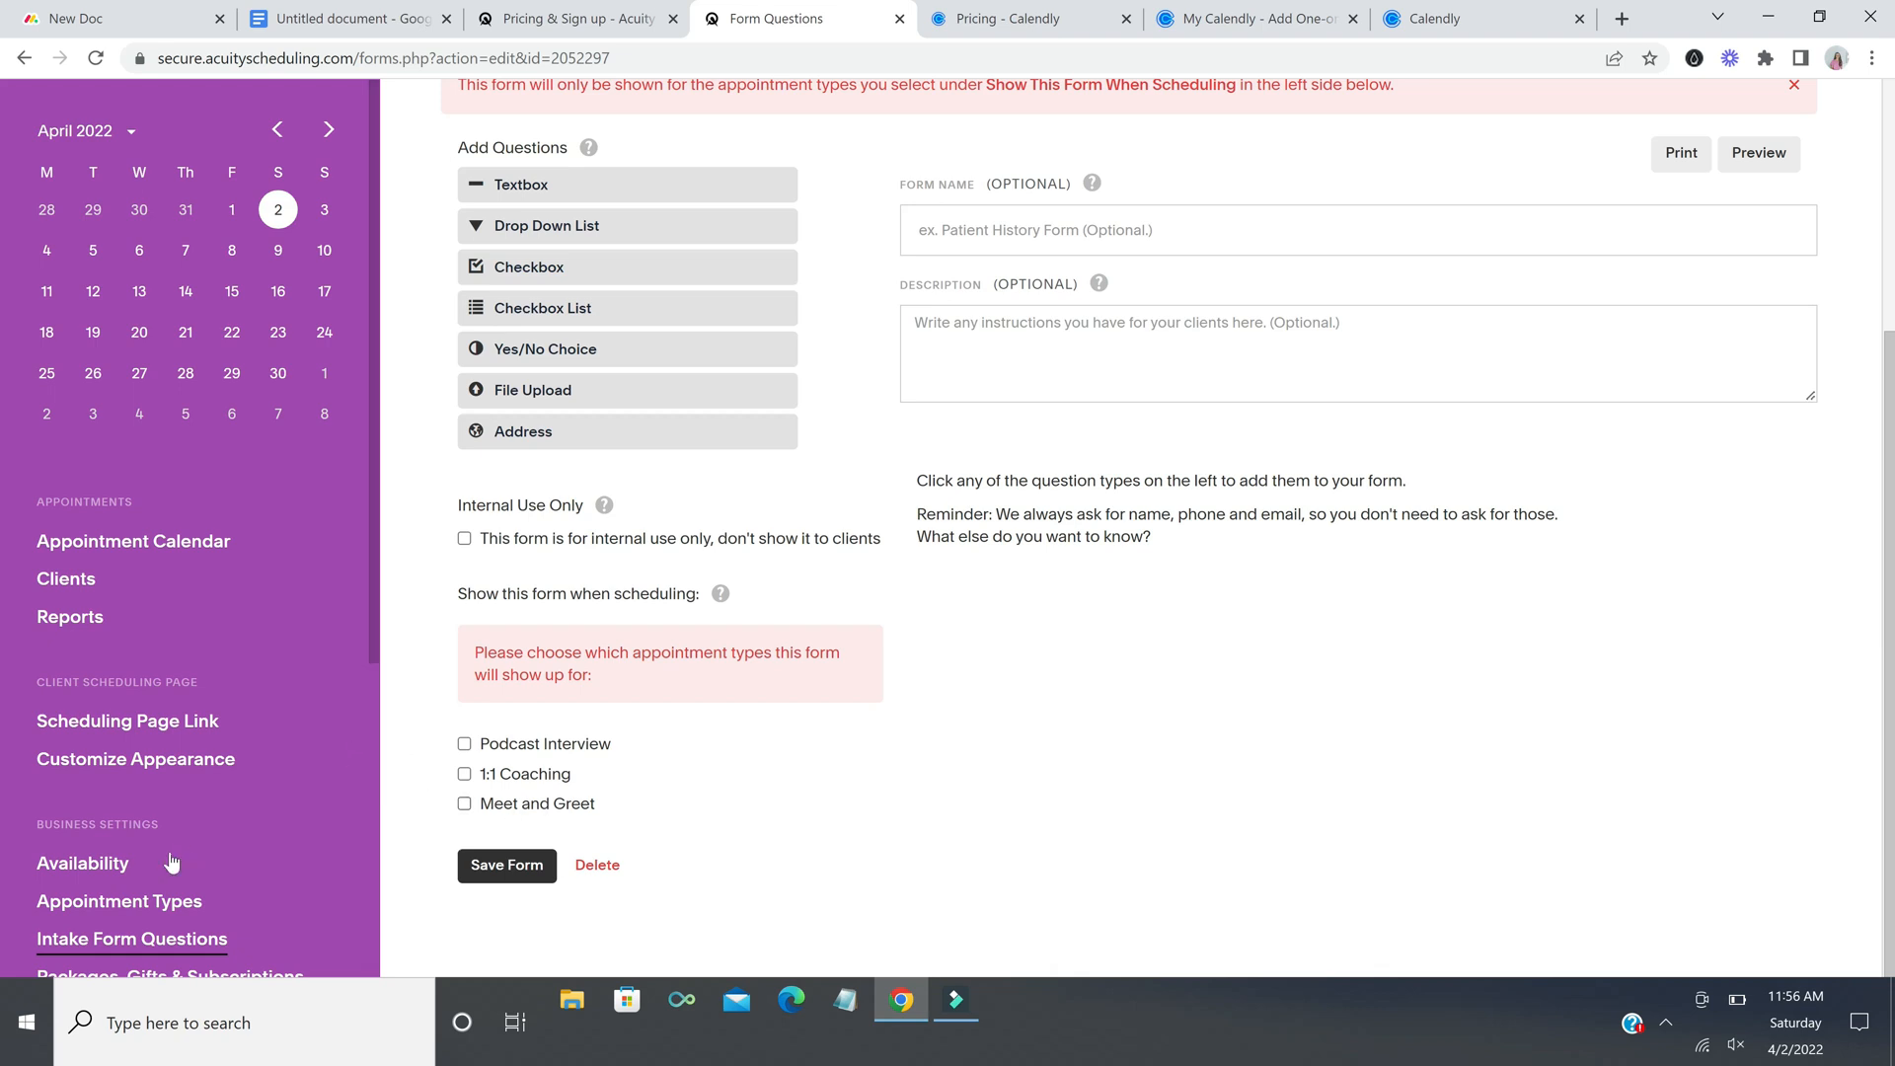
pyautogui.scroll(-1, 198, 838)
pyautogui.click(171, 798)
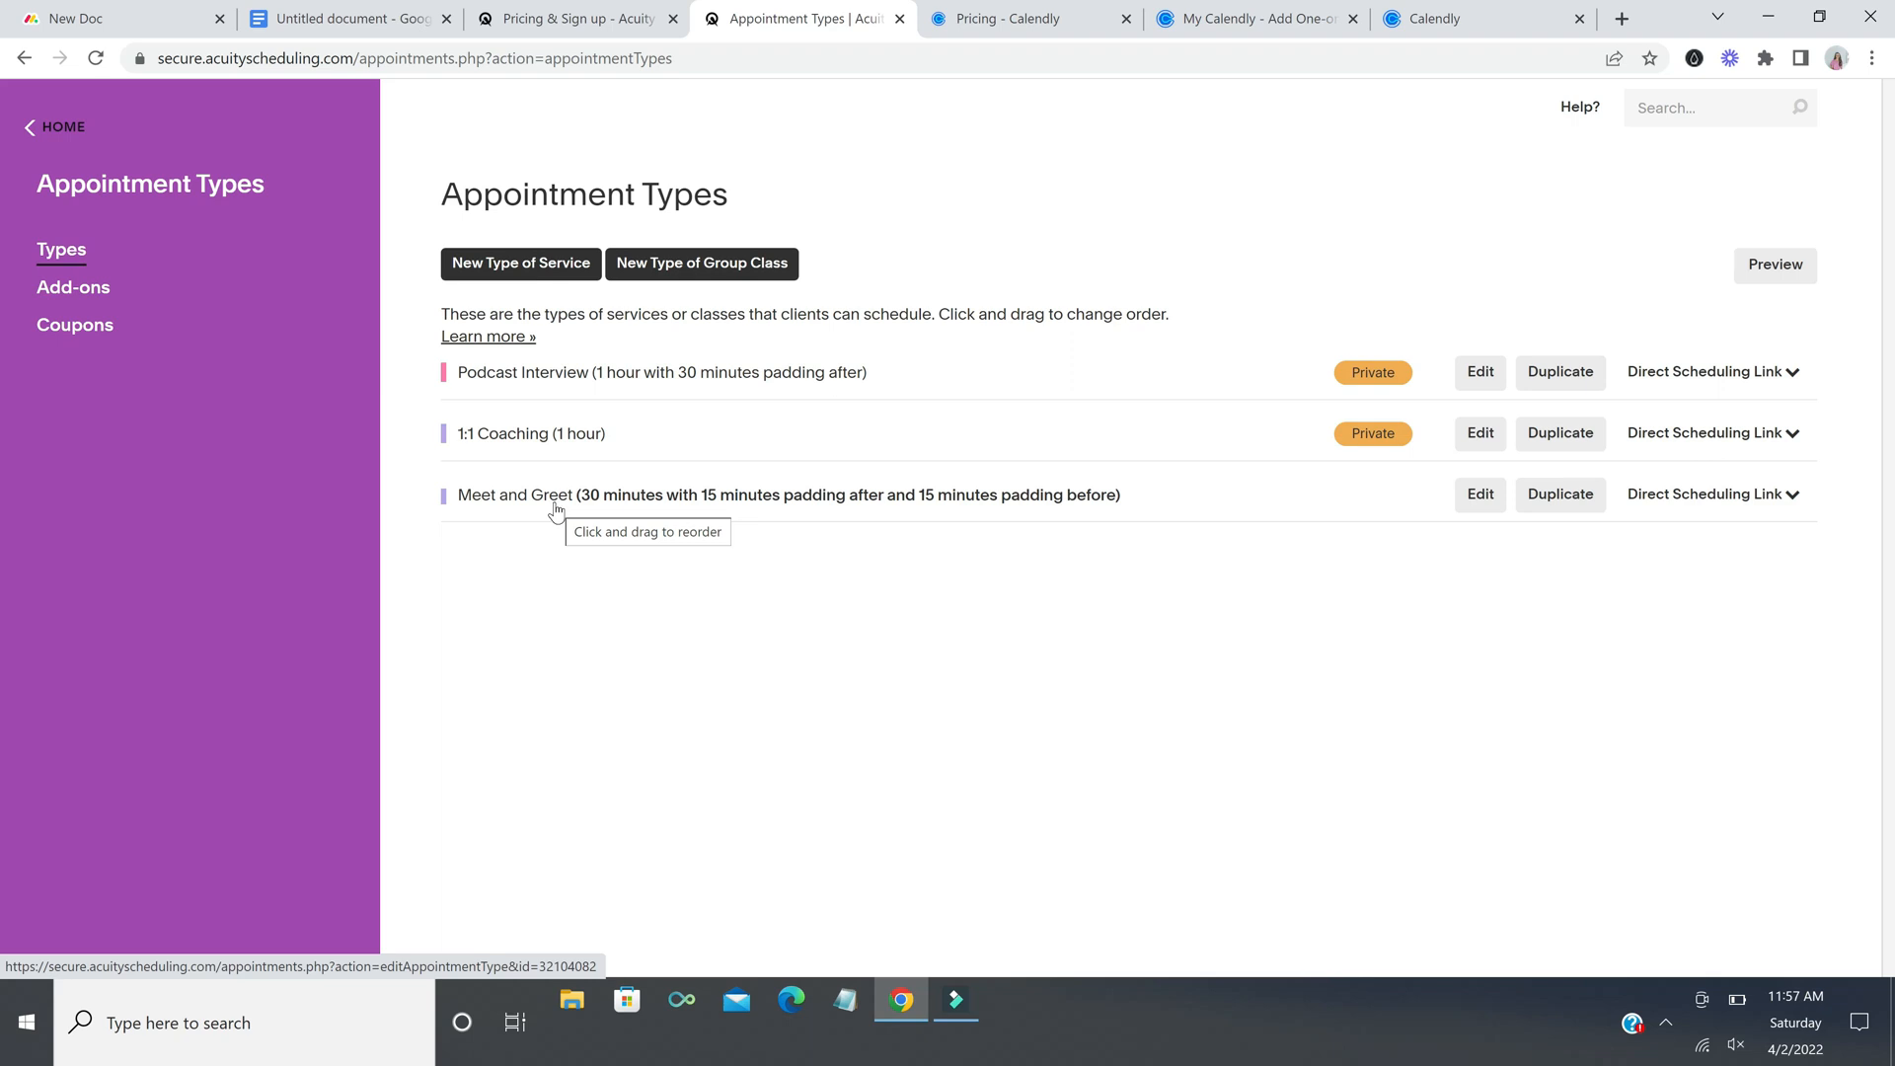
pyautogui.click(1774, 262)
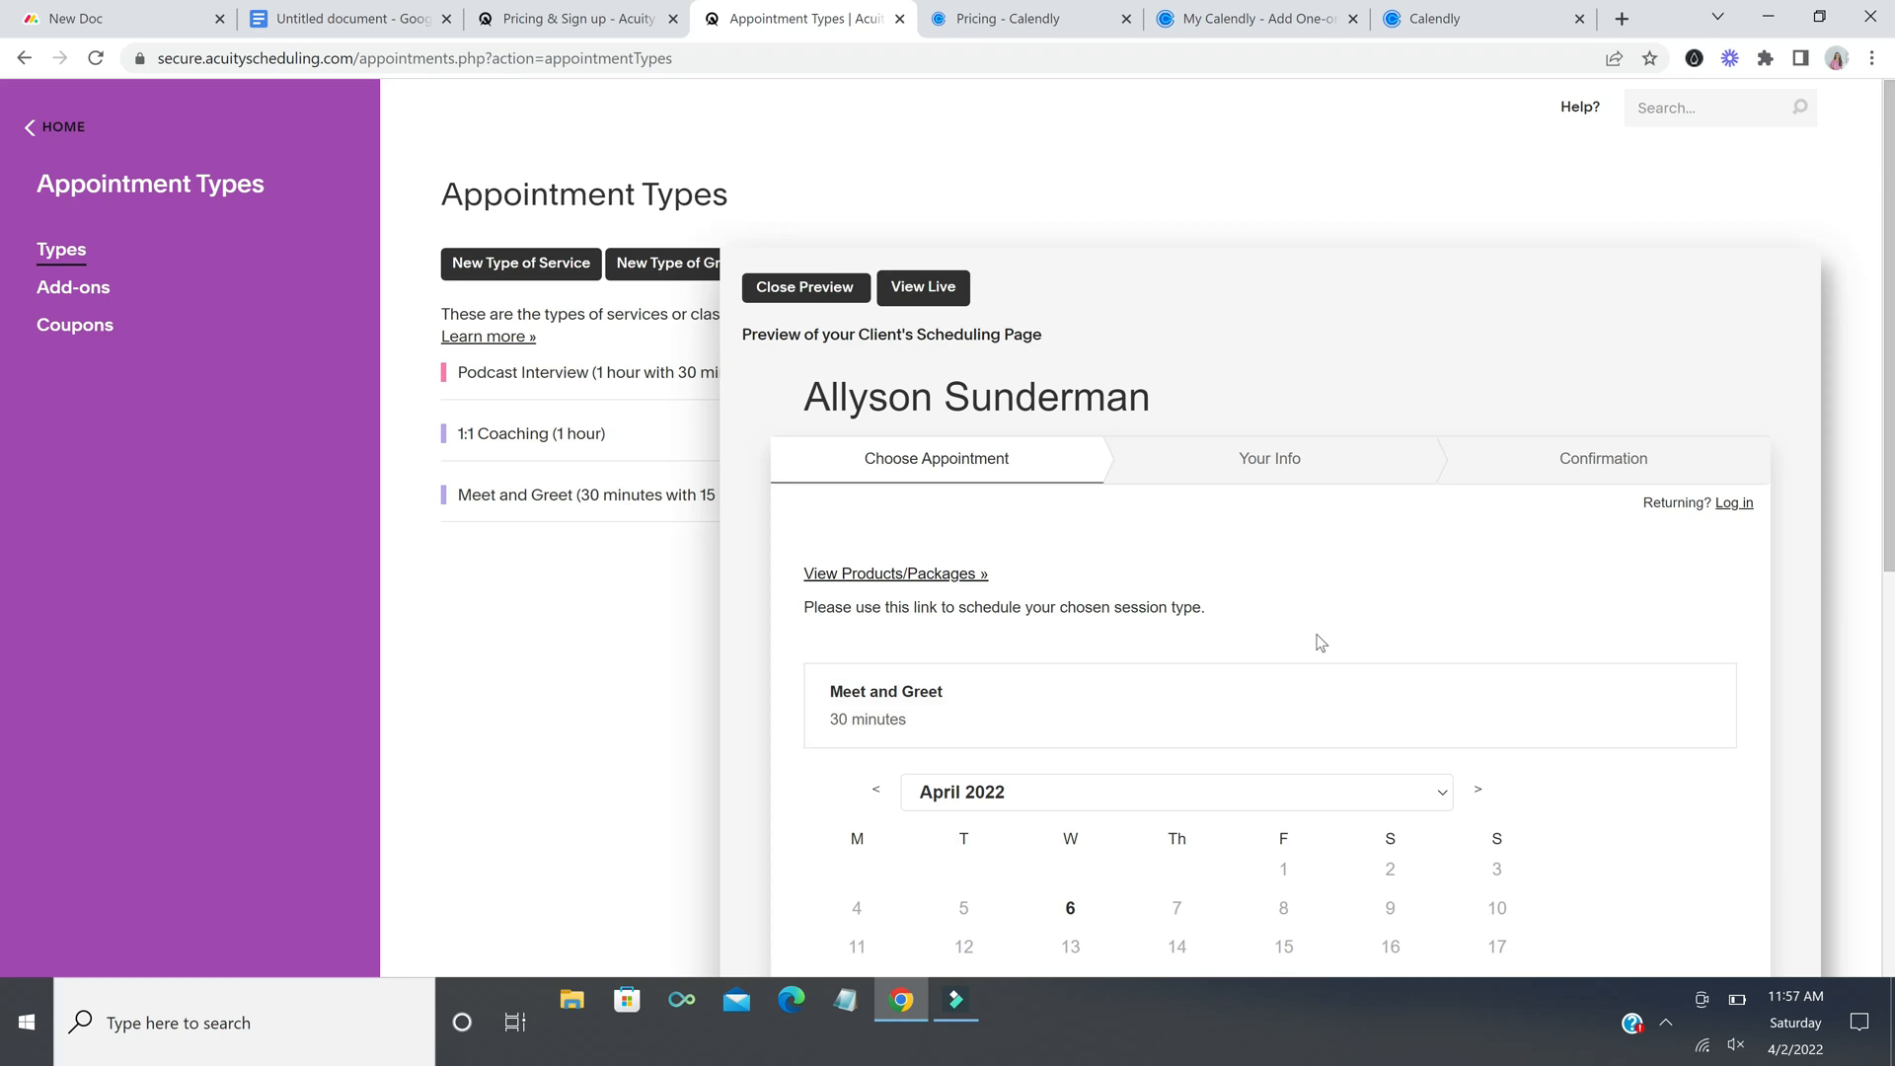
pyautogui.scroll(-3, 1316, 639)
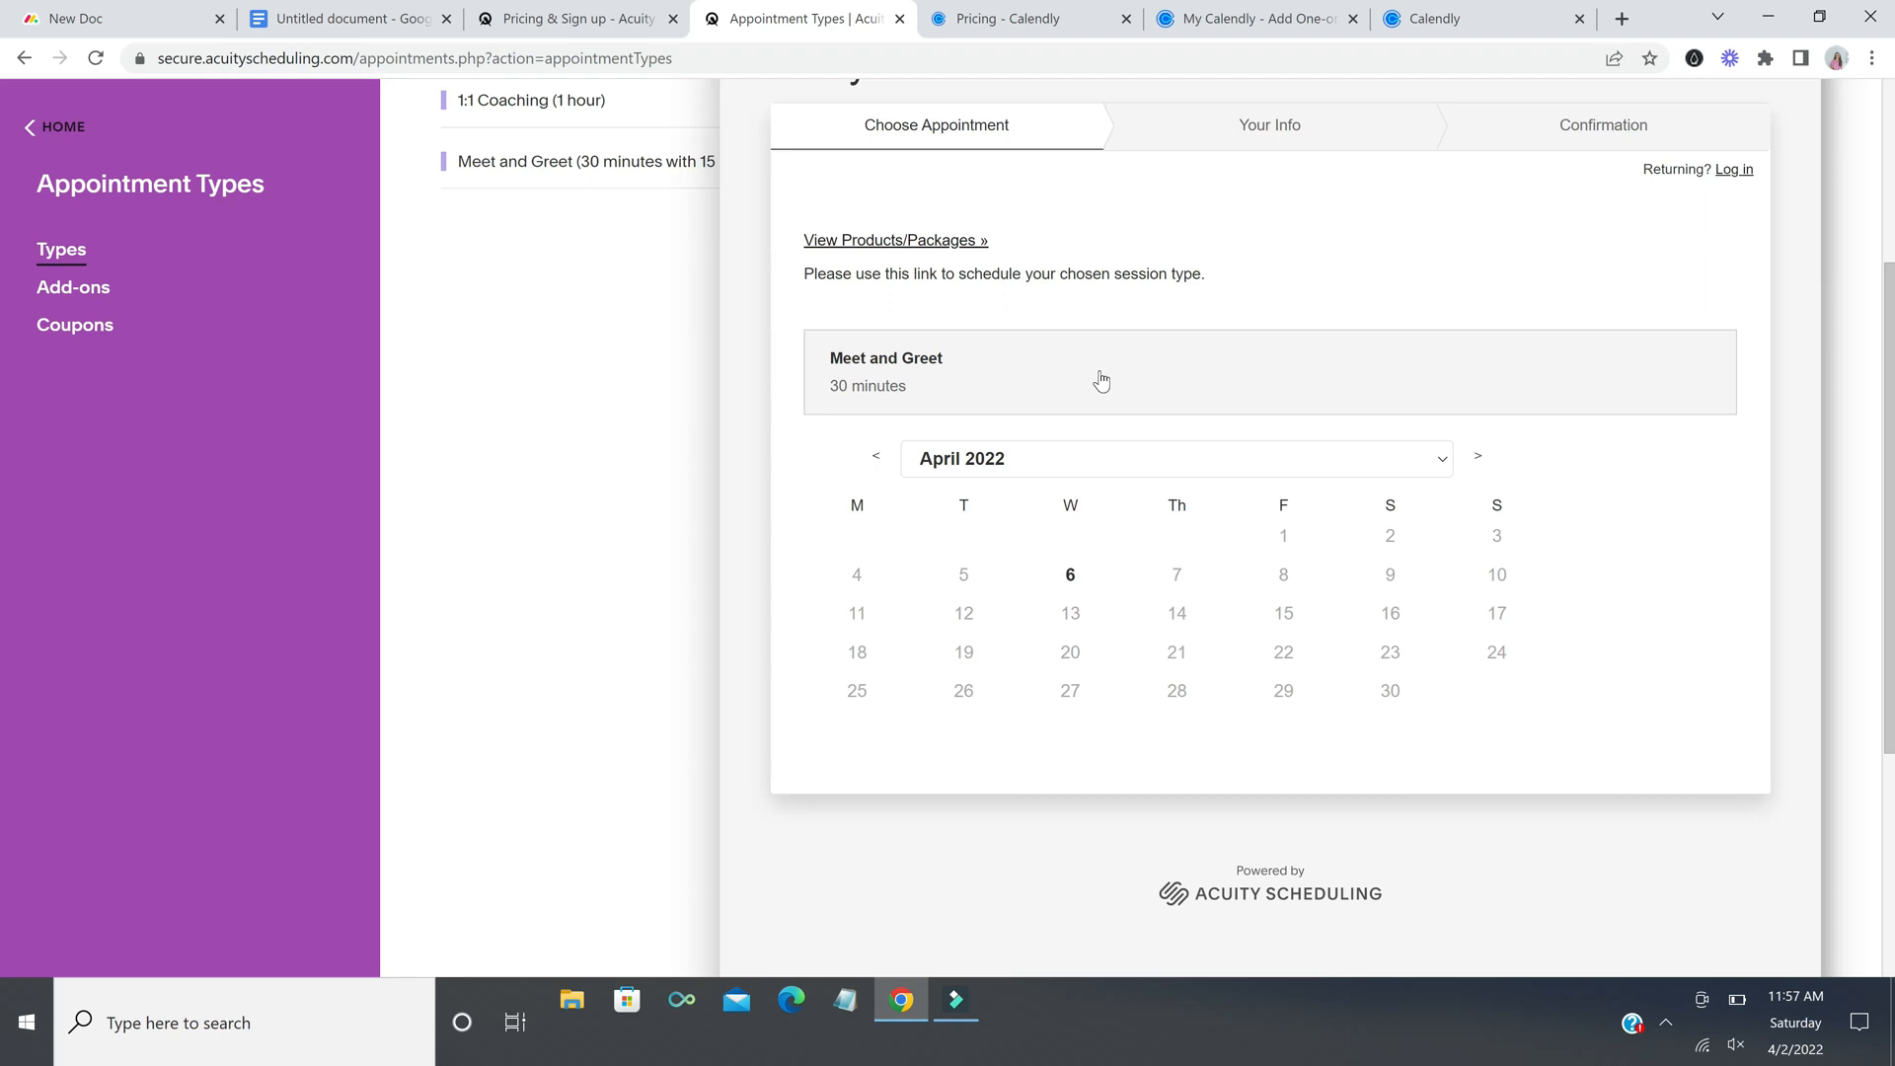
# Step: Select the April 6, 2022 9:30am Meet and Greet slot in the preview, review the client info form and close the preview
pyautogui.click(1070, 575)
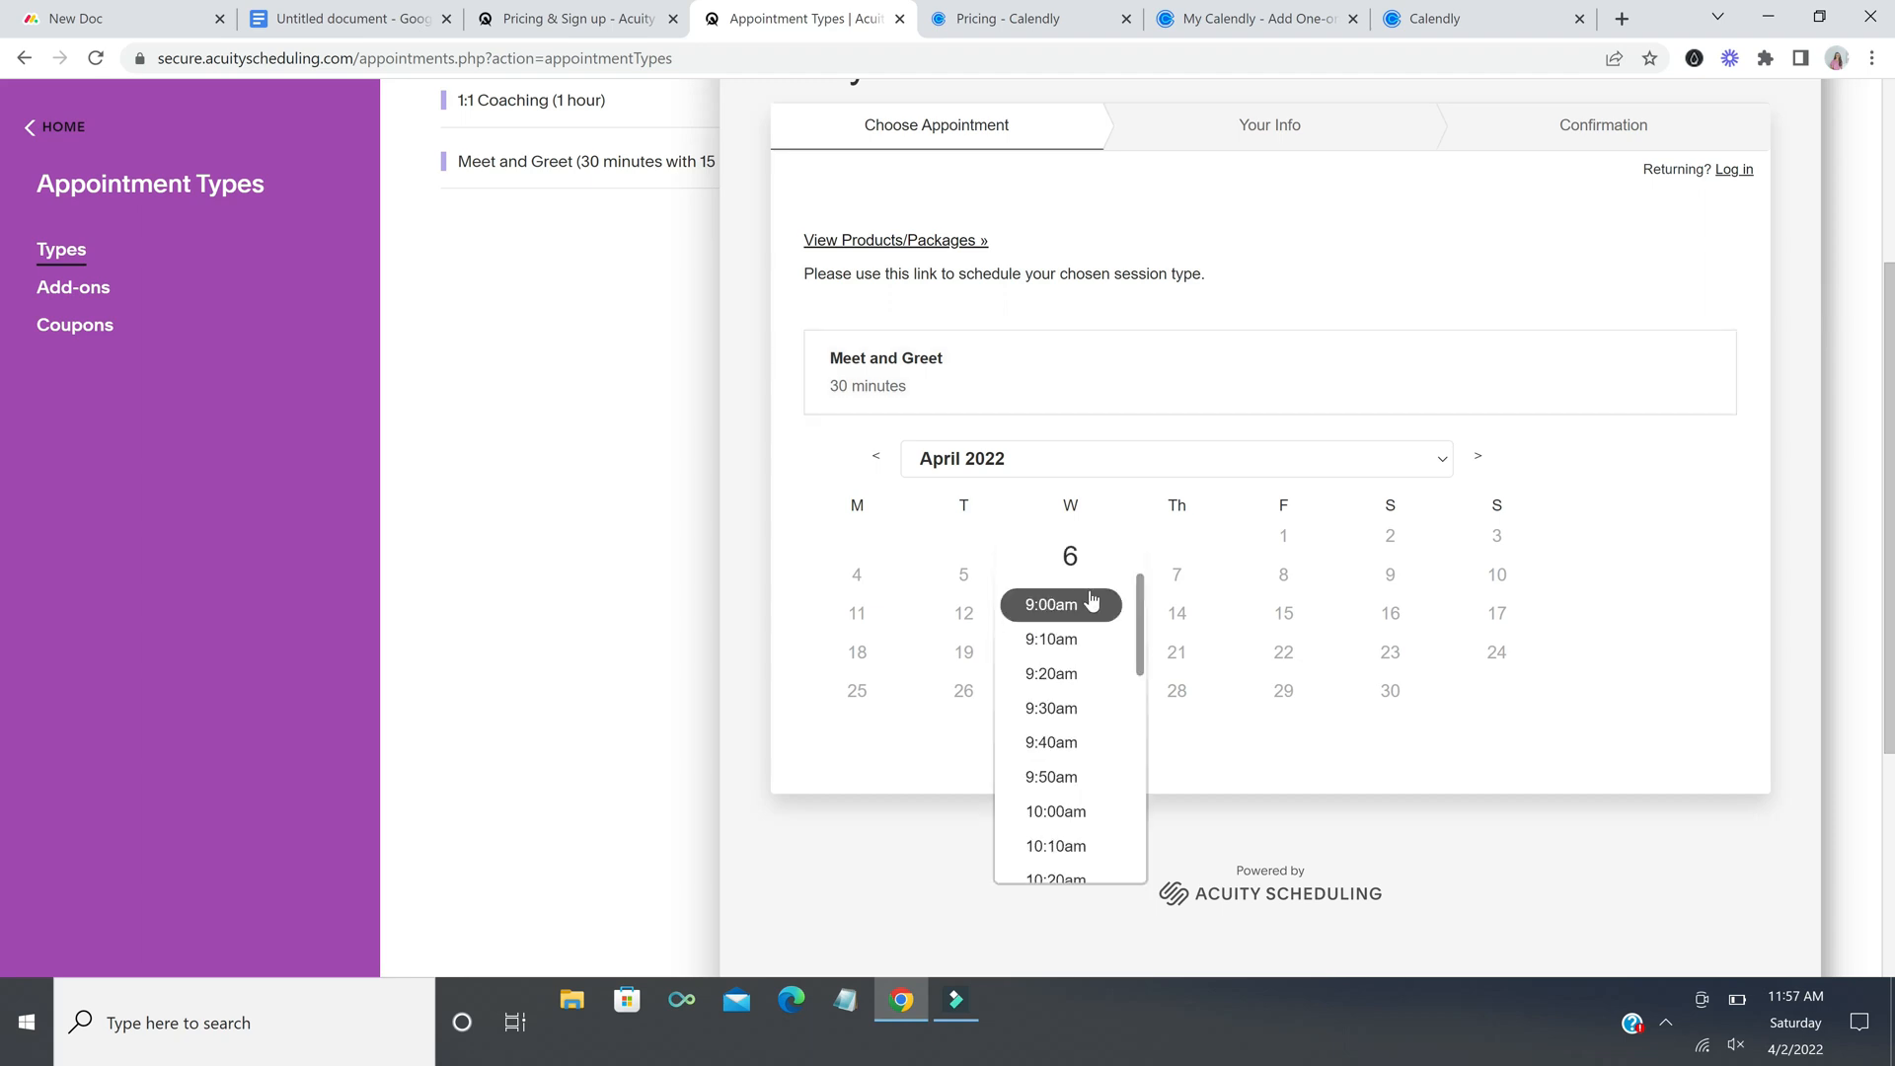
pyautogui.click(1096, 718)
pyautogui.click(1193, 712)
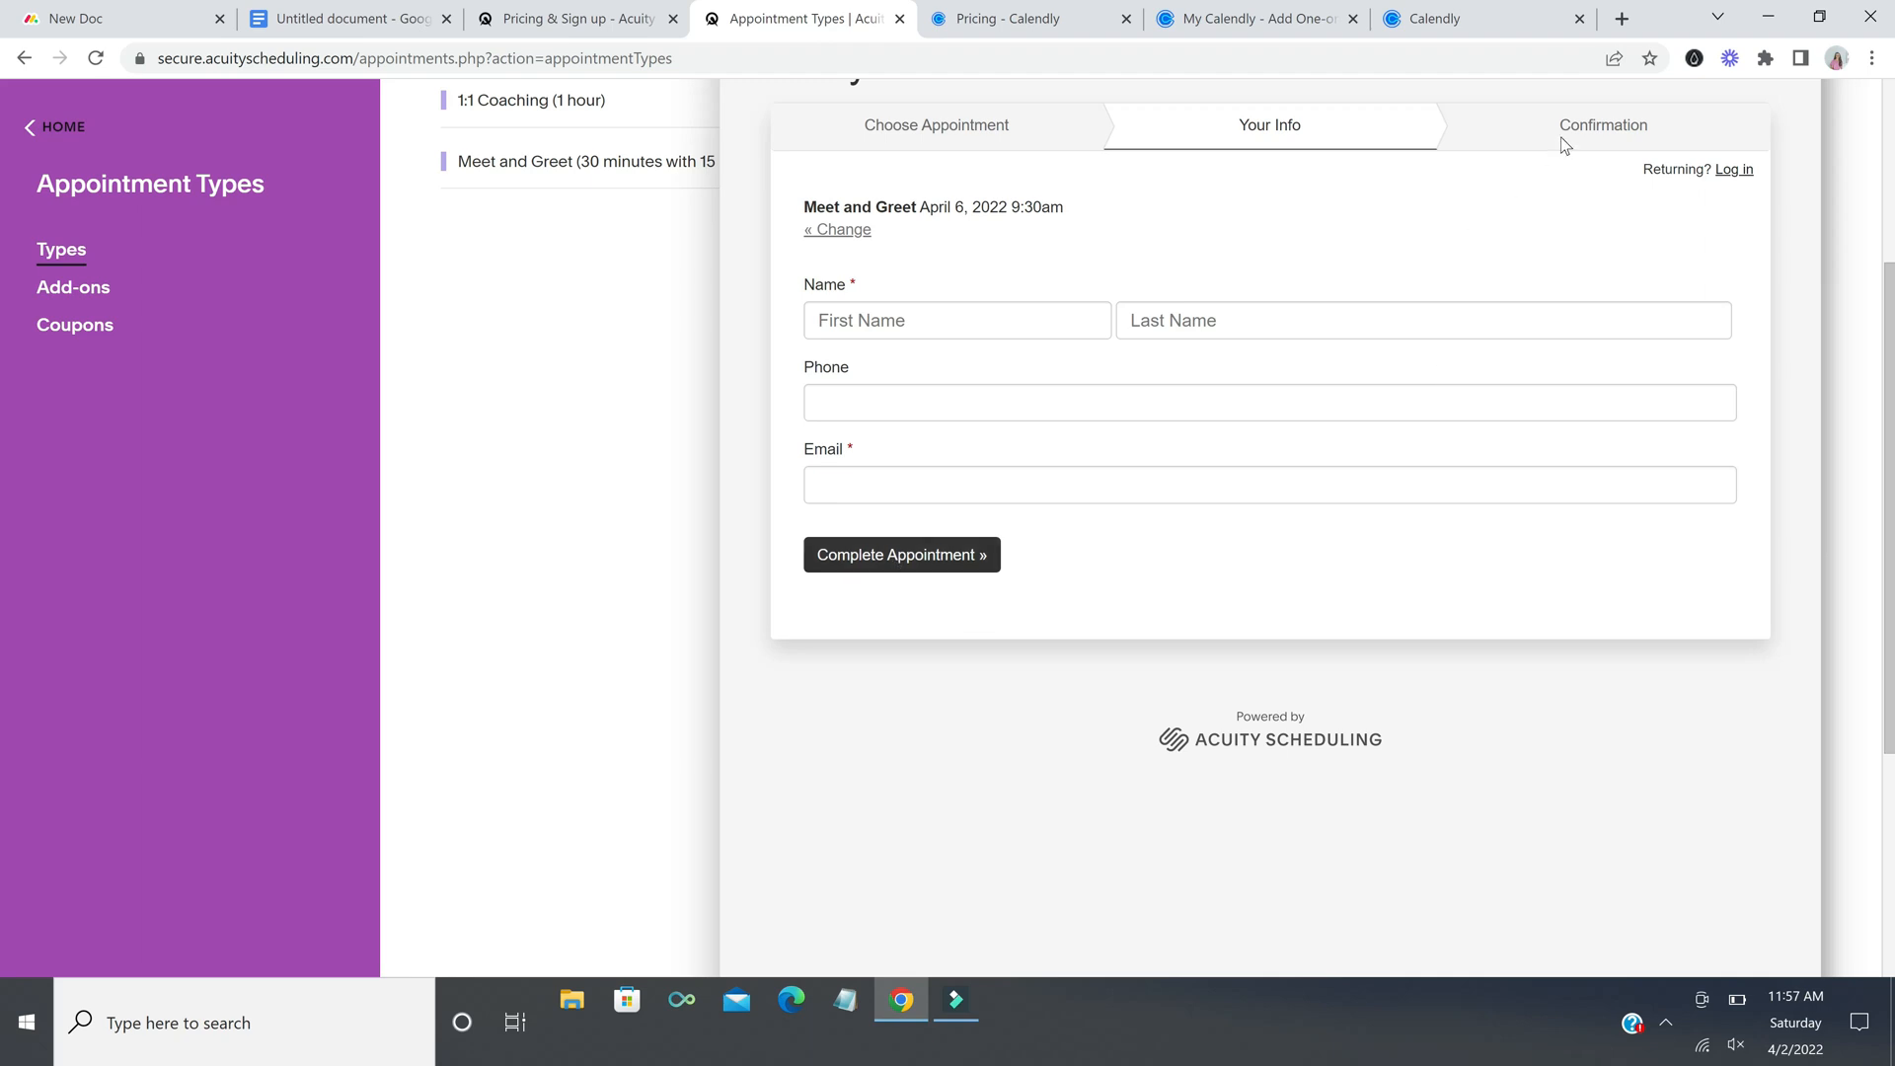
pyautogui.scroll(1, 1526, 446)
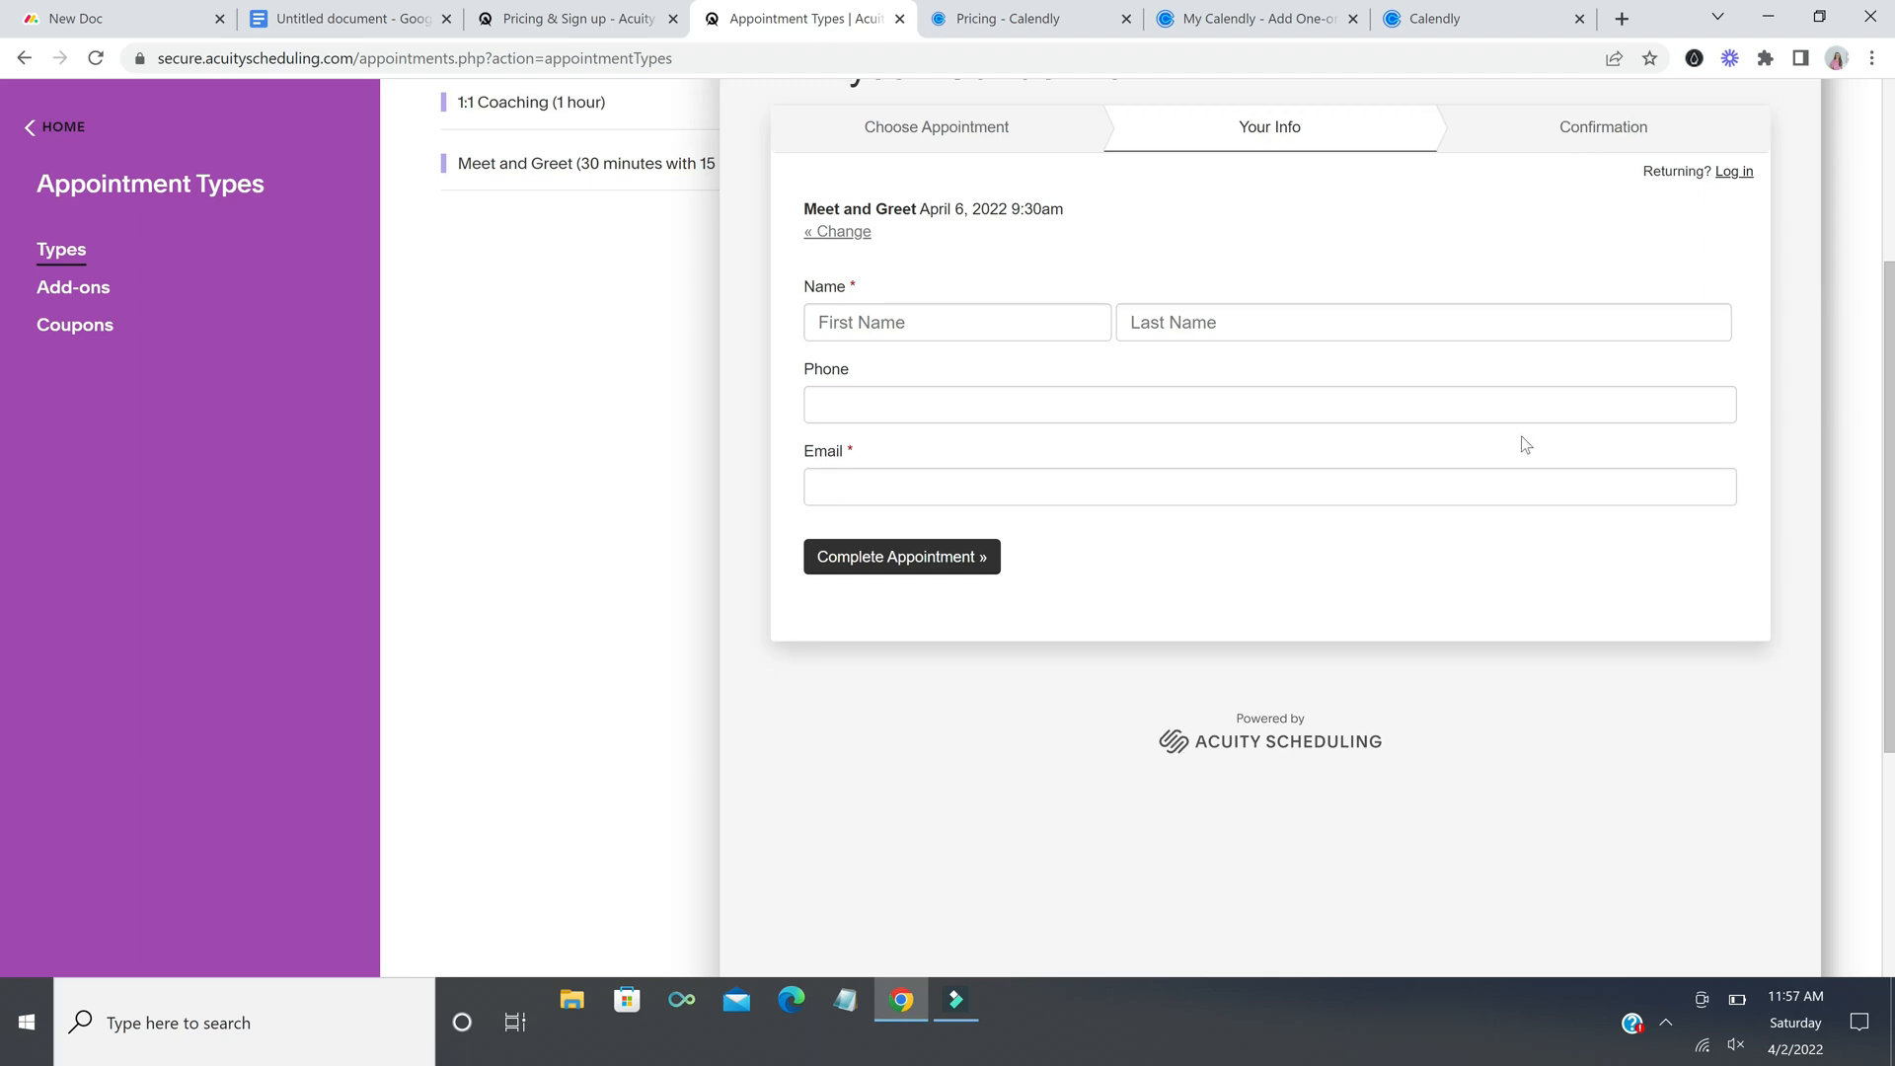
pyautogui.scroll(2, 1526, 445)
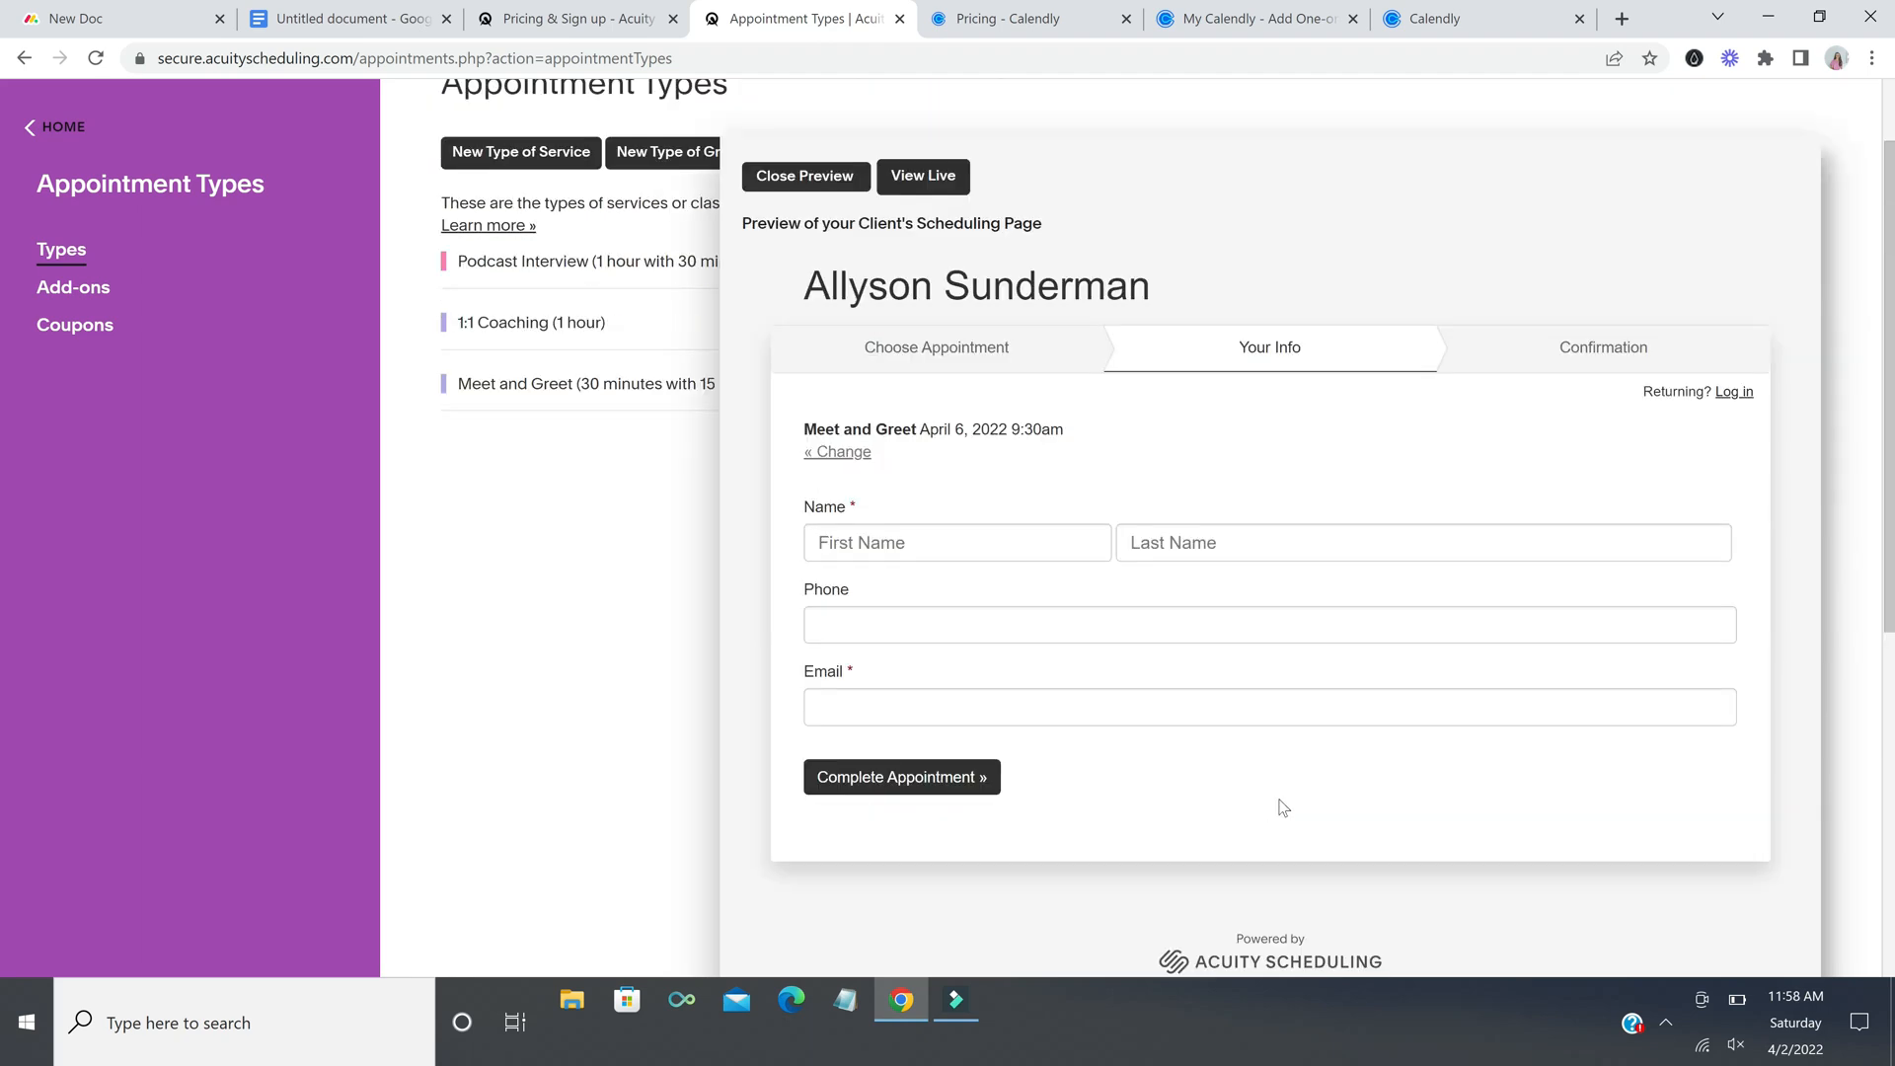
pyautogui.click(805, 175)
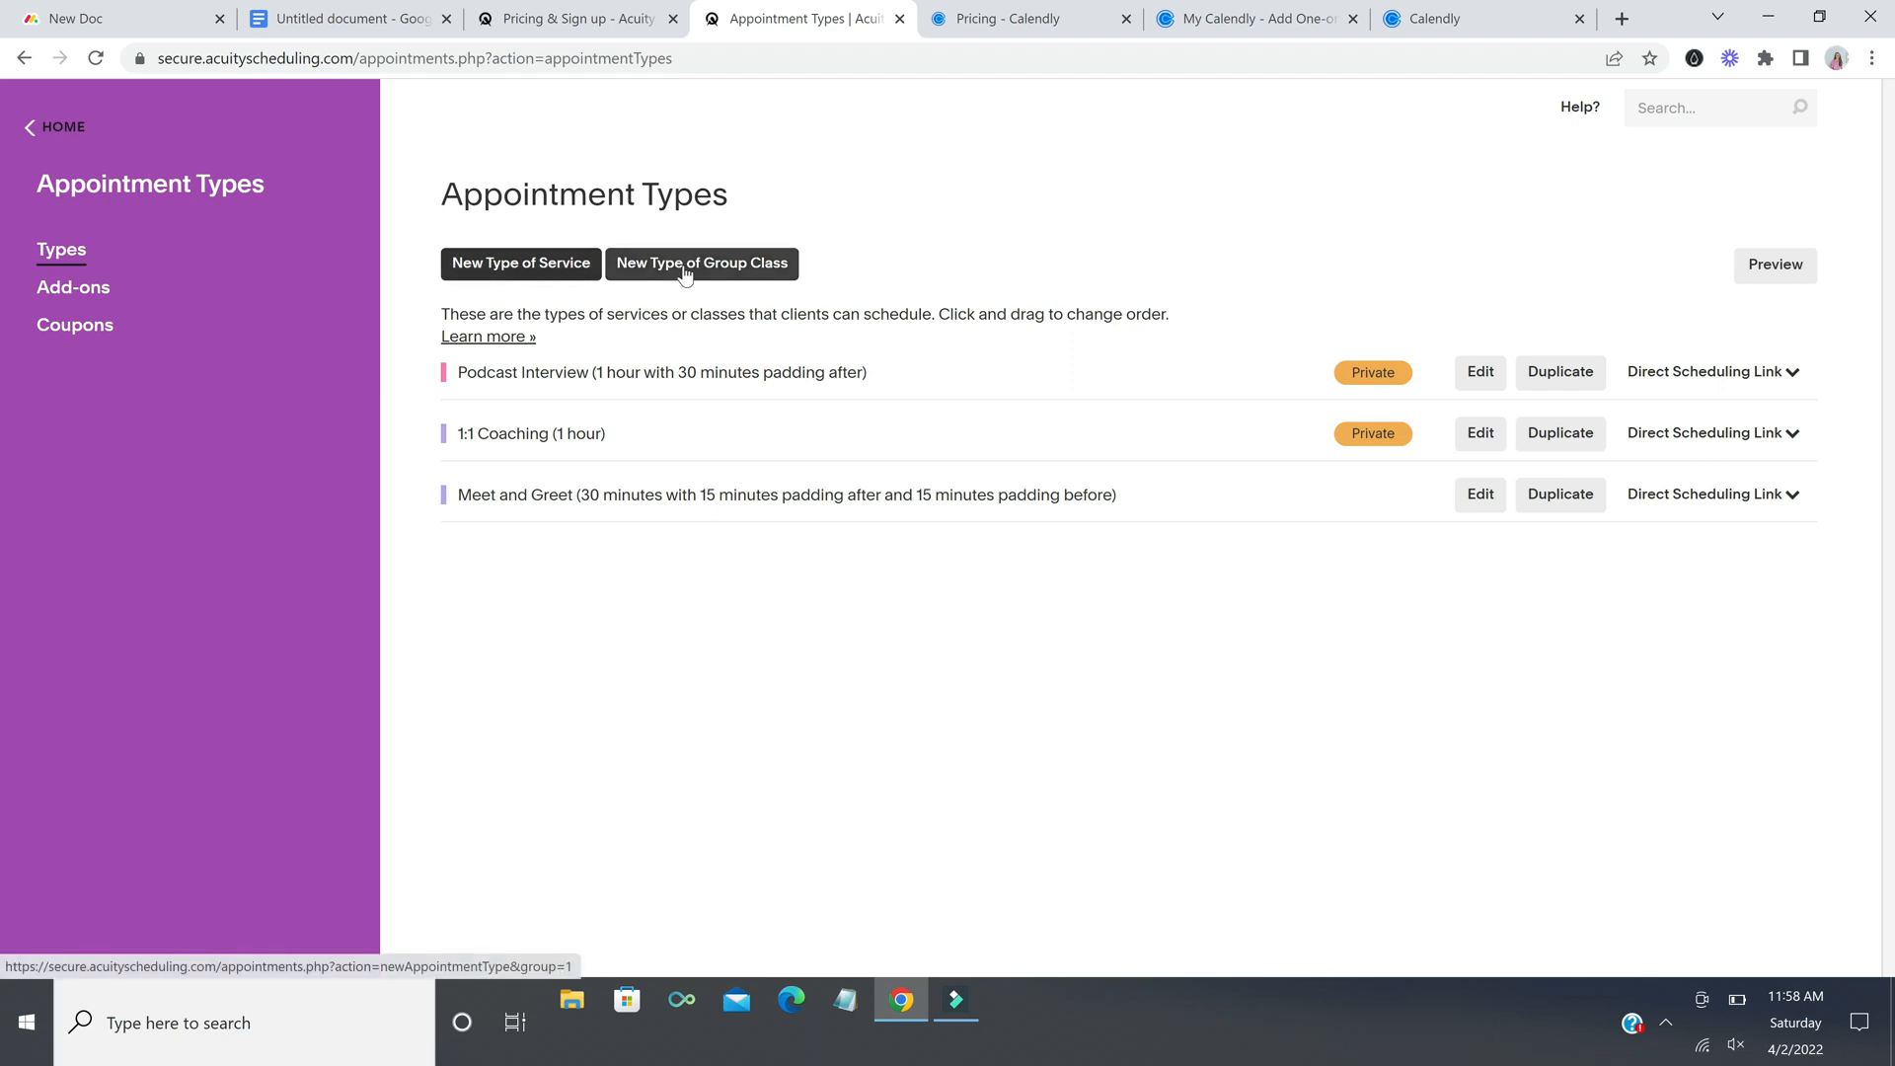
# Step: Start a new type of service named "Fake" and set its price to $50
pyautogui.click(522, 265)
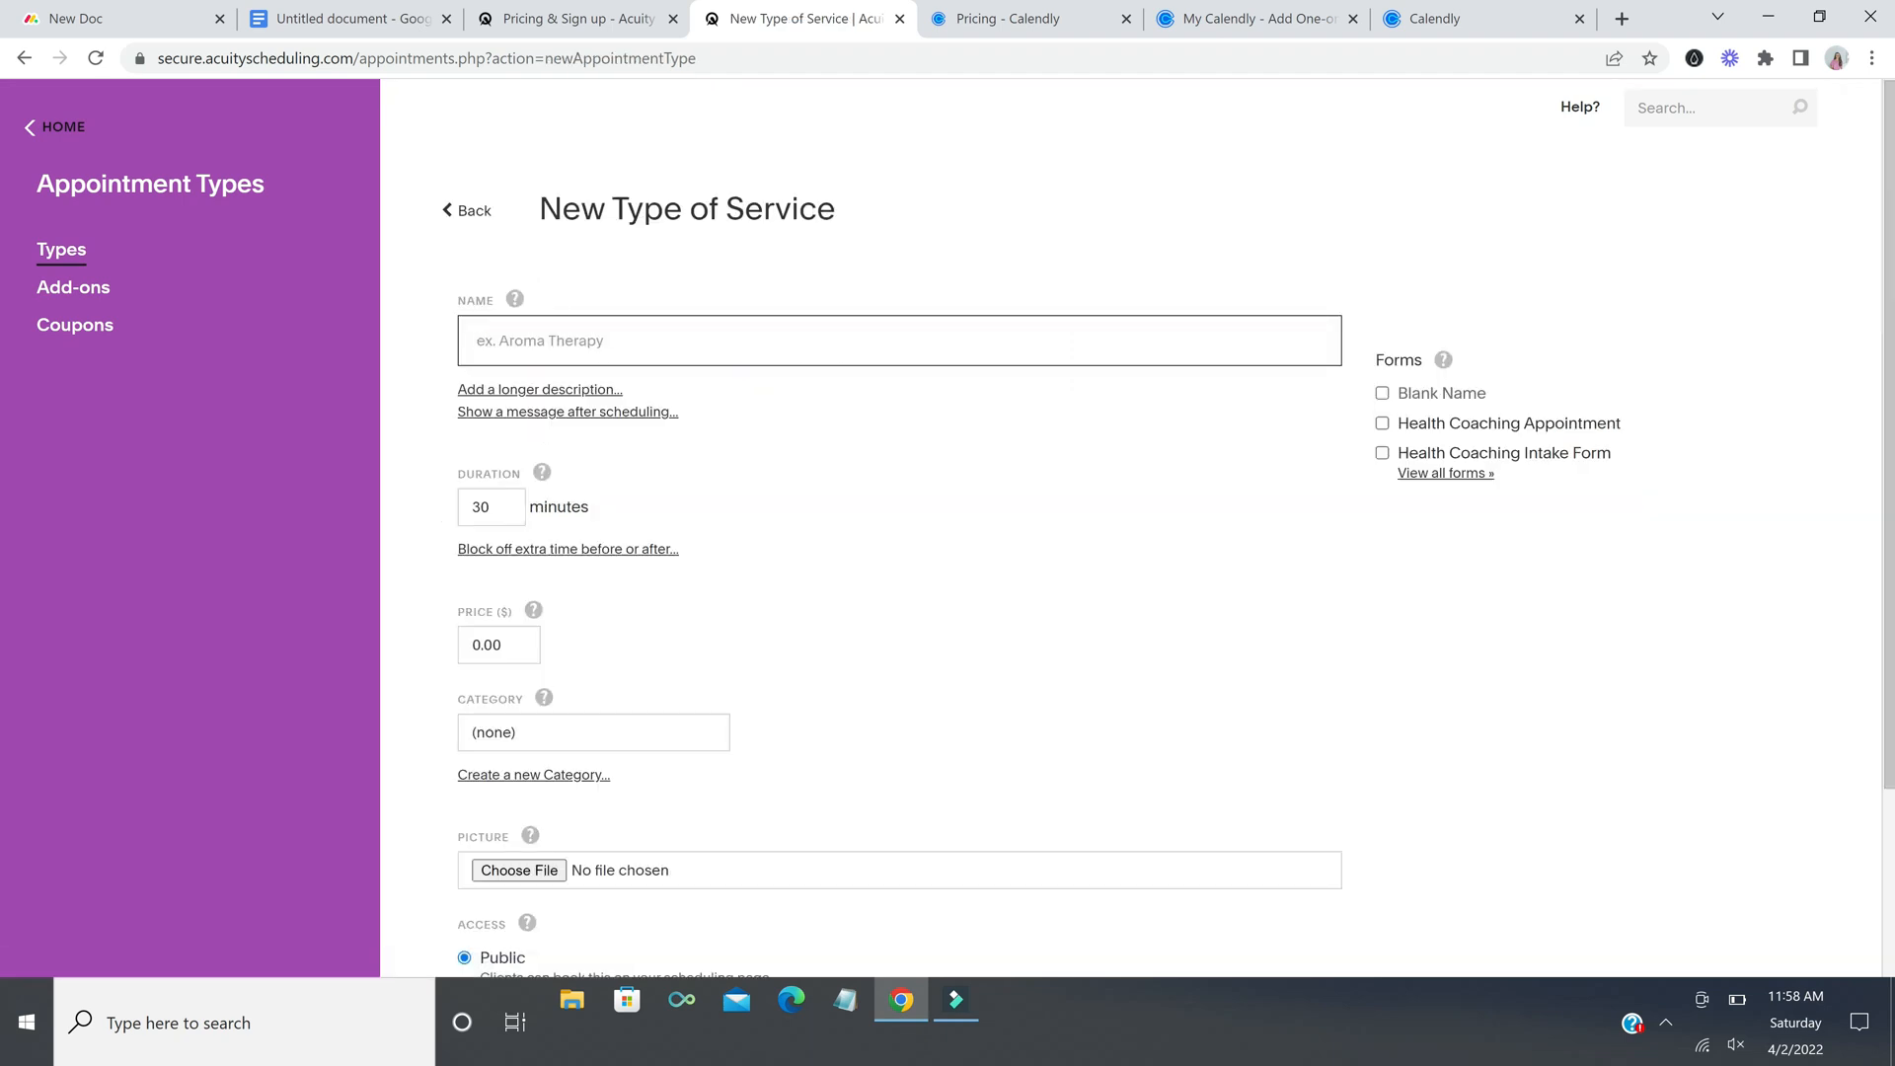
pyautogui.click(558, 340)
pyautogui.write('Fake')
pyautogui.click(635, 504)
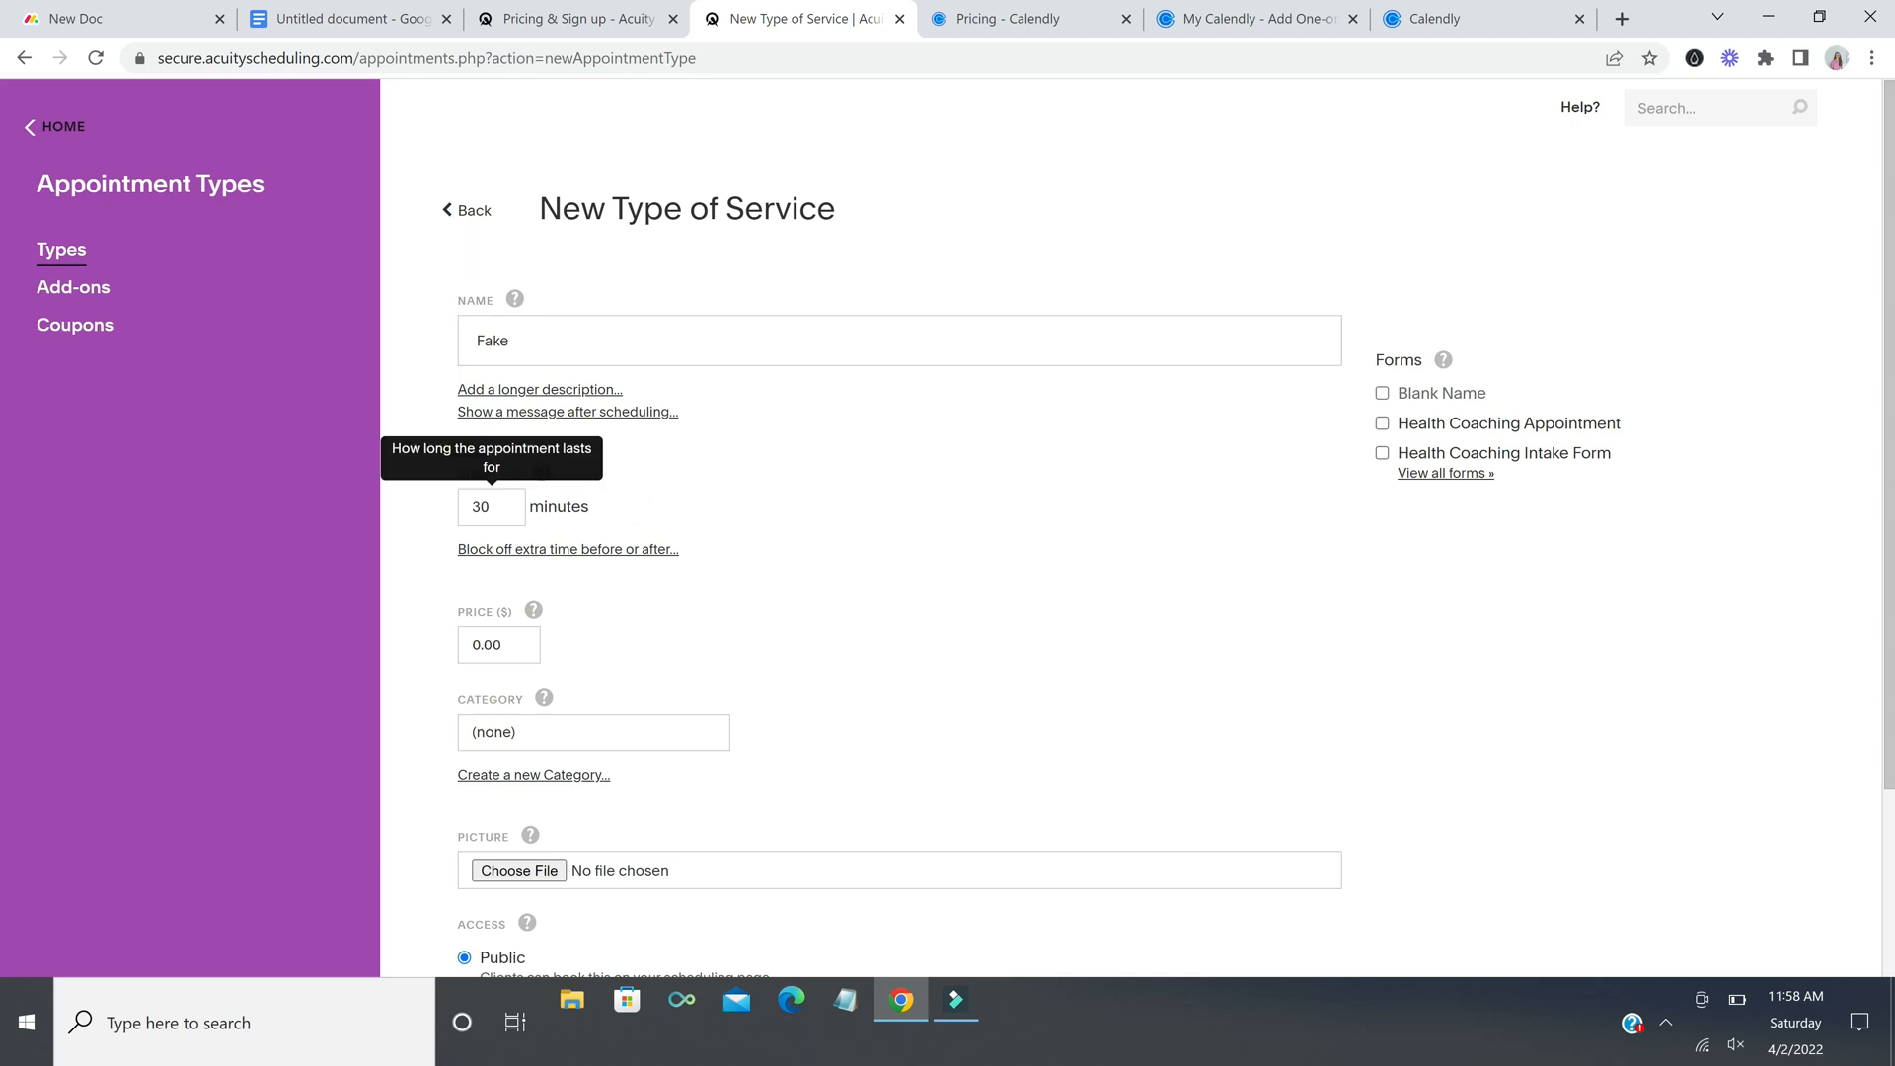
pyautogui.scroll(-1, 543, 631)
pyautogui.click(479, 533)
pyautogui.write('50')
pyautogui.press('Tab')
# Step: Create a new category named "Fake" and assign it to the new appointment type
pyautogui.click(676, 626)
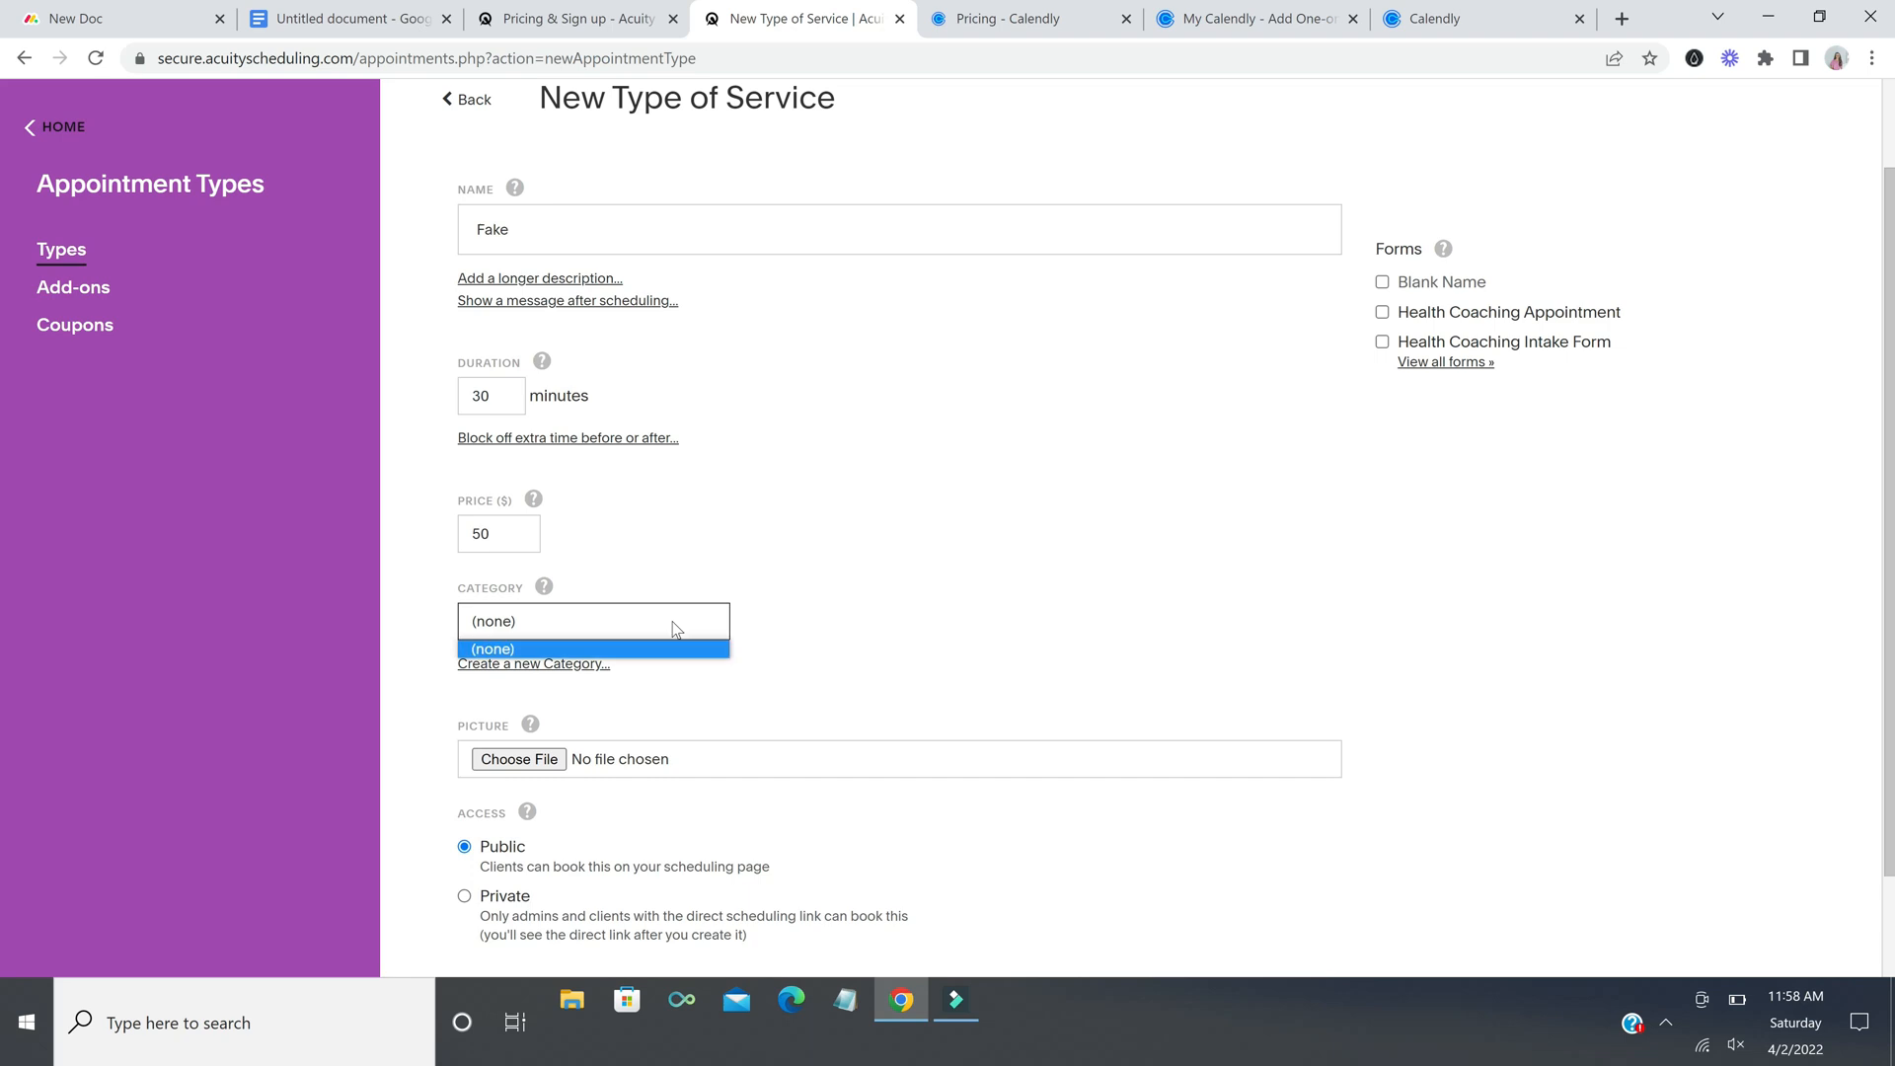
pyautogui.click(685, 681)
pyautogui.scroll(-1, 682, 673)
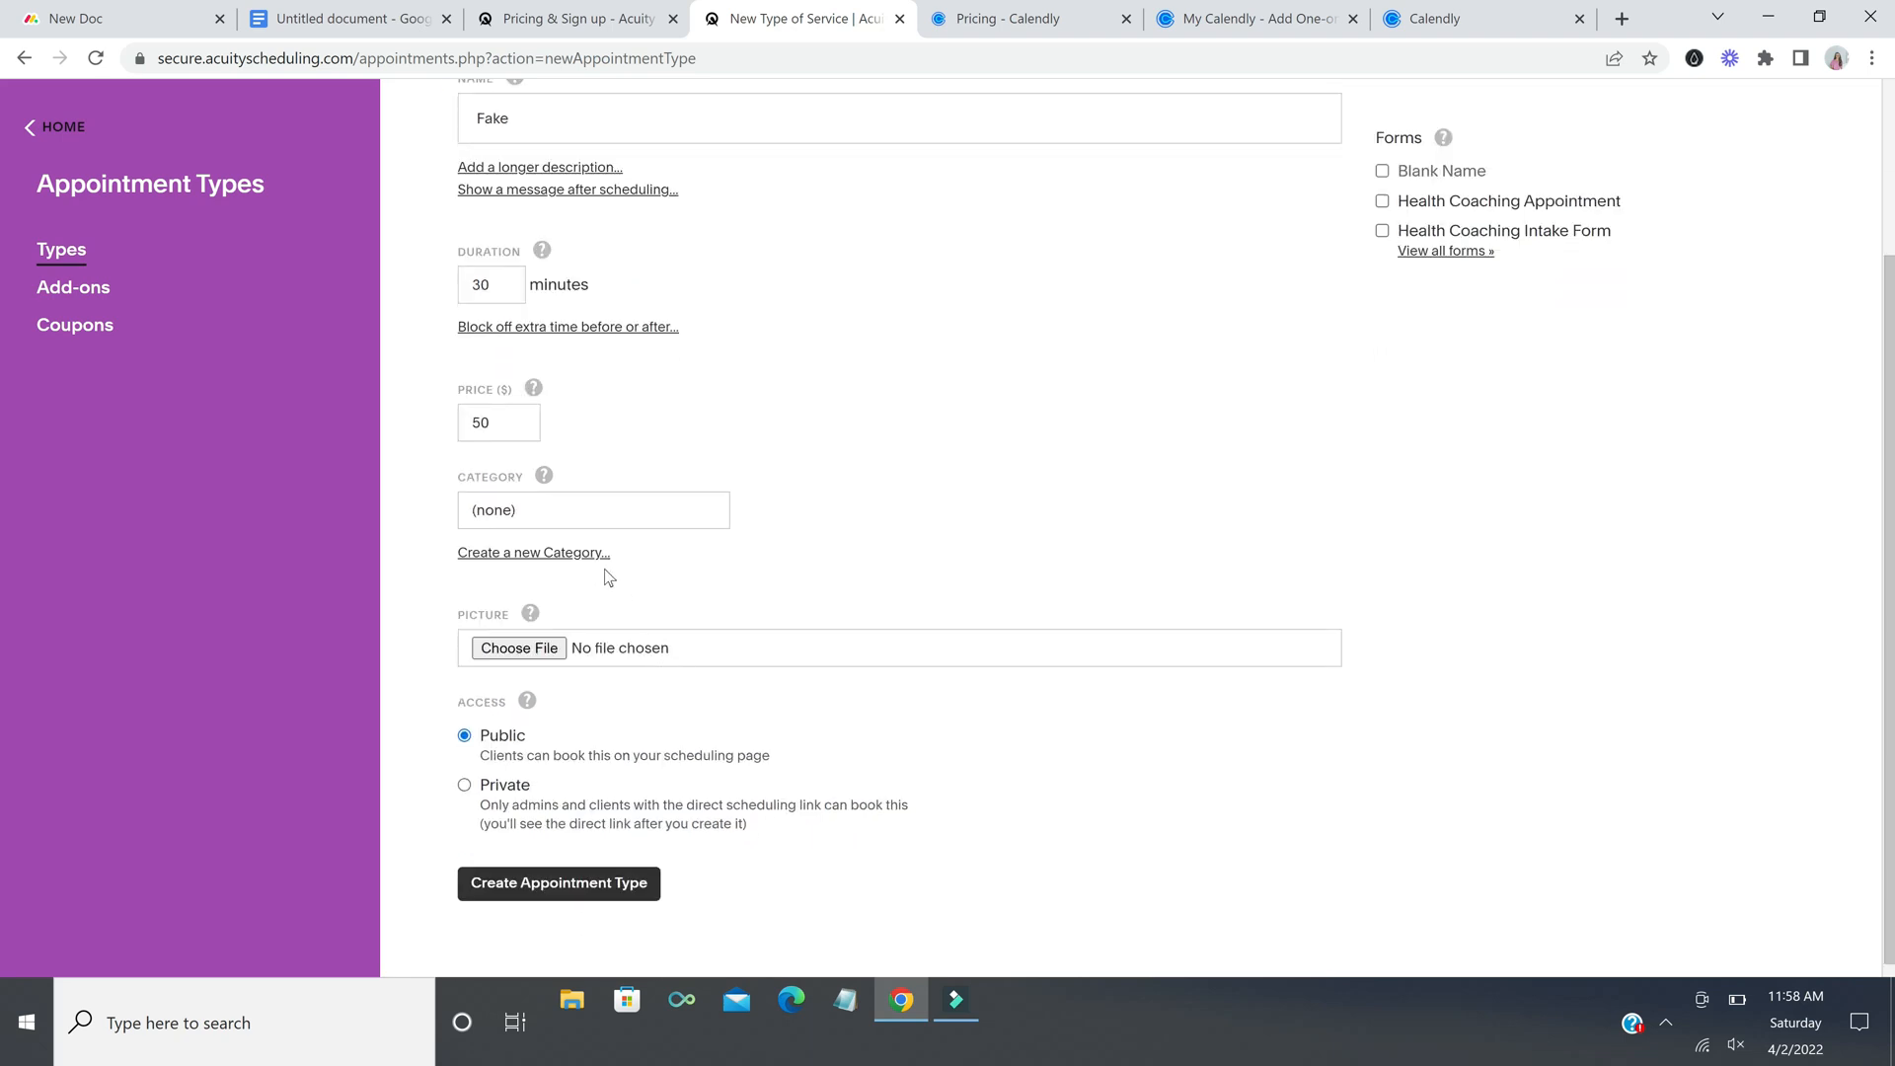
pyautogui.click(548, 554)
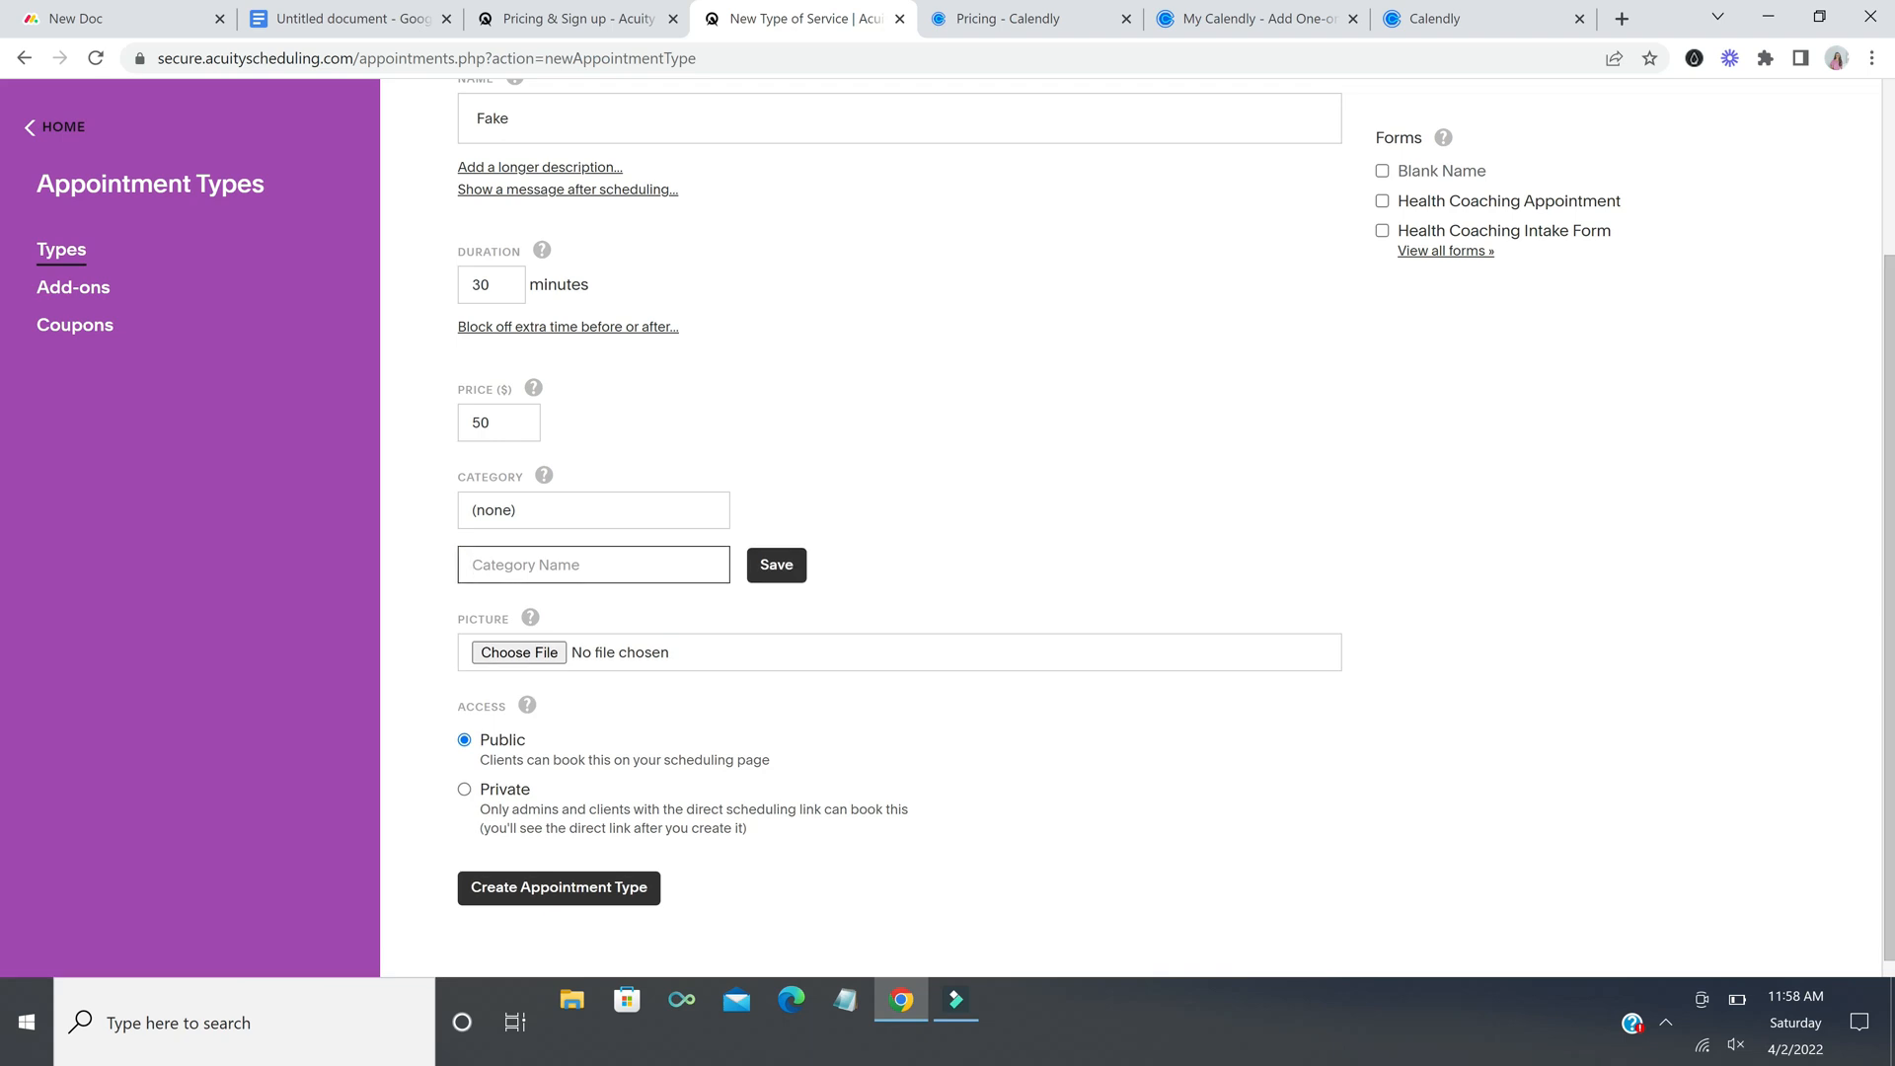
pyautogui.write('Fake')
pyautogui.click(776, 568)
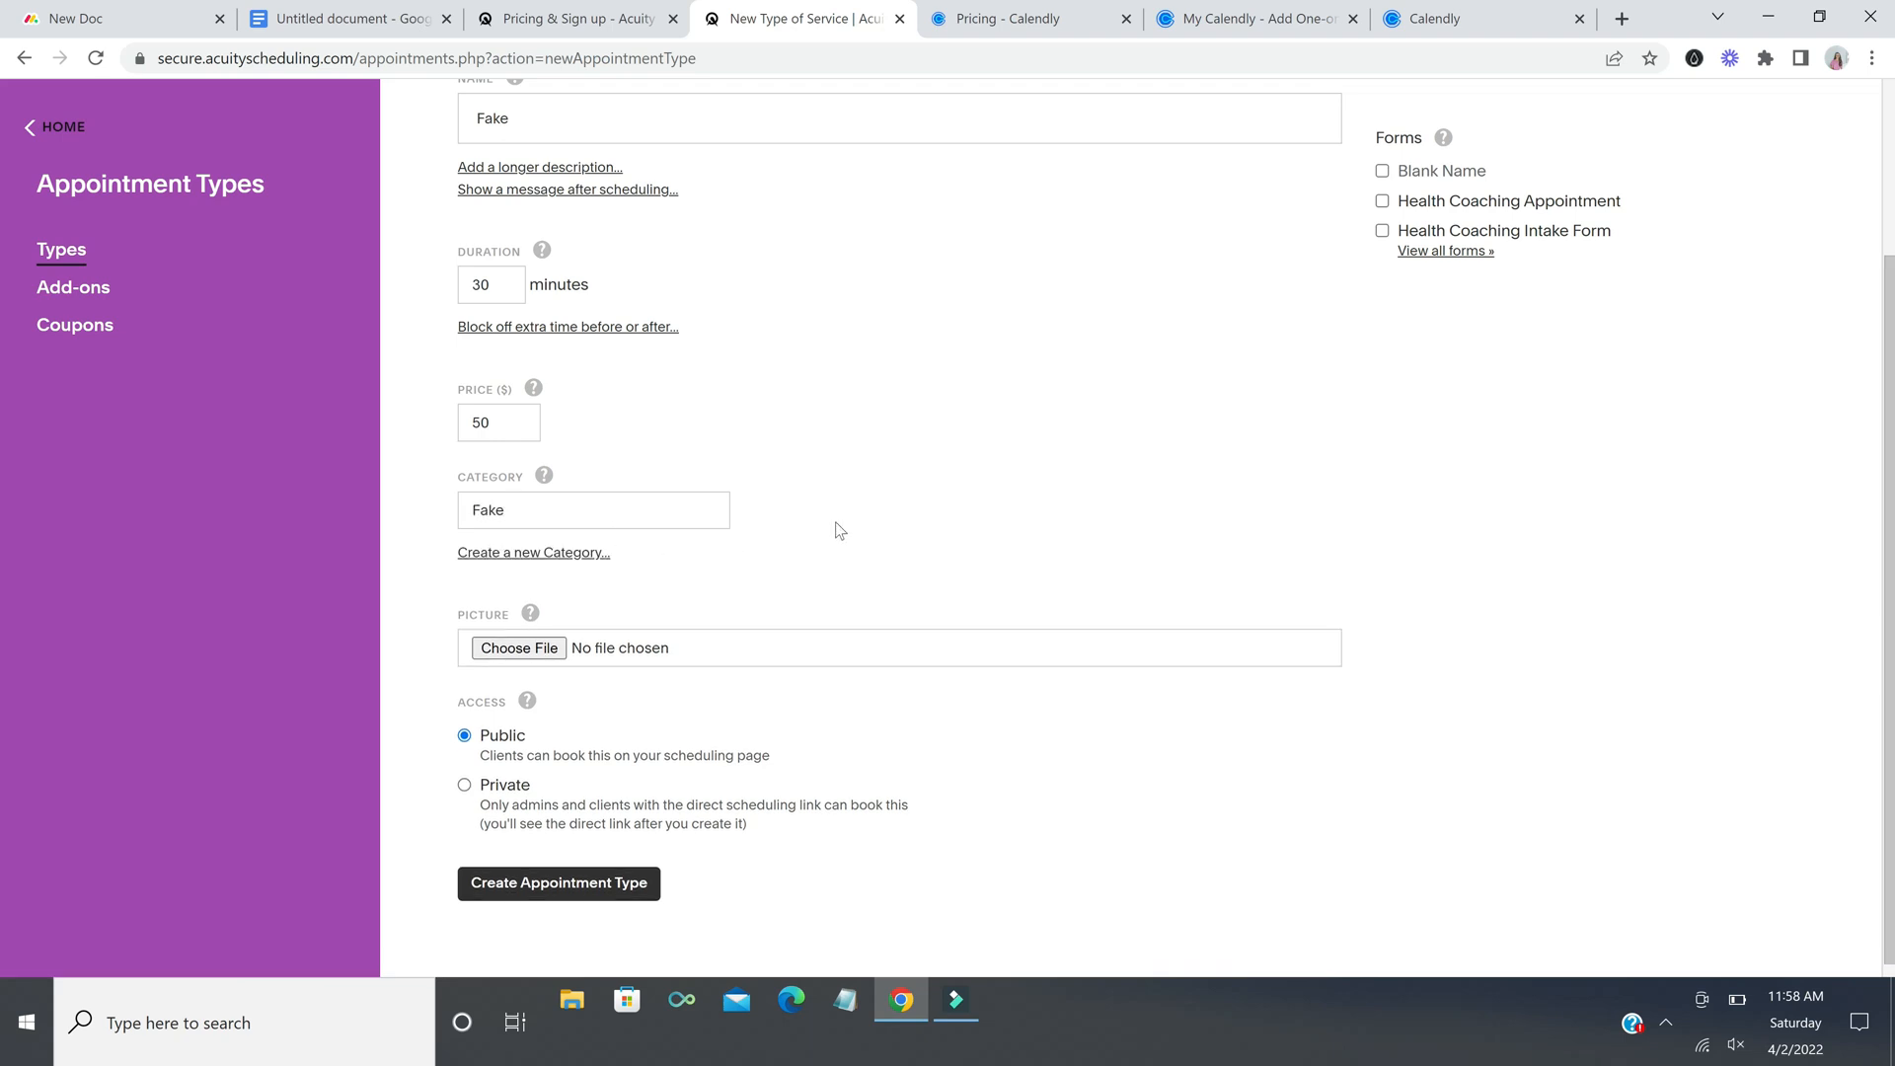
# Step: Attach the Blank Name form to the Fake service, keep its access public, and create the appointment type
pyautogui.scroll(-1, 607, 624)
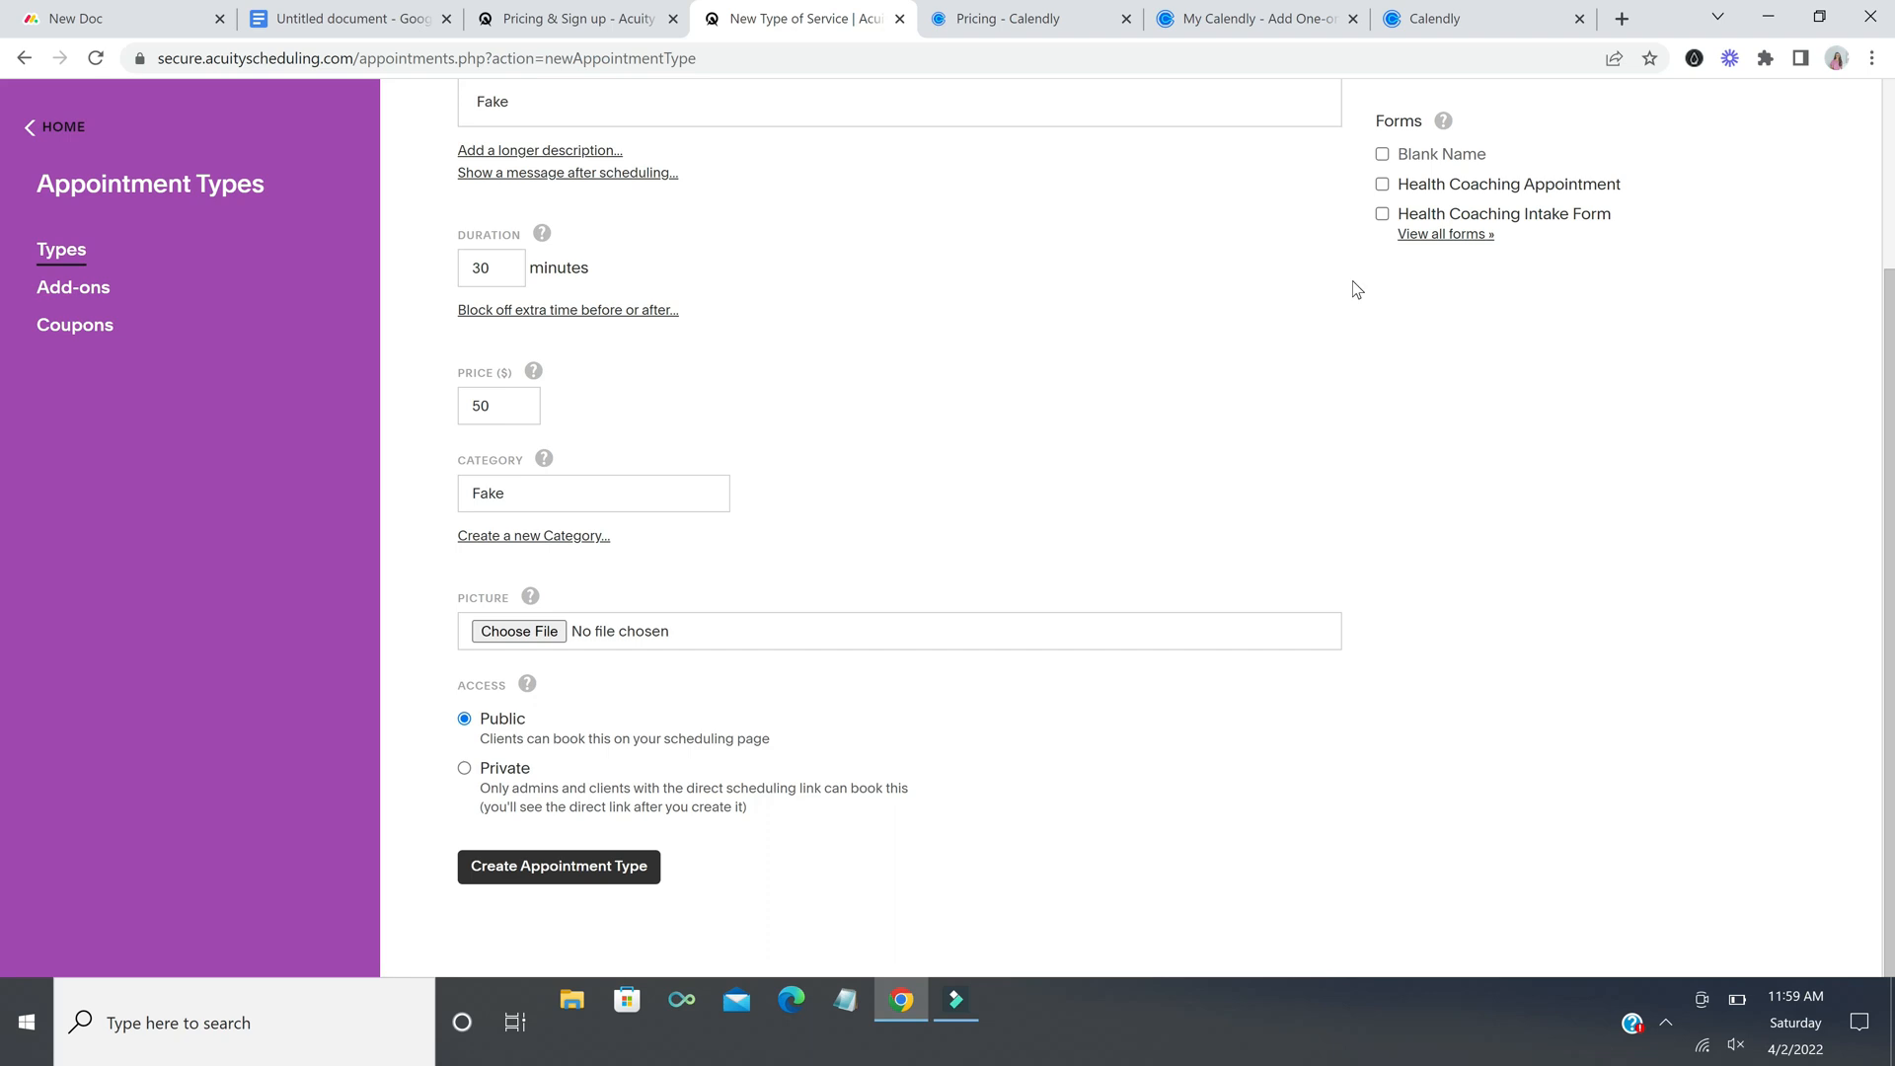
pyautogui.click(1382, 154)
pyautogui.click(1473, 160)
pyautogui.click(1473, 160)
pyautogui.click(617, 886)
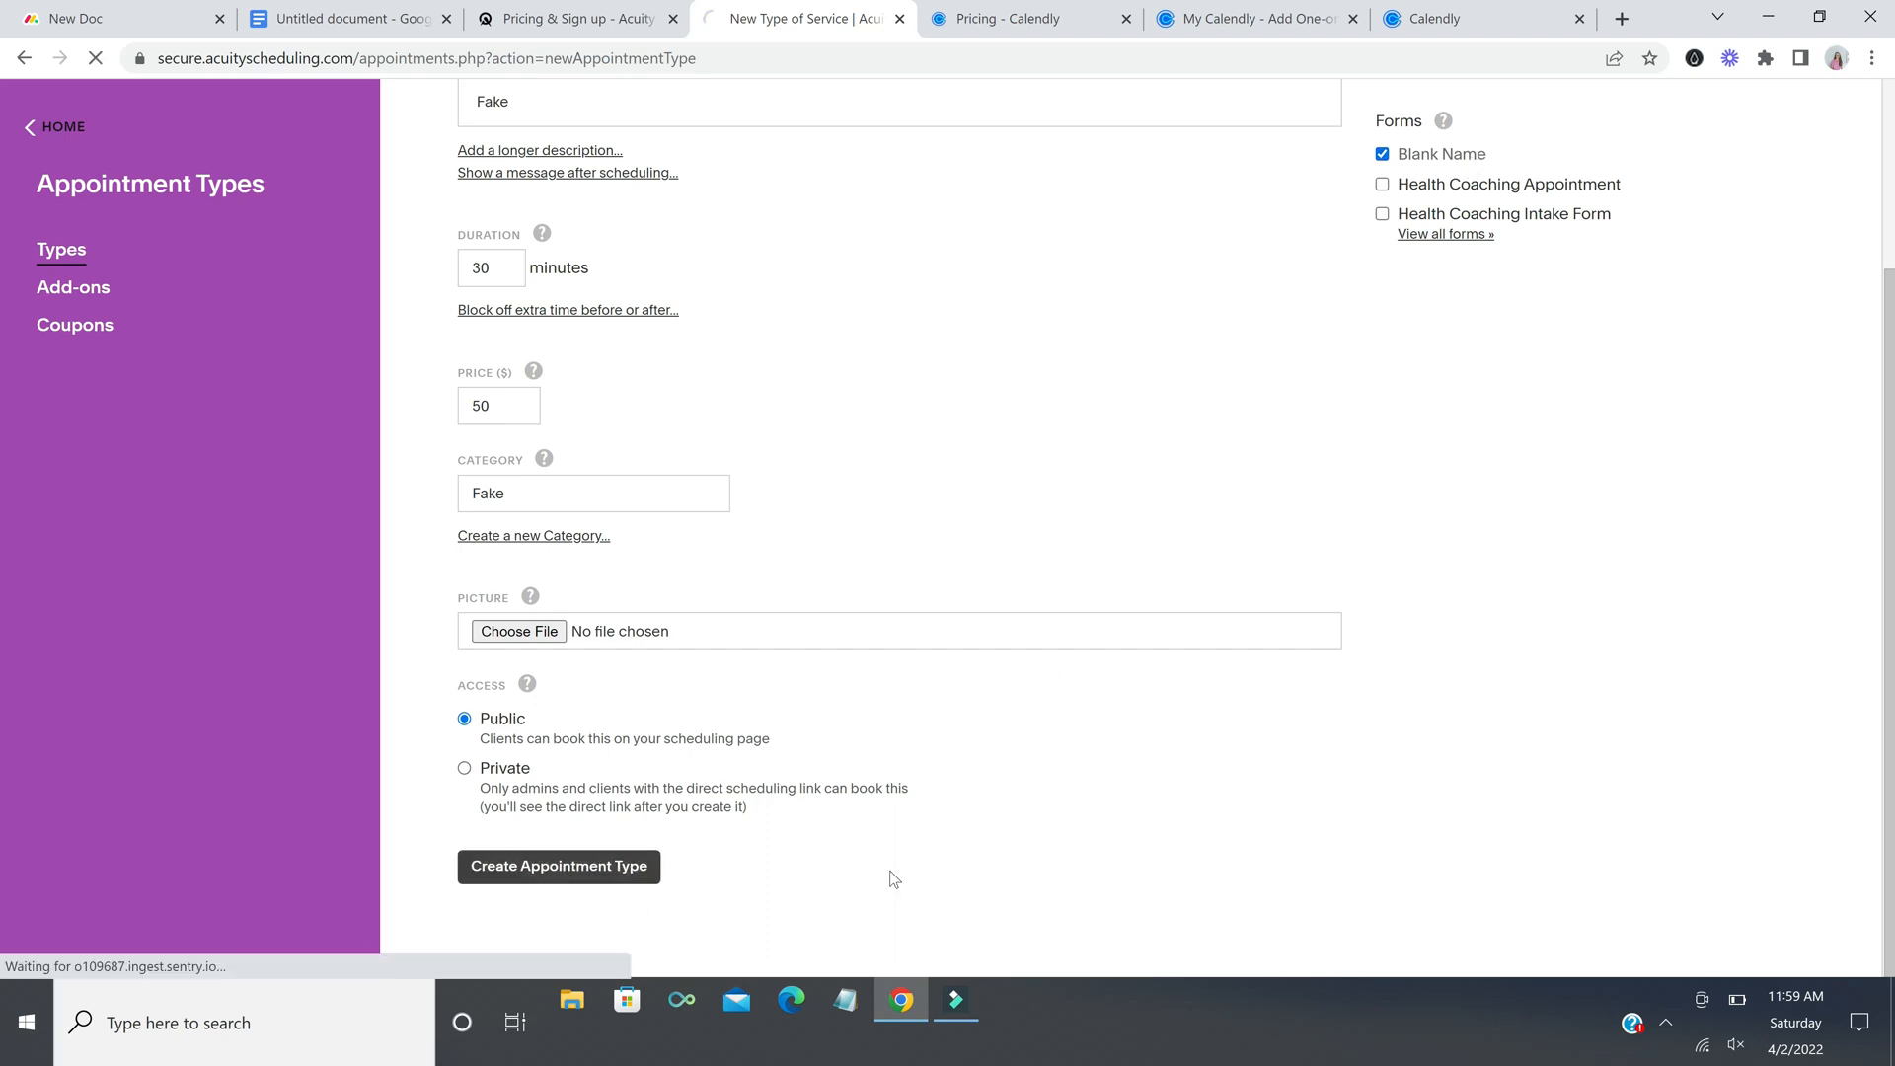
# Step: Go to the add-ons, review the fields of a new add-on, and cancel it without creating anything
pyautogui.click(57, 296)
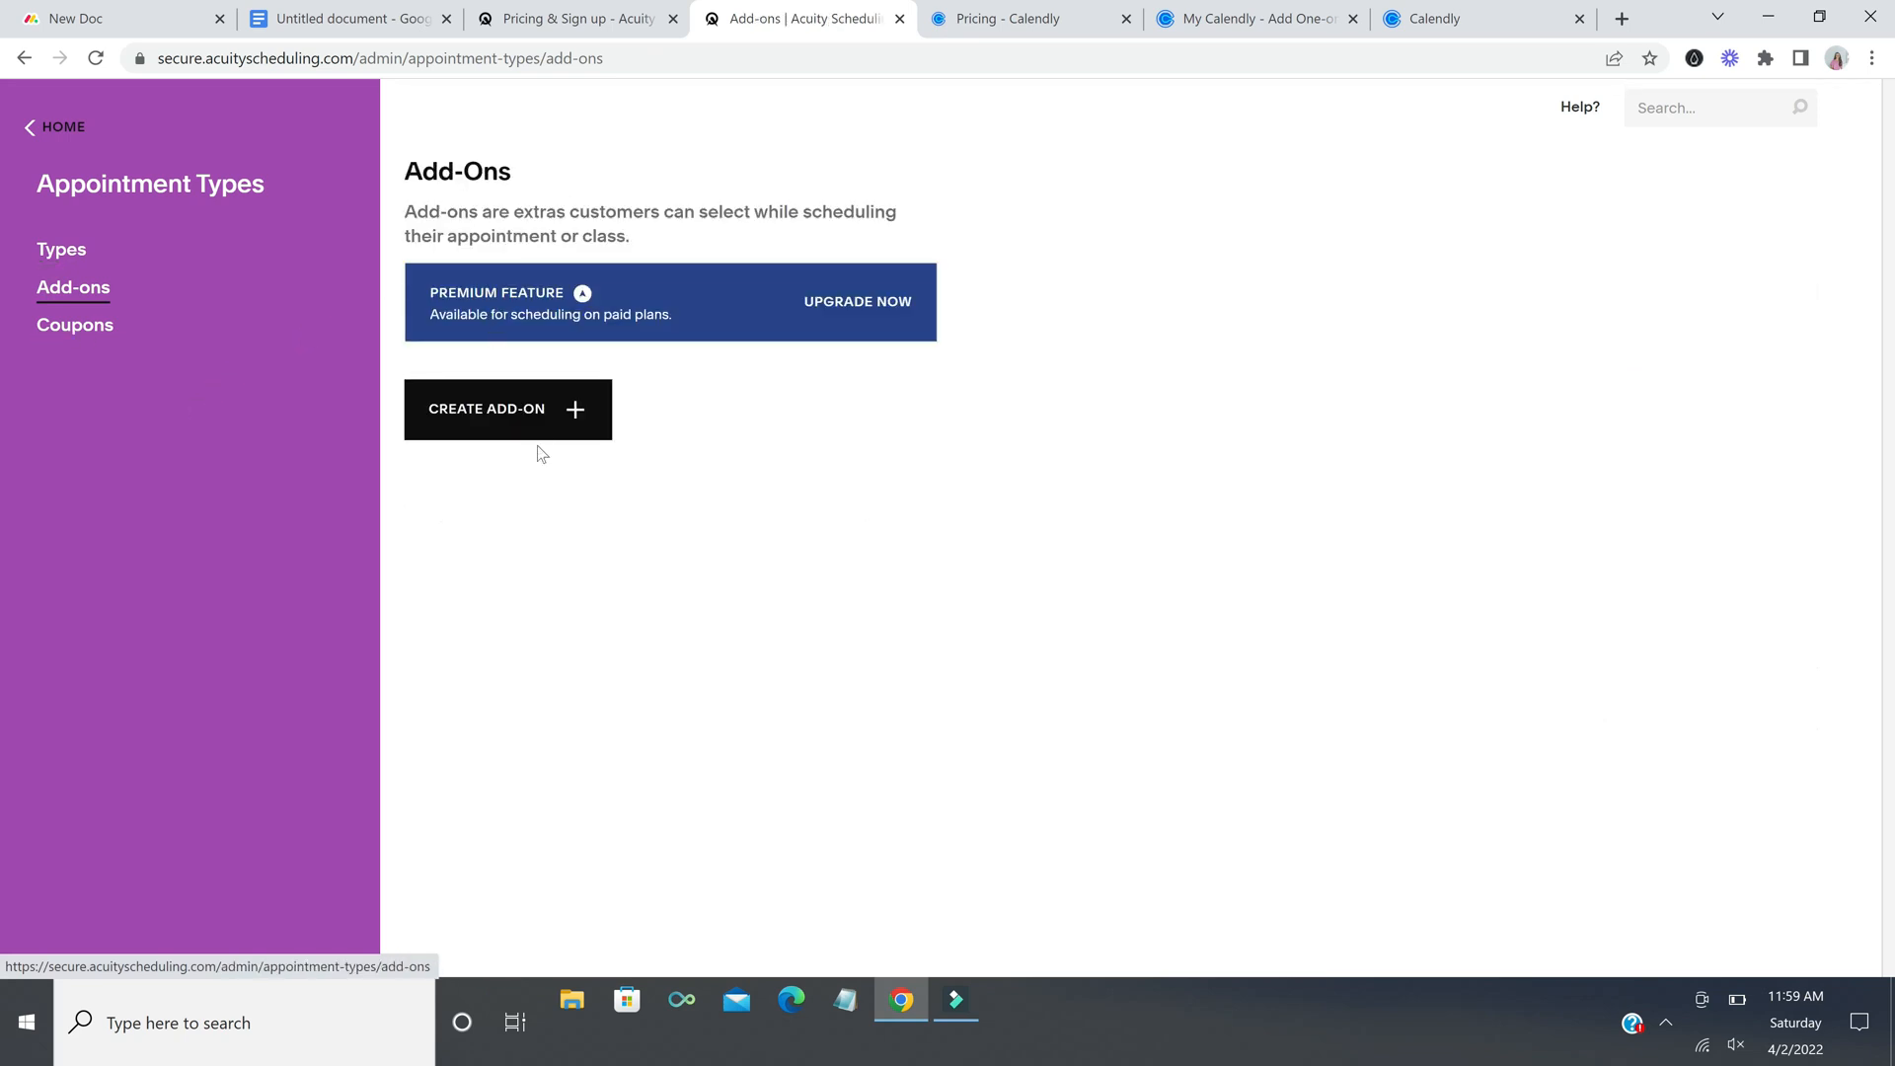
pyautogui.click(519, 419)
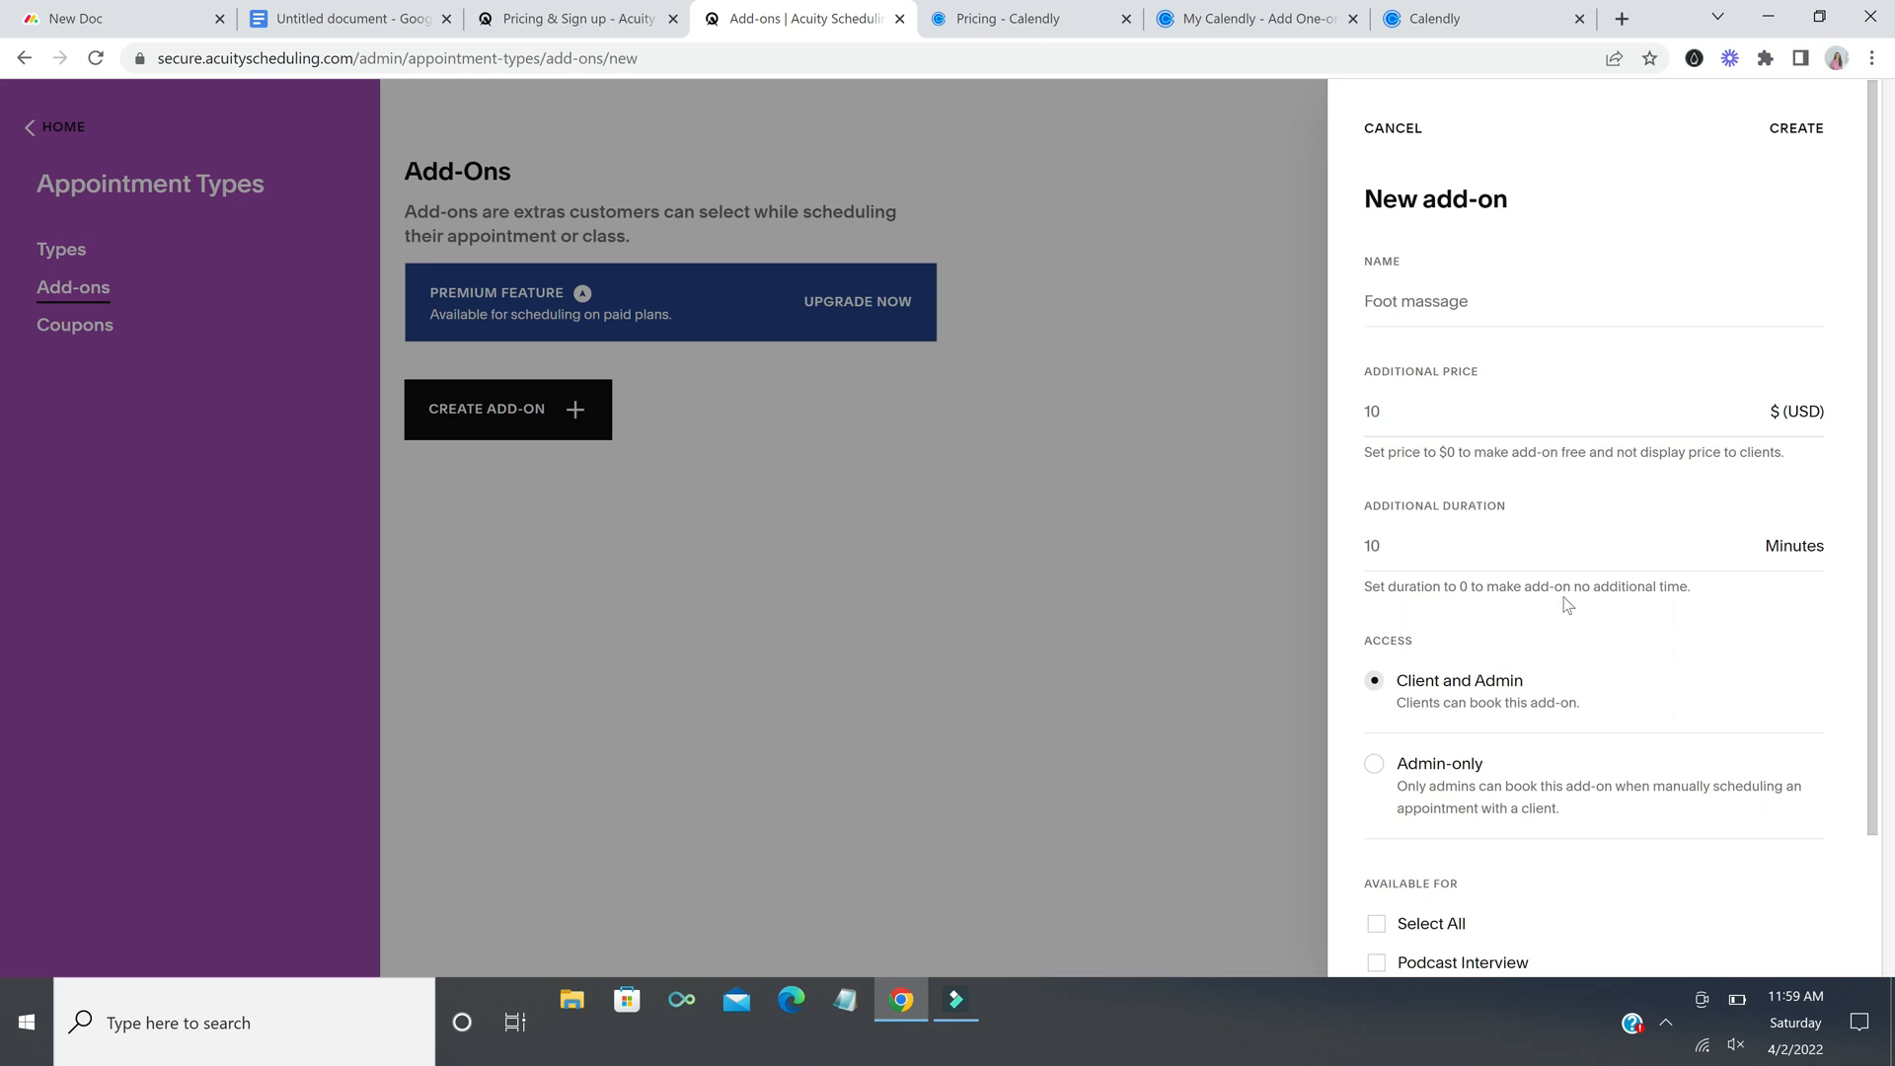
pyautogui.scroll(-2, 1565, 493)
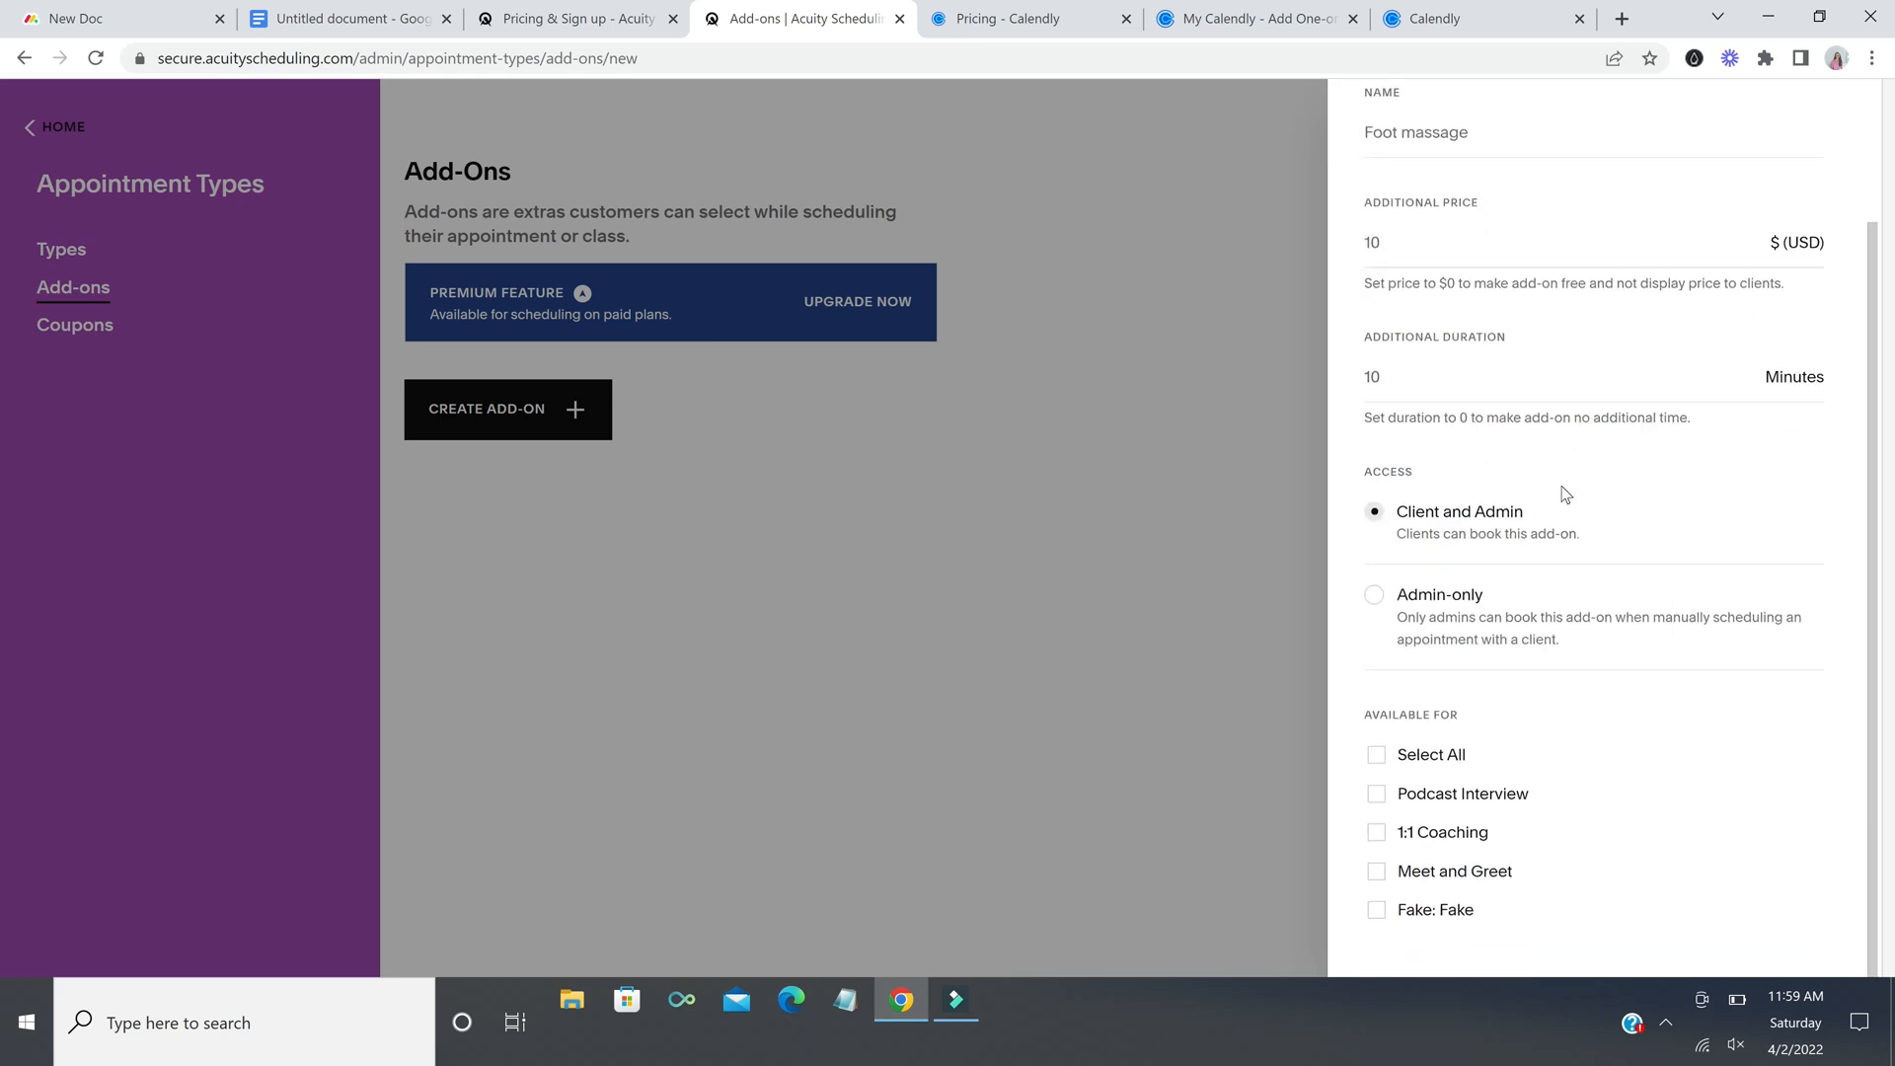
pyautogui.scroll(2, 1564, 494)
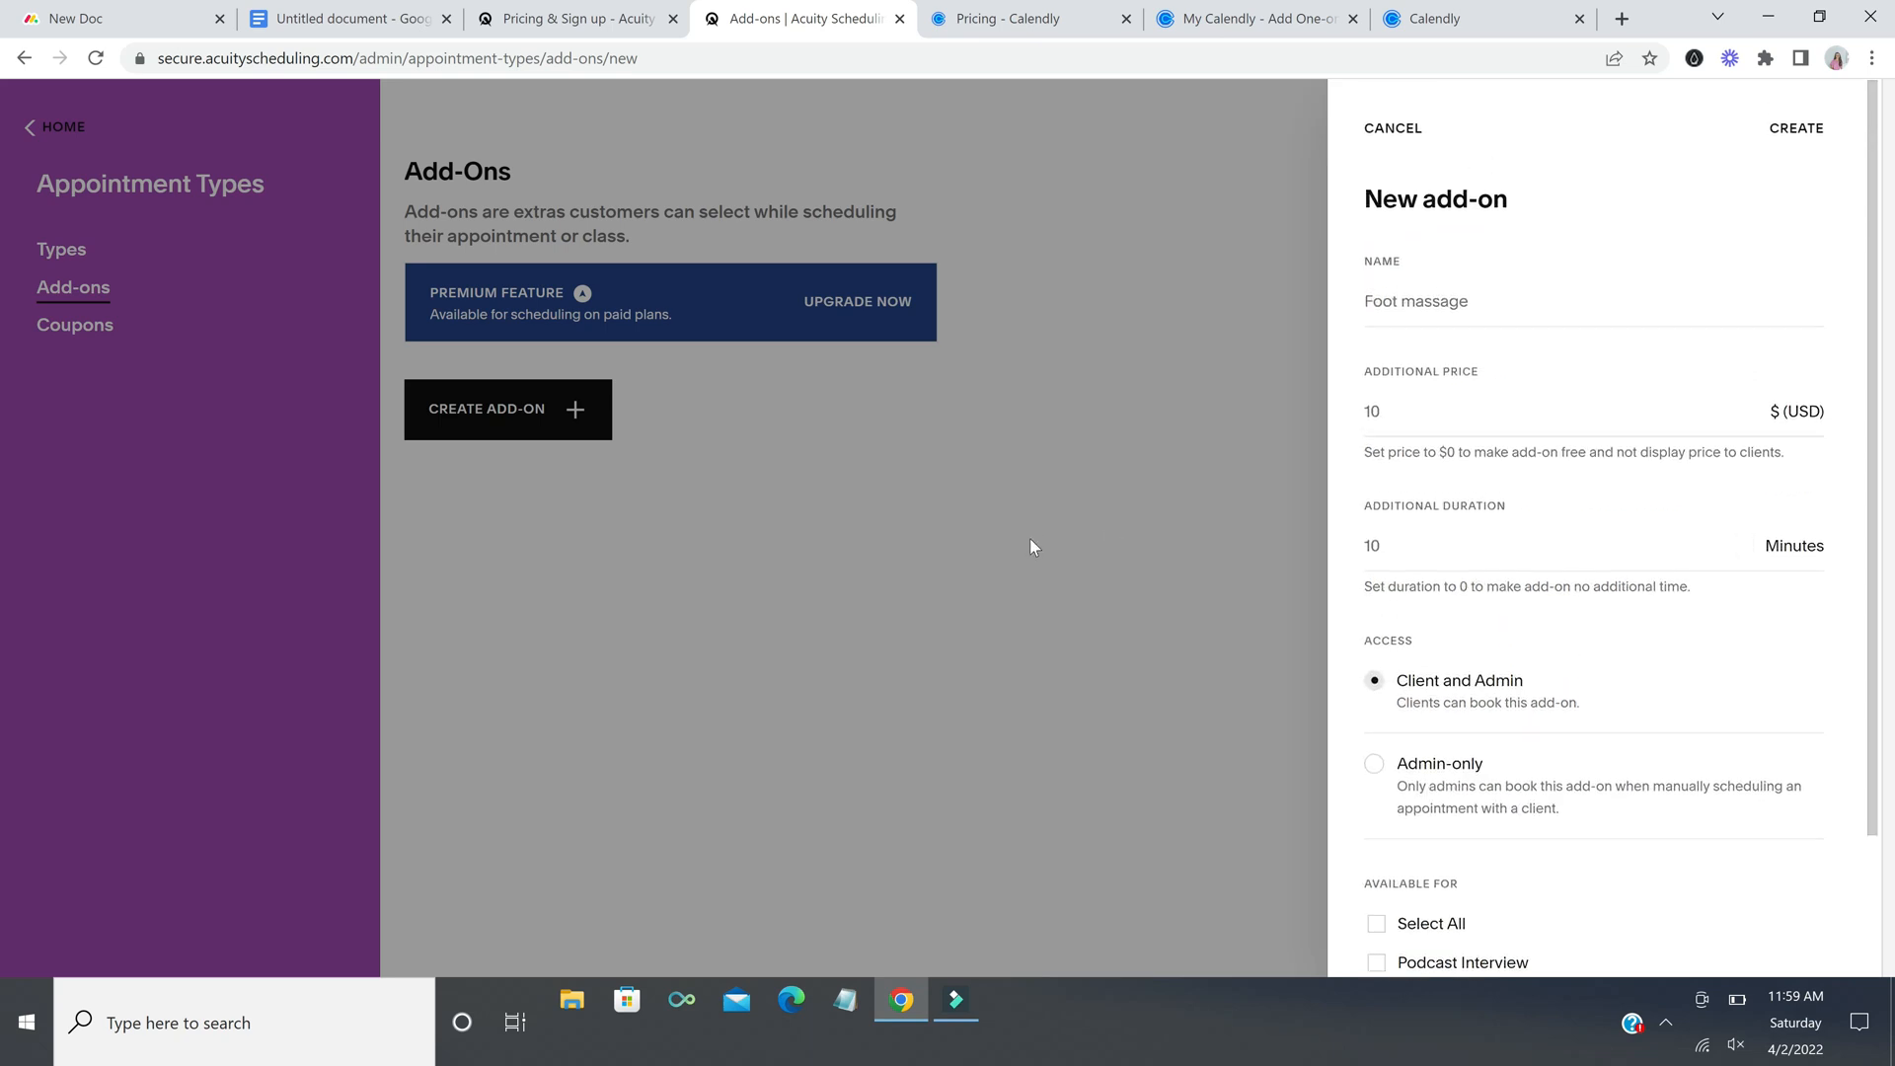
pyautogui.click(1362, 146)
# Step: Start a new appointment coupon with the code 2022 and a 20 percent discount, keeping one use per customer
pyautogui.click(75, 330)
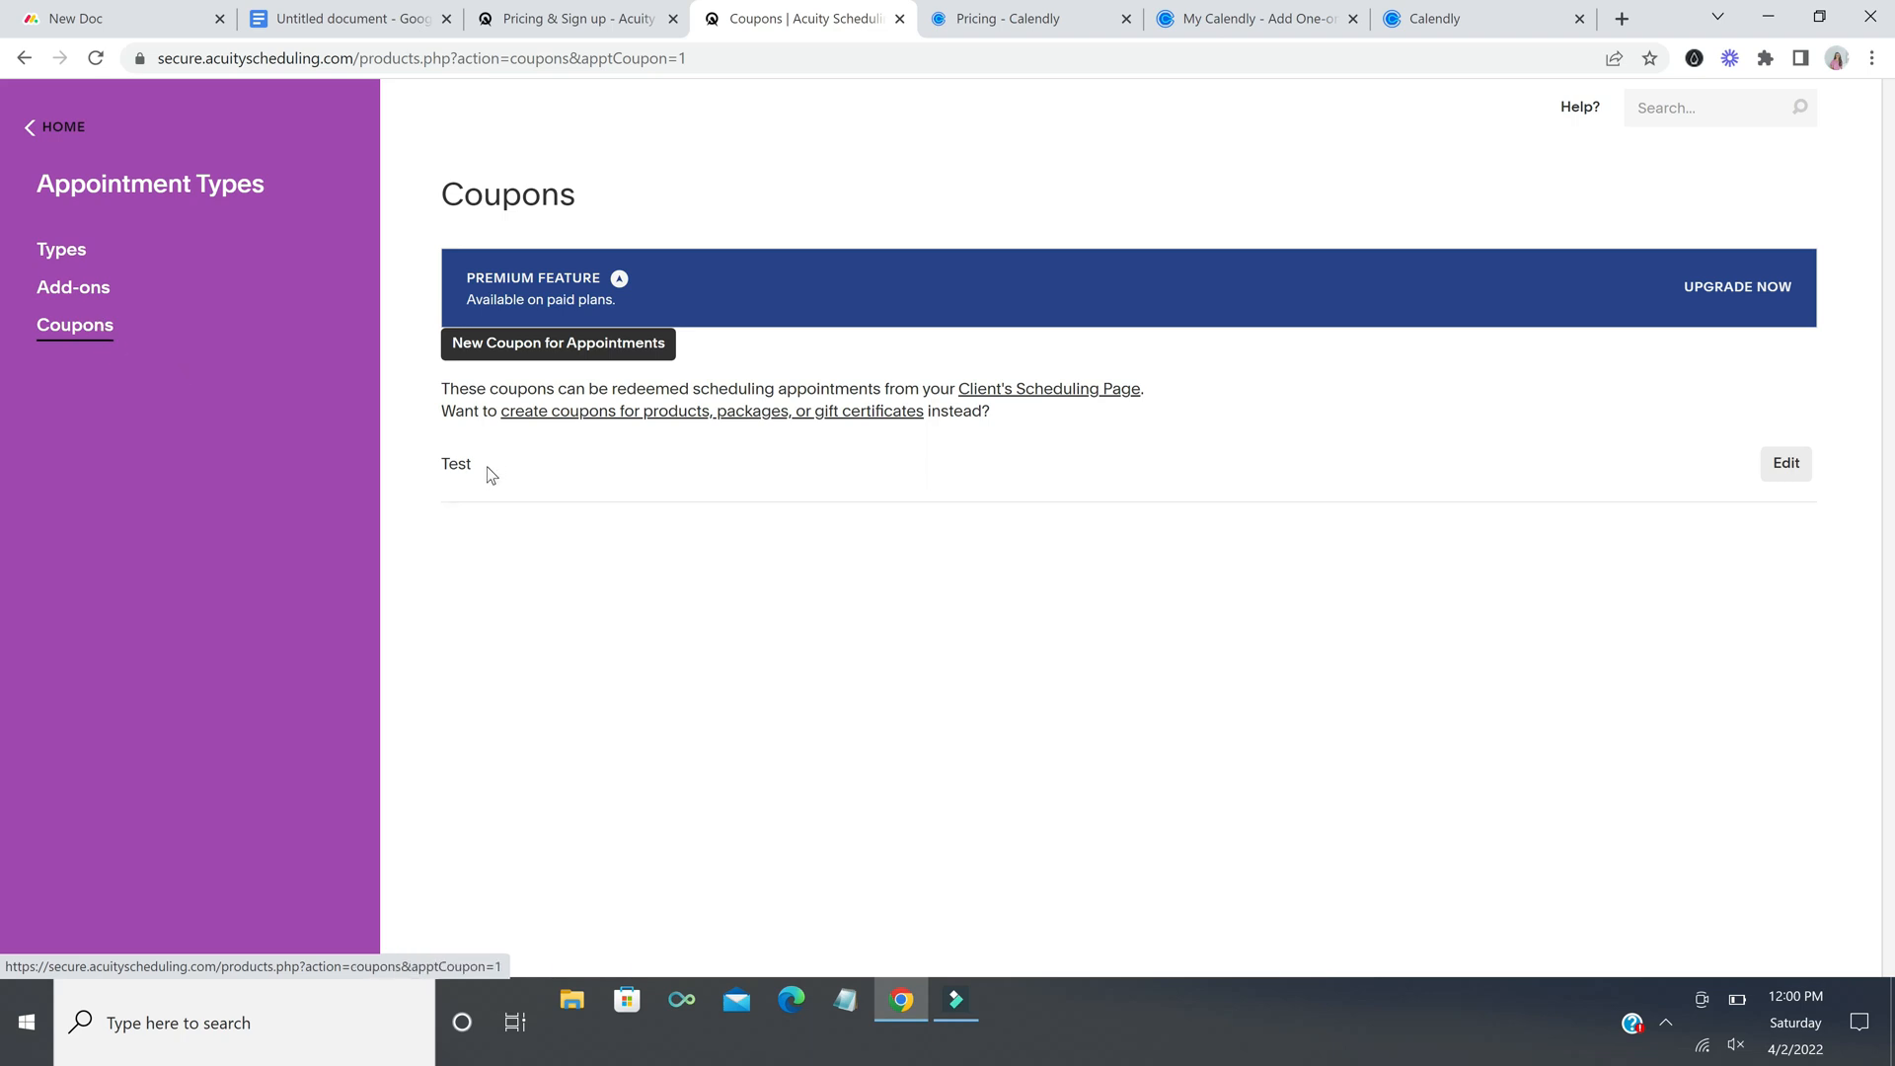
pyautogui.click(617, 452)
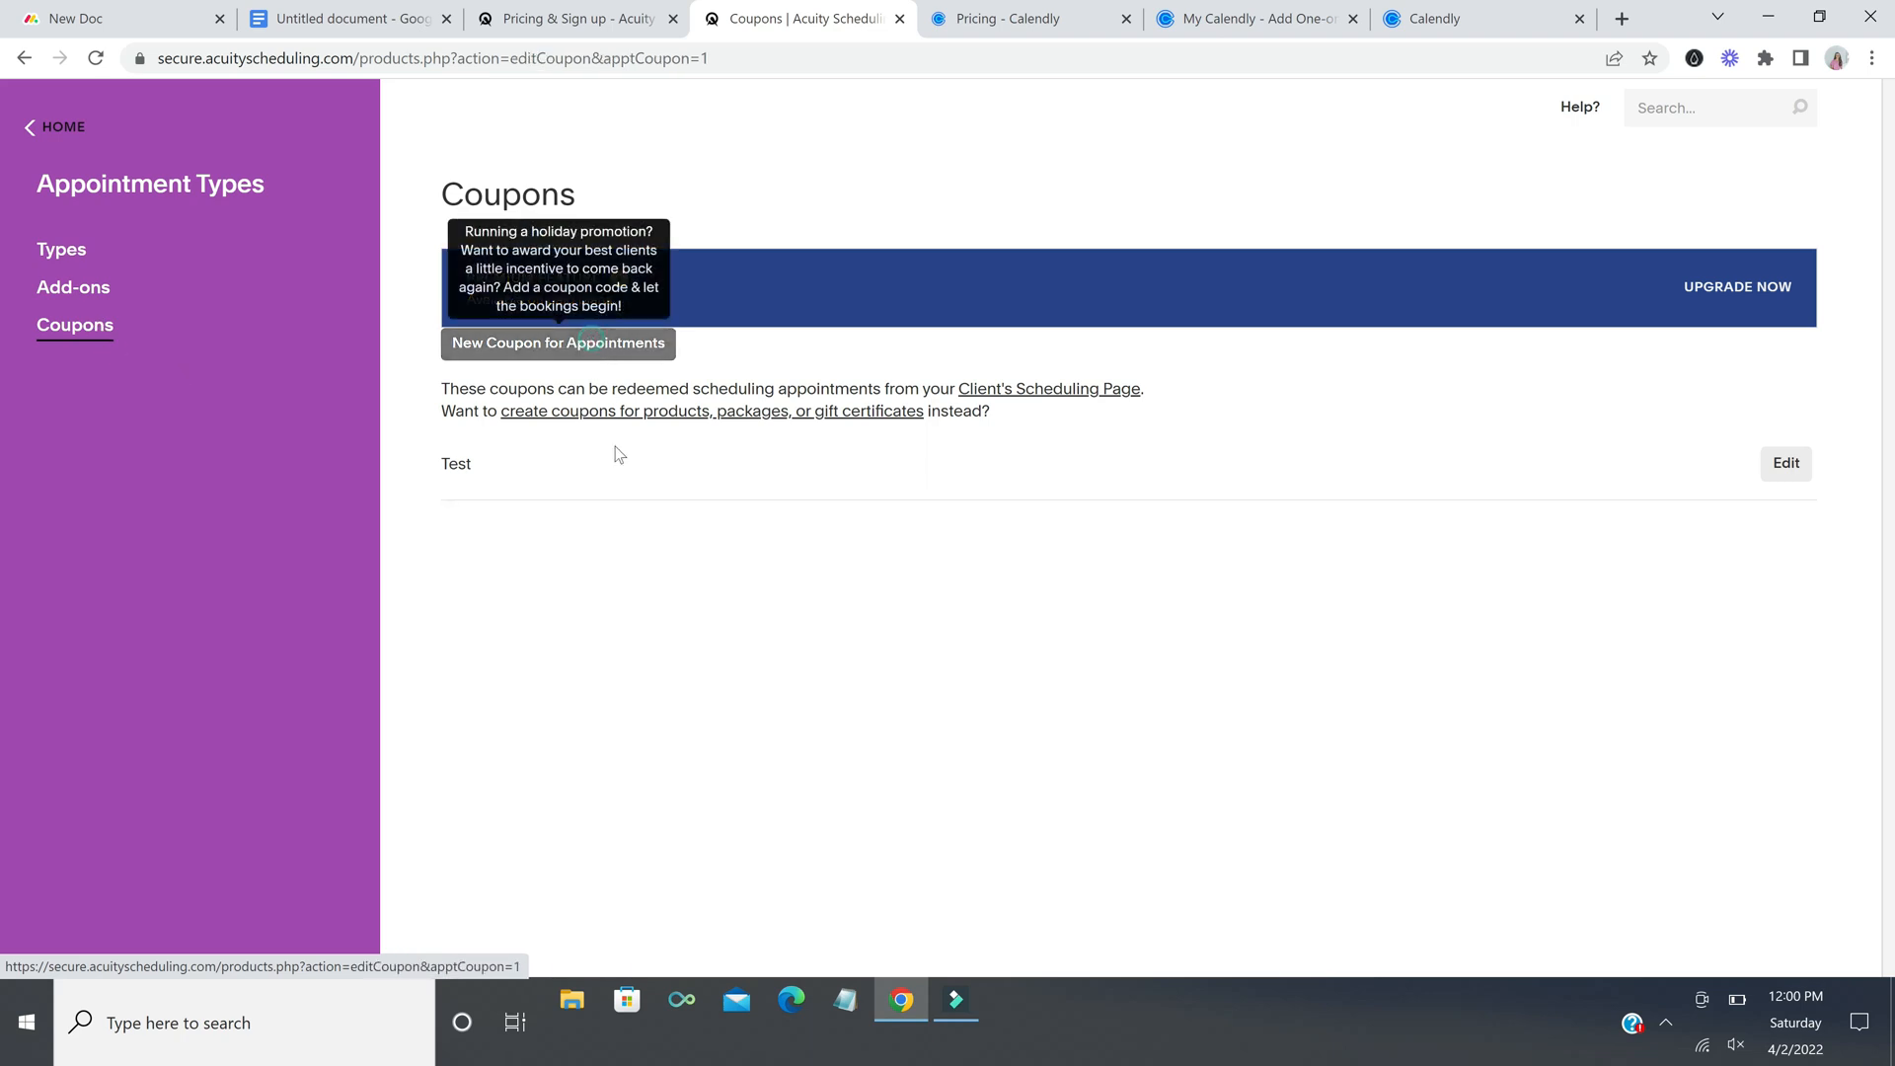
pyautogui.click(583, 415)
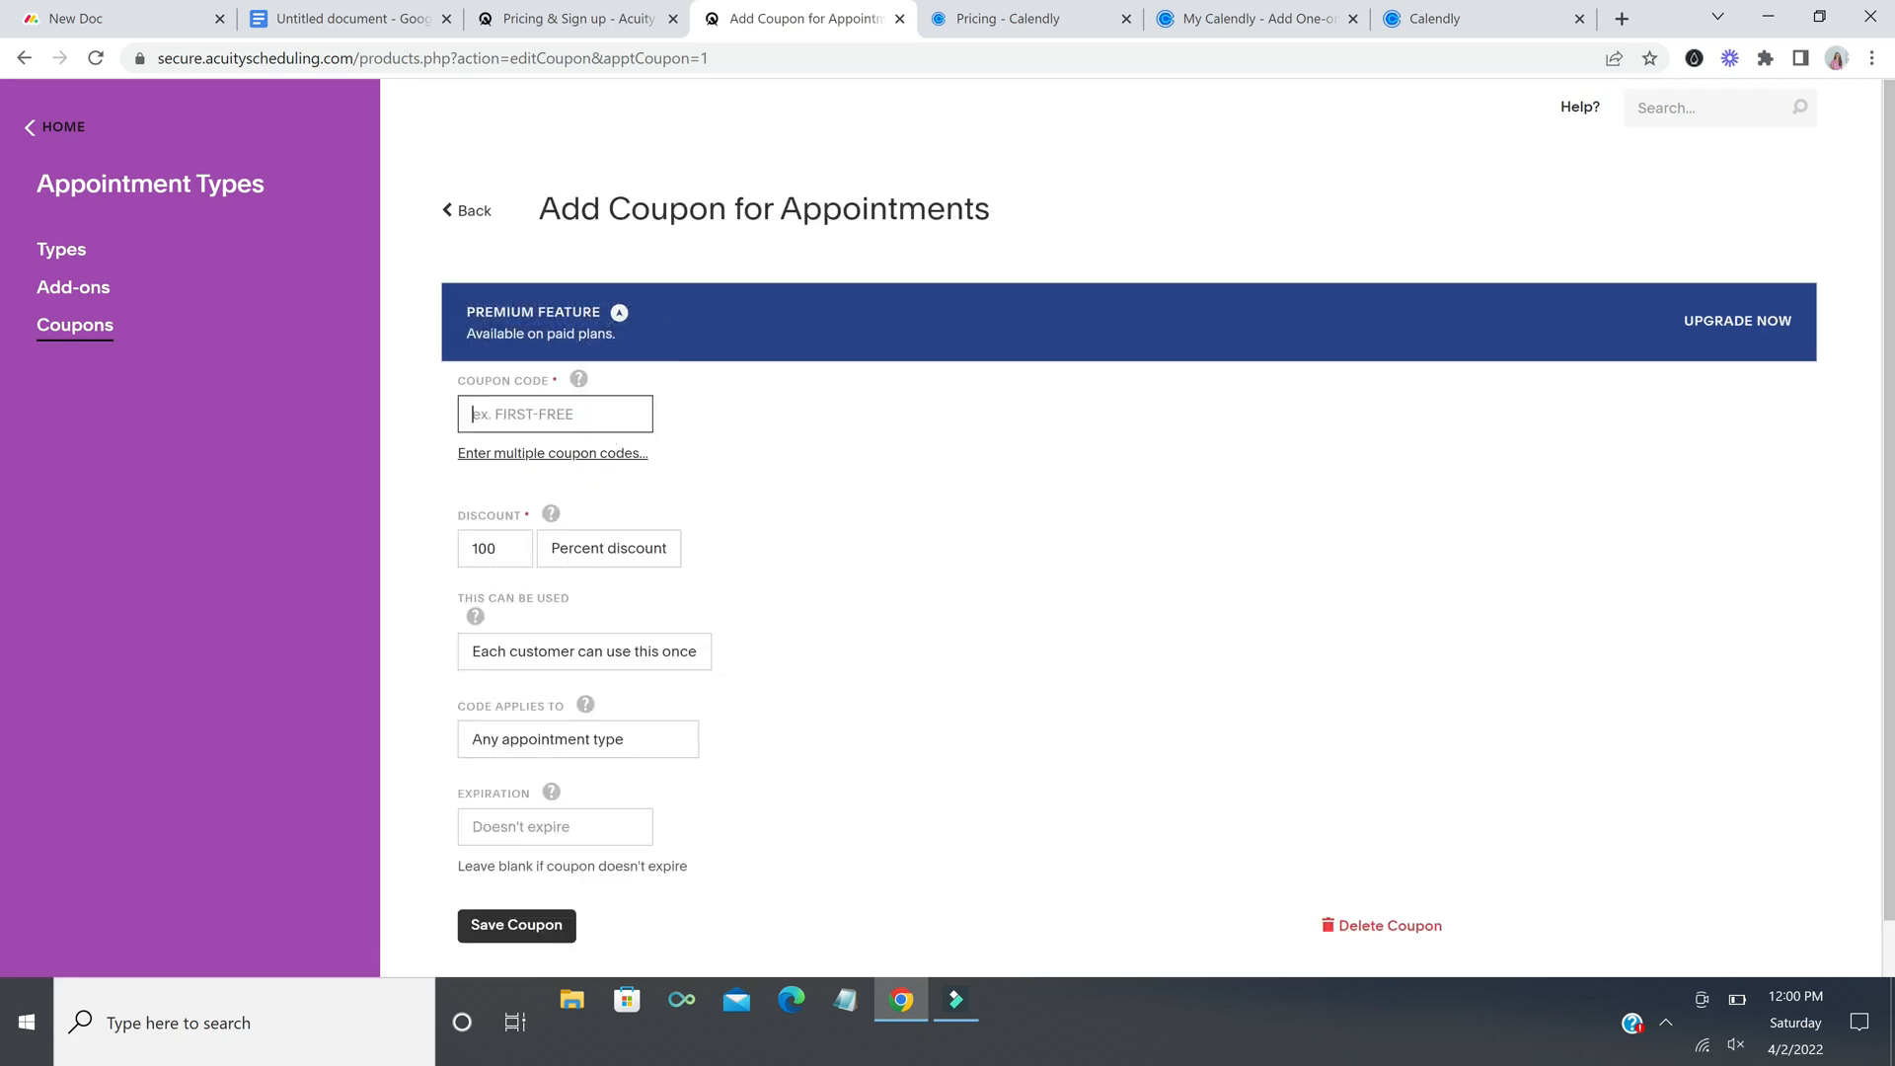
pyautogui.write('2022')
pyautogui.press('Tab')
pyautogui.press('Tab')
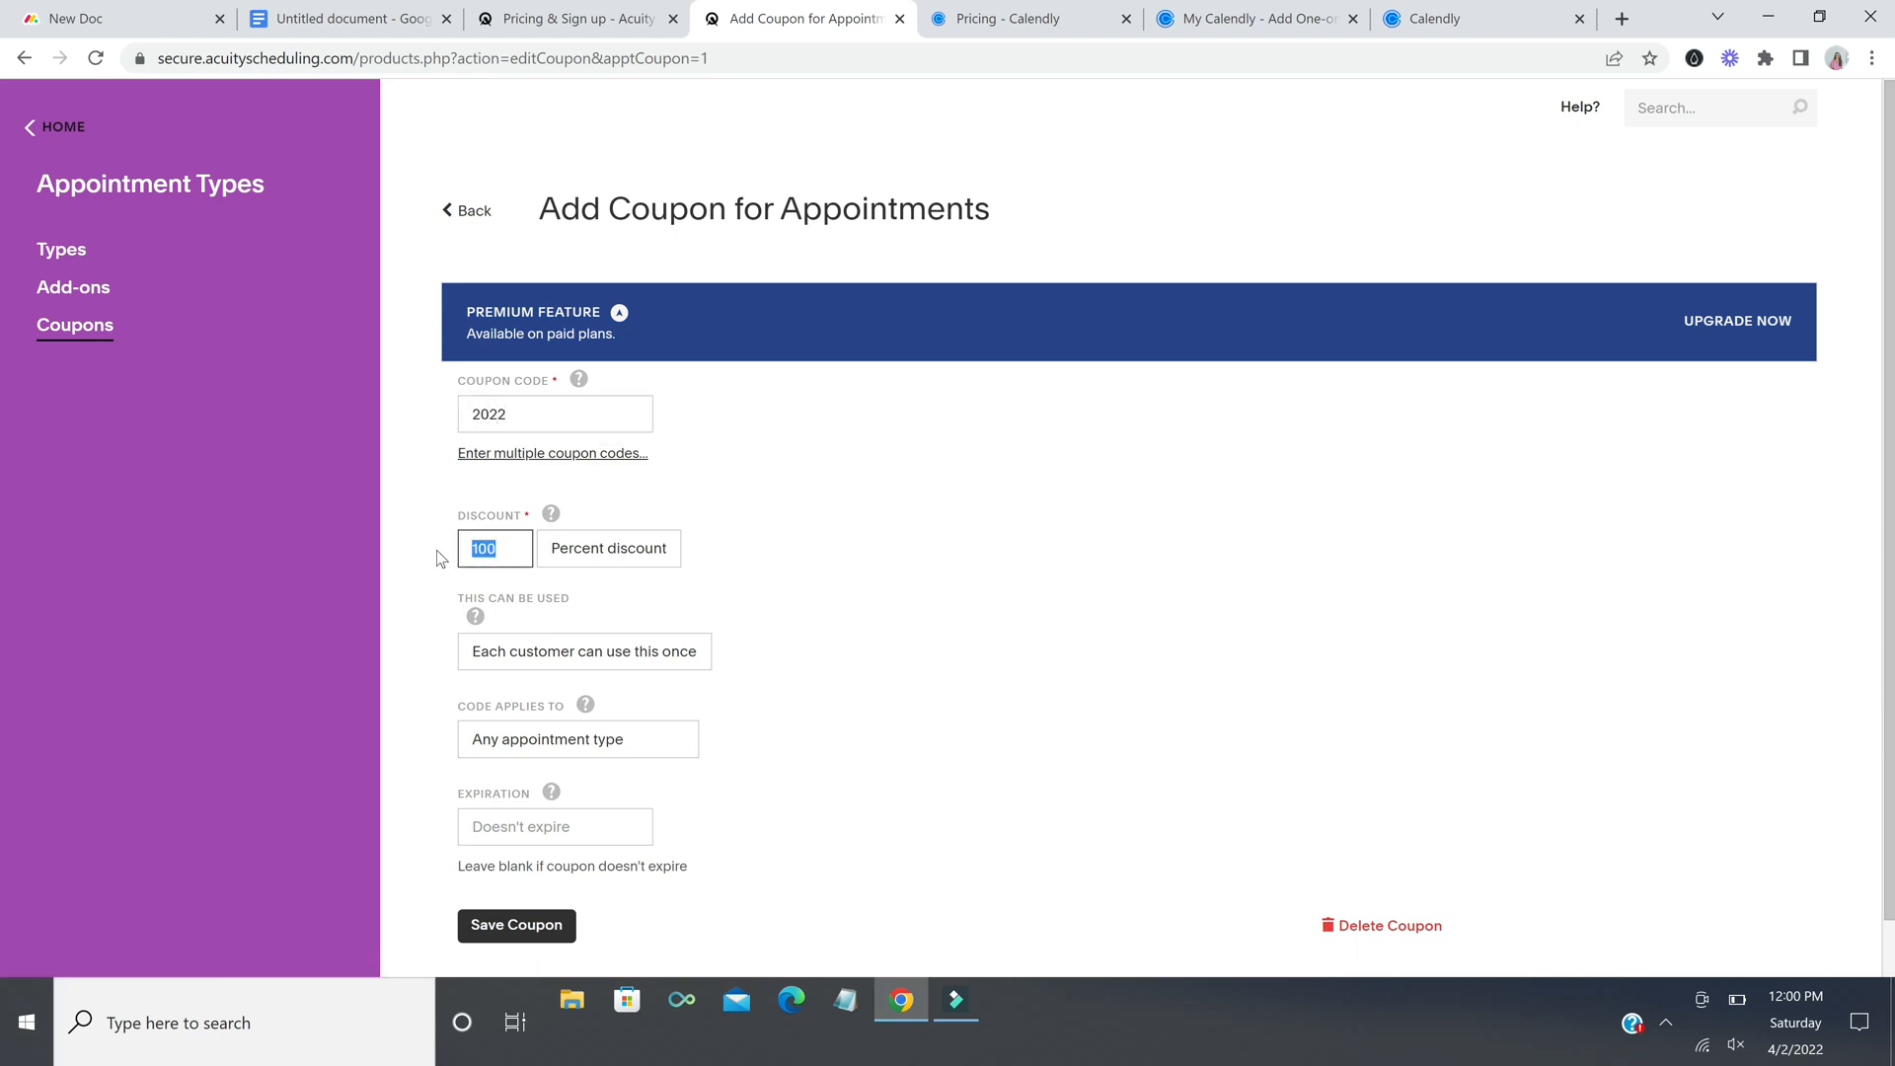
pyautogui.write('20')
pyautogui.scroll(-1, 741, 623)
pyautogui.click(679, 597)
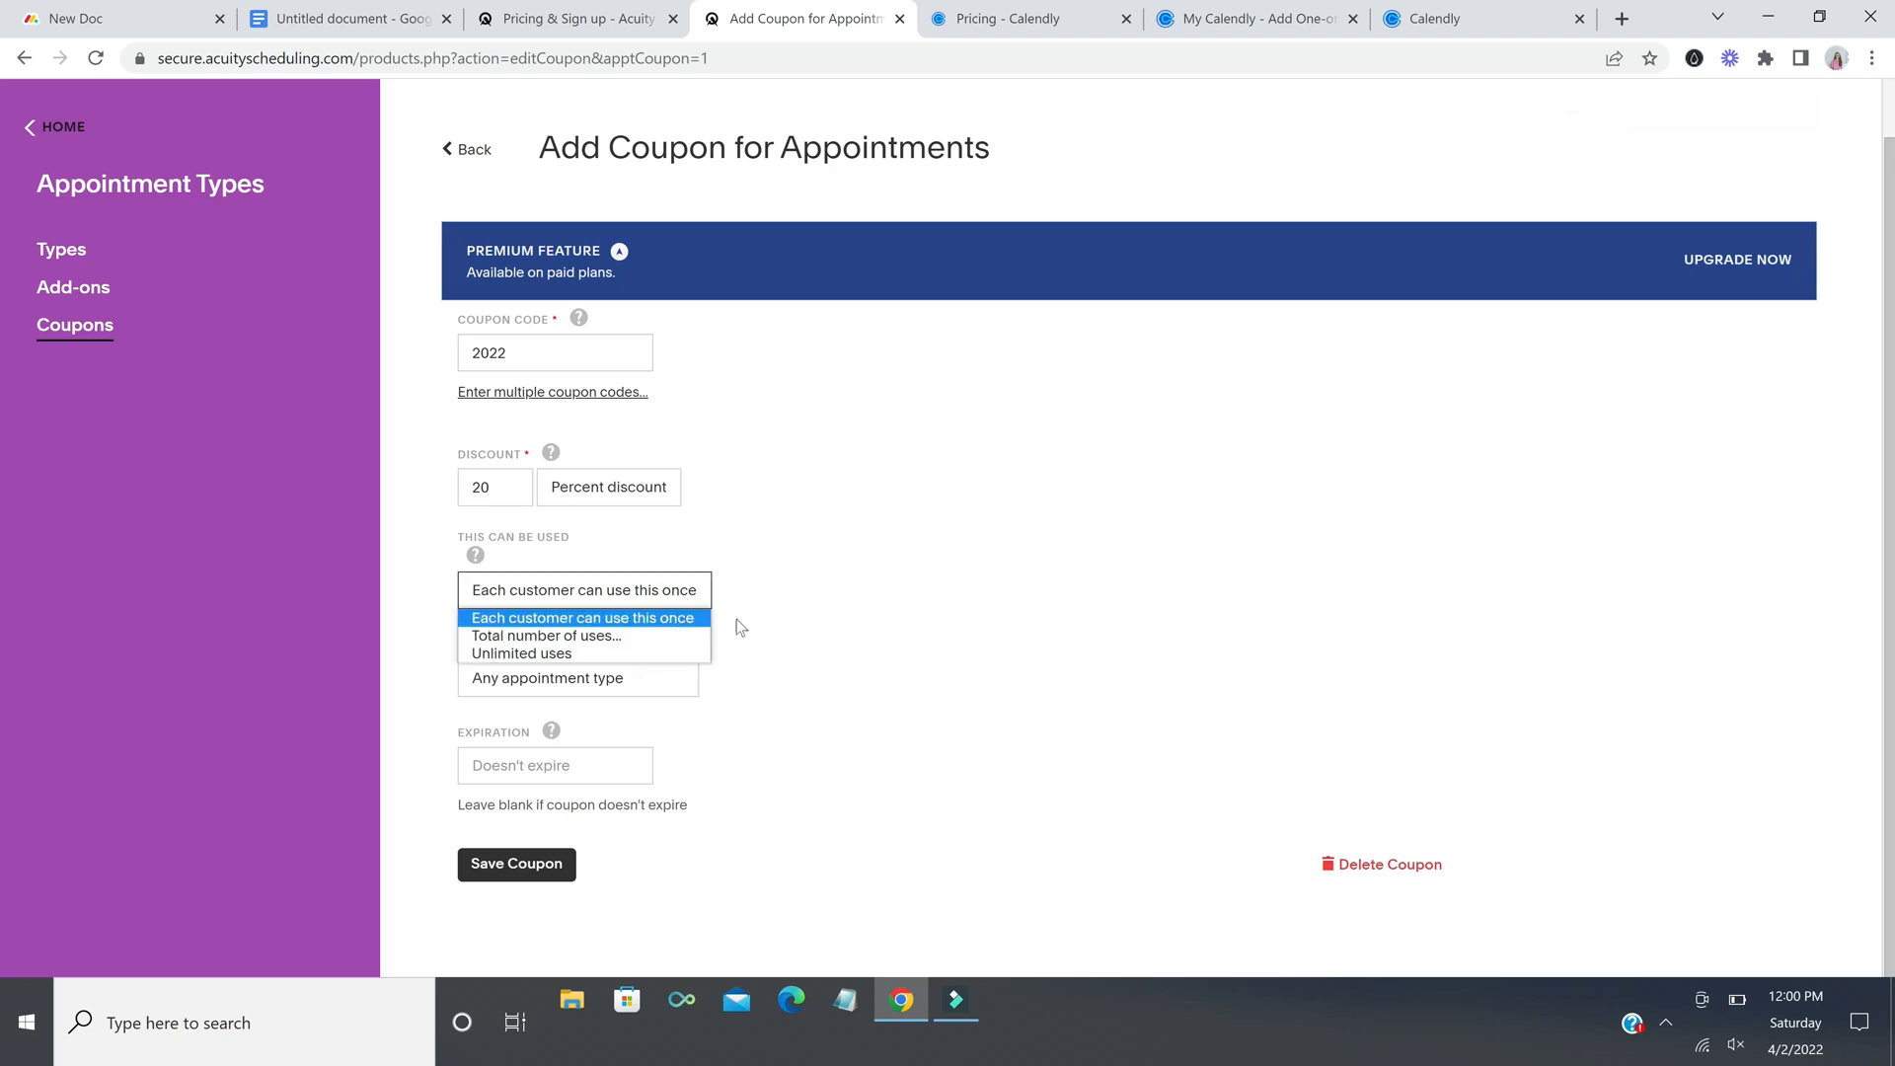
pyautogui.click(835, 661)
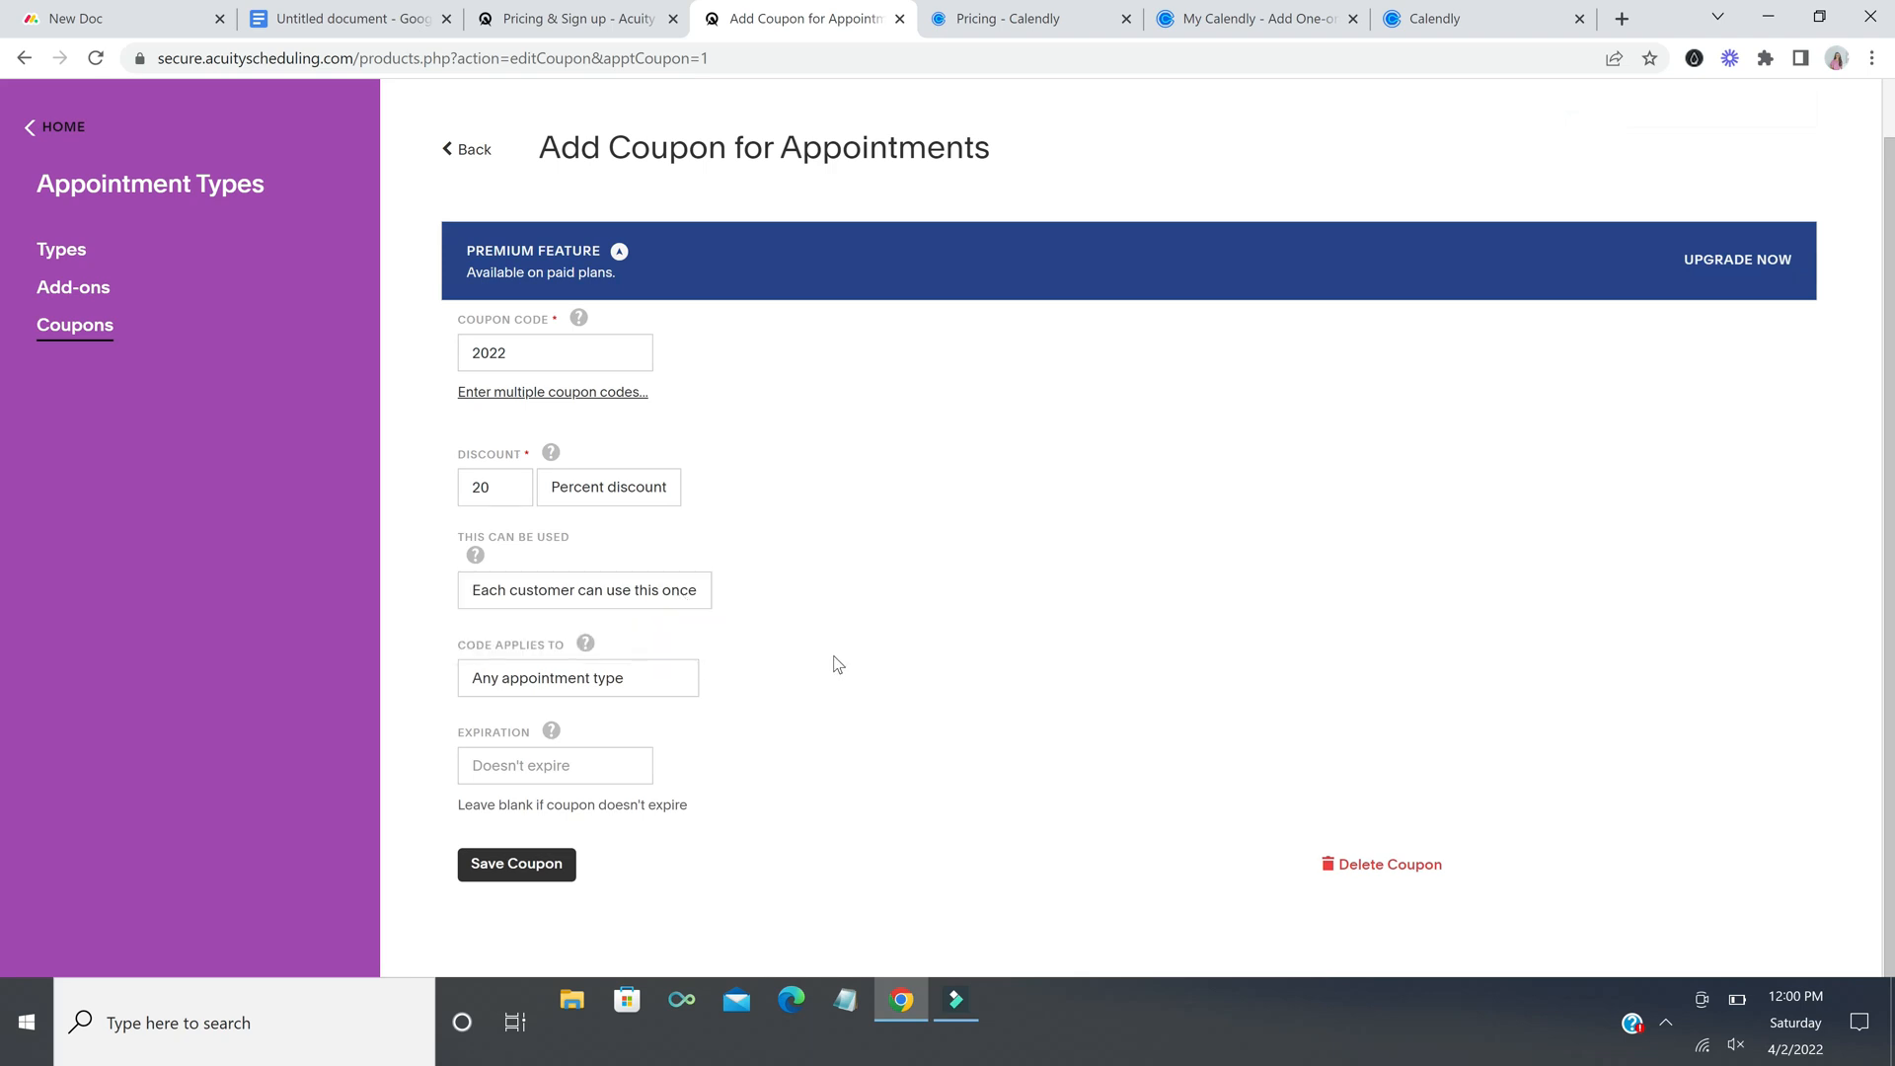
# Step: Limit the coupon to just the Meet and Greet and Fake appointment types and save it without an expiration date
pyautogui.click(632, 681)
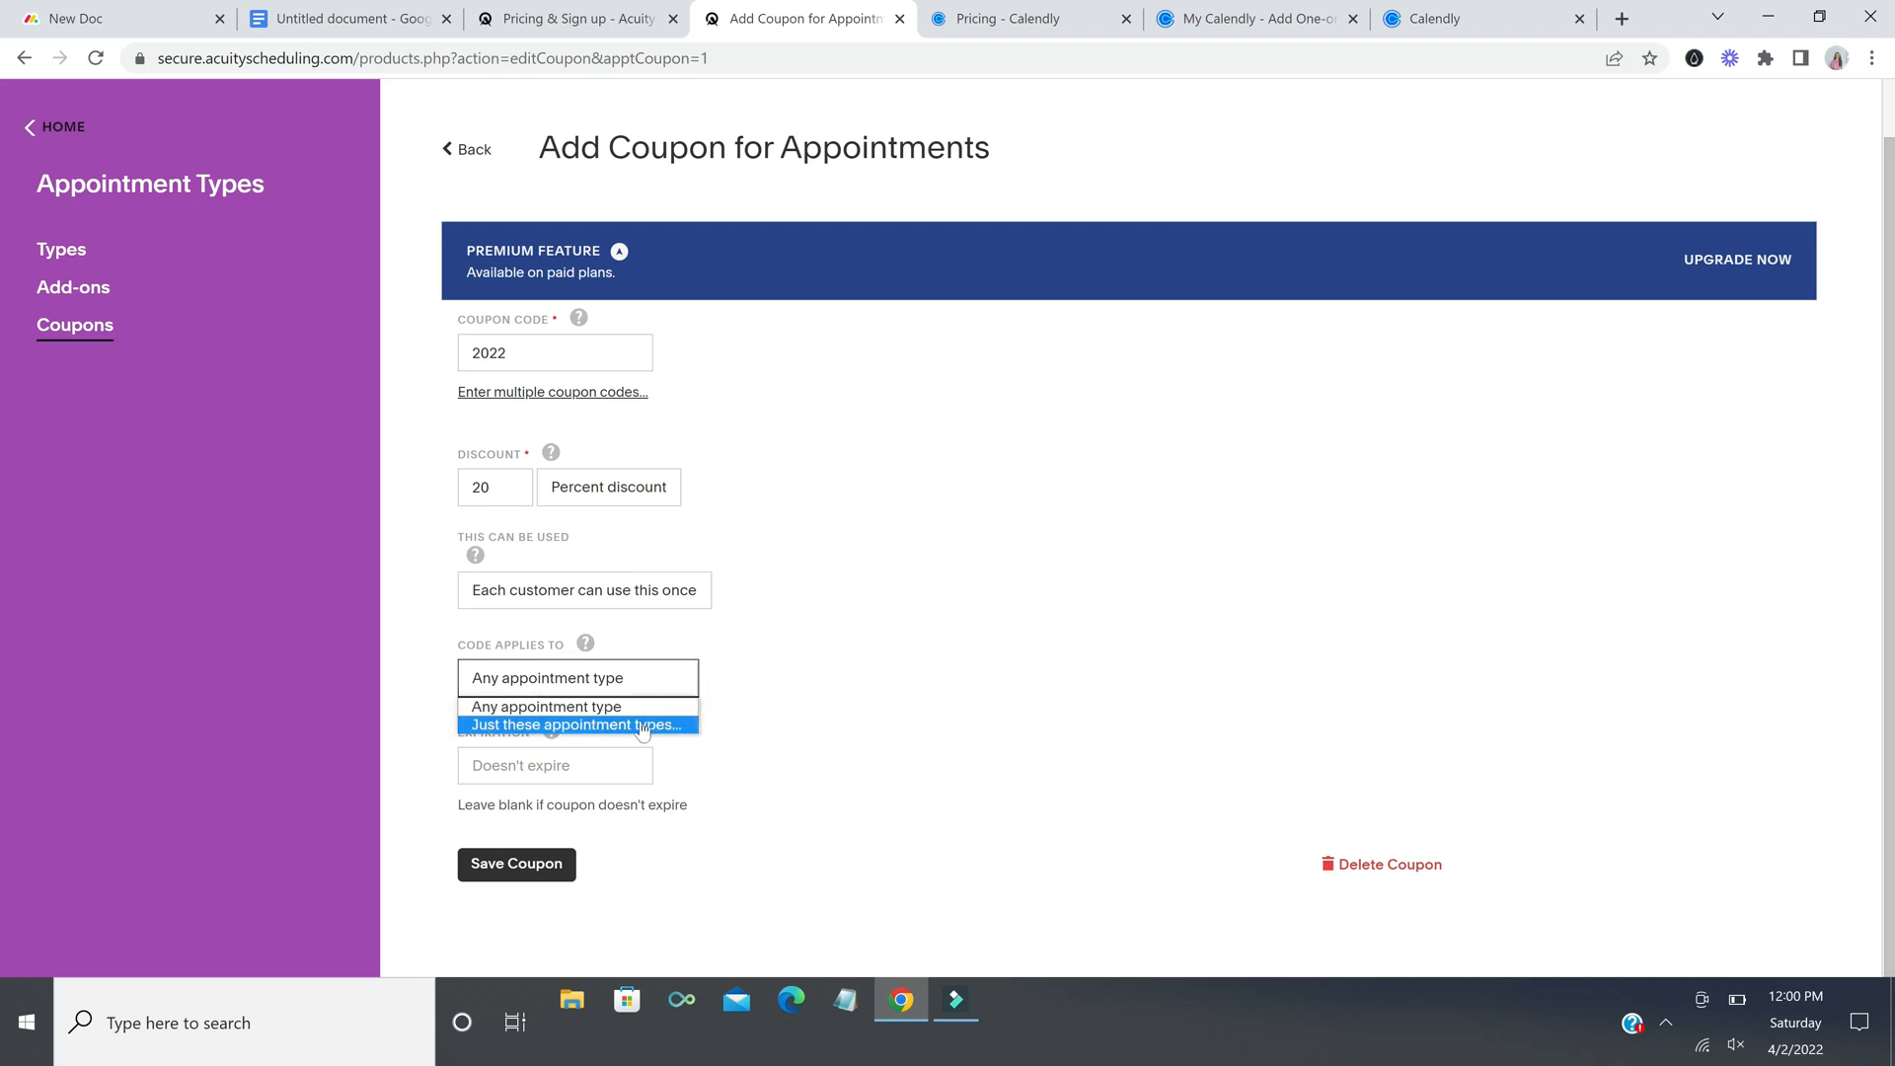
pyautogui.click(641, 726)
pyautogui.click(464, 715)
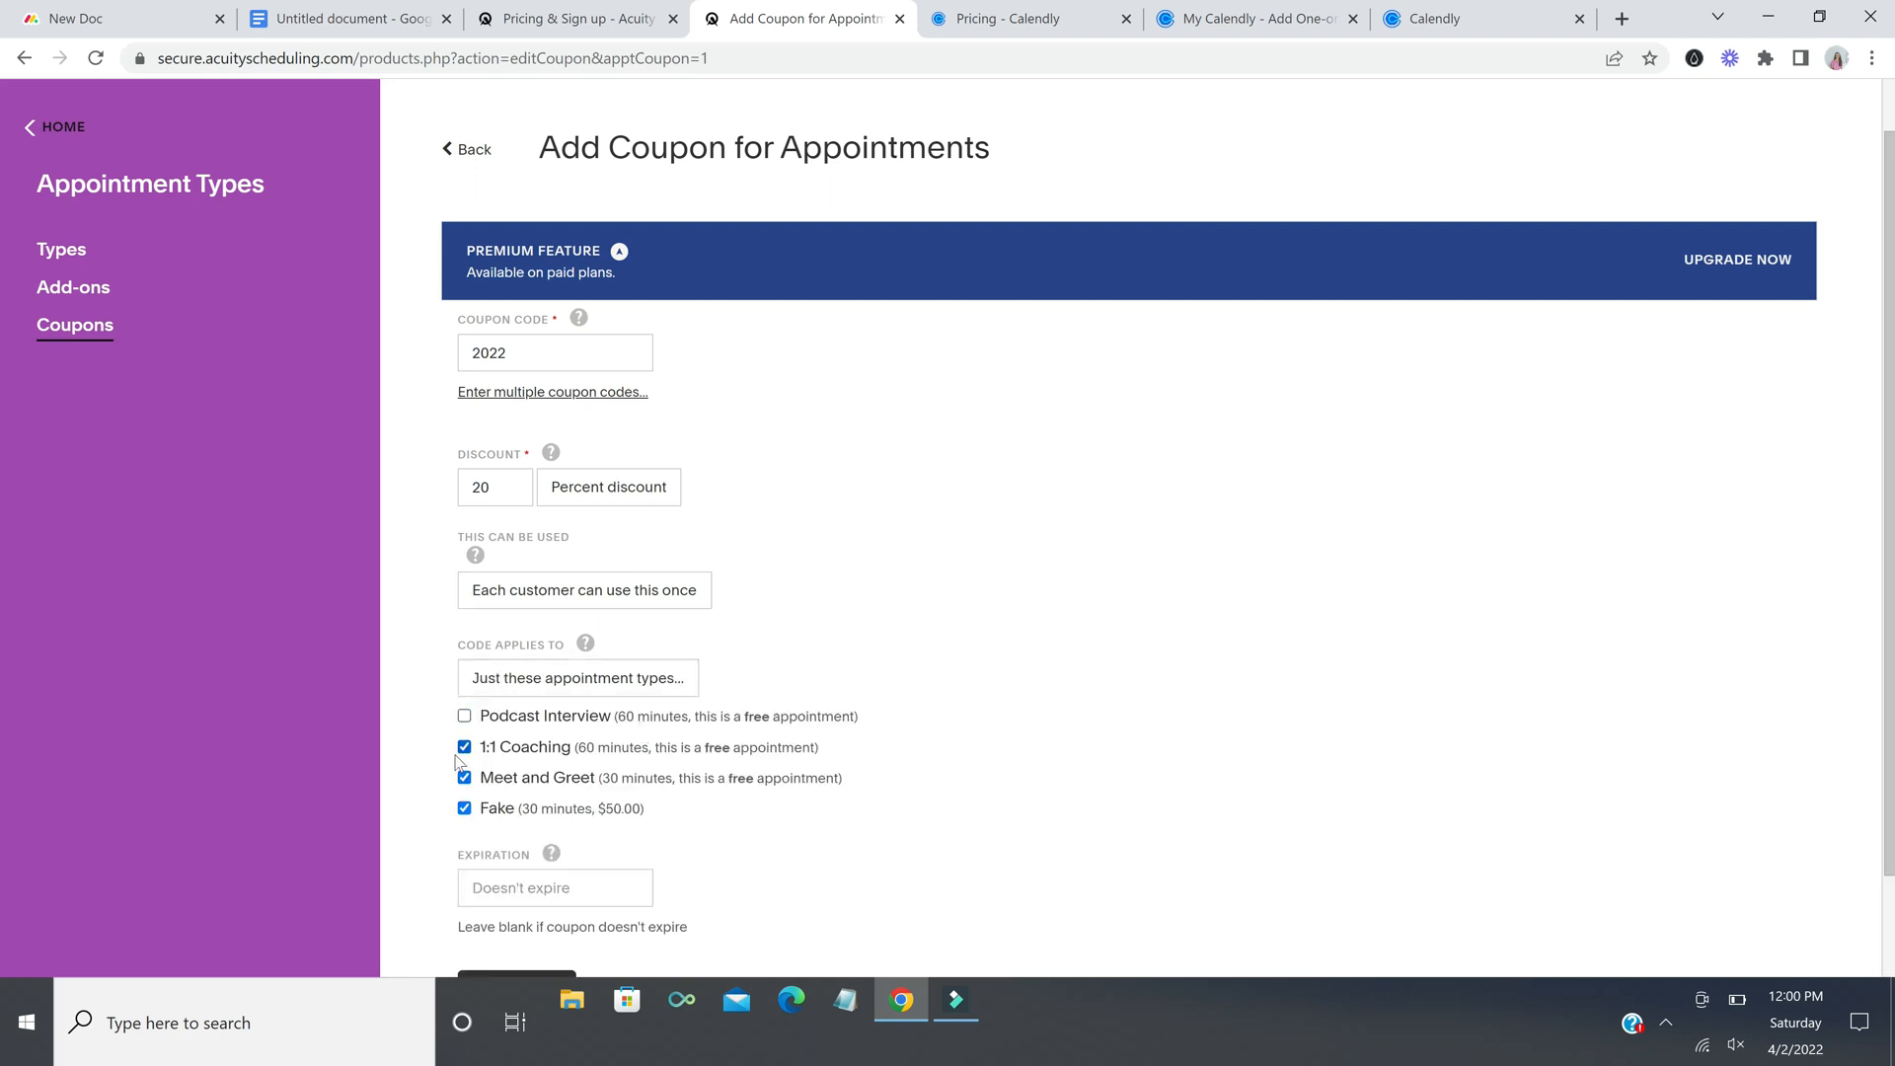
pyautogui.click(464, 747)
pyautogui.scroll(-2, 875, 780)
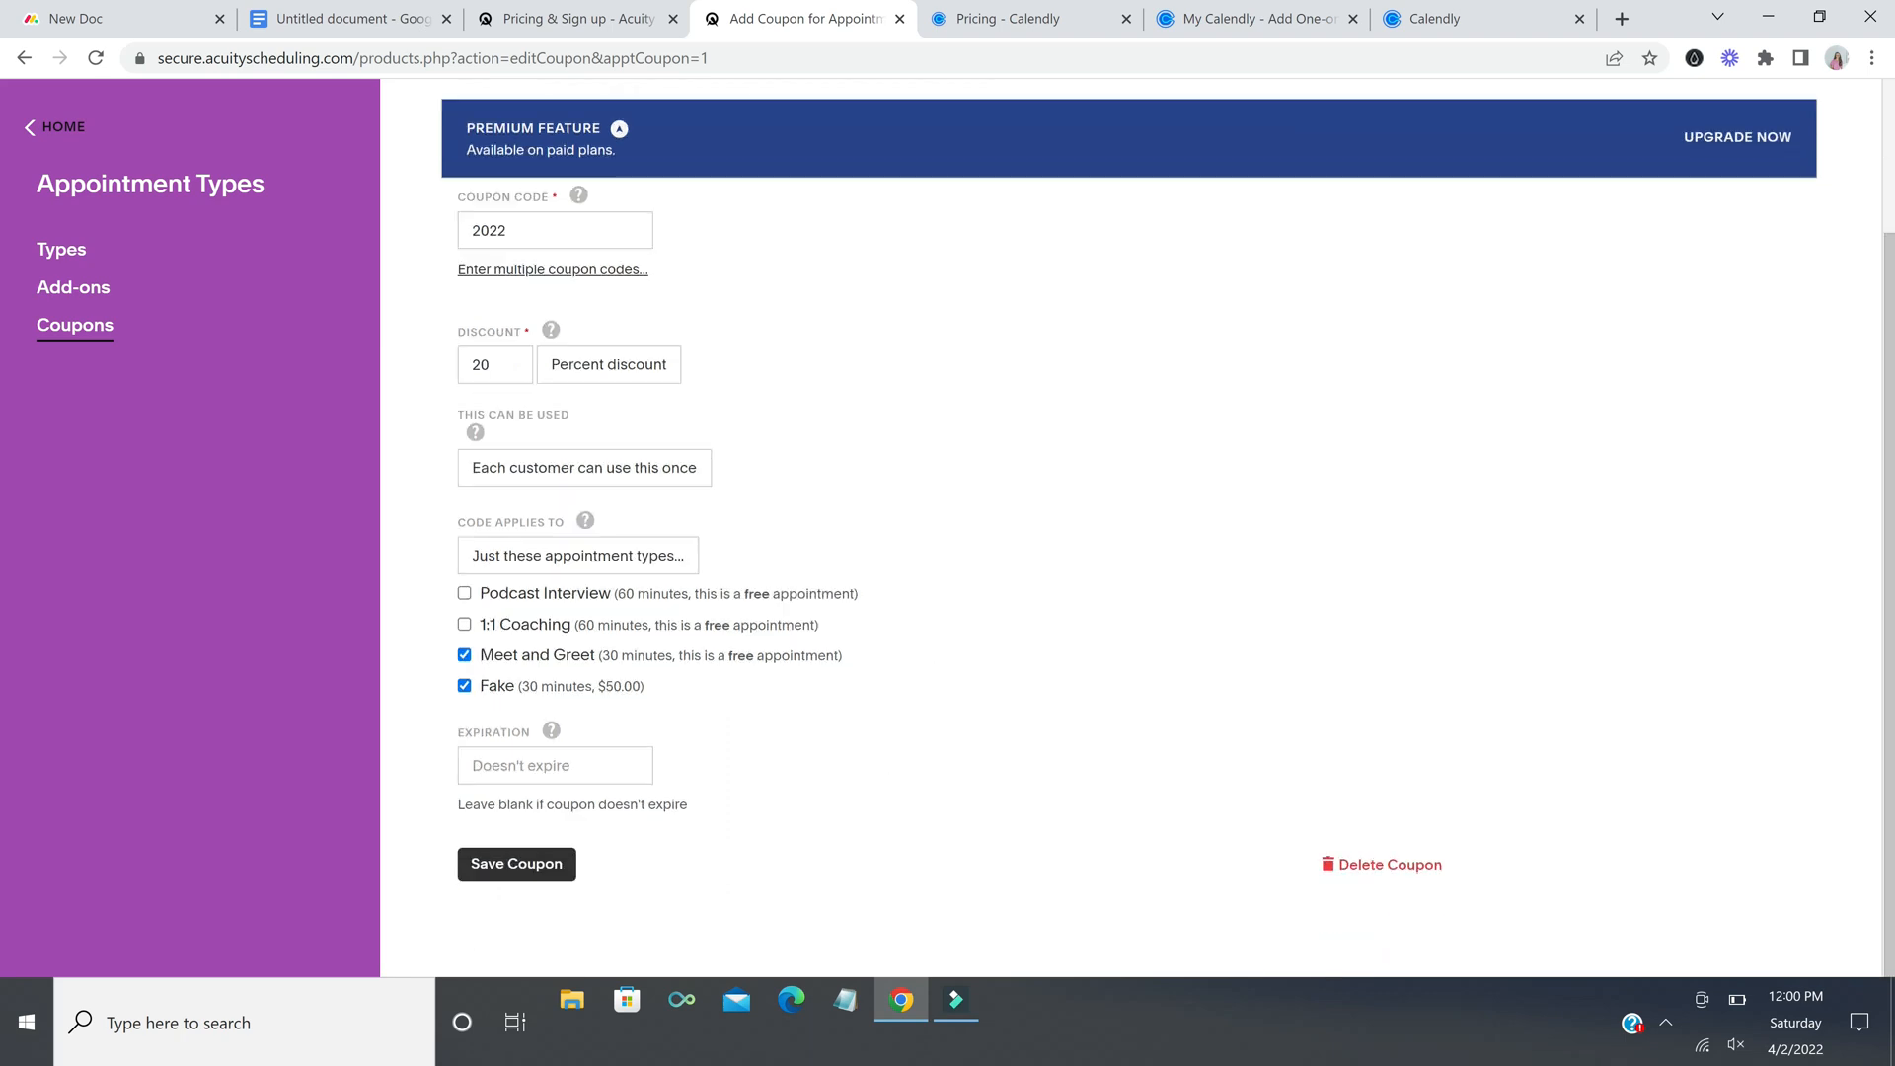
pyautogui.click(533, 766)
pyautogui.click(939, 841)
pyautogui.click(517, 881)
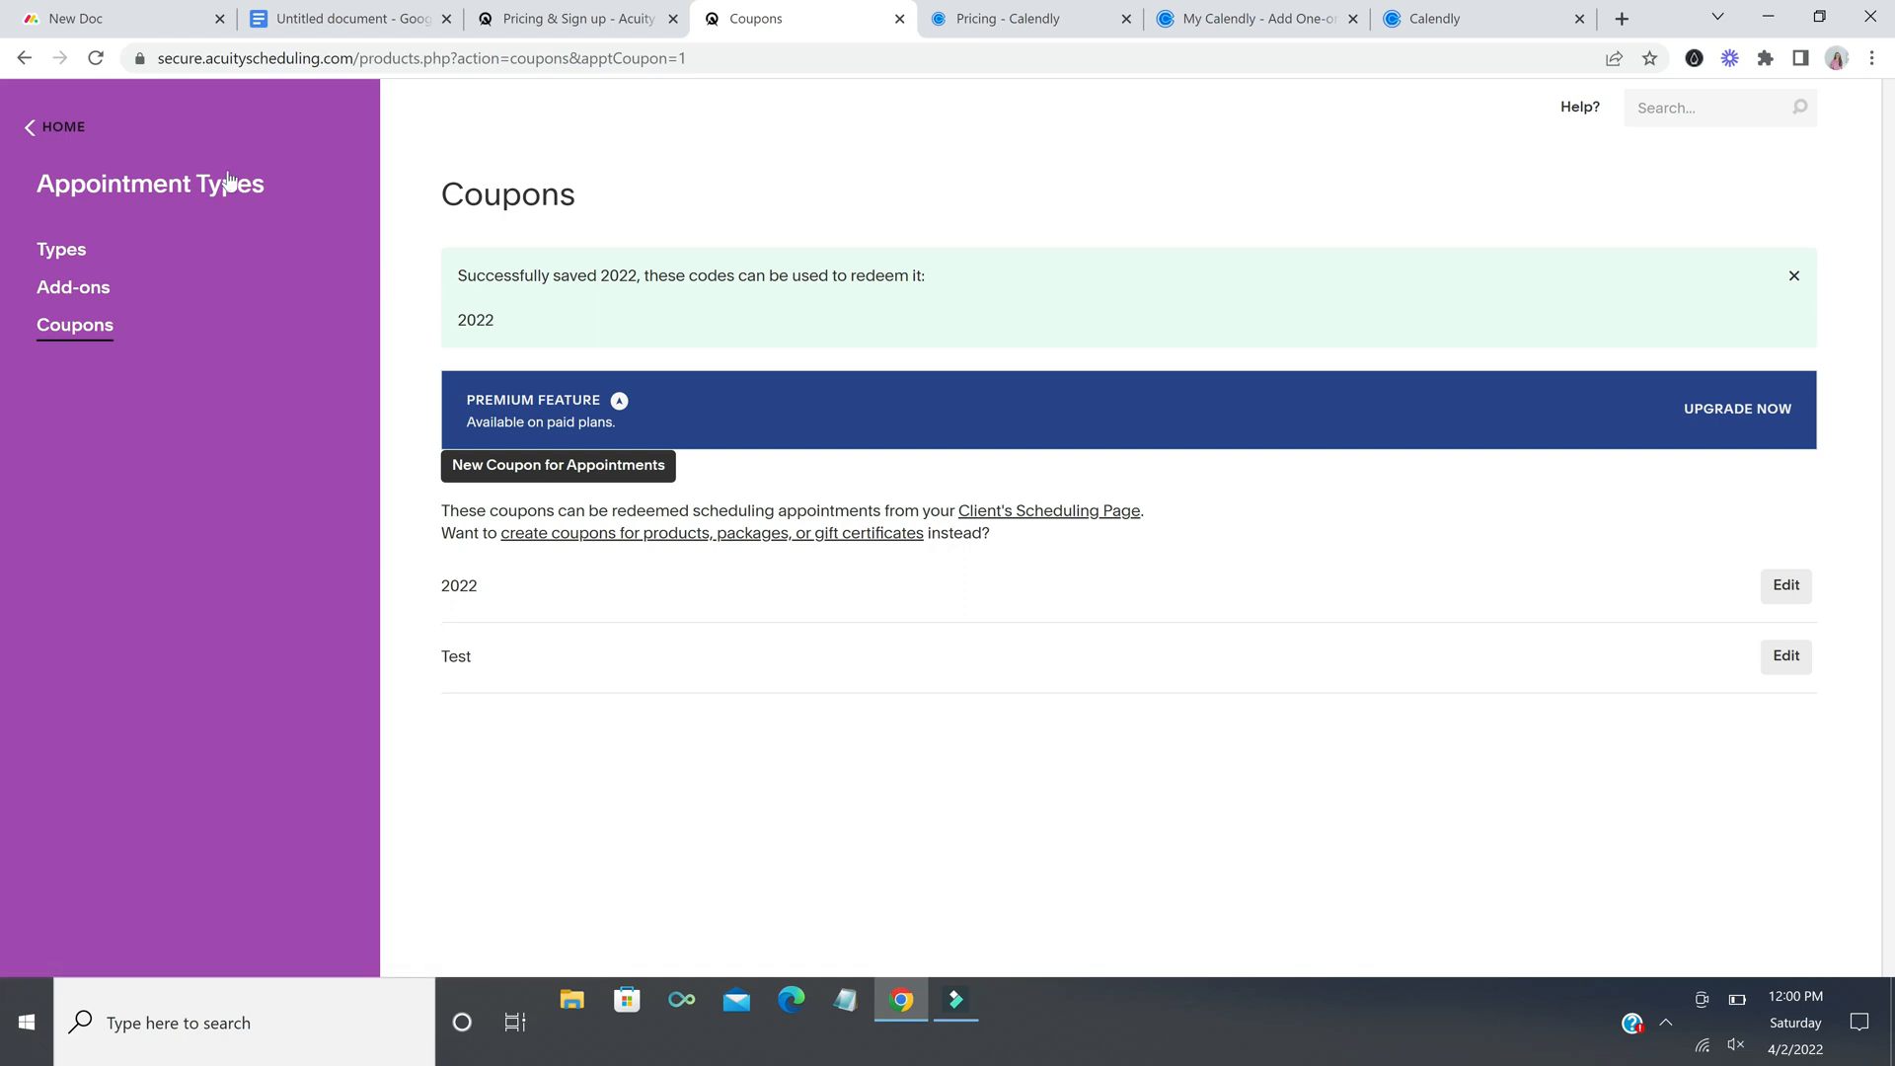
# Step: Return to the home page and open the Google Calendar syncing settings
pyautogui.click(59, 129)
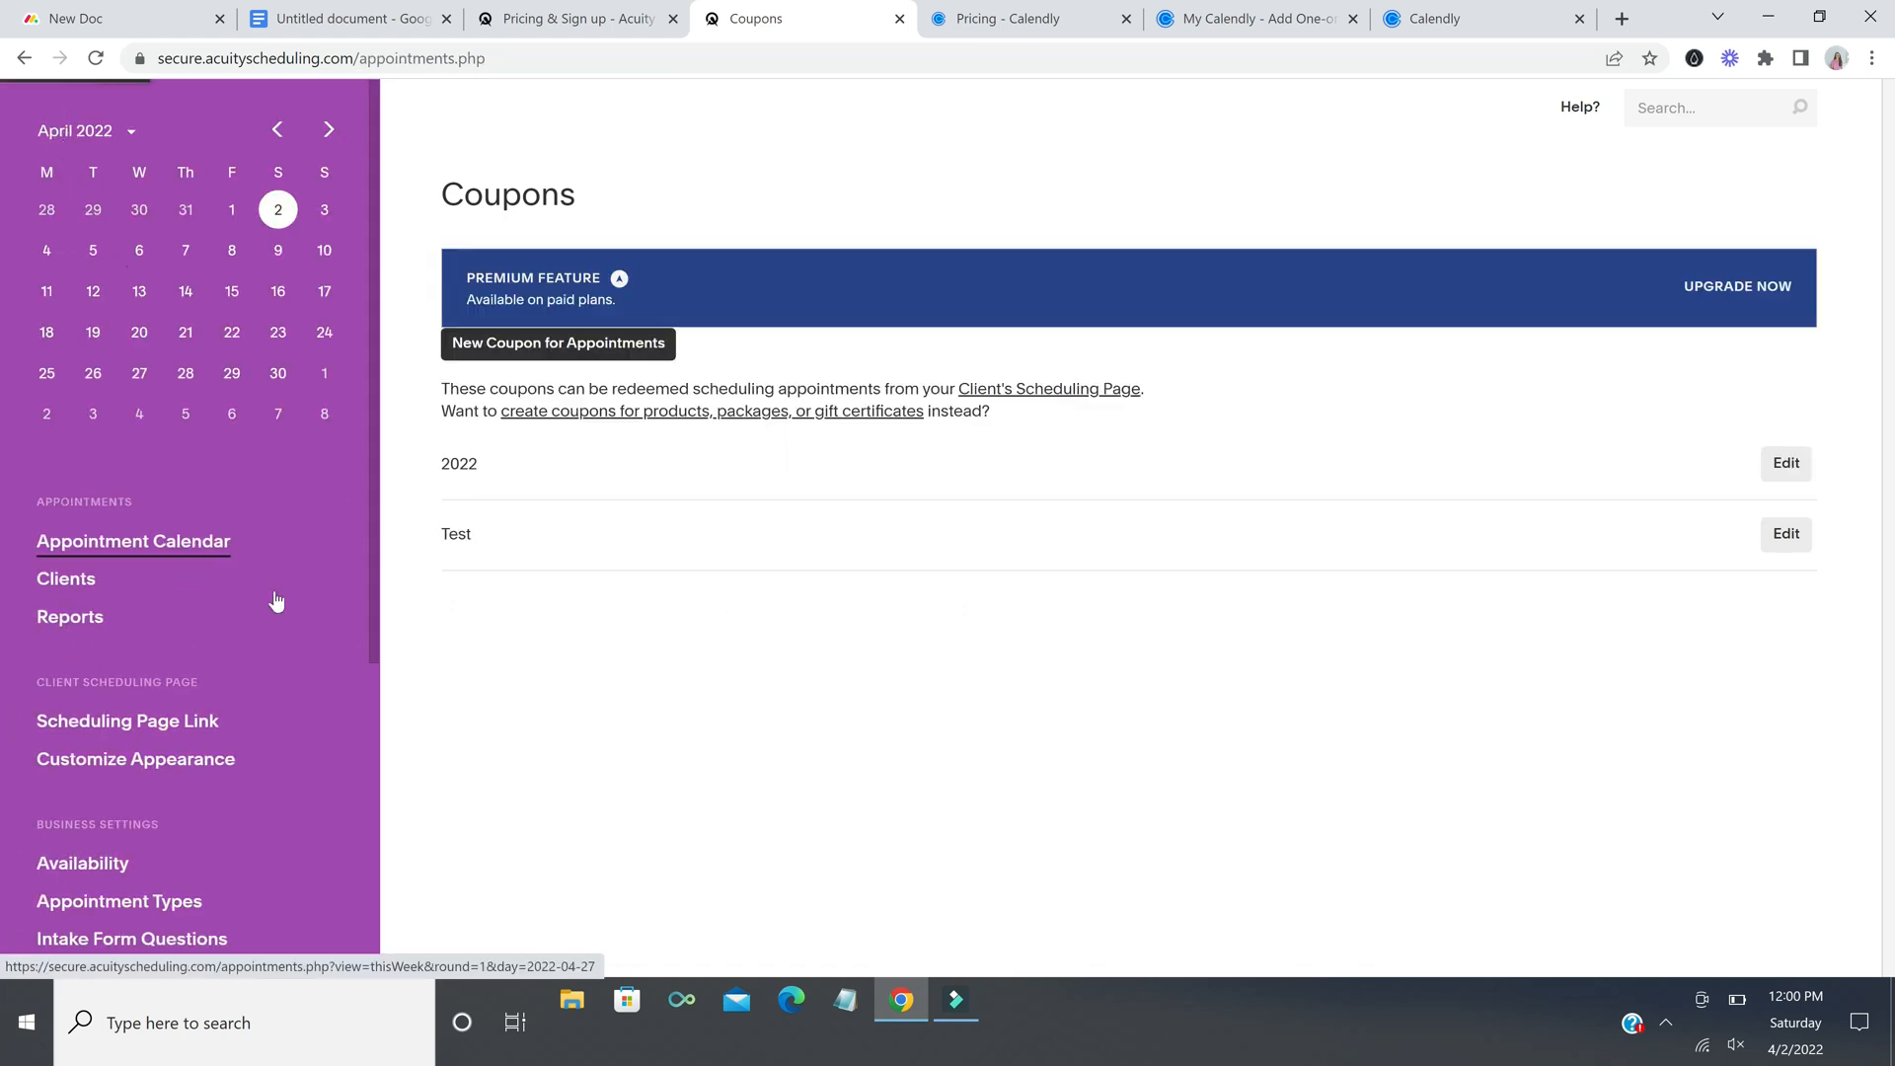
pyautogui.scroll(-4, 296, 572)
pyautogui.scroll(-1, 296, 579)
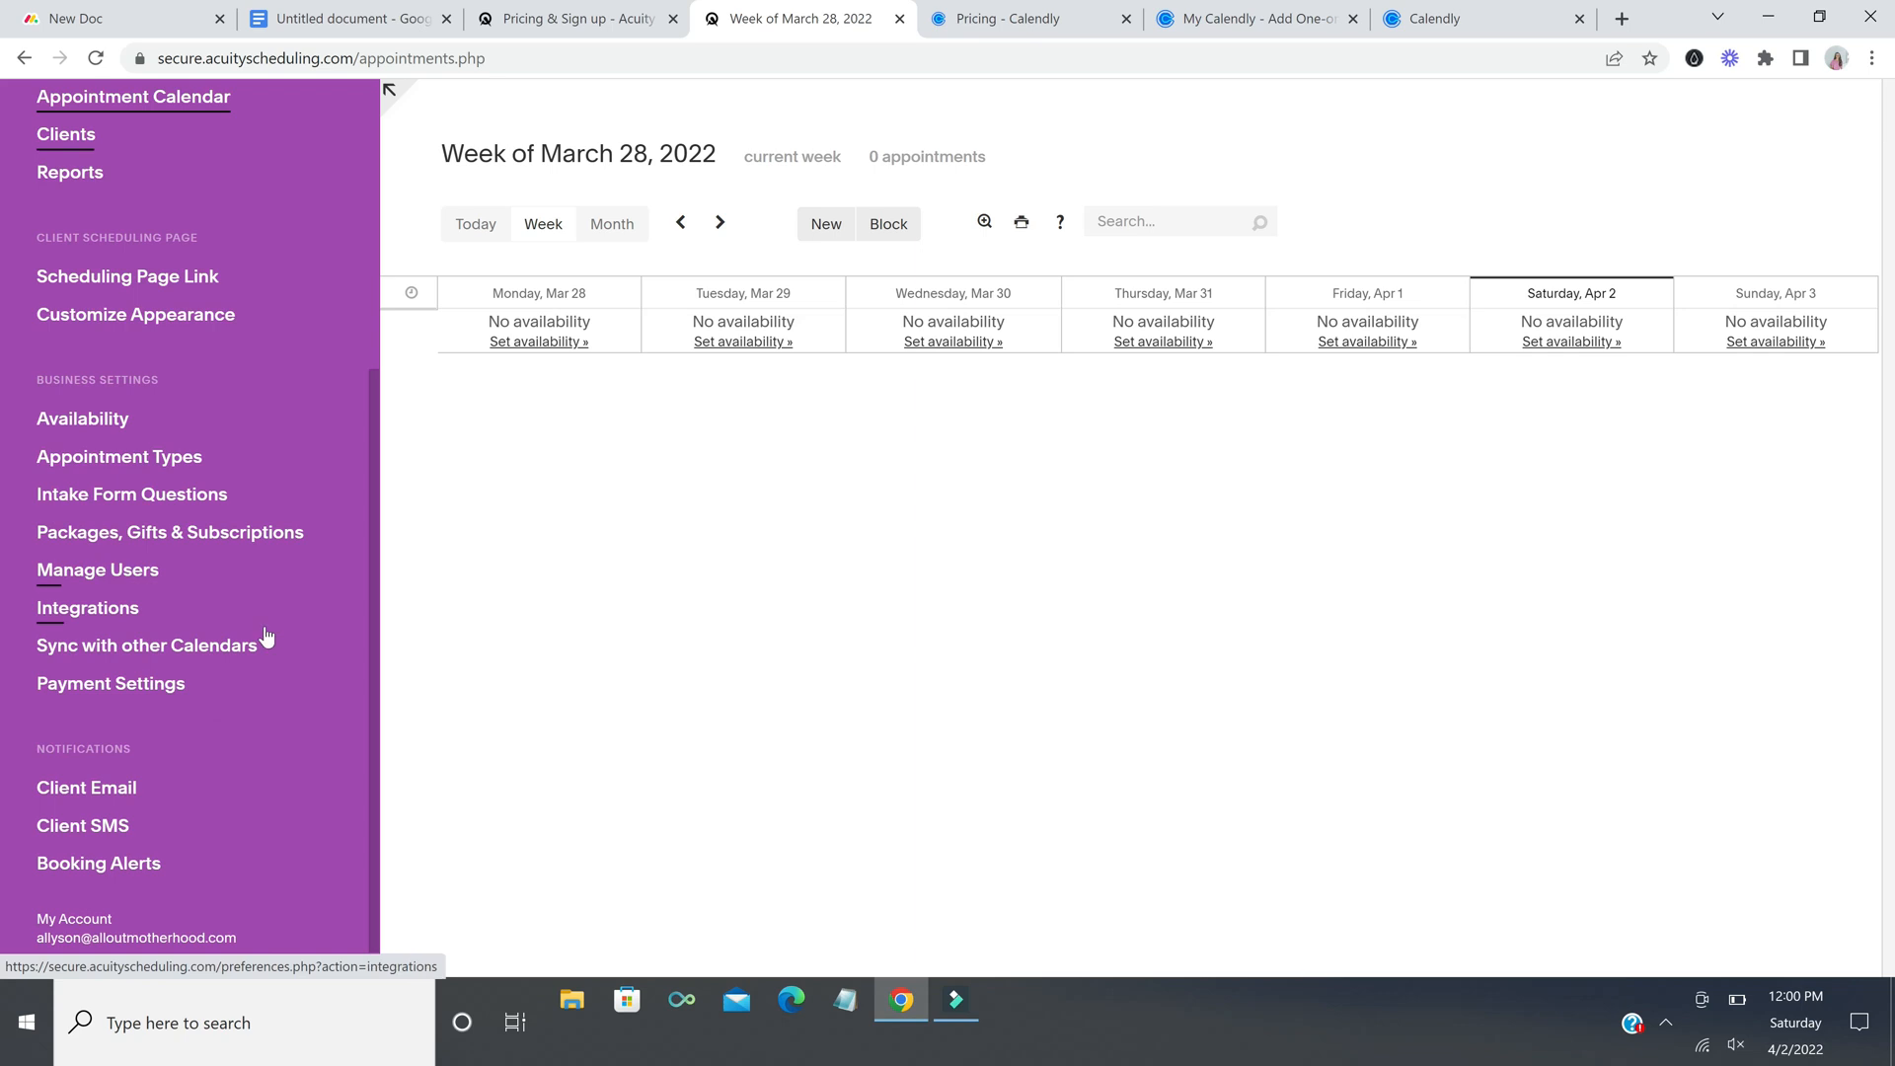
pyautogui.click(216, 649)
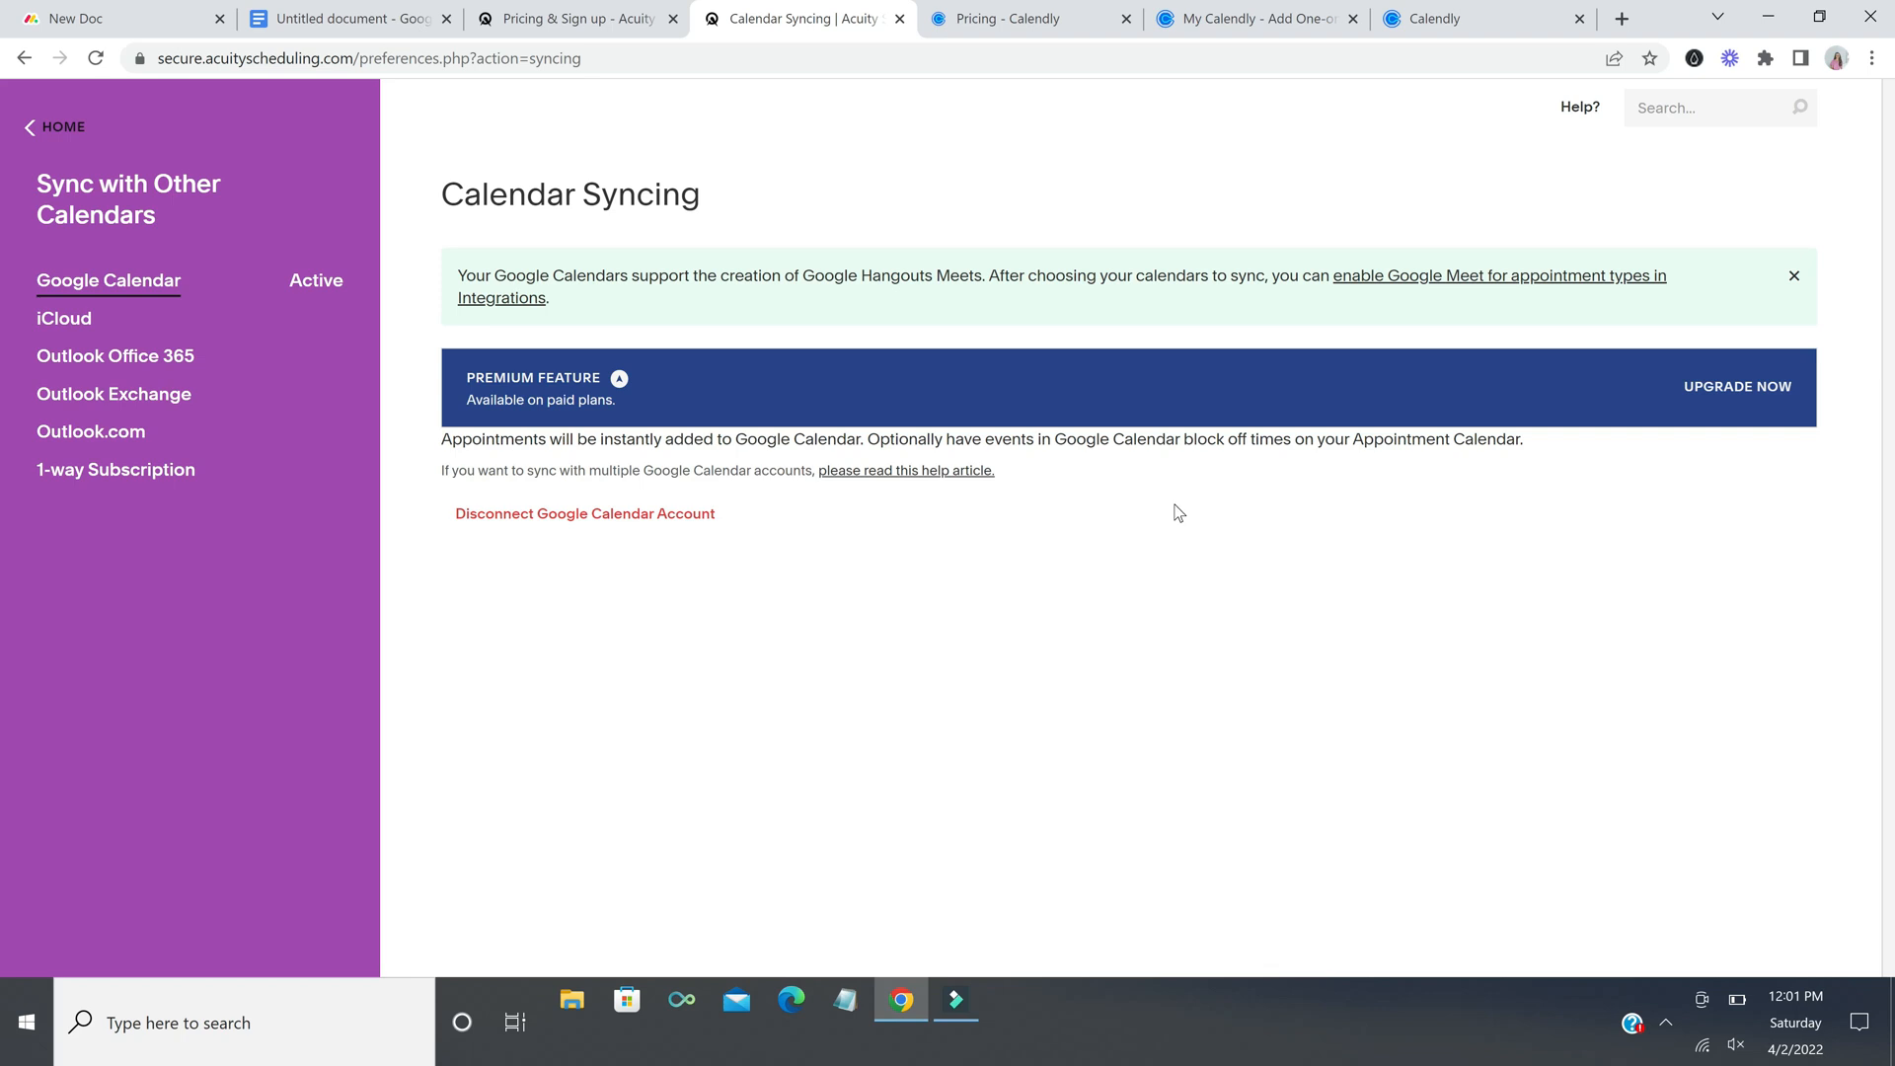
# Step: Open the integrations, review the MailChimp setup form under Email Marketing, and close it without connecting
pyautogui.click(62, 134)
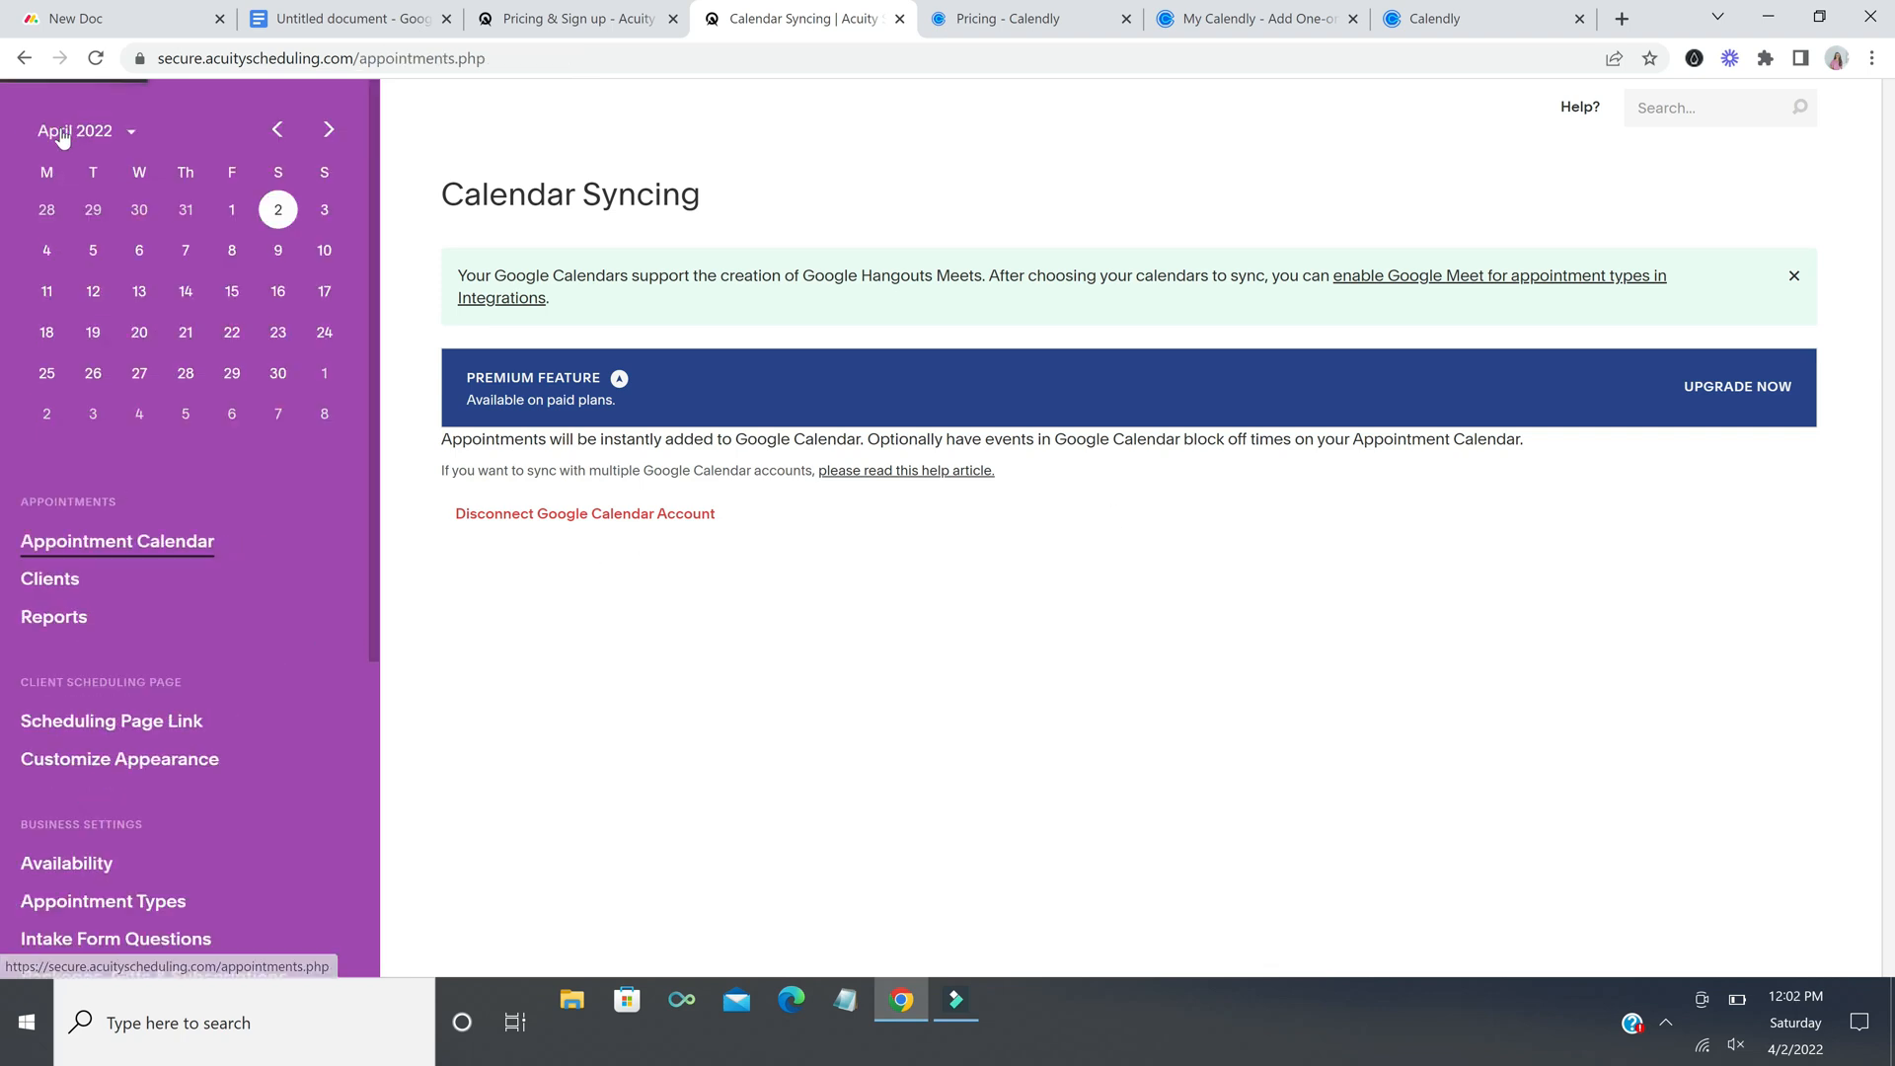
pyautogui.scroll(-5, 309, 627)
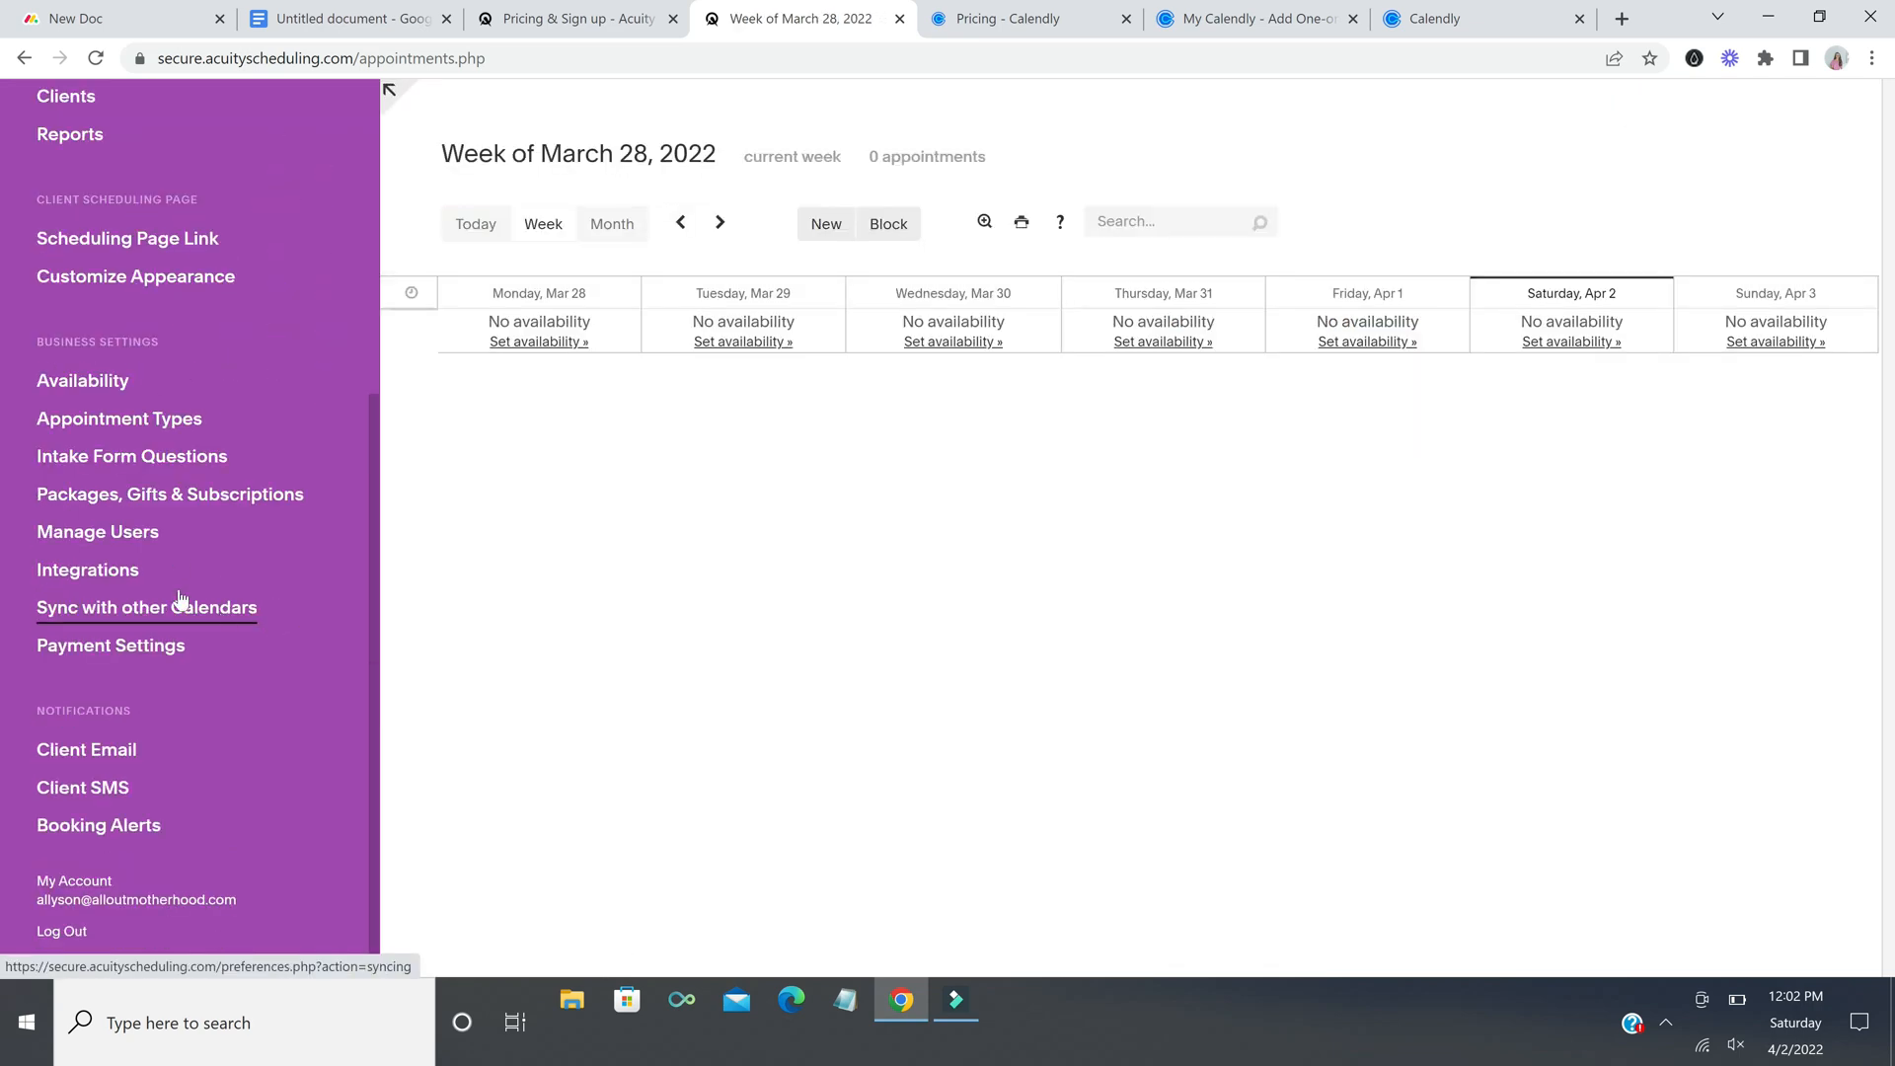
pyautogui.click(106, 577)
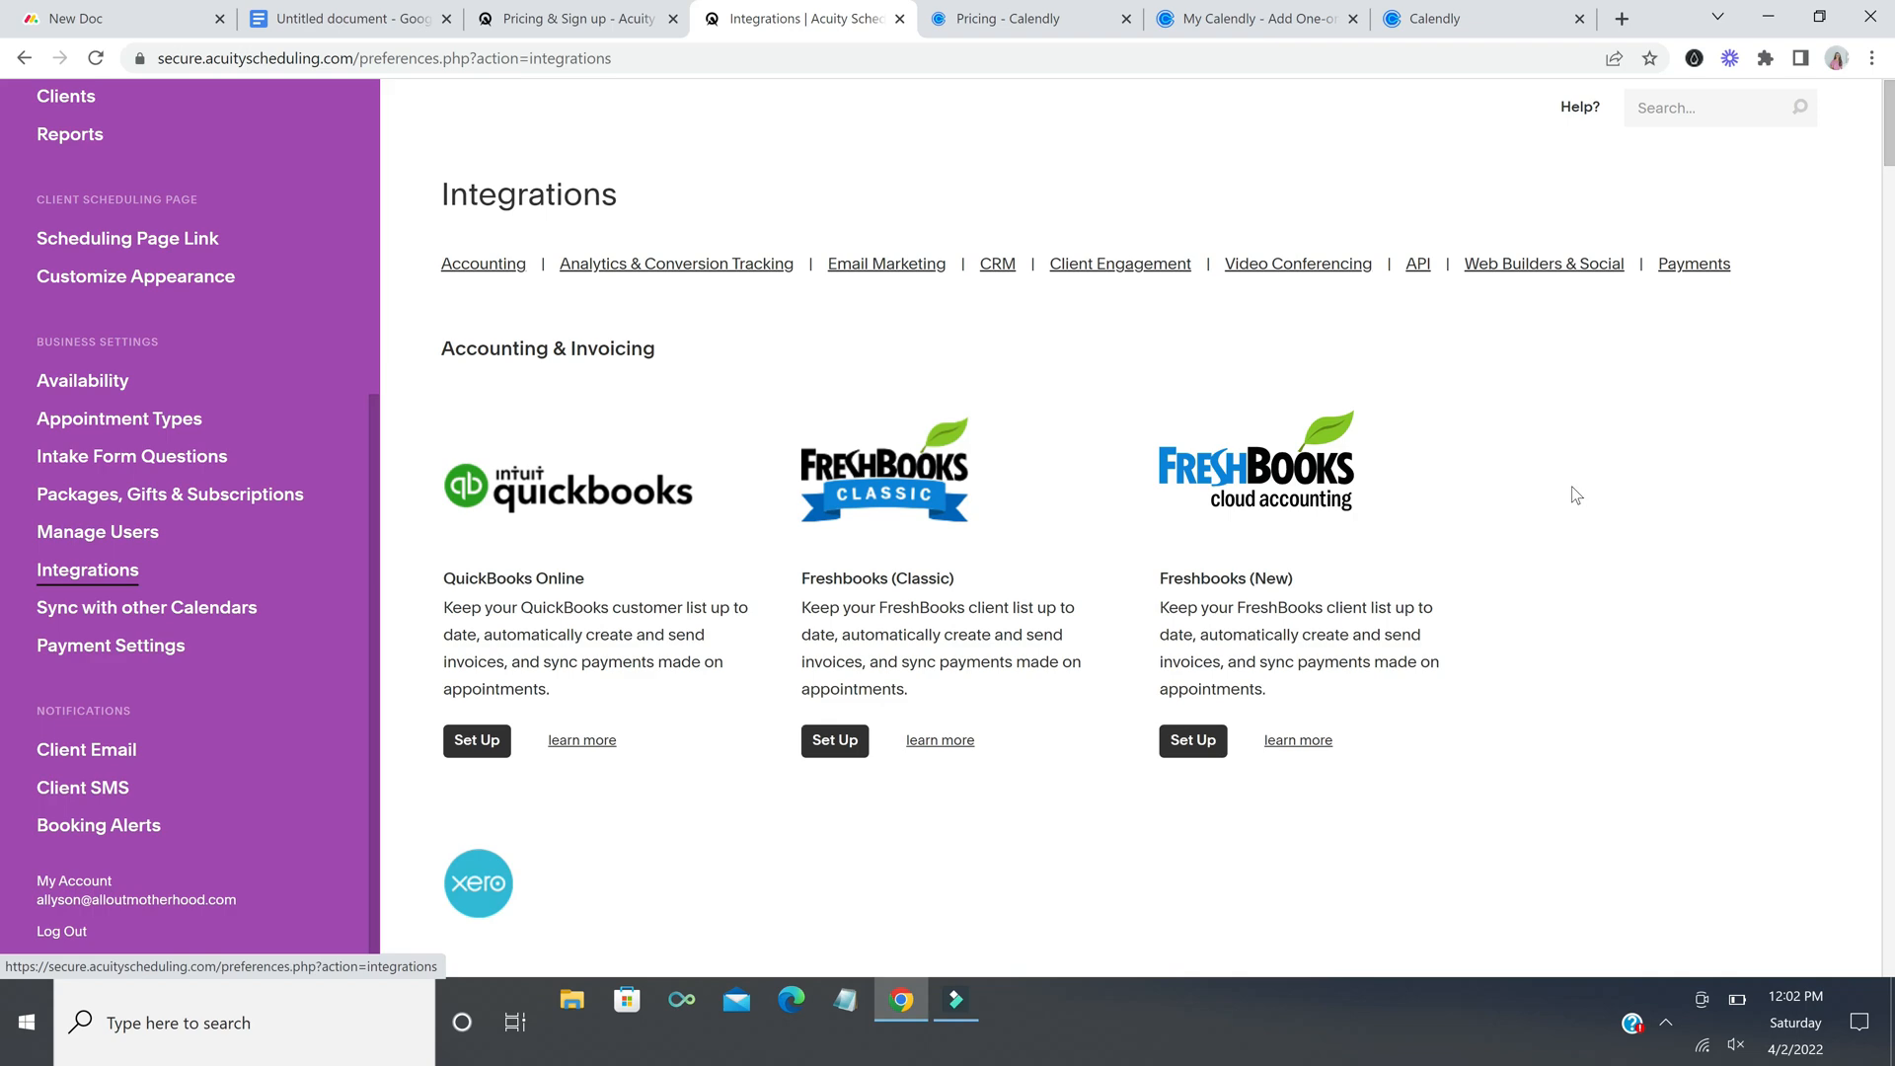
pyautogui.scroll(-7, 1576, 495)
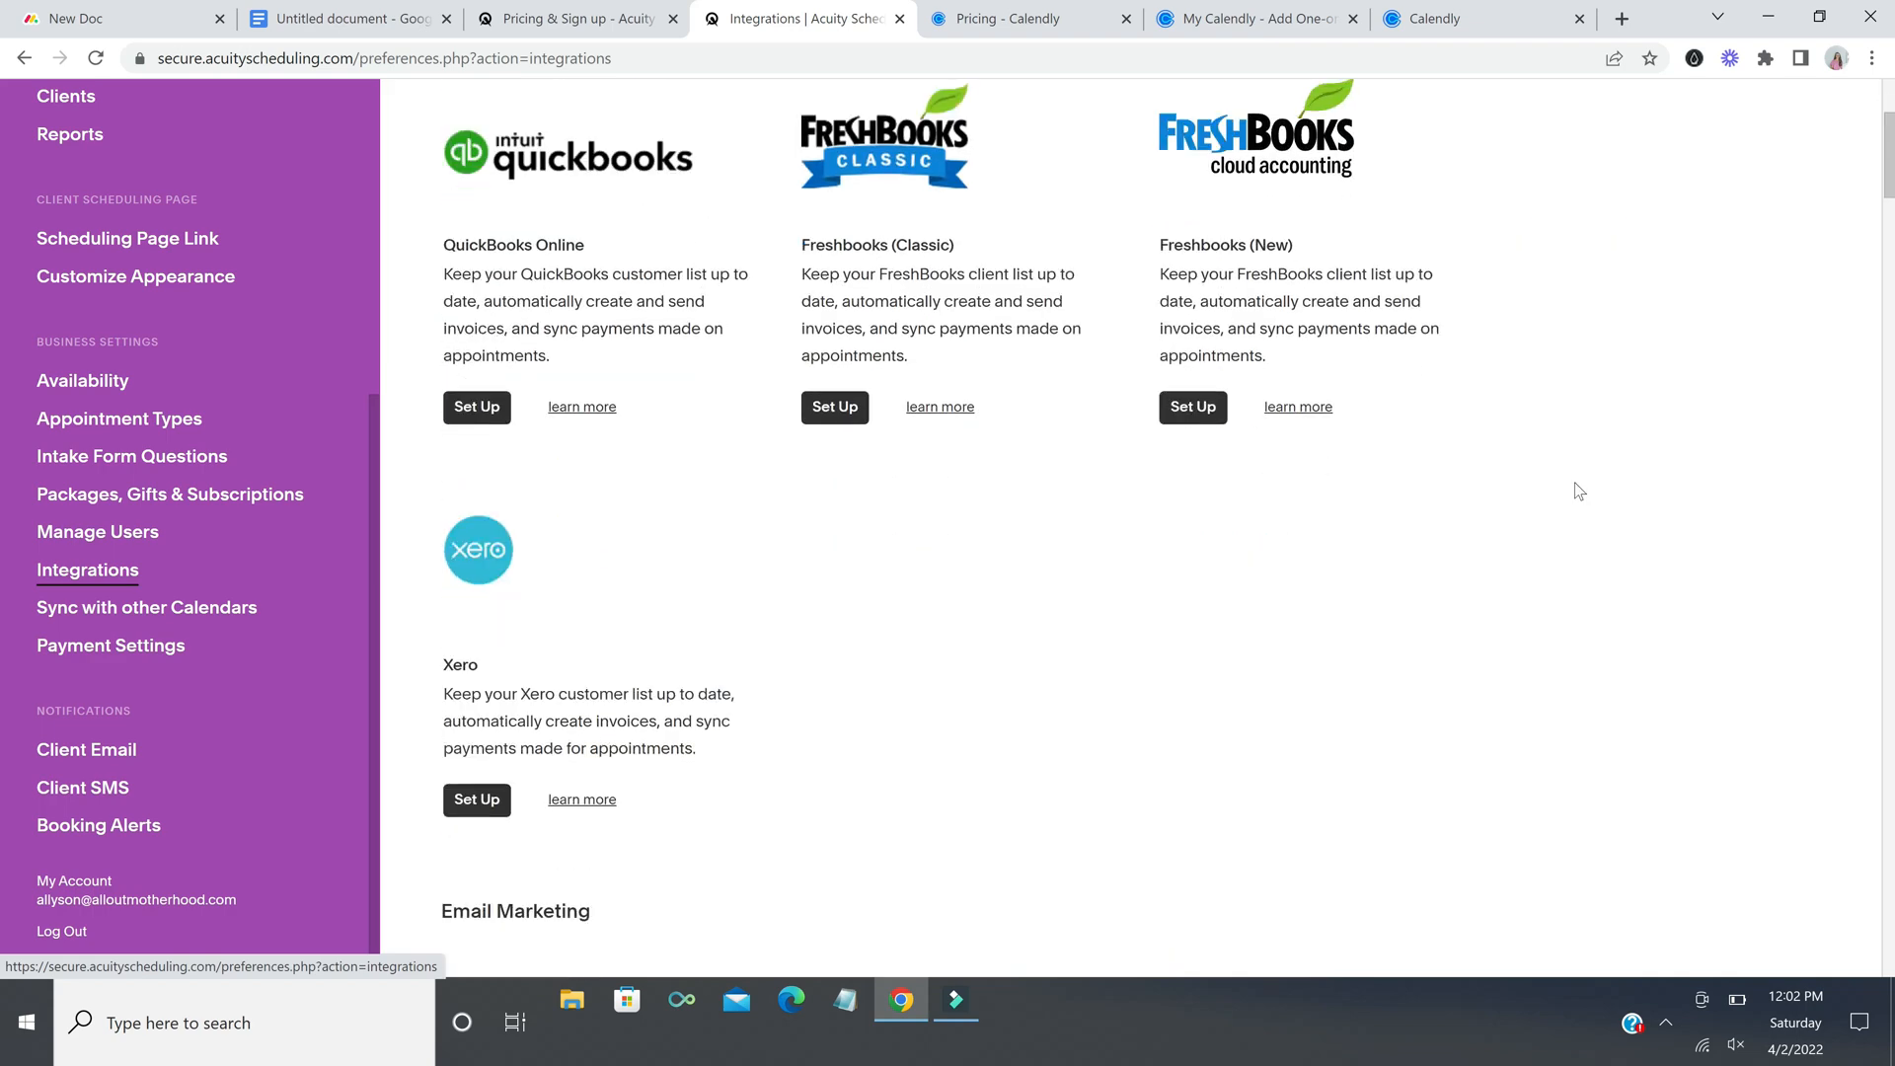
pyautogui.scroll(-3, 1577, 492)
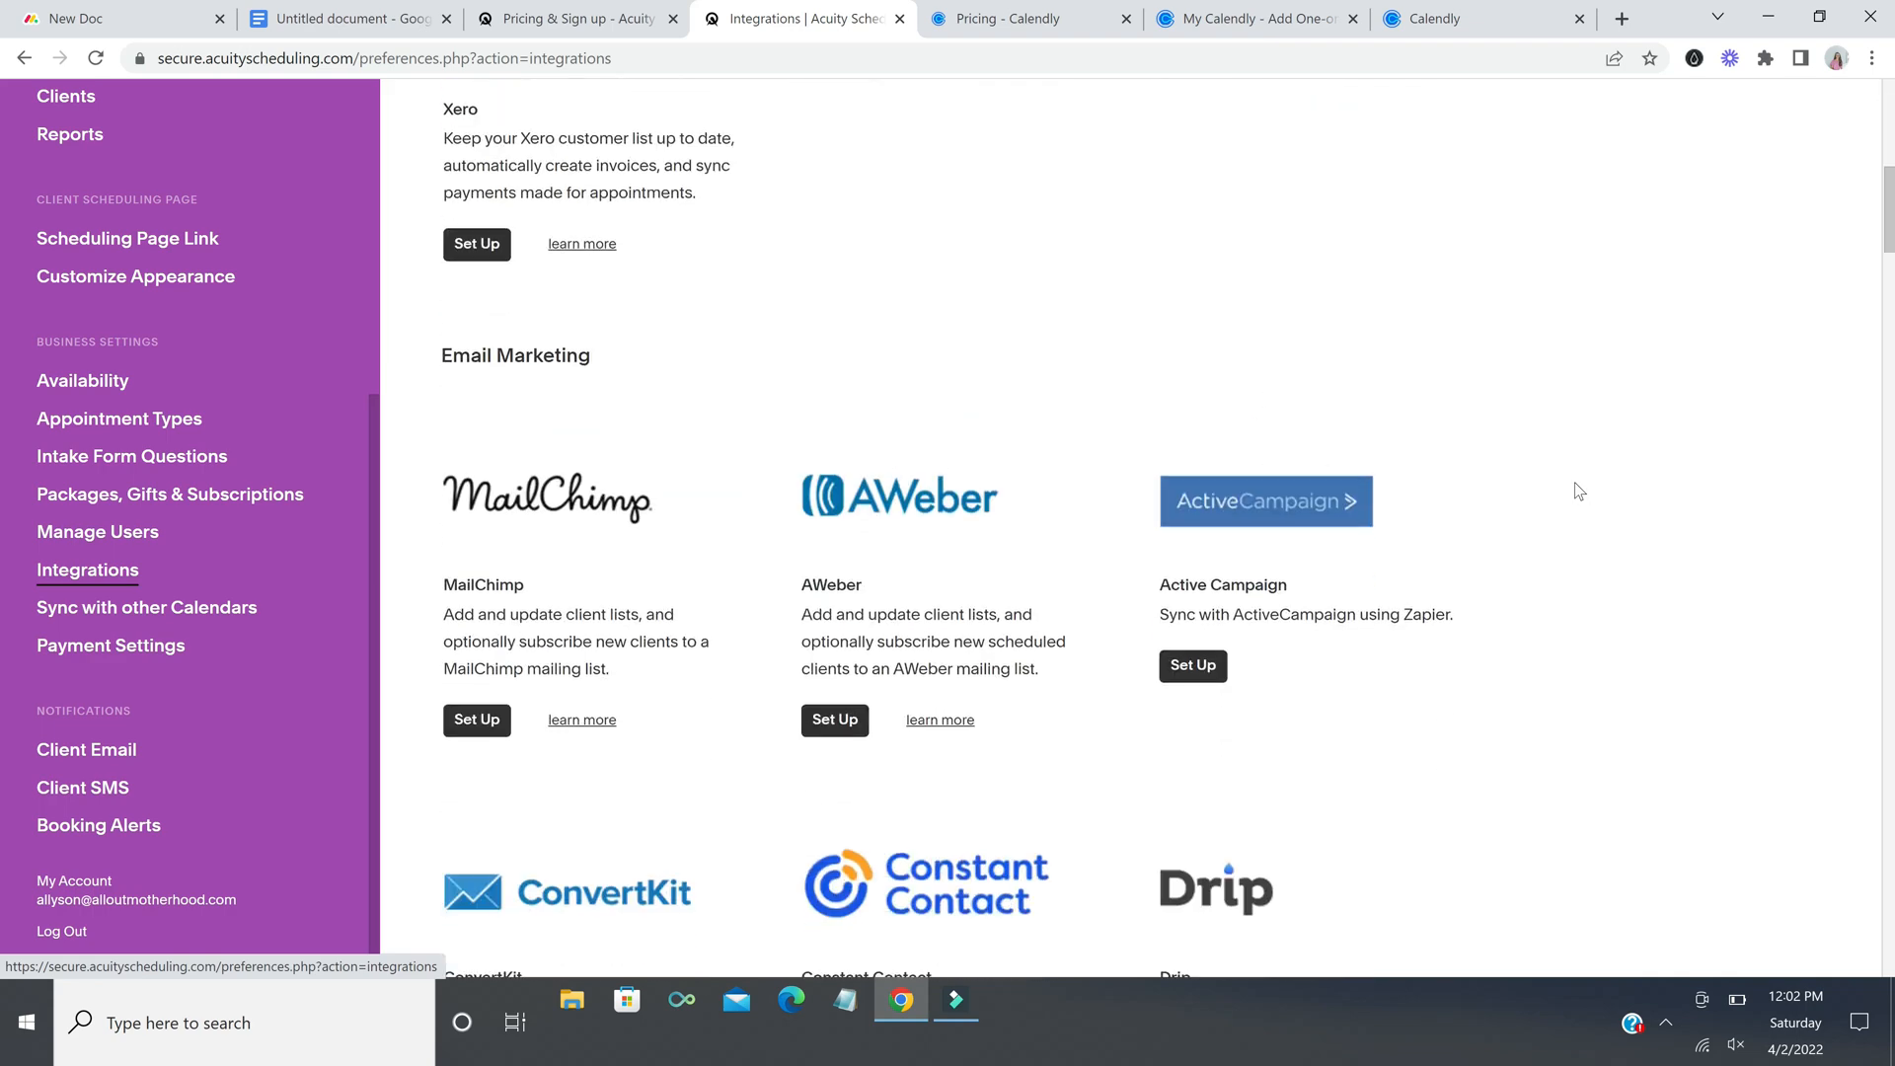
pyautogui.scroll(-1, 1576, 492)
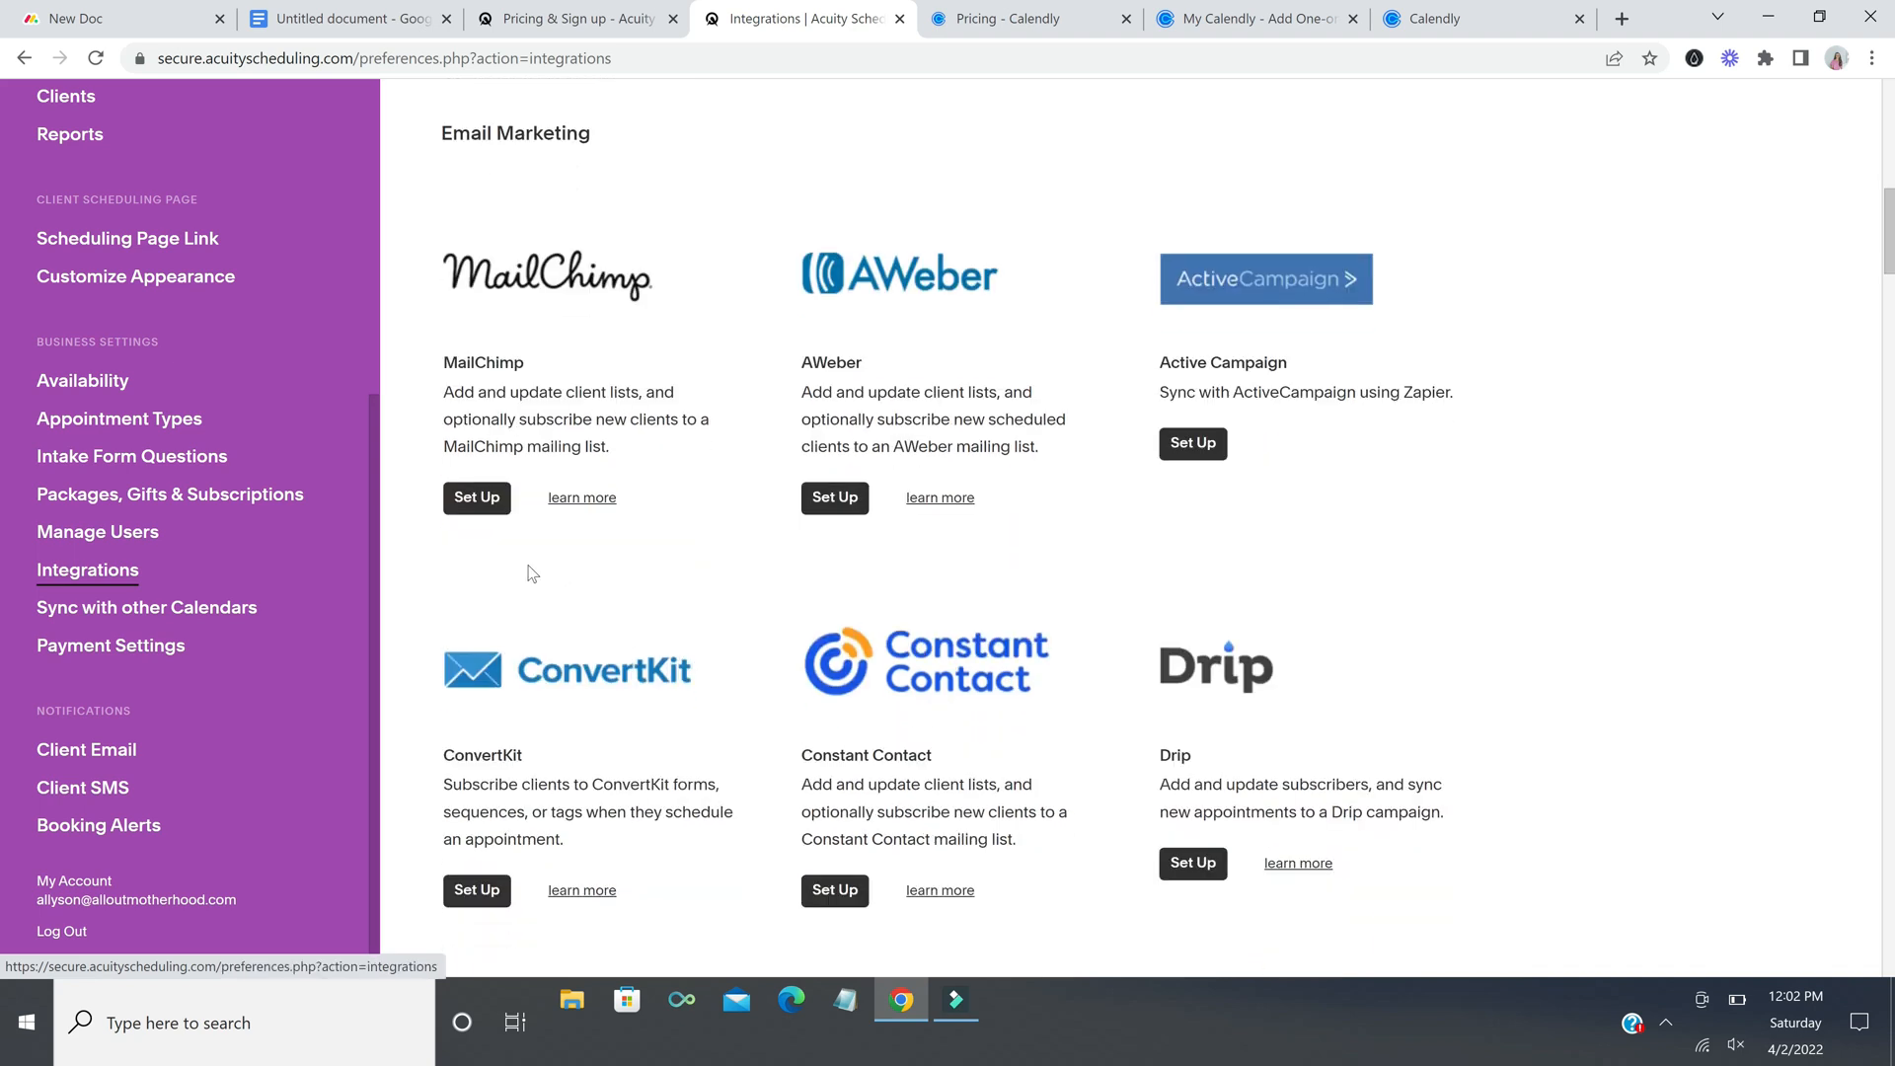
pyautogui.click(474, 499)
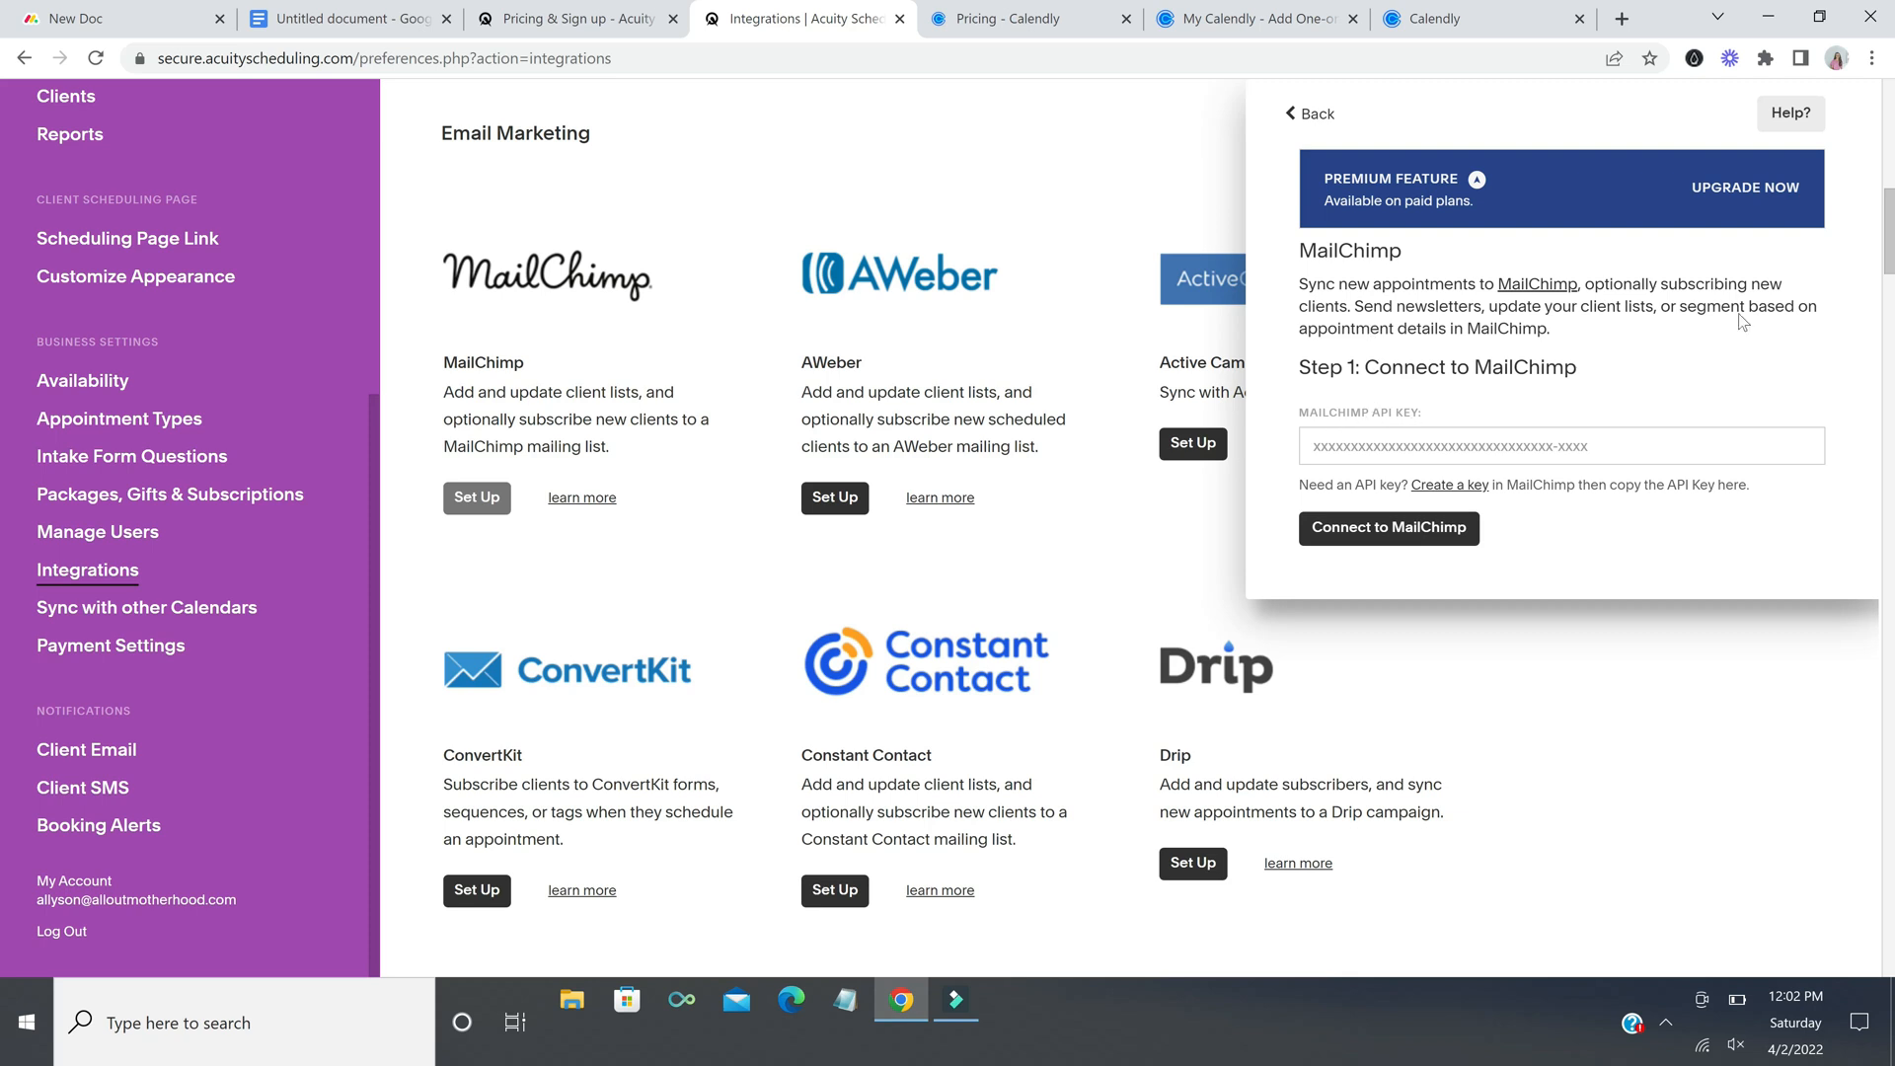
pyautogui.click(1325, 116)
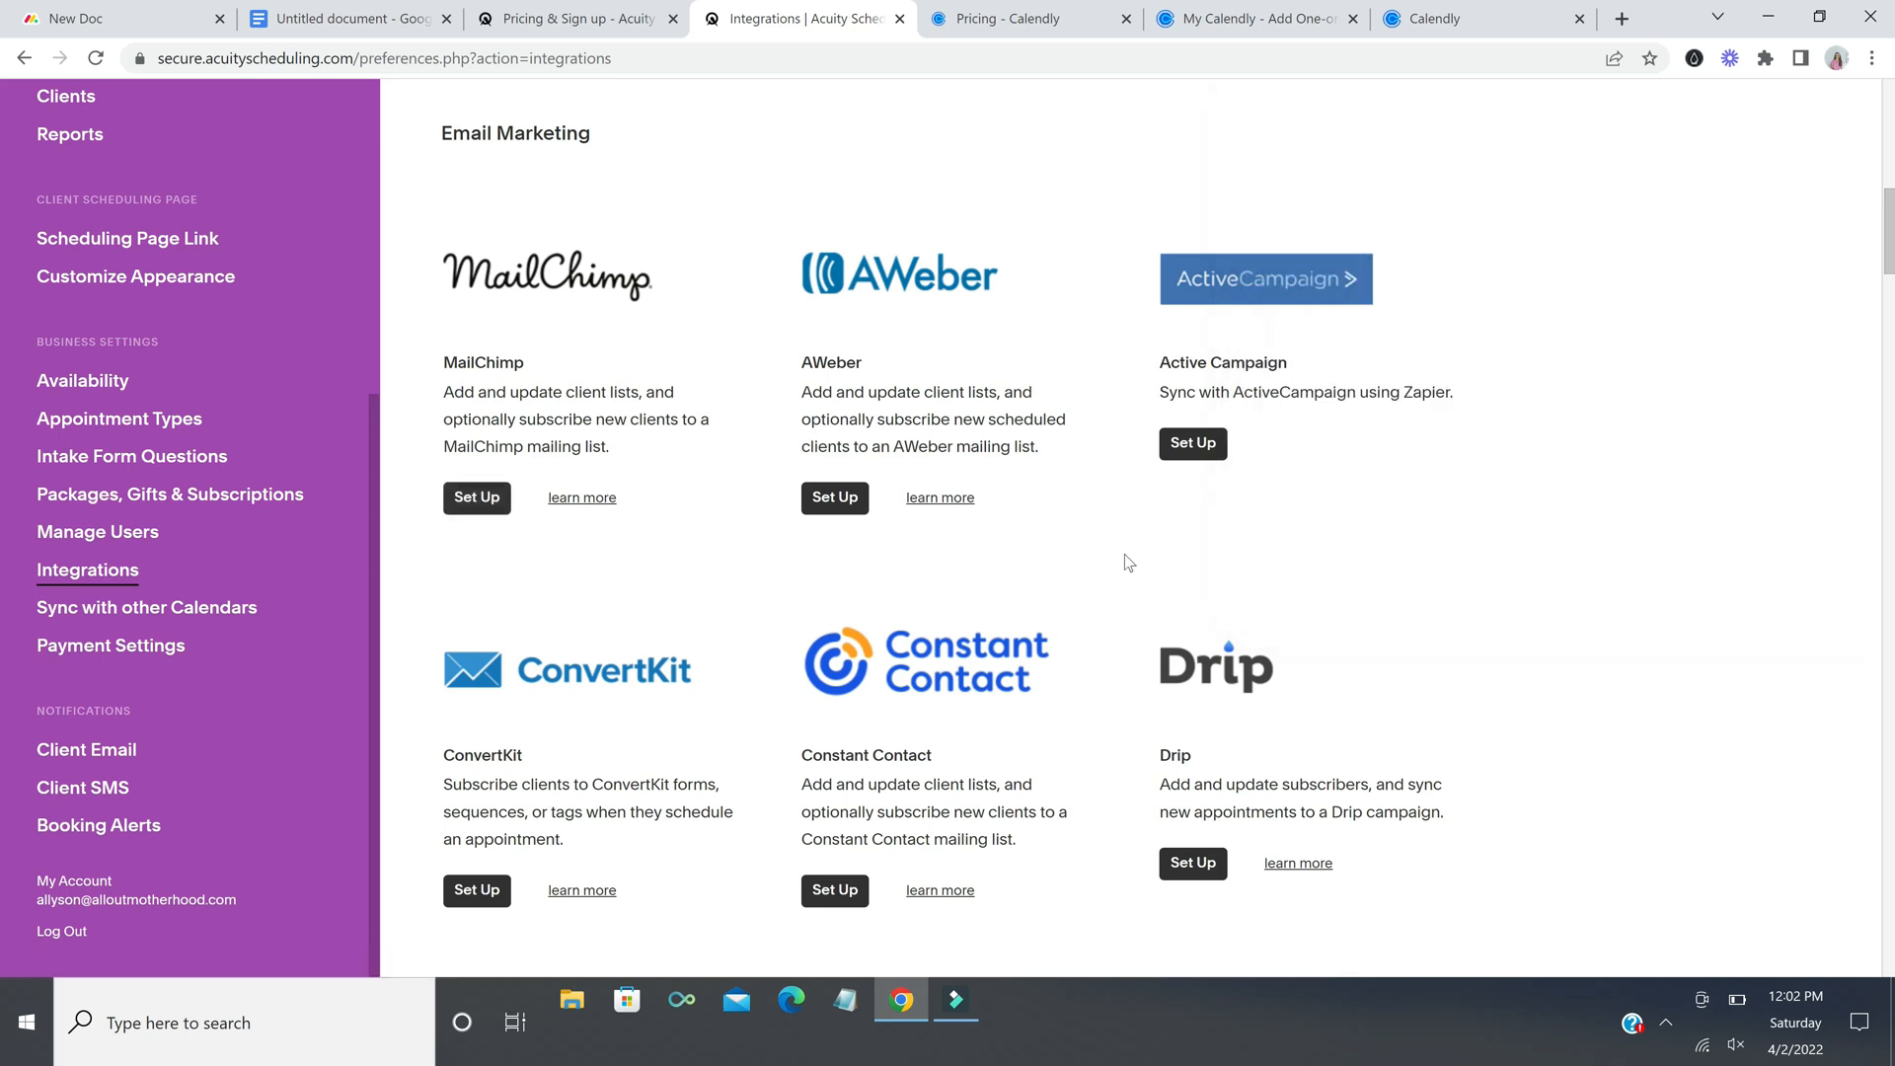
# Step: Browse the remaining integrations from Email Marketing through CRM and Client Engagement to the Video Conferencing options
pyautogui.scroll(-3, 1123, 554)
pyautogui.scroll(-7, 1125, 558)
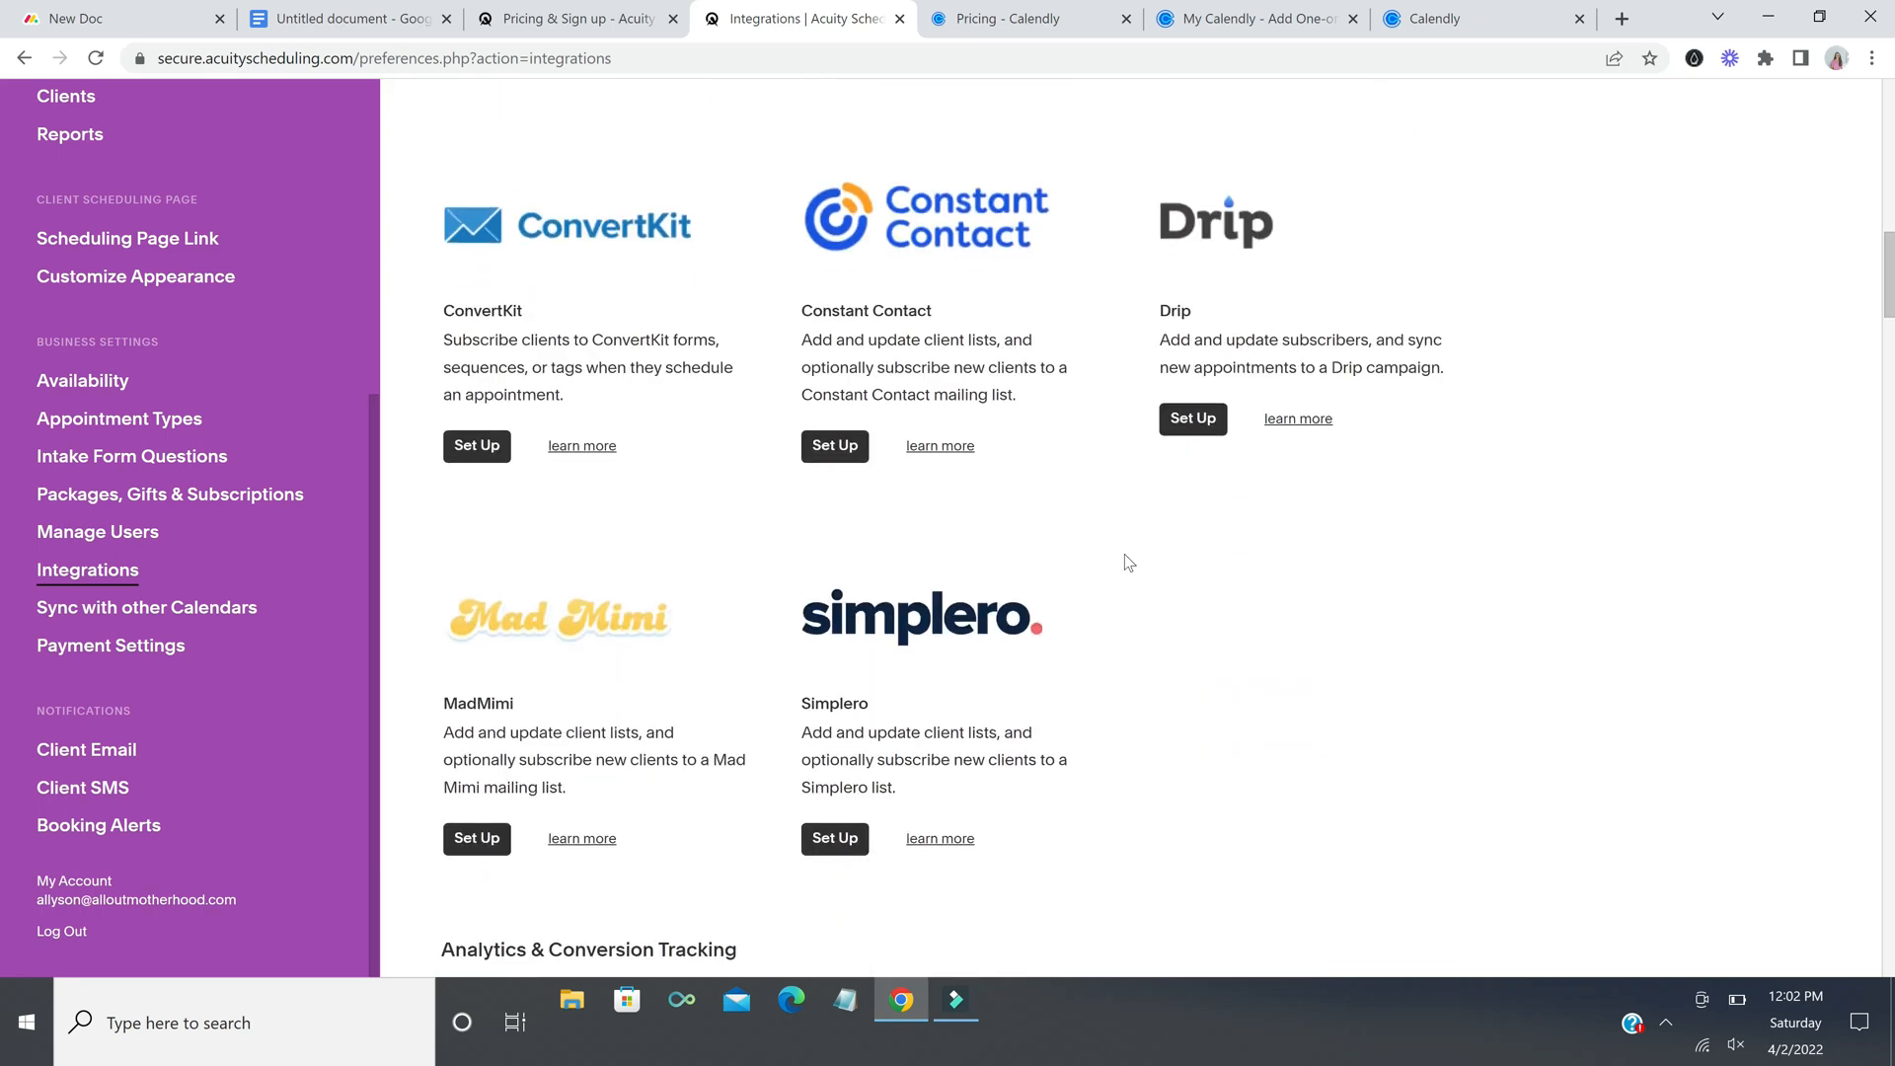
pyautogui.scroll(-12, 1123, 561)
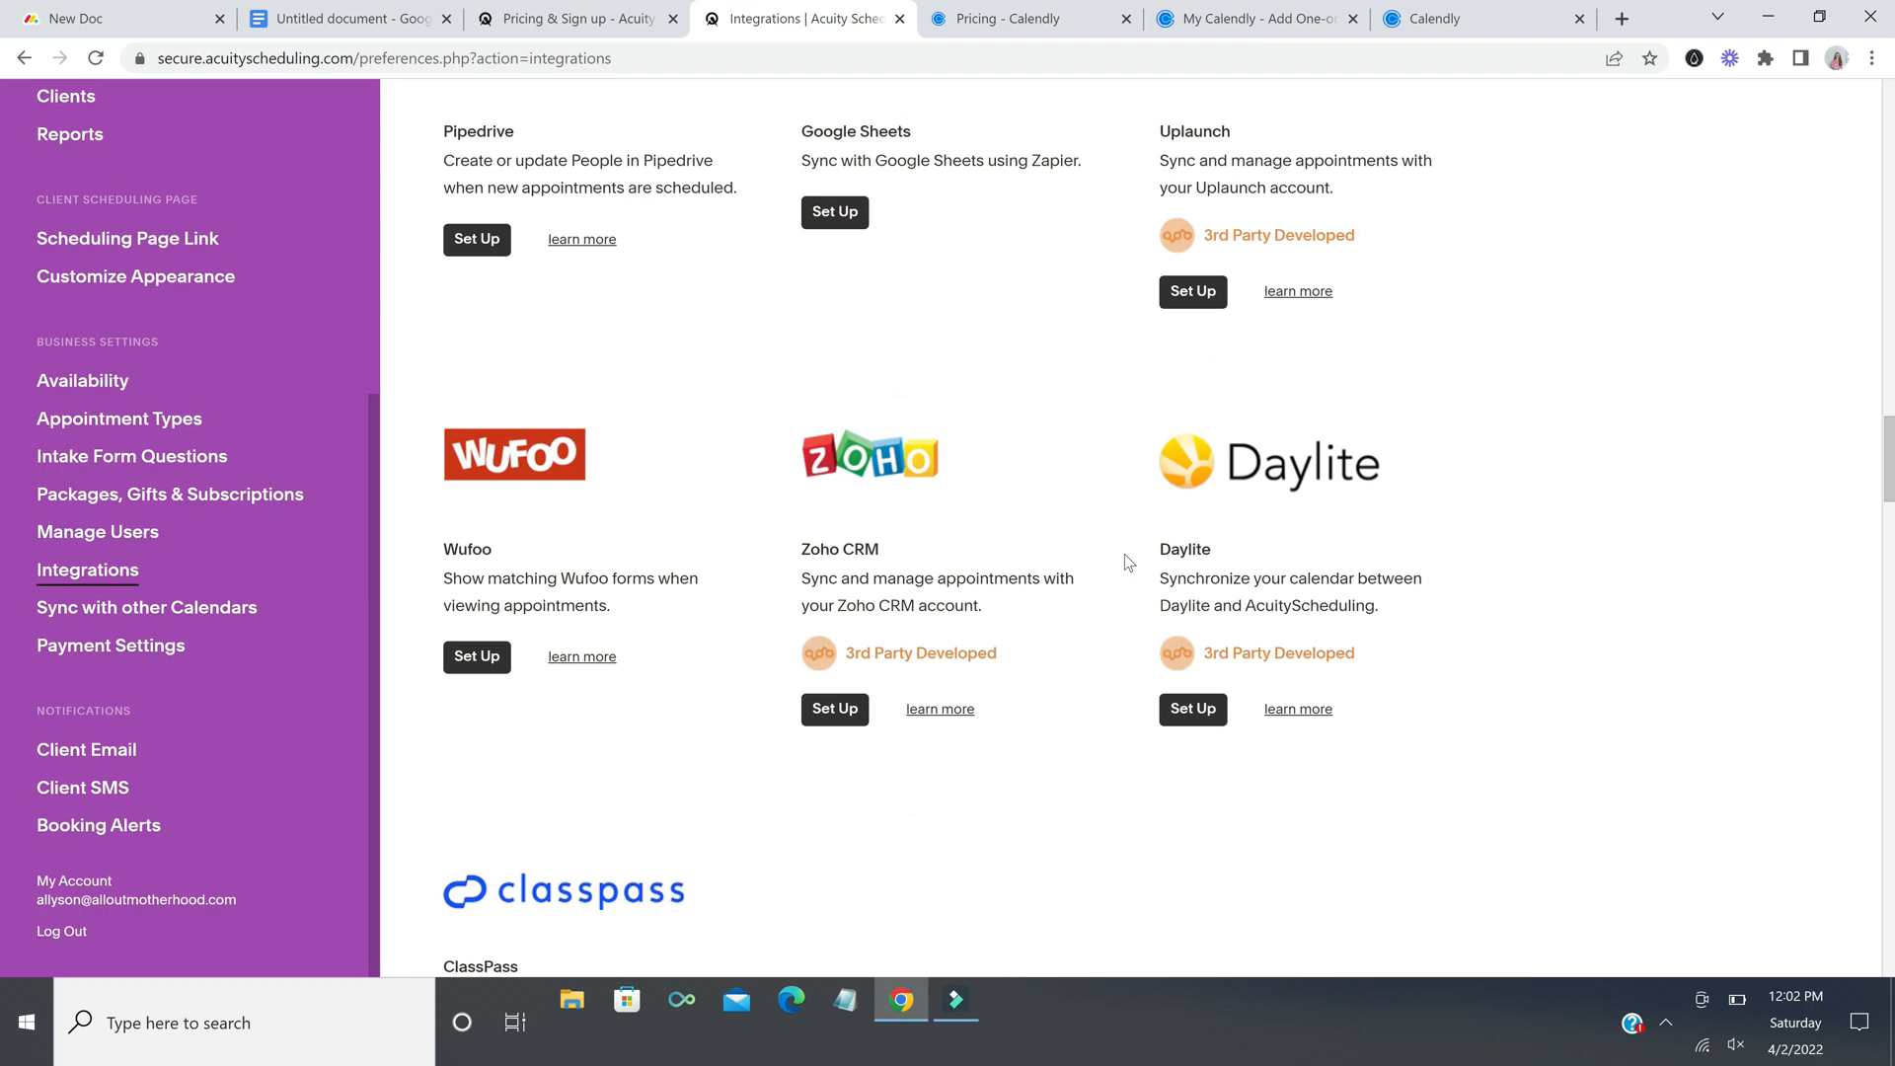
pyautogui.scroll(1, 1123, 554)
pyautogui.scroll(-4, 1123, 553)
pyautogui.scroll(-10, 1124, 553)
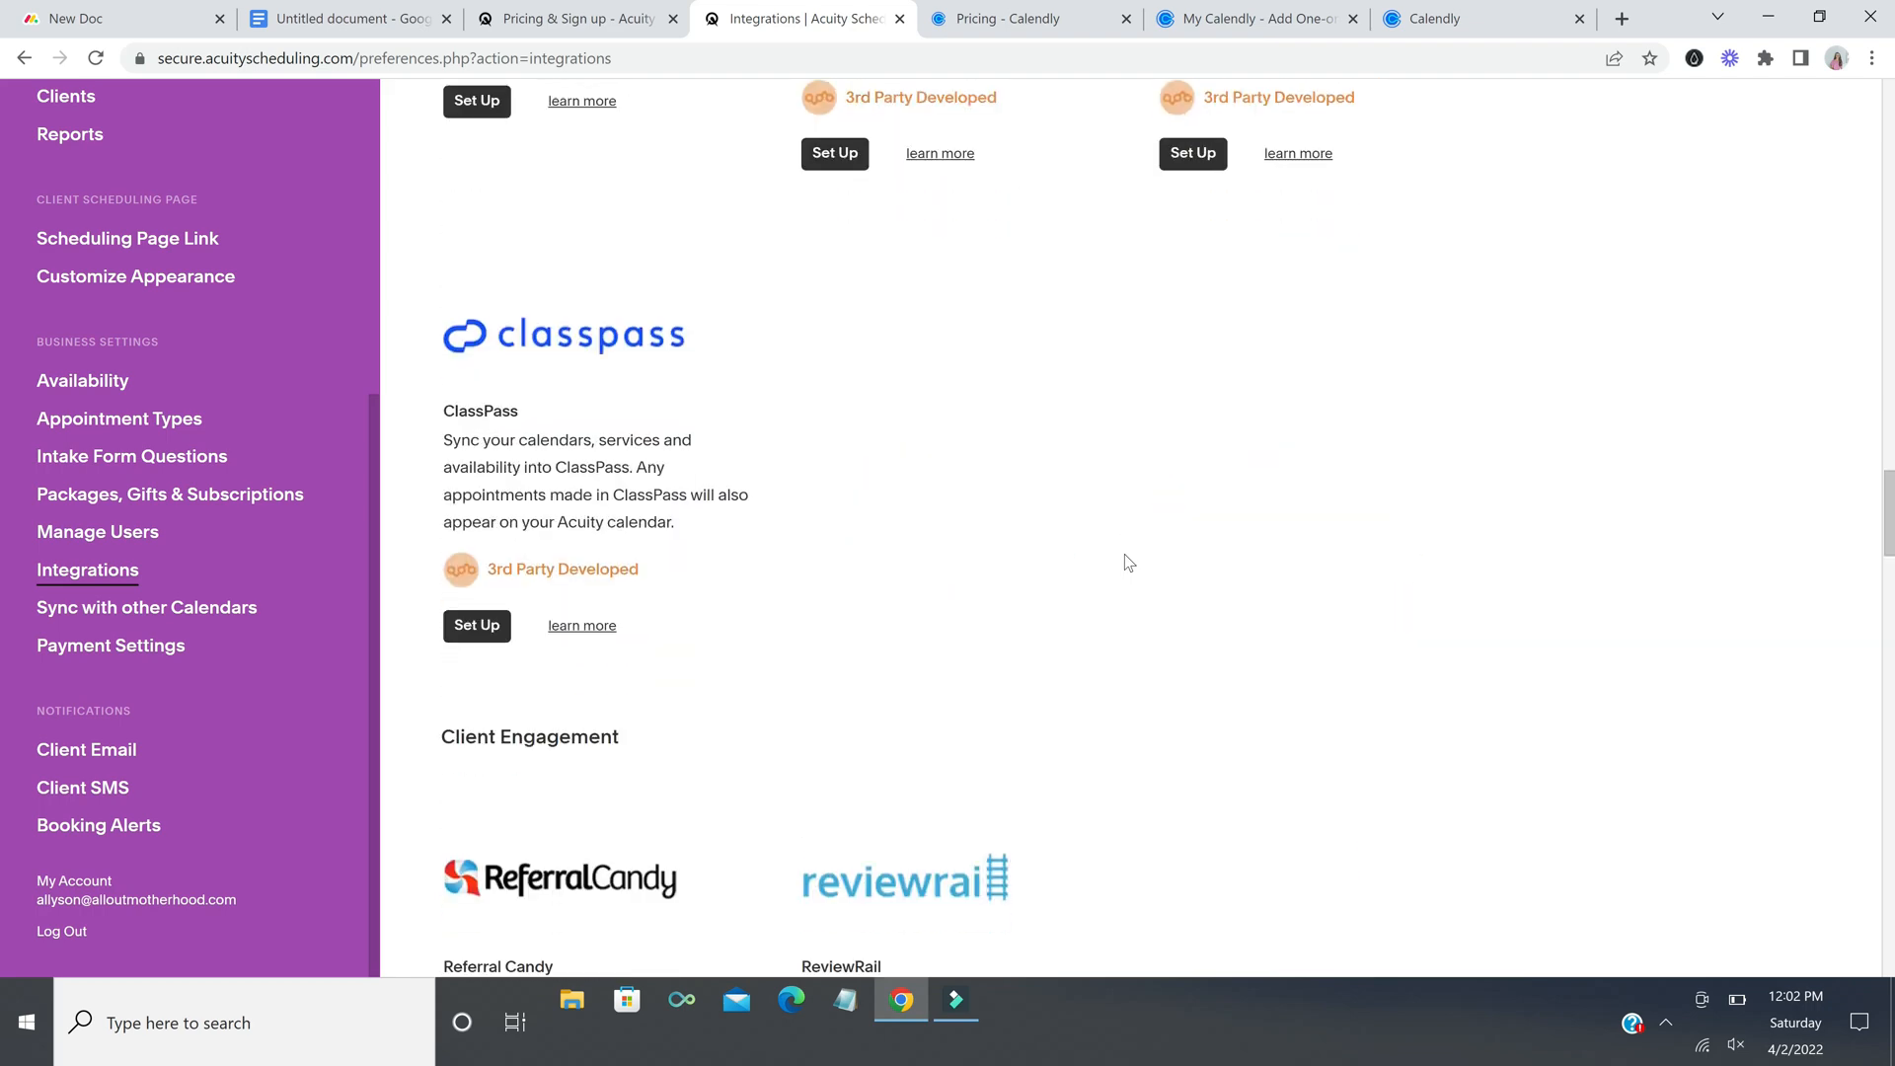
pyautogui.scroll(-3, 1129, 555)
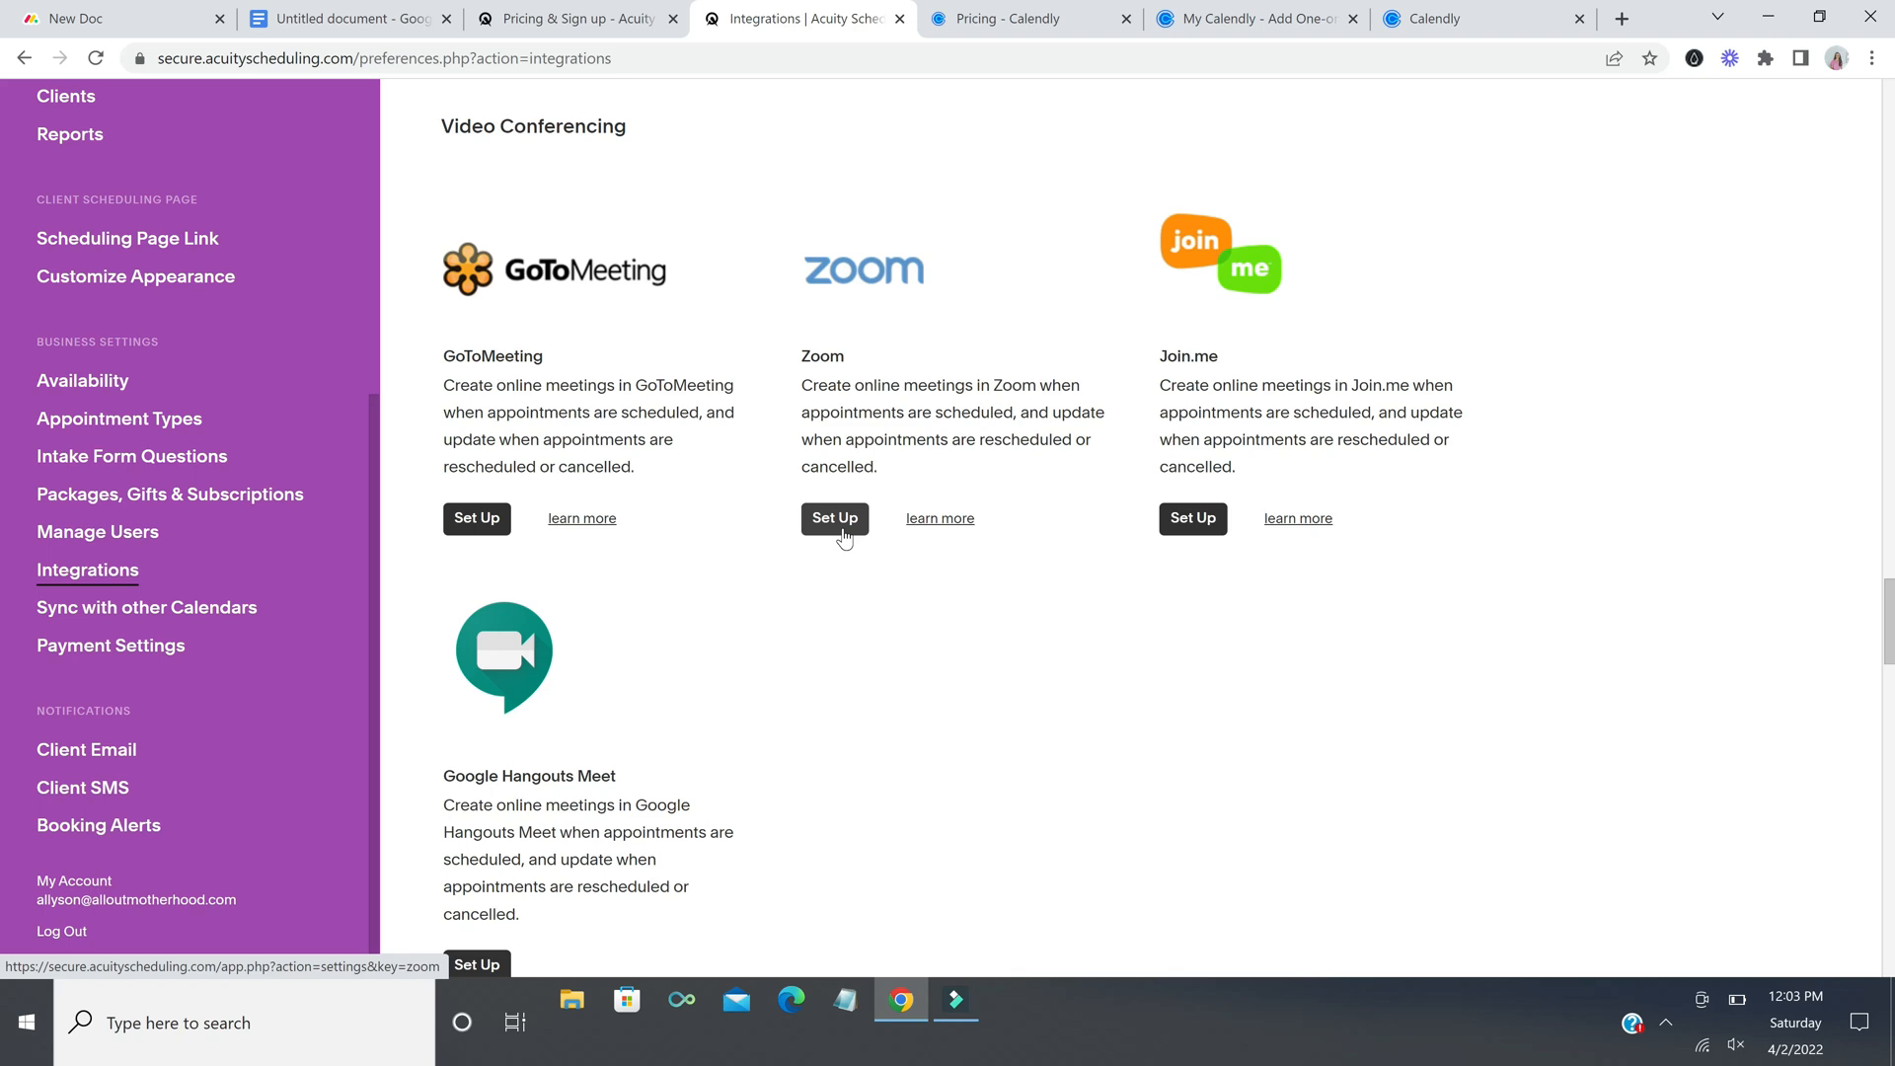
# Step: Browse the remaining integrations from Video Conferencing through API to Payments
pyautogui.scroll(-5, 846, 536)
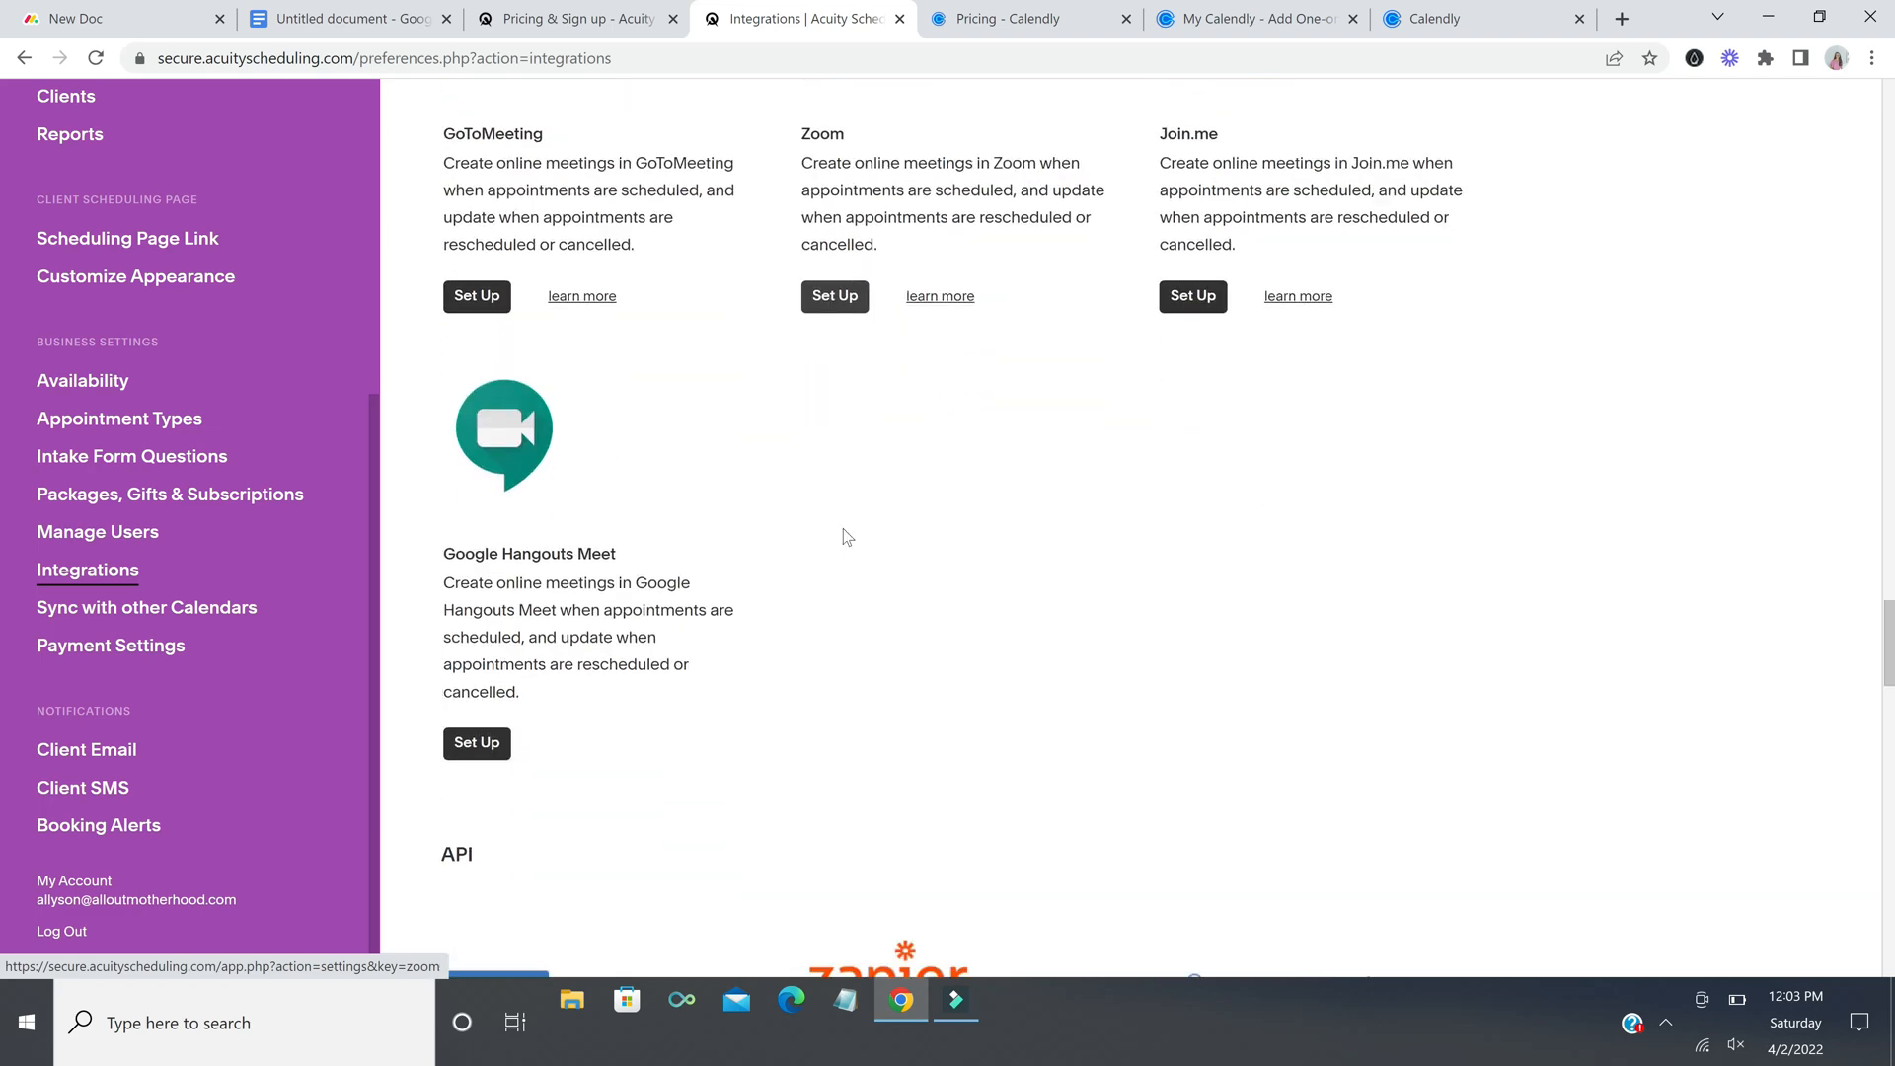
pyautogui.scroll(-5, 849, 538)
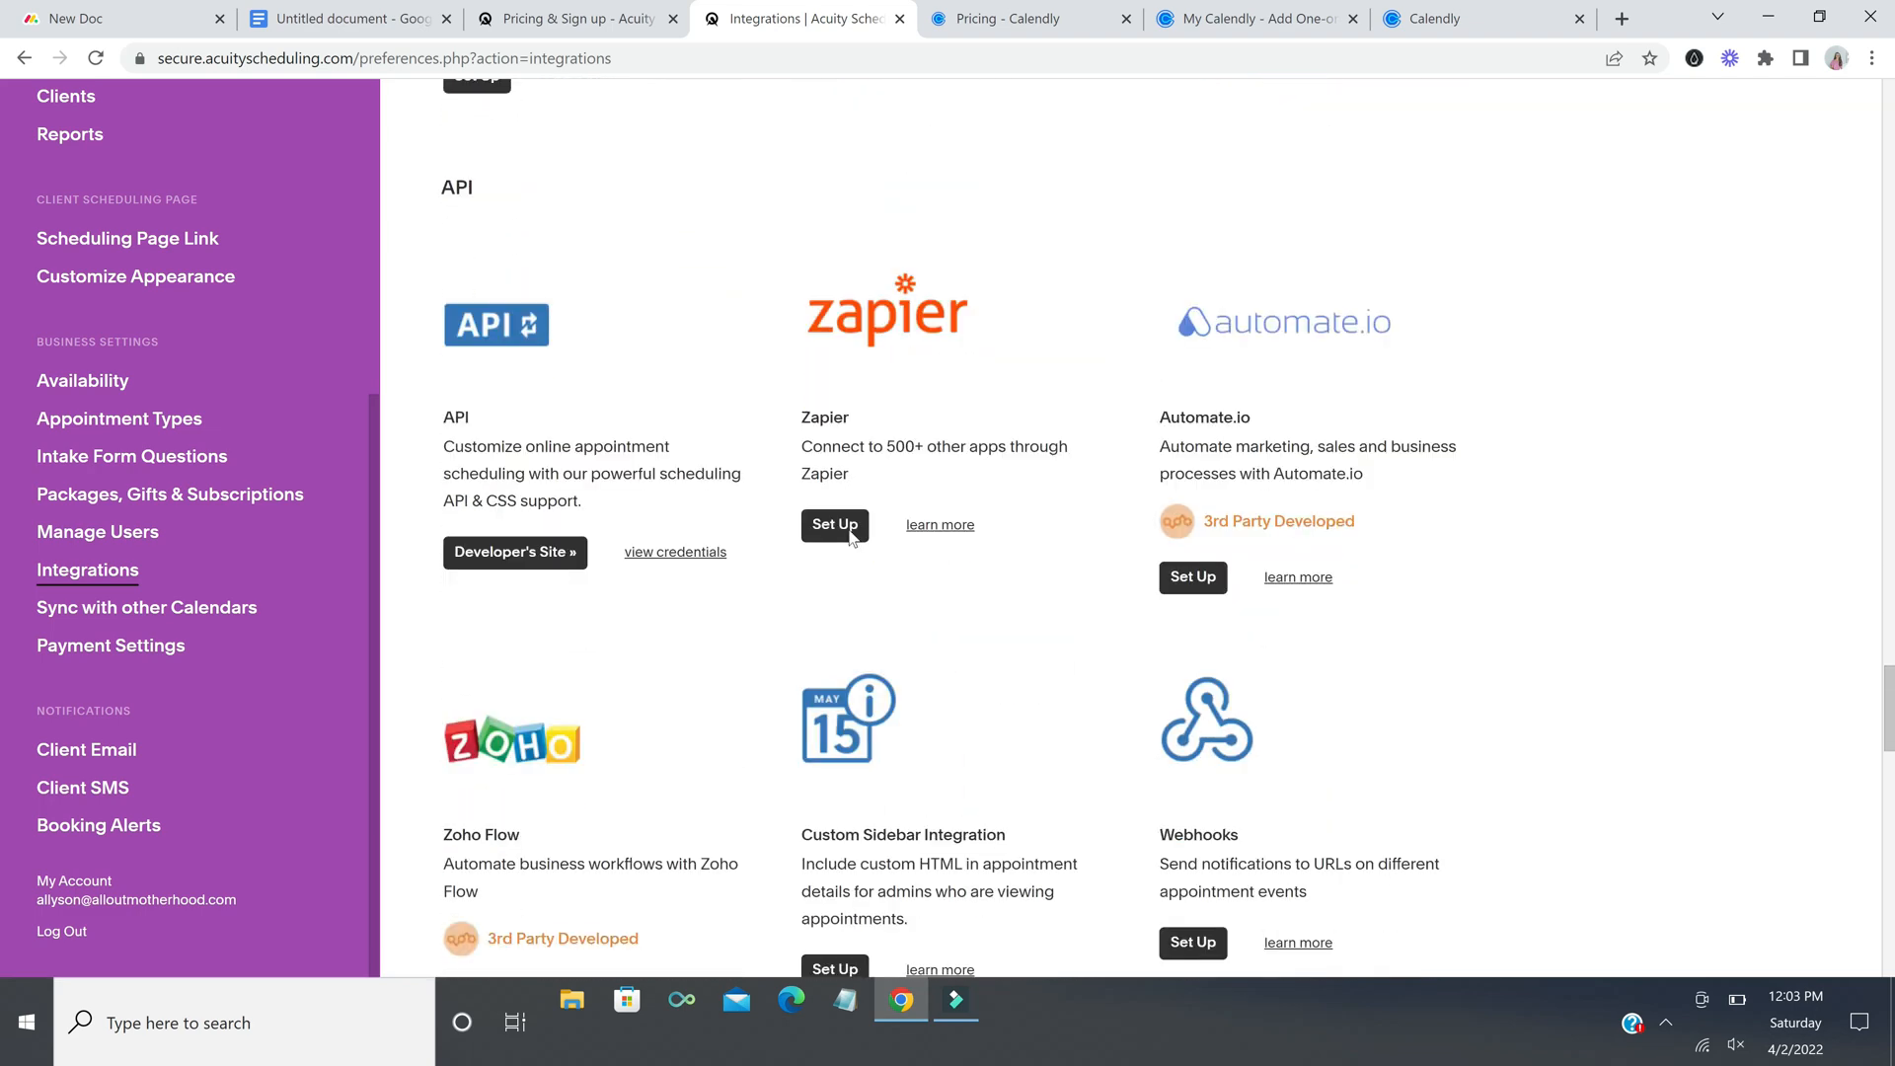
pyautogui.scroll(-9, 849, 538)
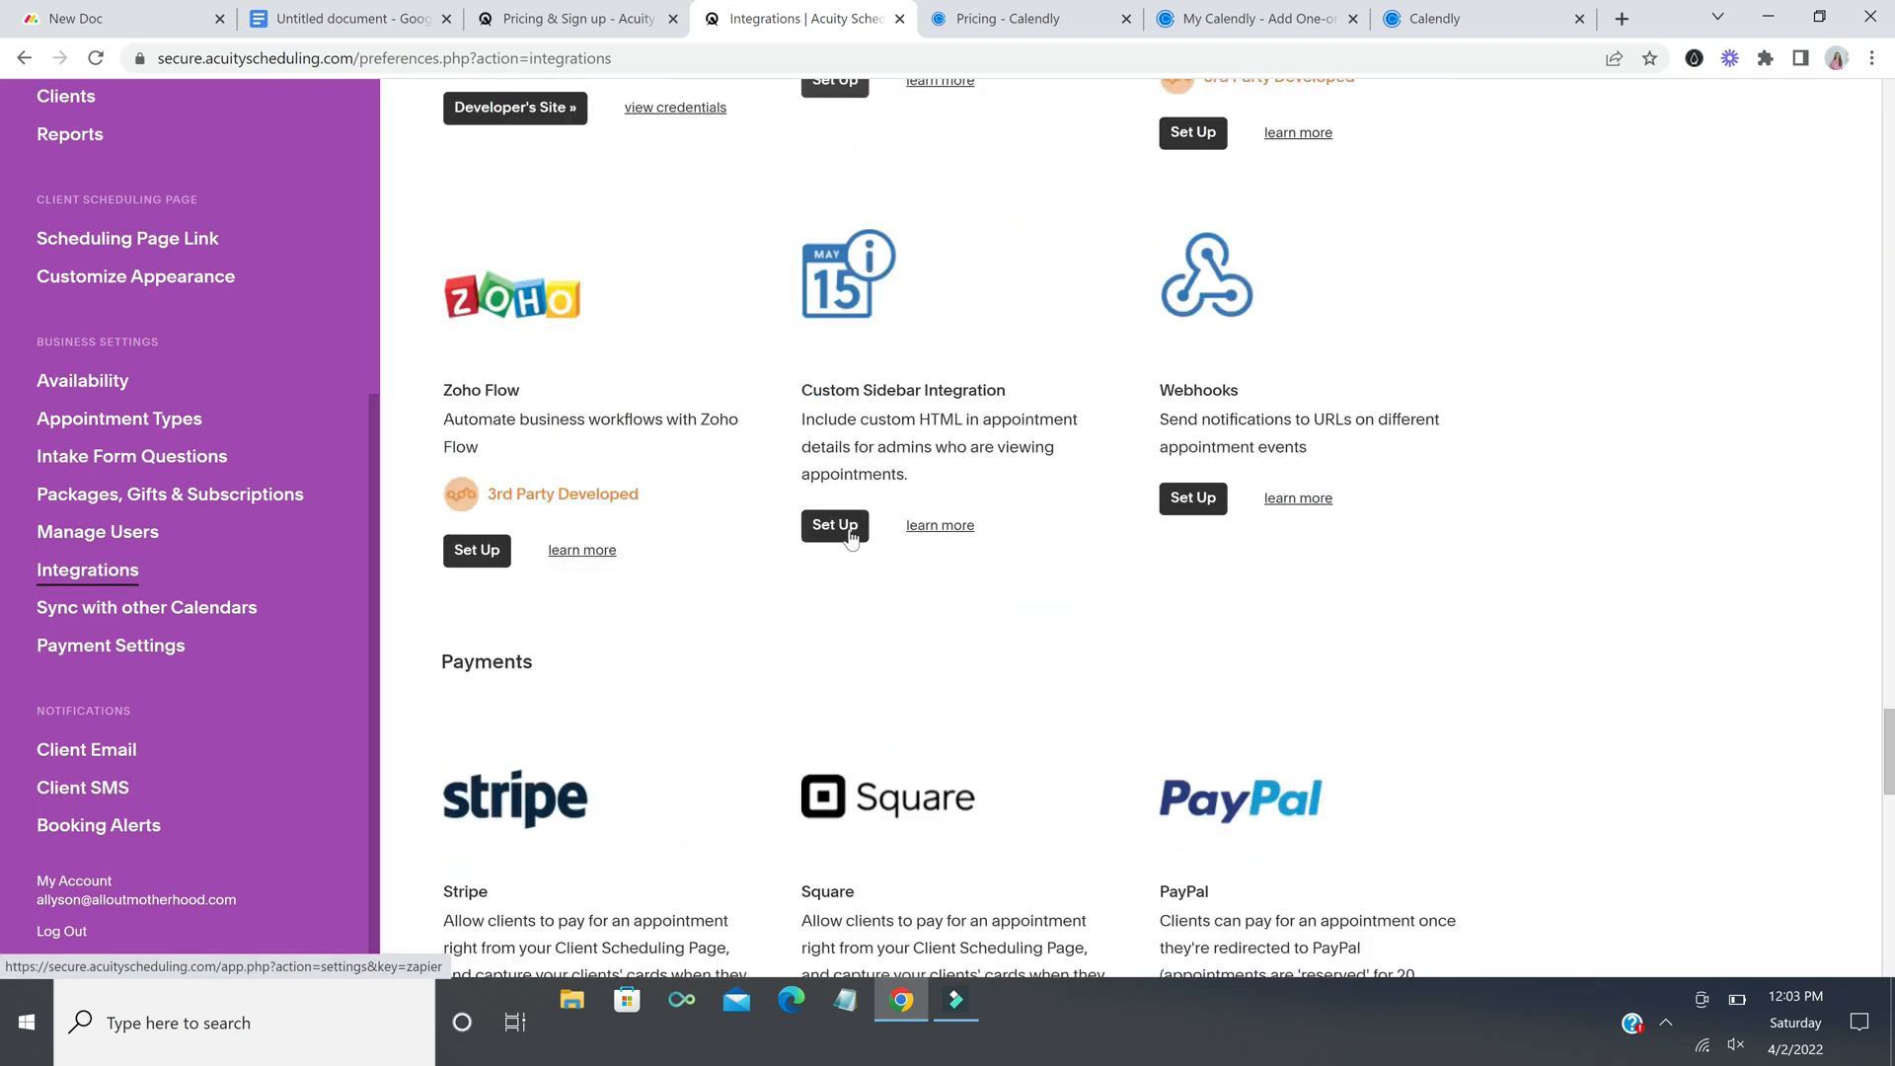
pyautogui.scroll(-1, 851, 538)
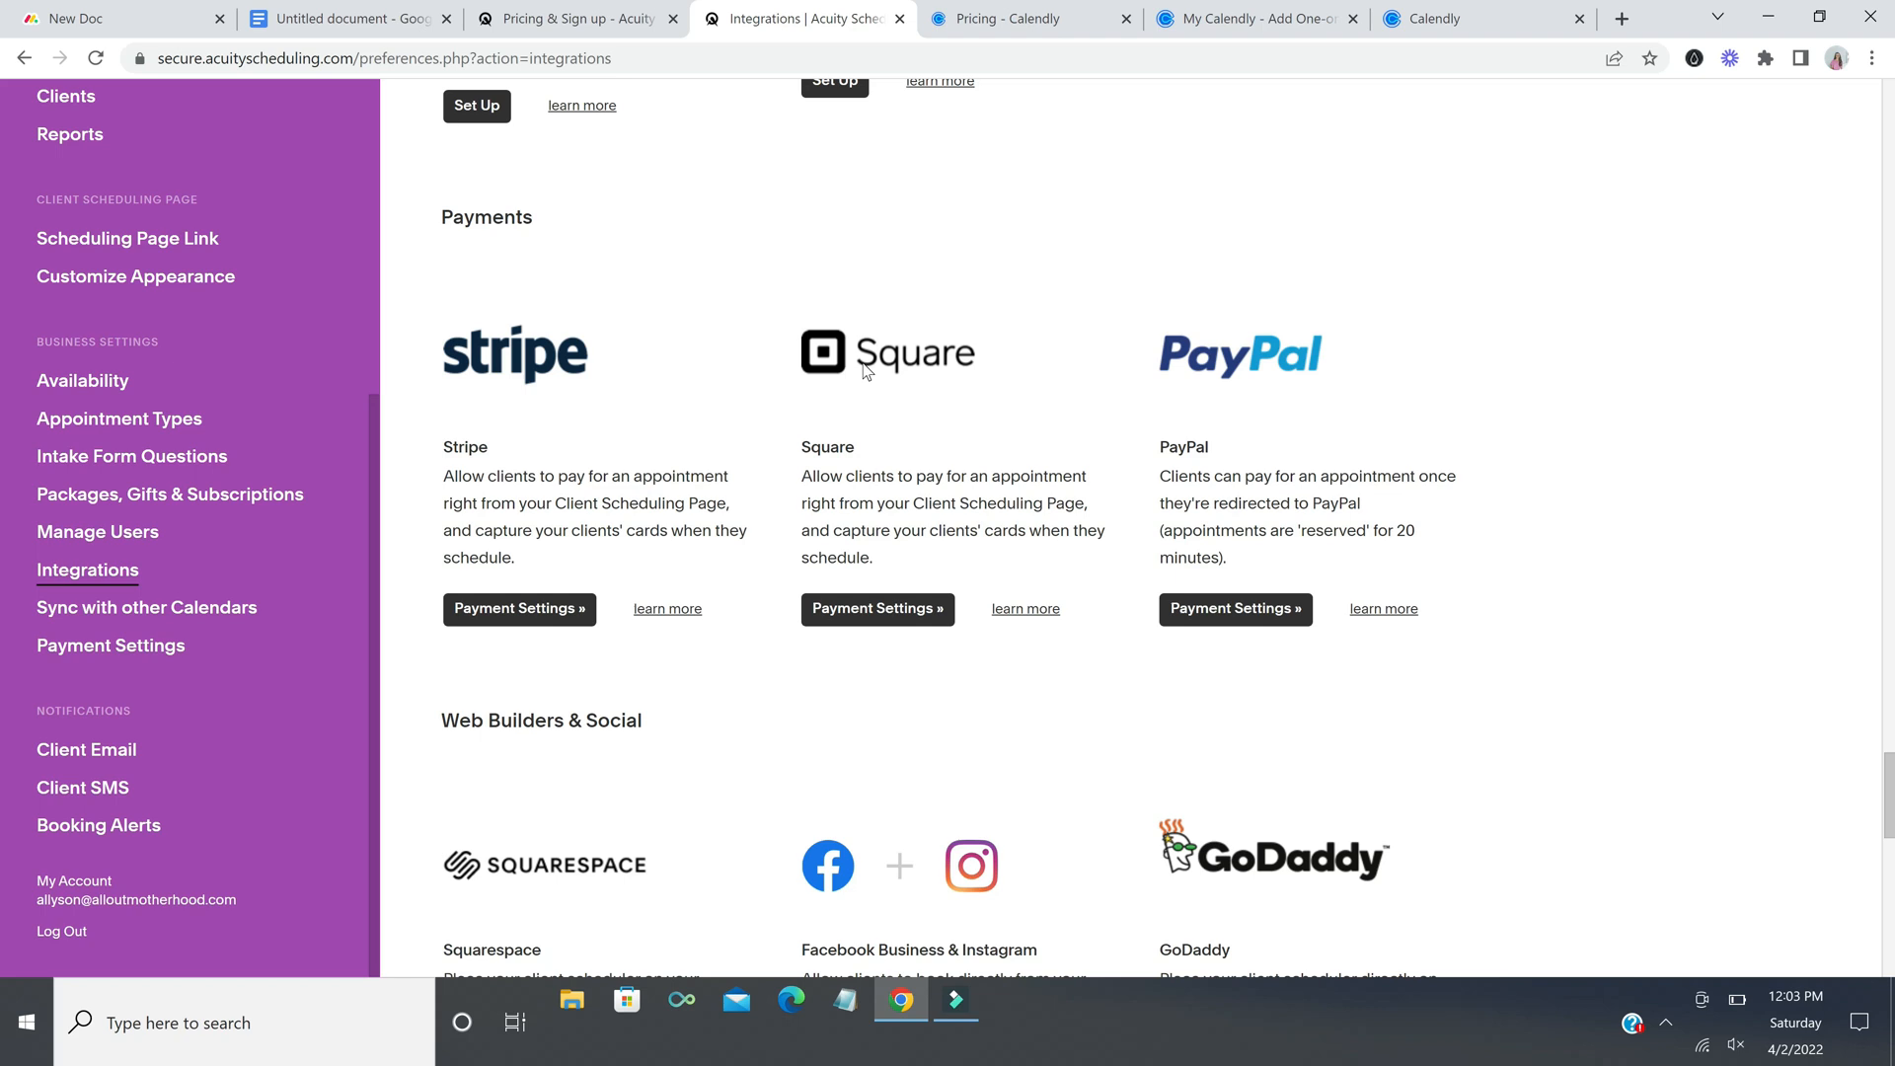
# Step: Open the payment settings from the Stripe integration and review the currency option and the PayPal, Stripe and Square payment processors
pyautogui.click(544, 619)
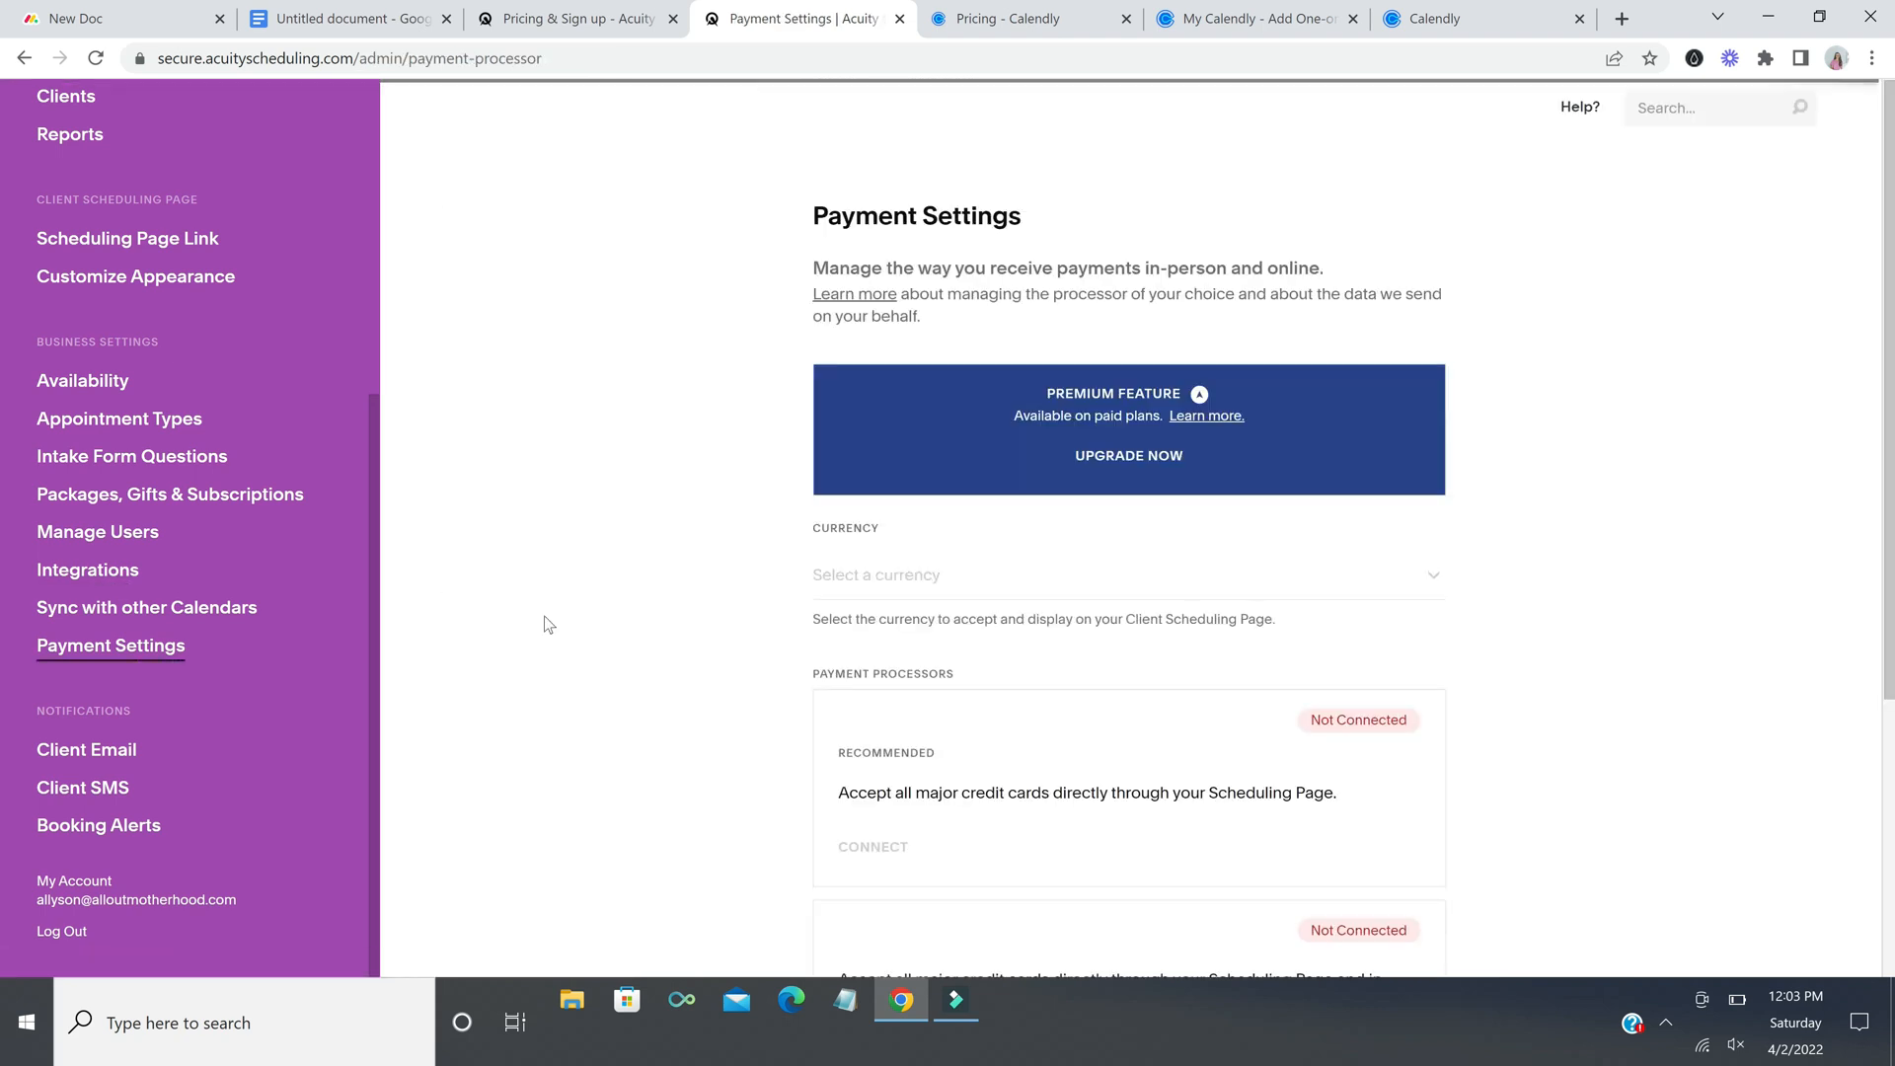
pyautogui.scroll(-2, 675, 573)
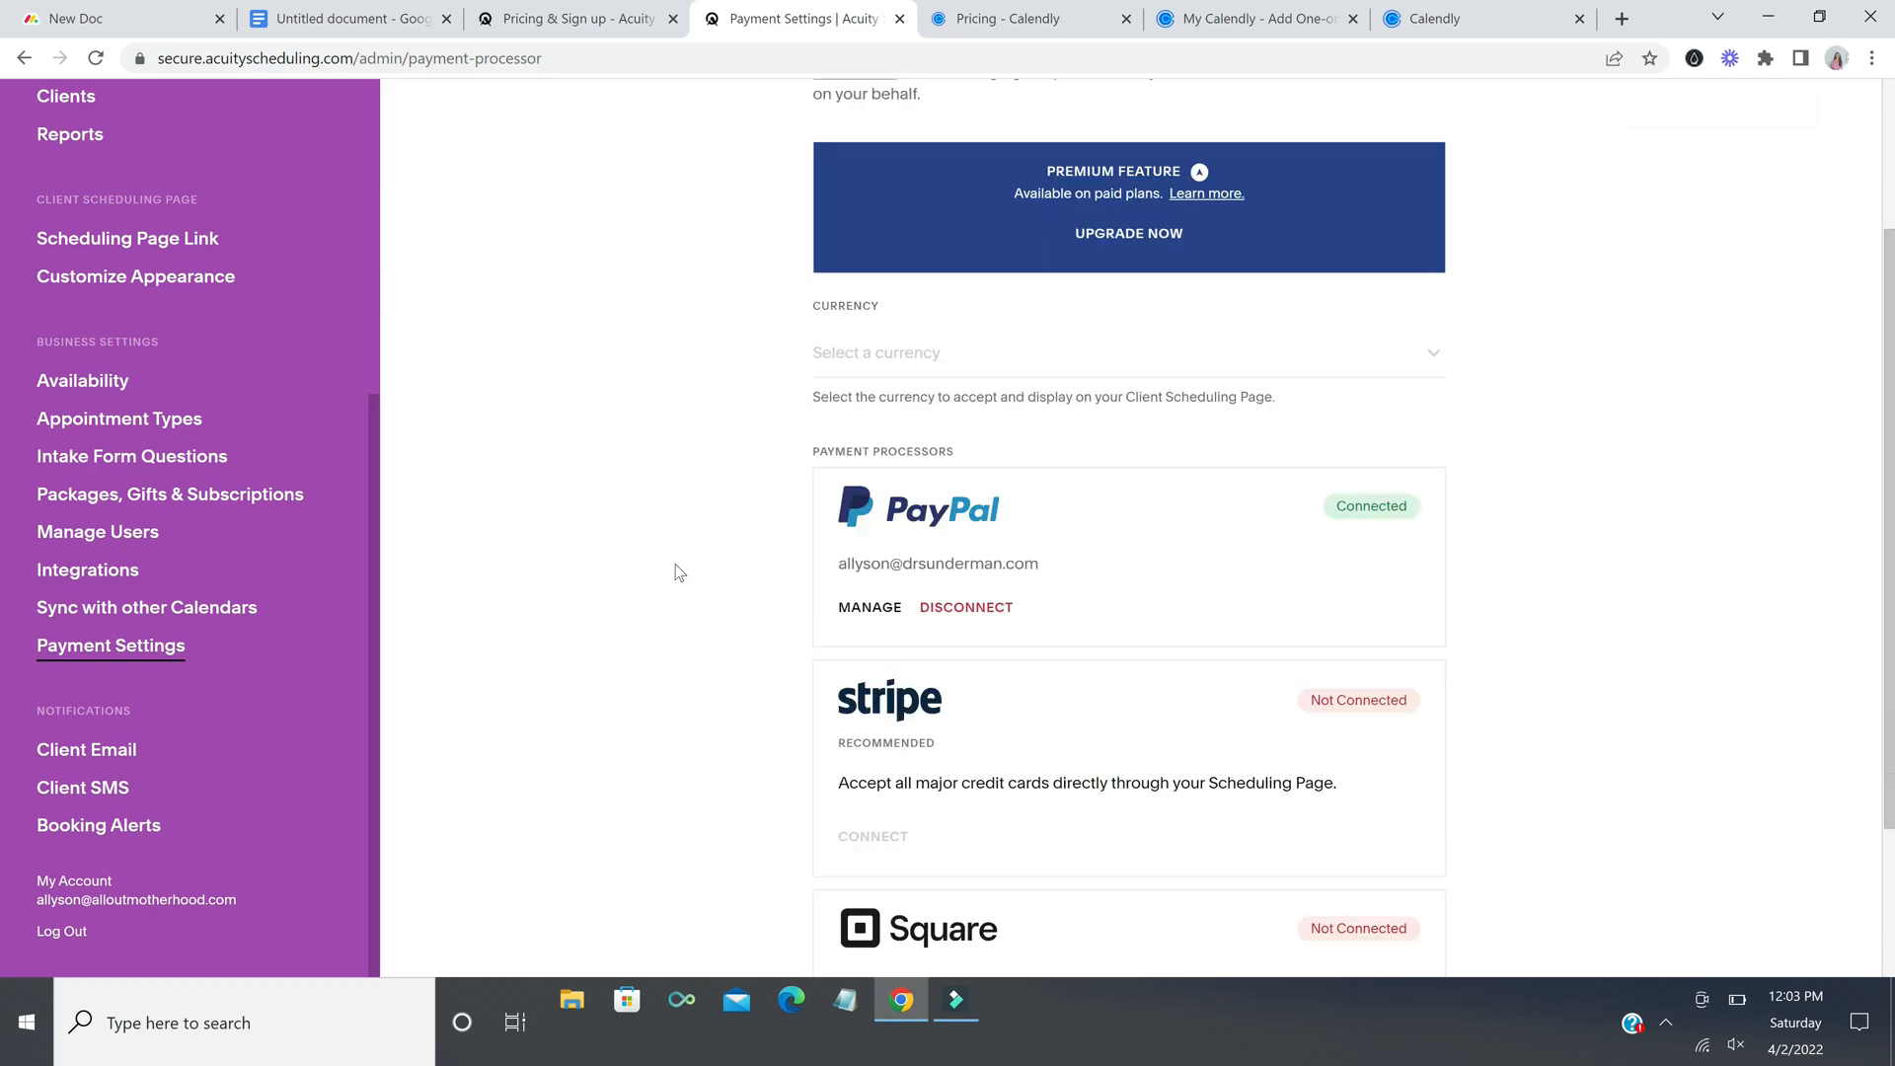
pyautogui.scroll(-2, 680, 572)
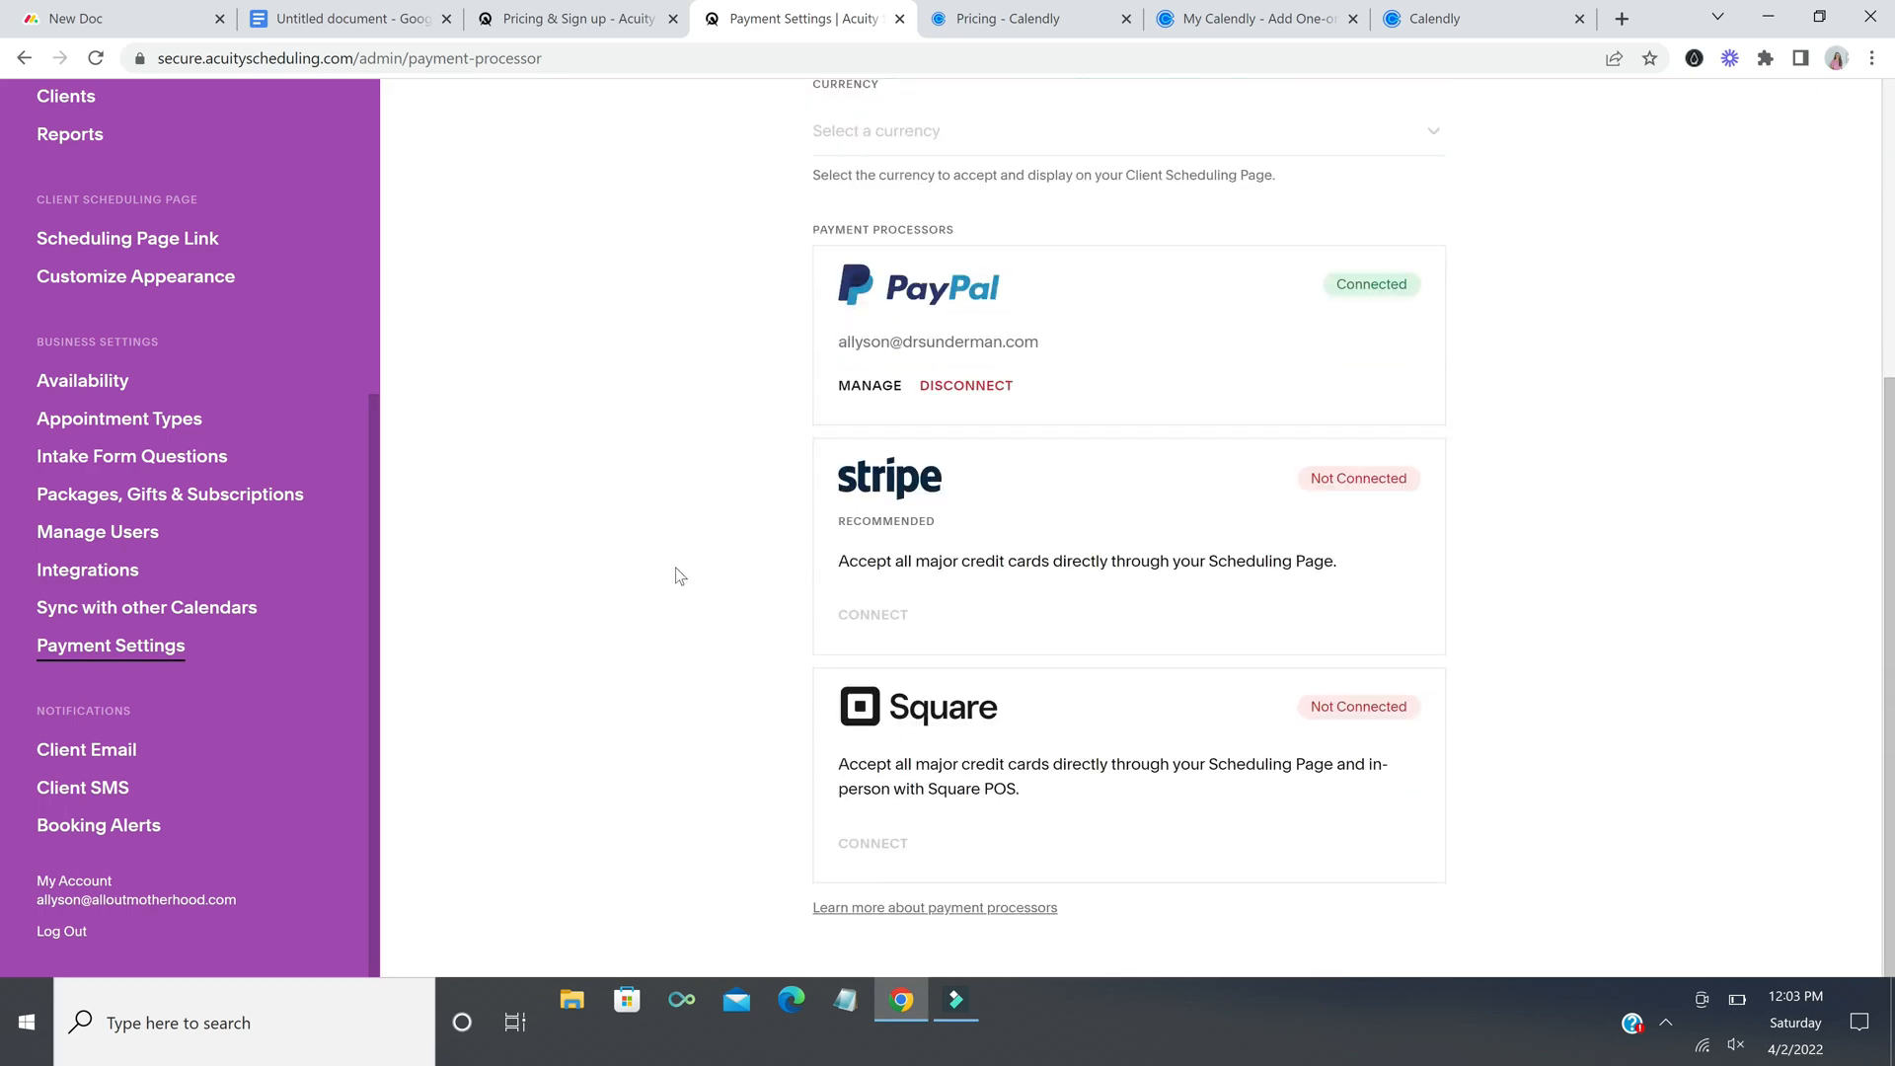
pyautogui.scroll(4, 1332, 548)
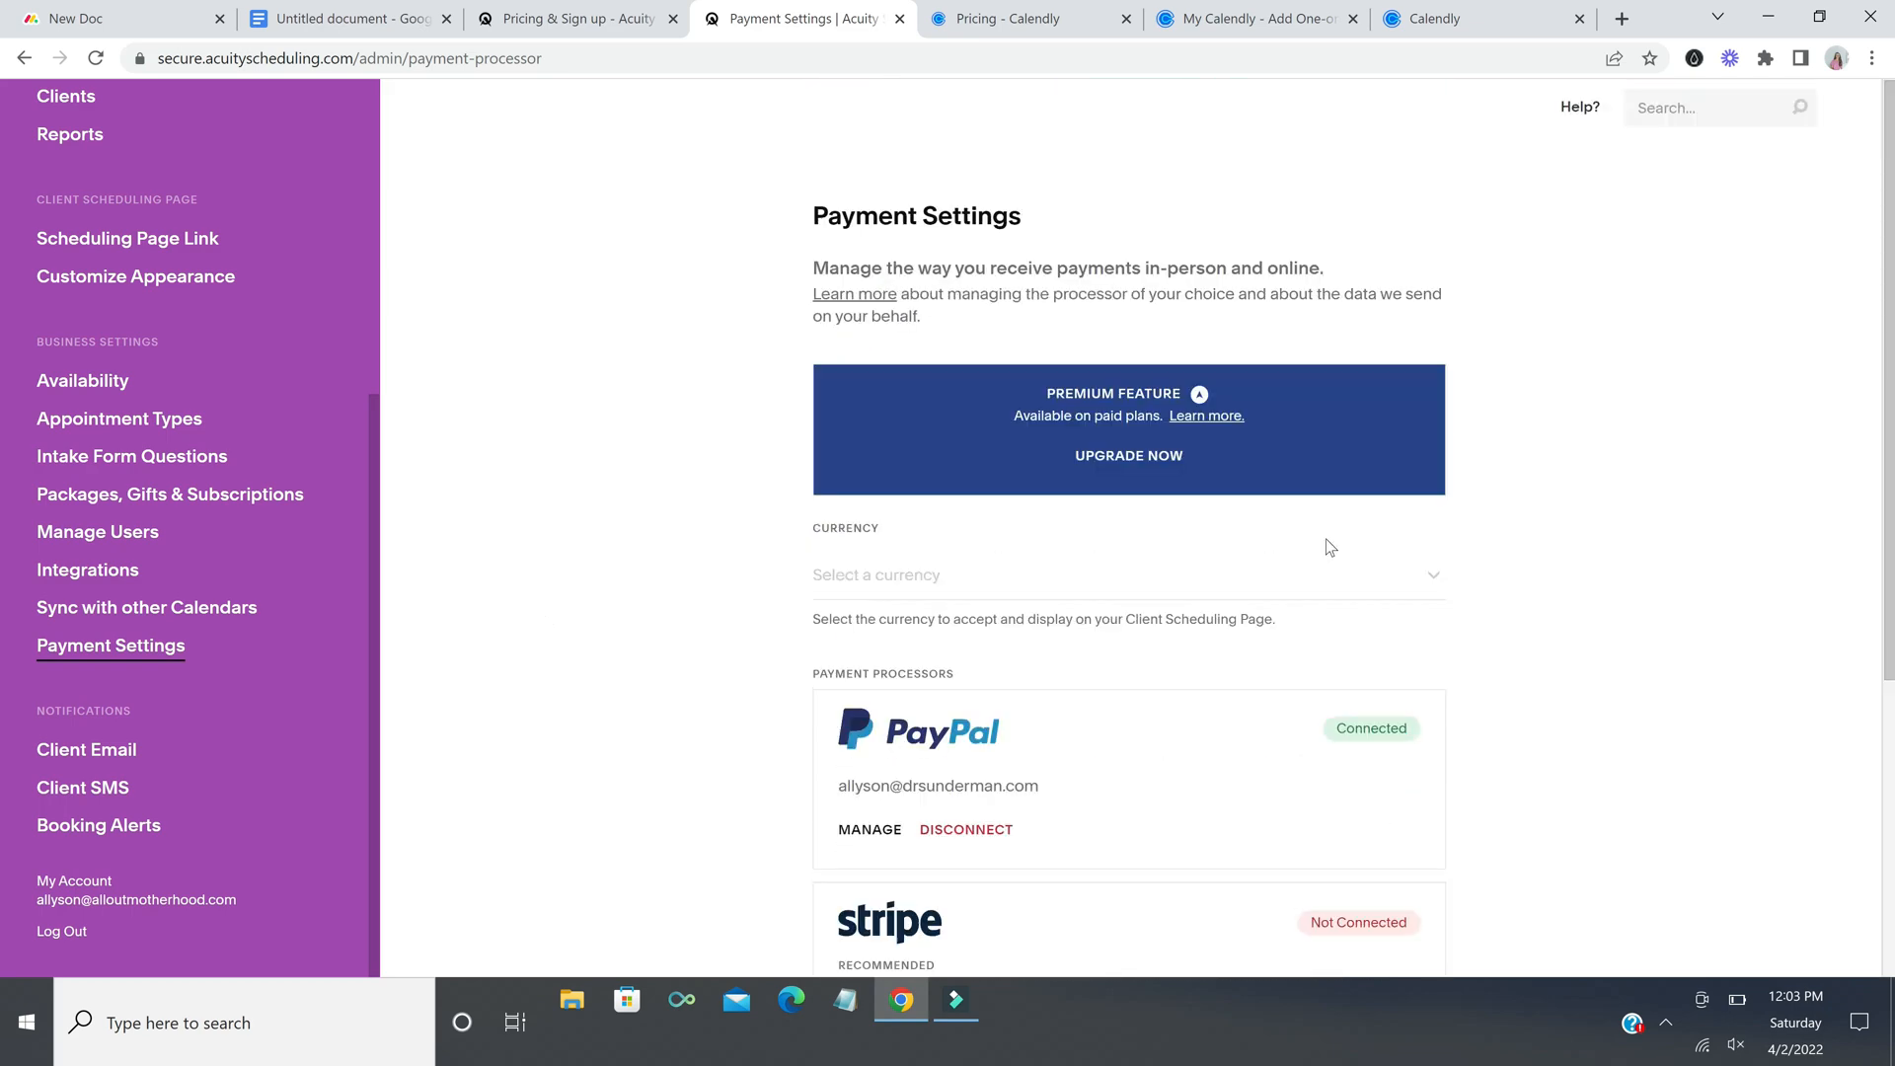
pyautogui.scroll(-1, 1325, 539)
pyautogui.scroll(1, 1325, 539)
pyautogui.scroll(-2, 1175, 585)
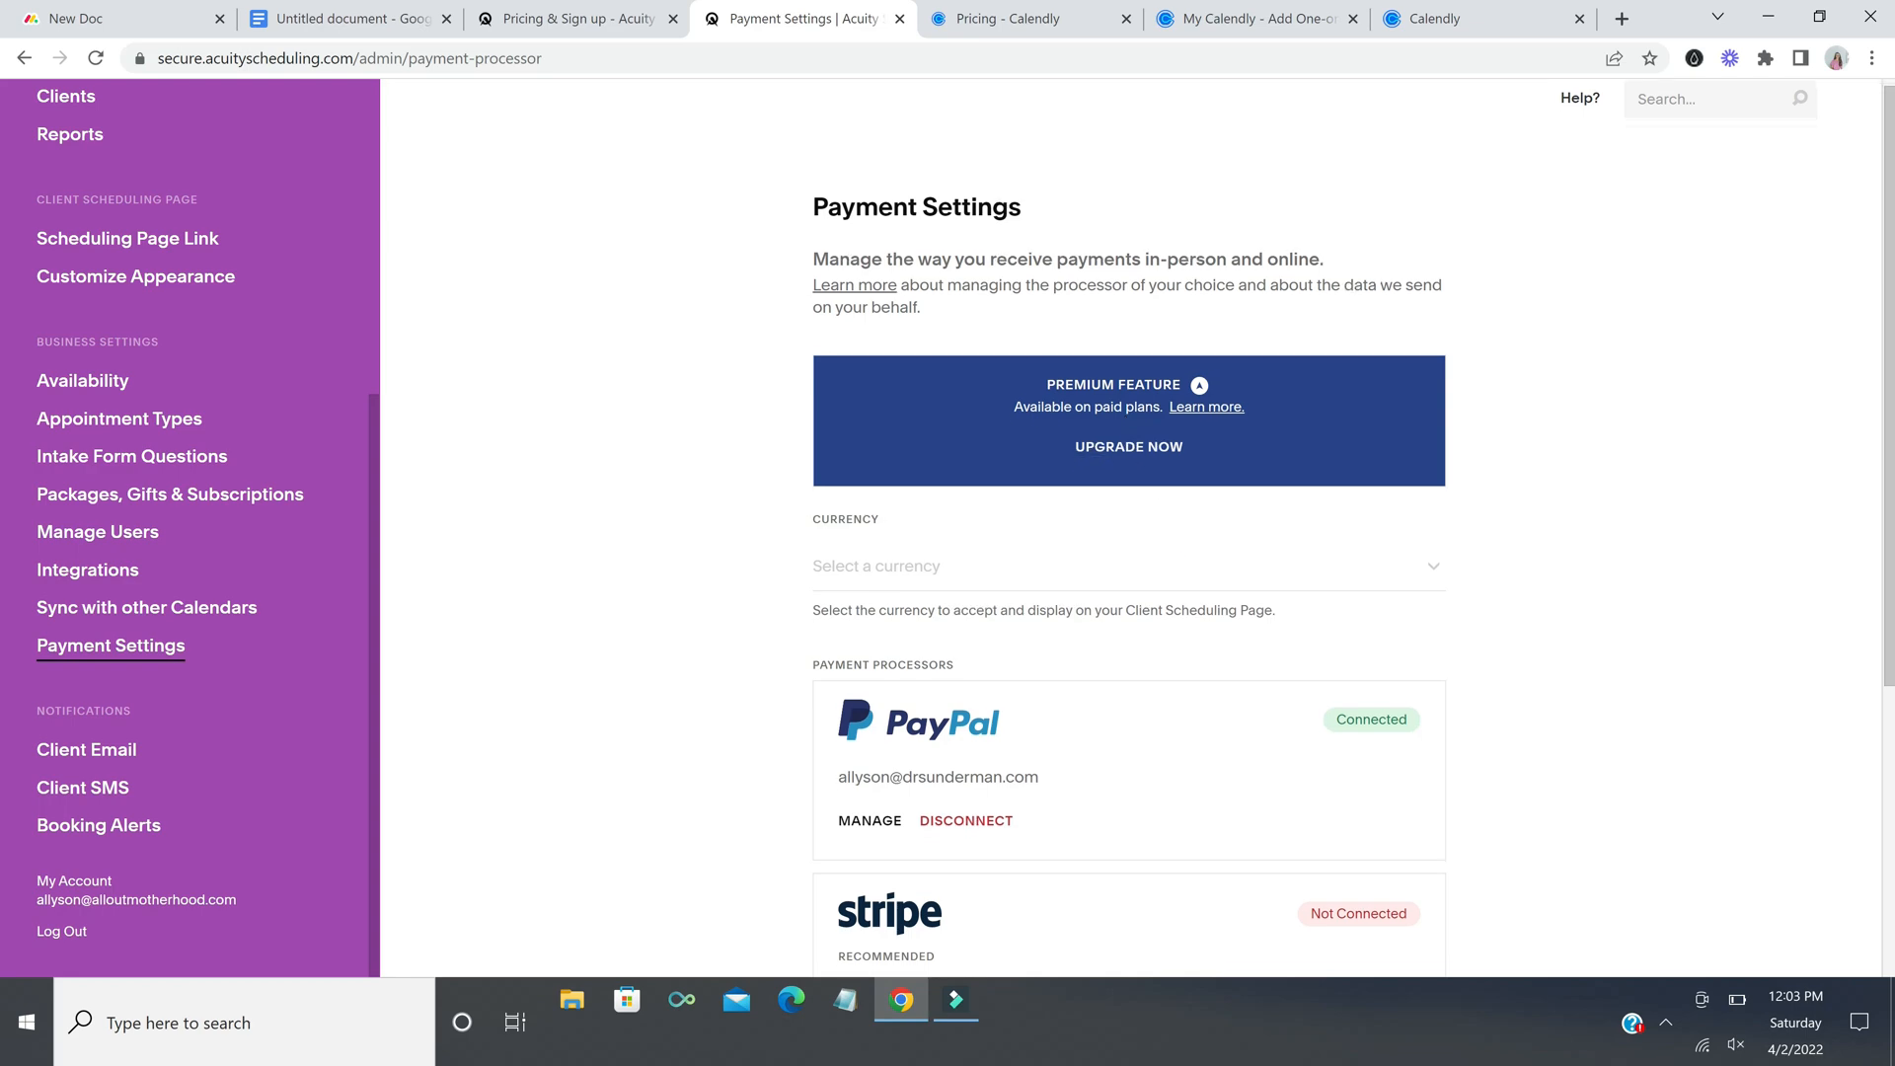
pyautogui.scroll(-2, 1130, 528)
pyautogui.scroll(4, 1165, 620)
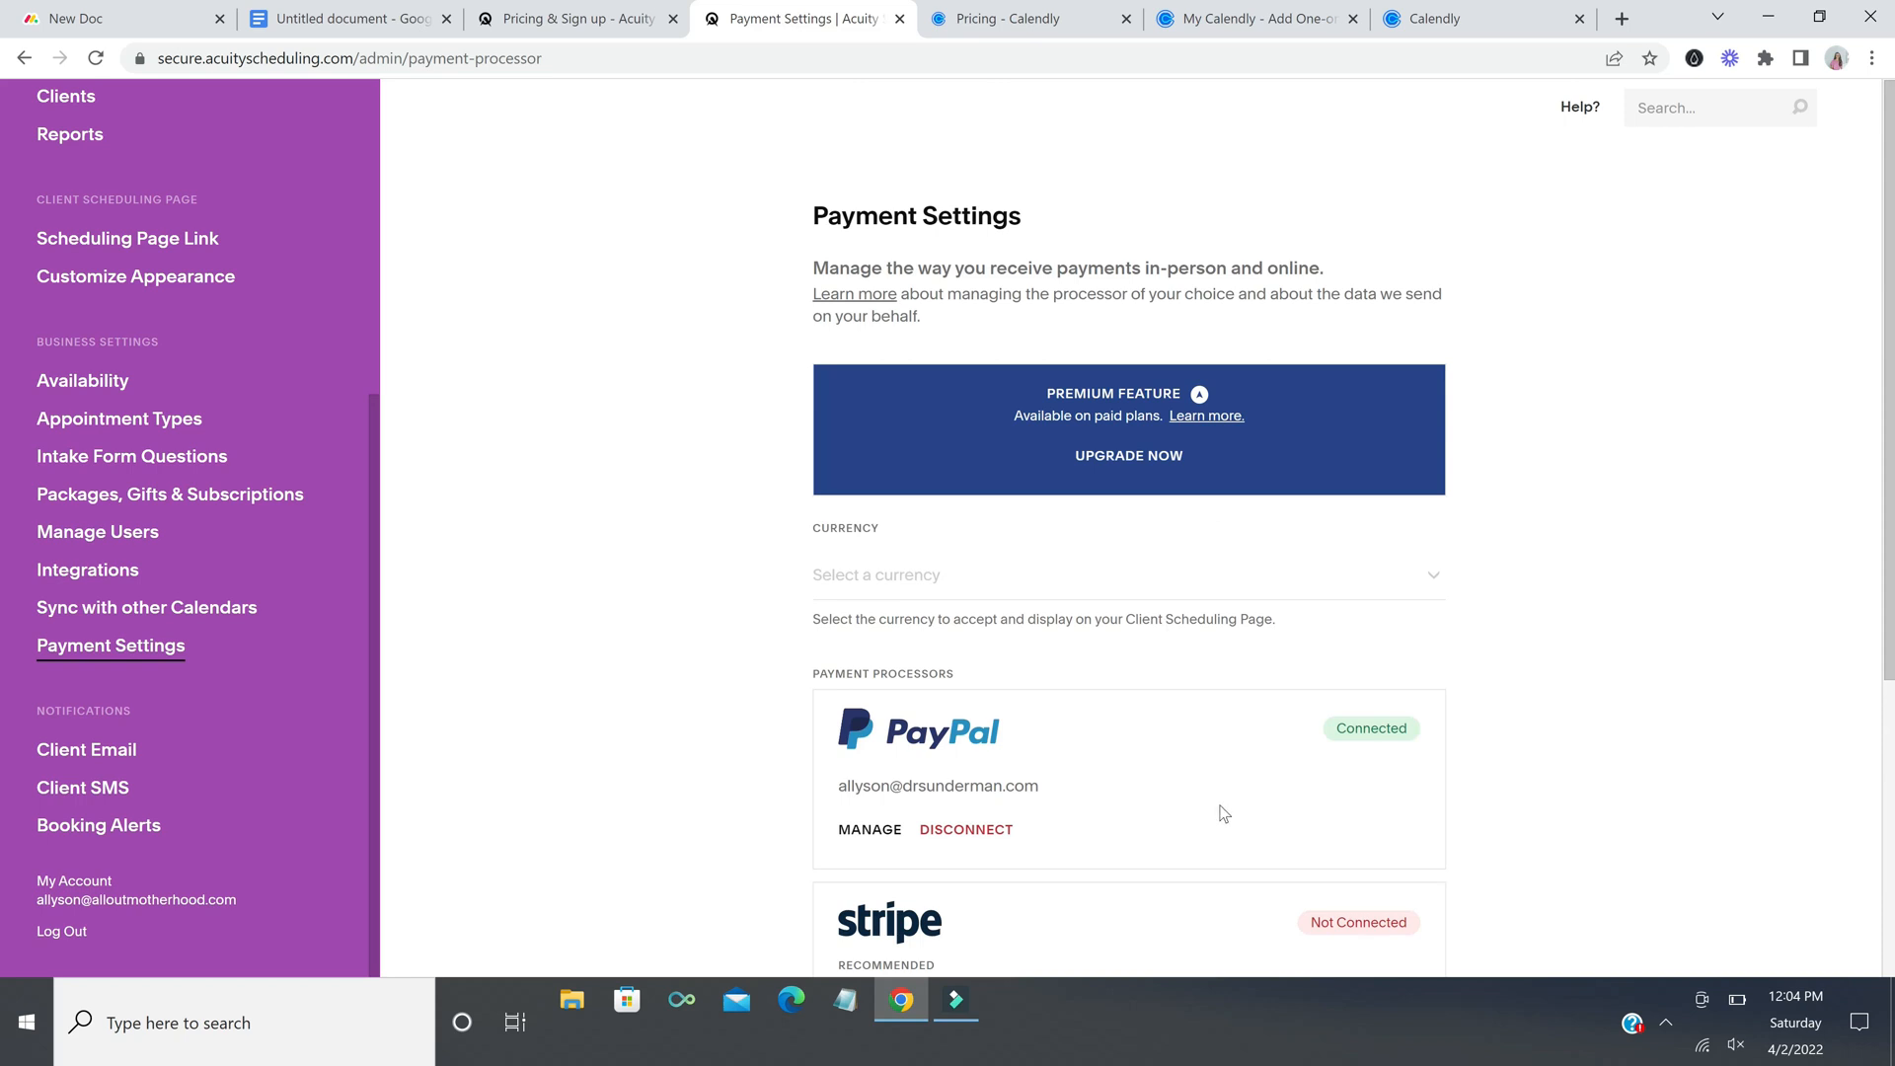
pyautogui.scroll(-4, 1224, 812)
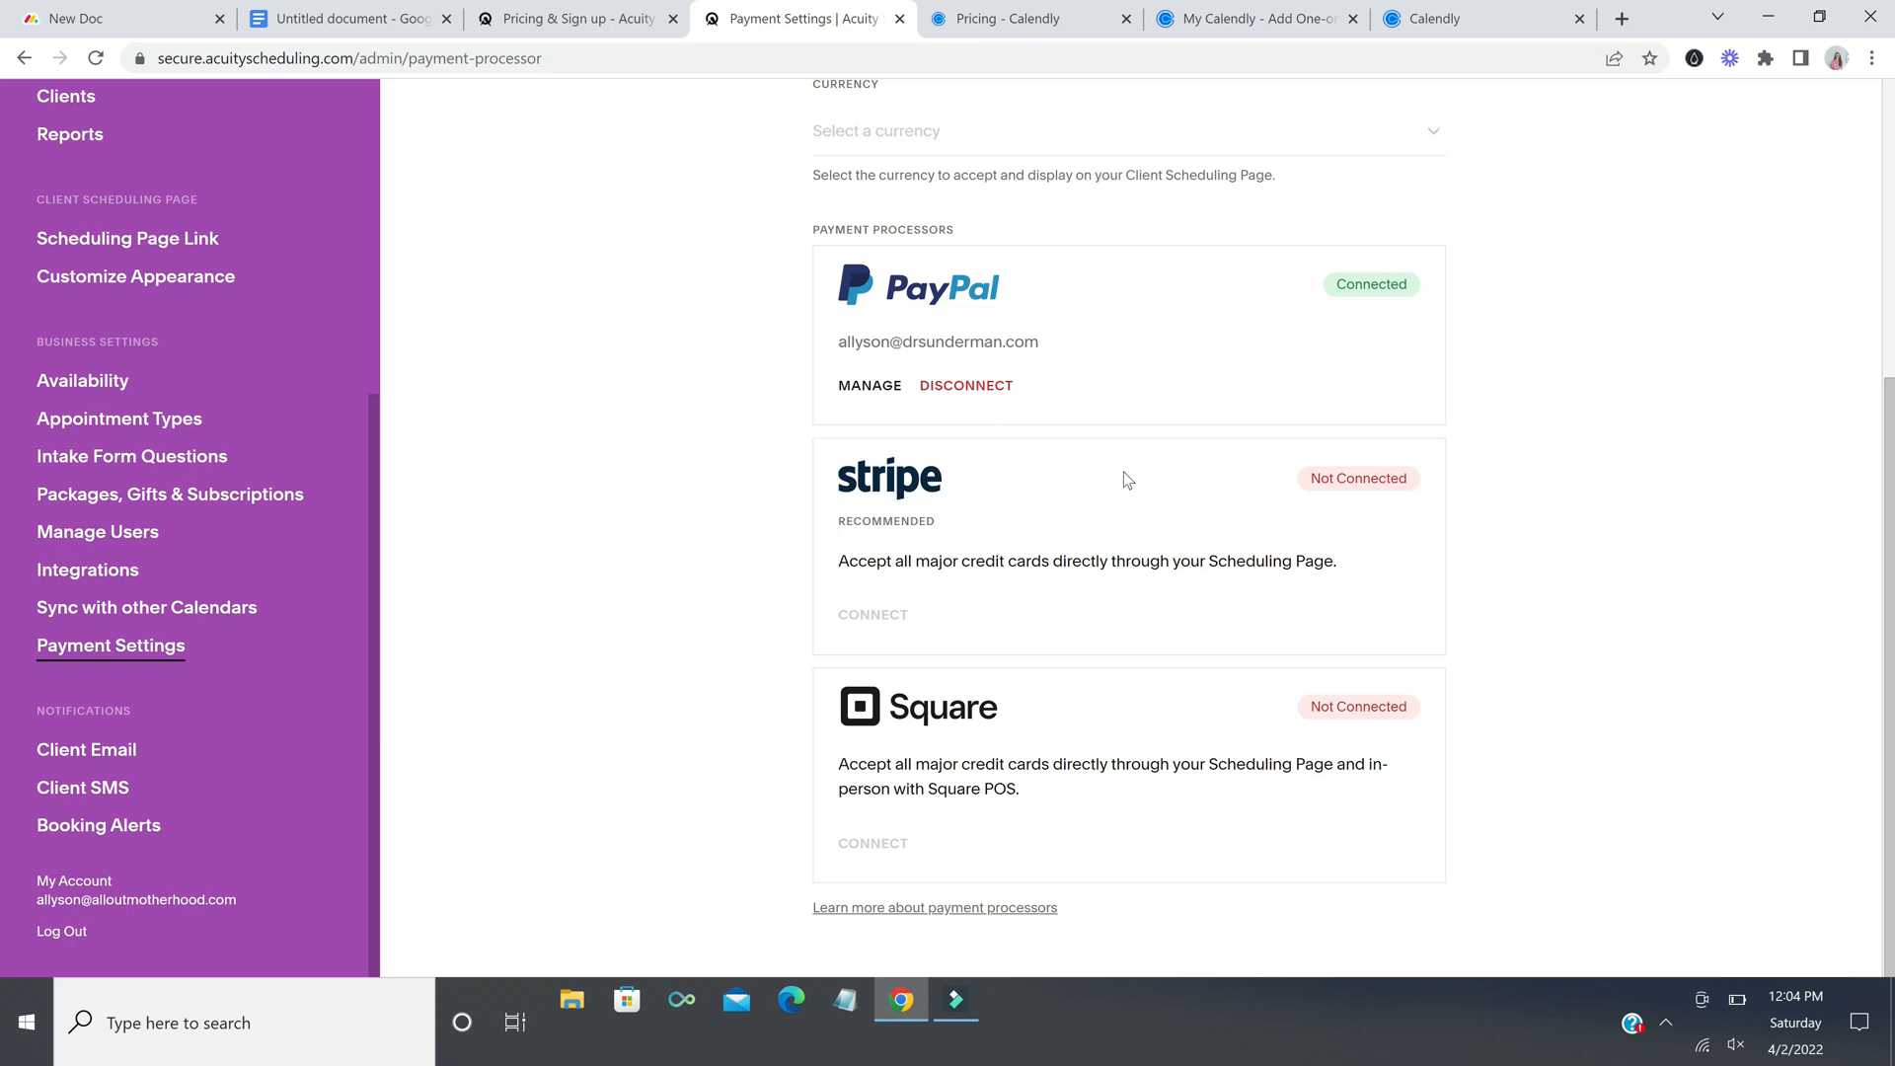
pyautogui.scroll(4, 1123, 479)
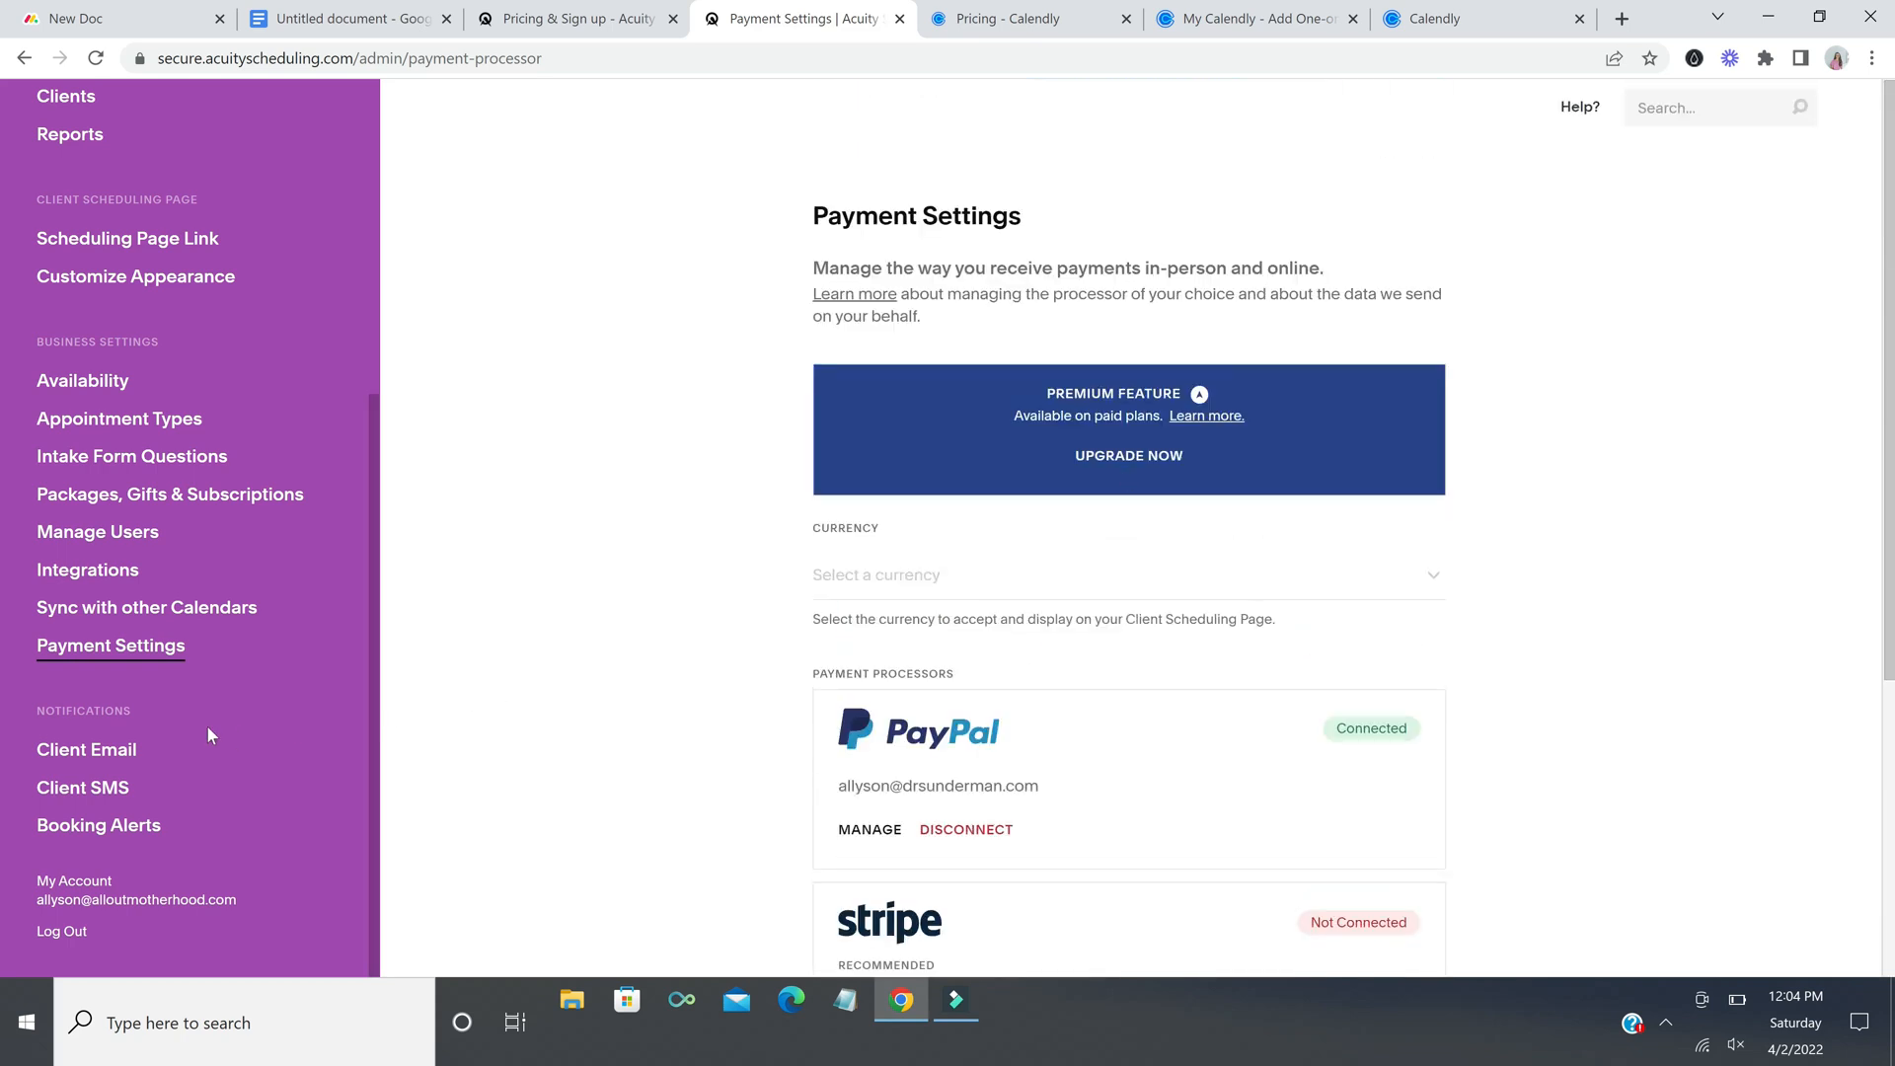
# Step: Open the client email settings and review the Initial Confirmation template from its subject down to the calendar buttons
pyautogui.click(124, 750)
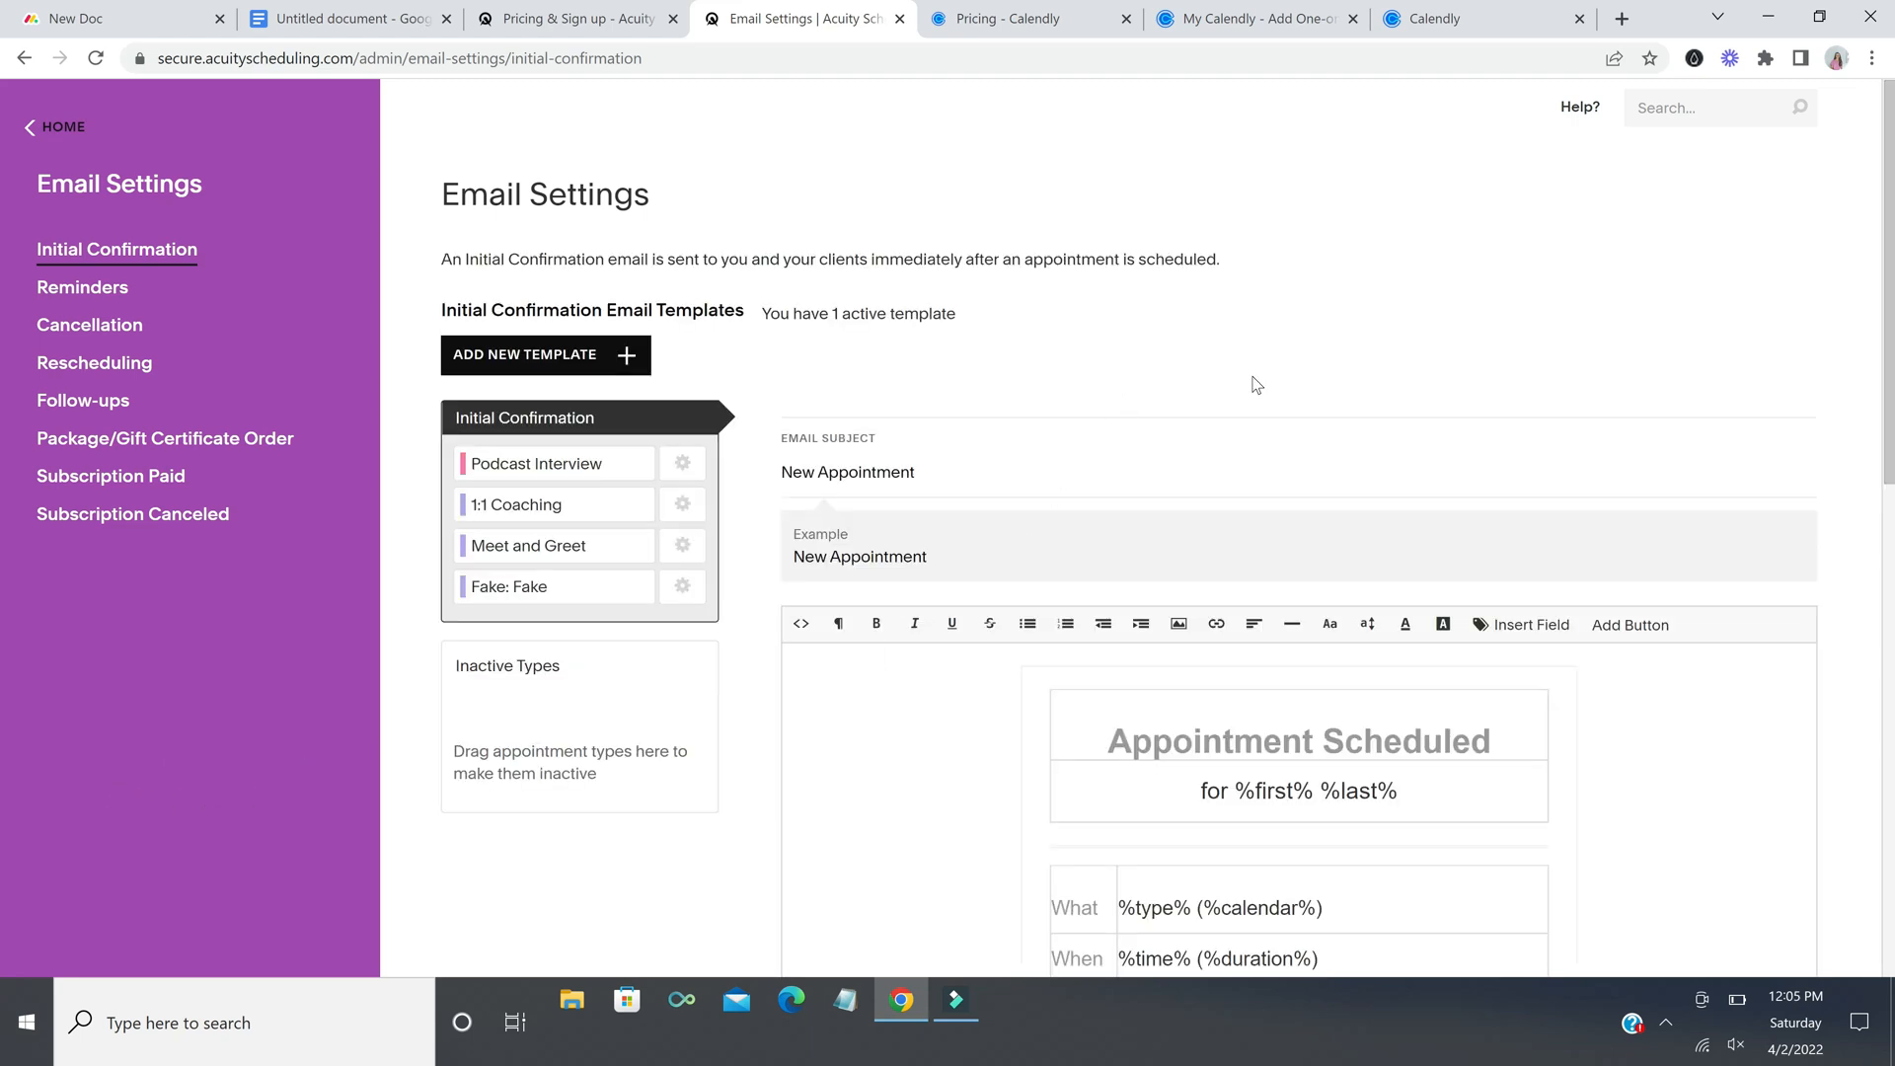
pyautogui.scroll(-4, 1268, 355)
pyautogui.scroll(-1, 1279, 342)
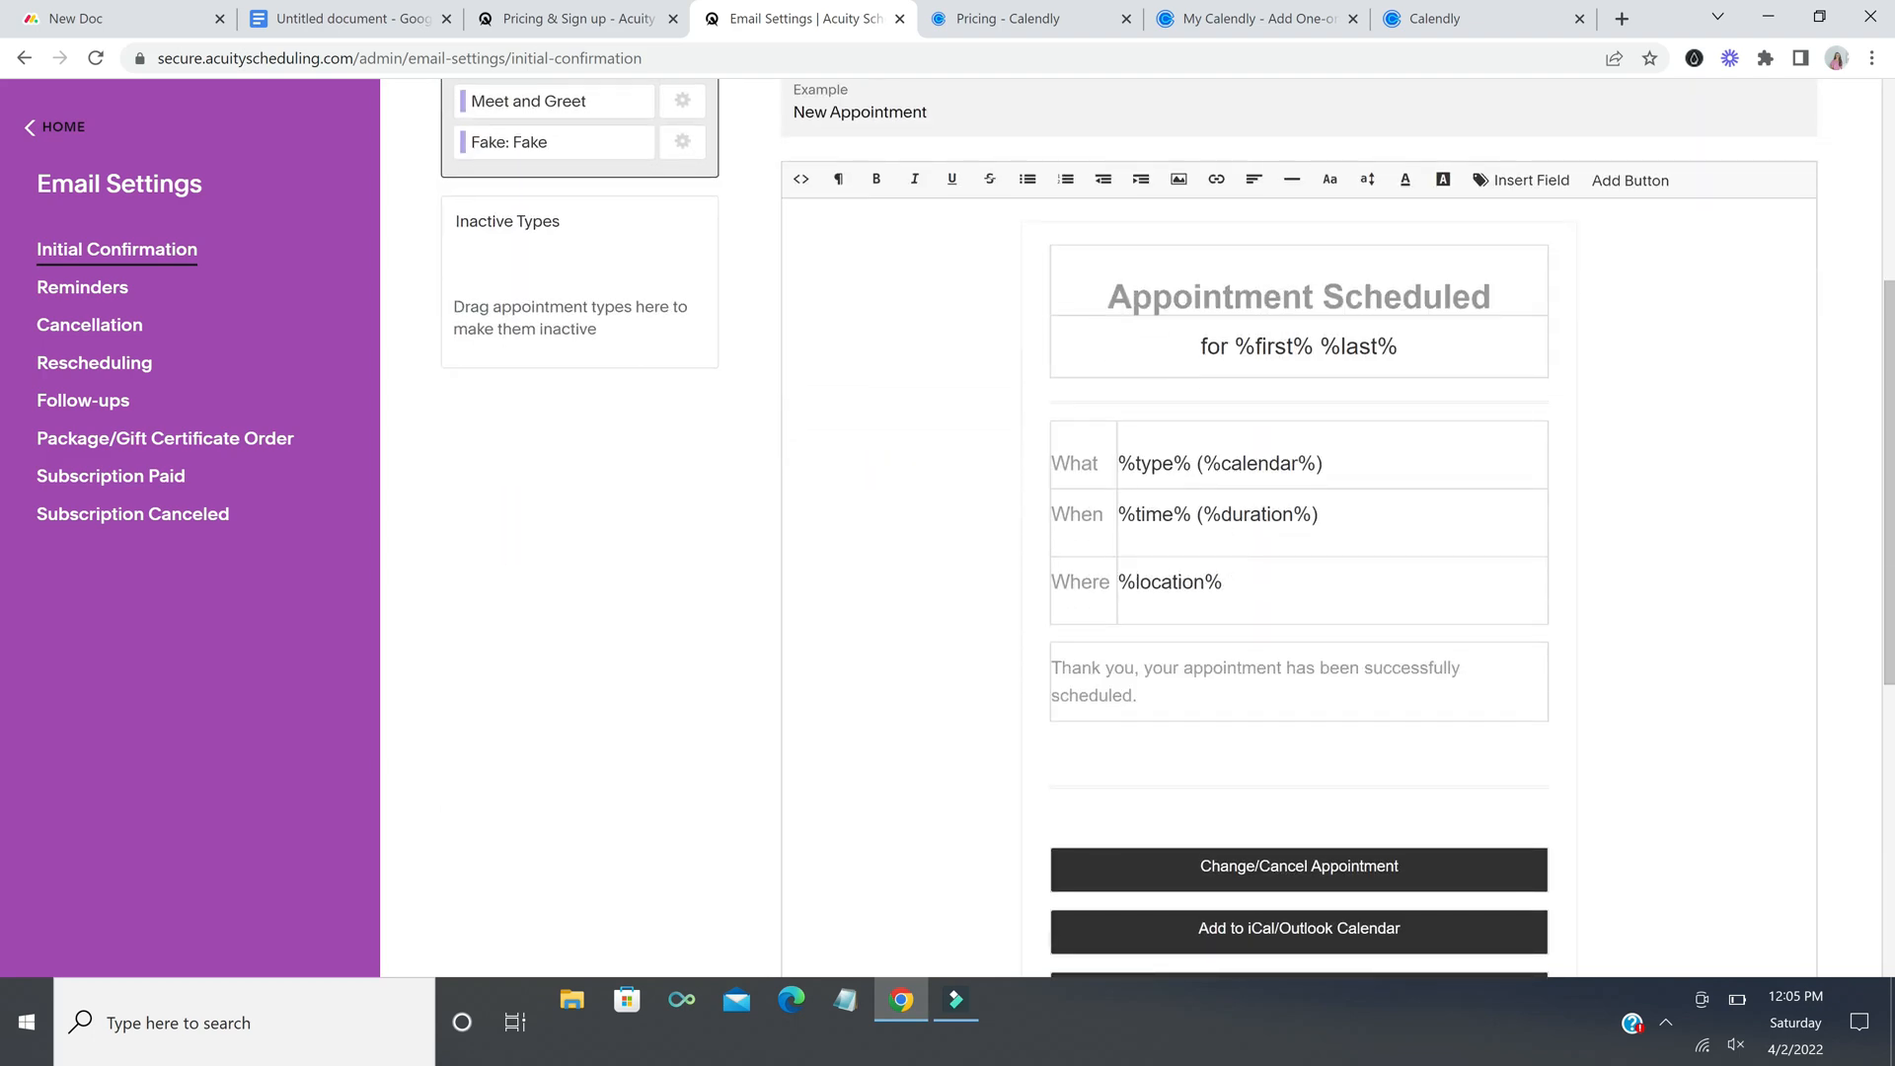
pyautogui.scroll(-1, 1299, 523)
pyautogui.scroll(-2, 1299, 523)
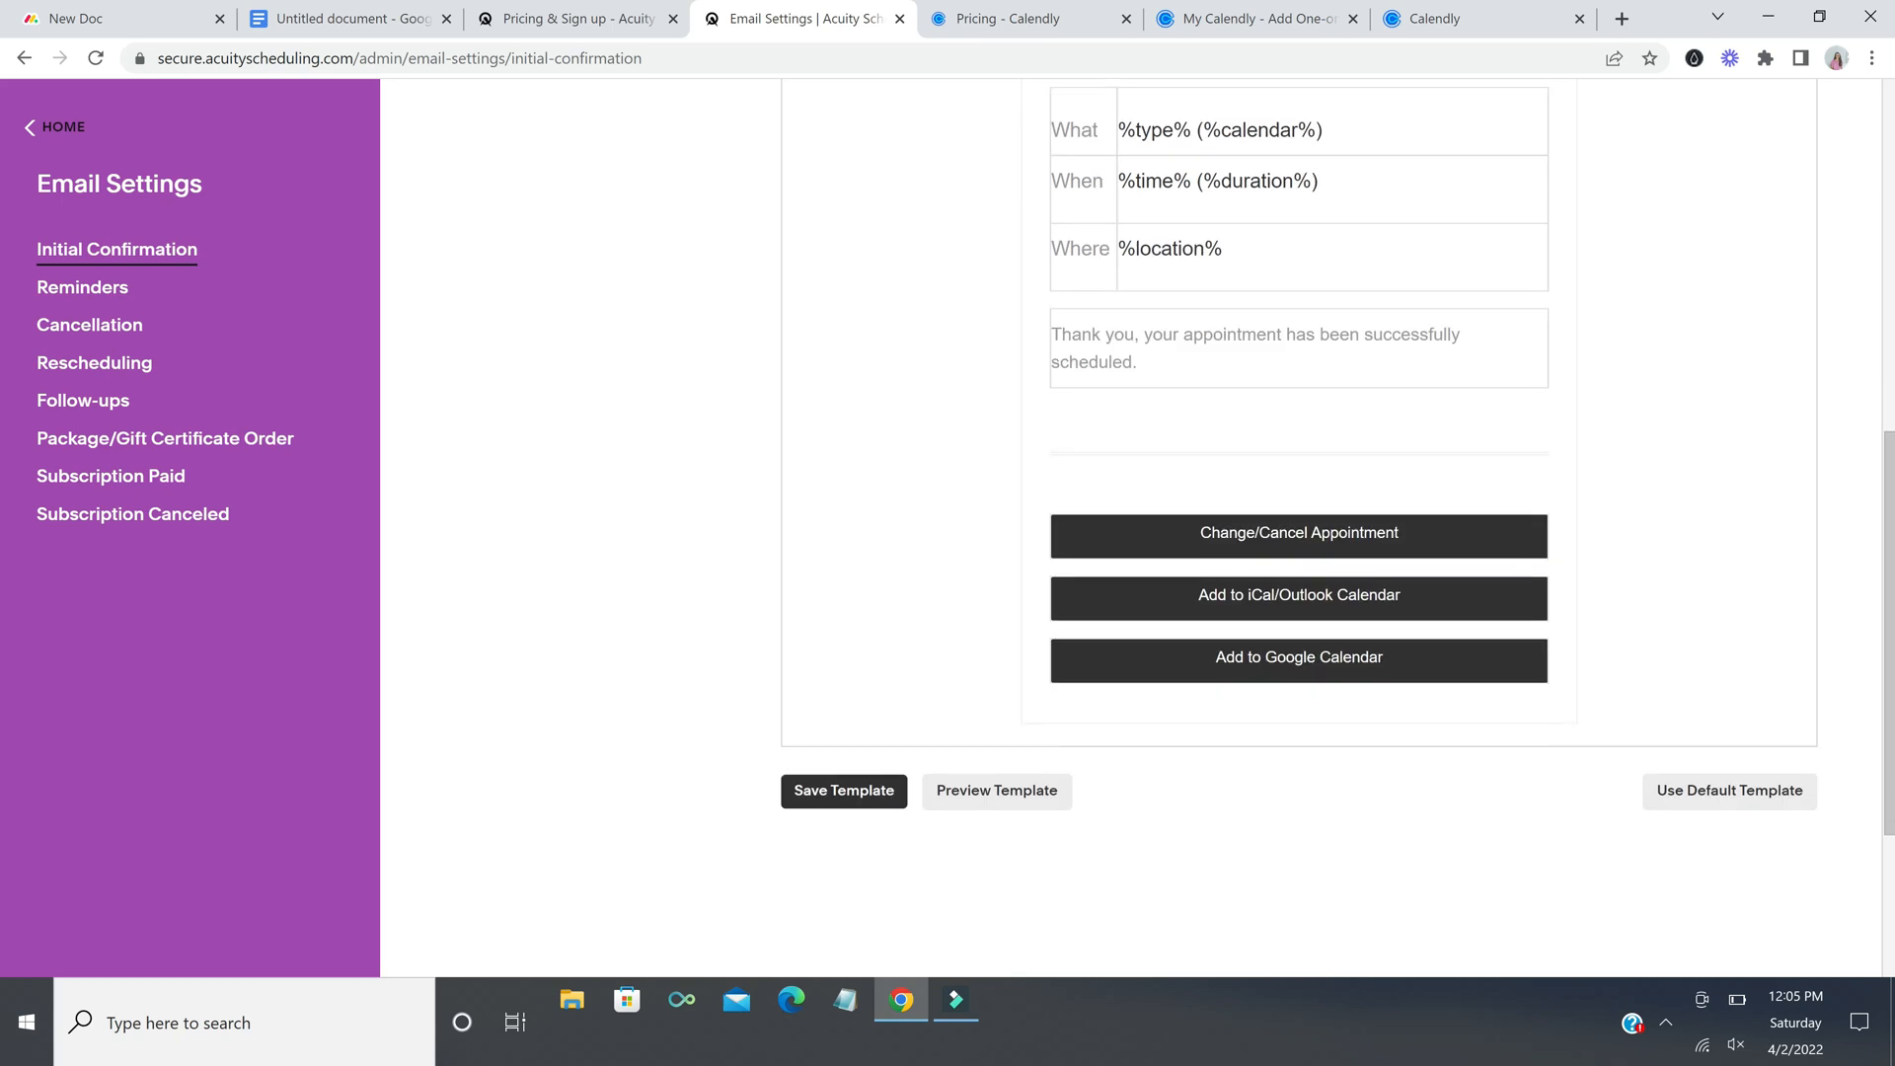
pyautogui.scroll(-1, 1299, 523)
pyautogui.scroll(2, 1299, 523)
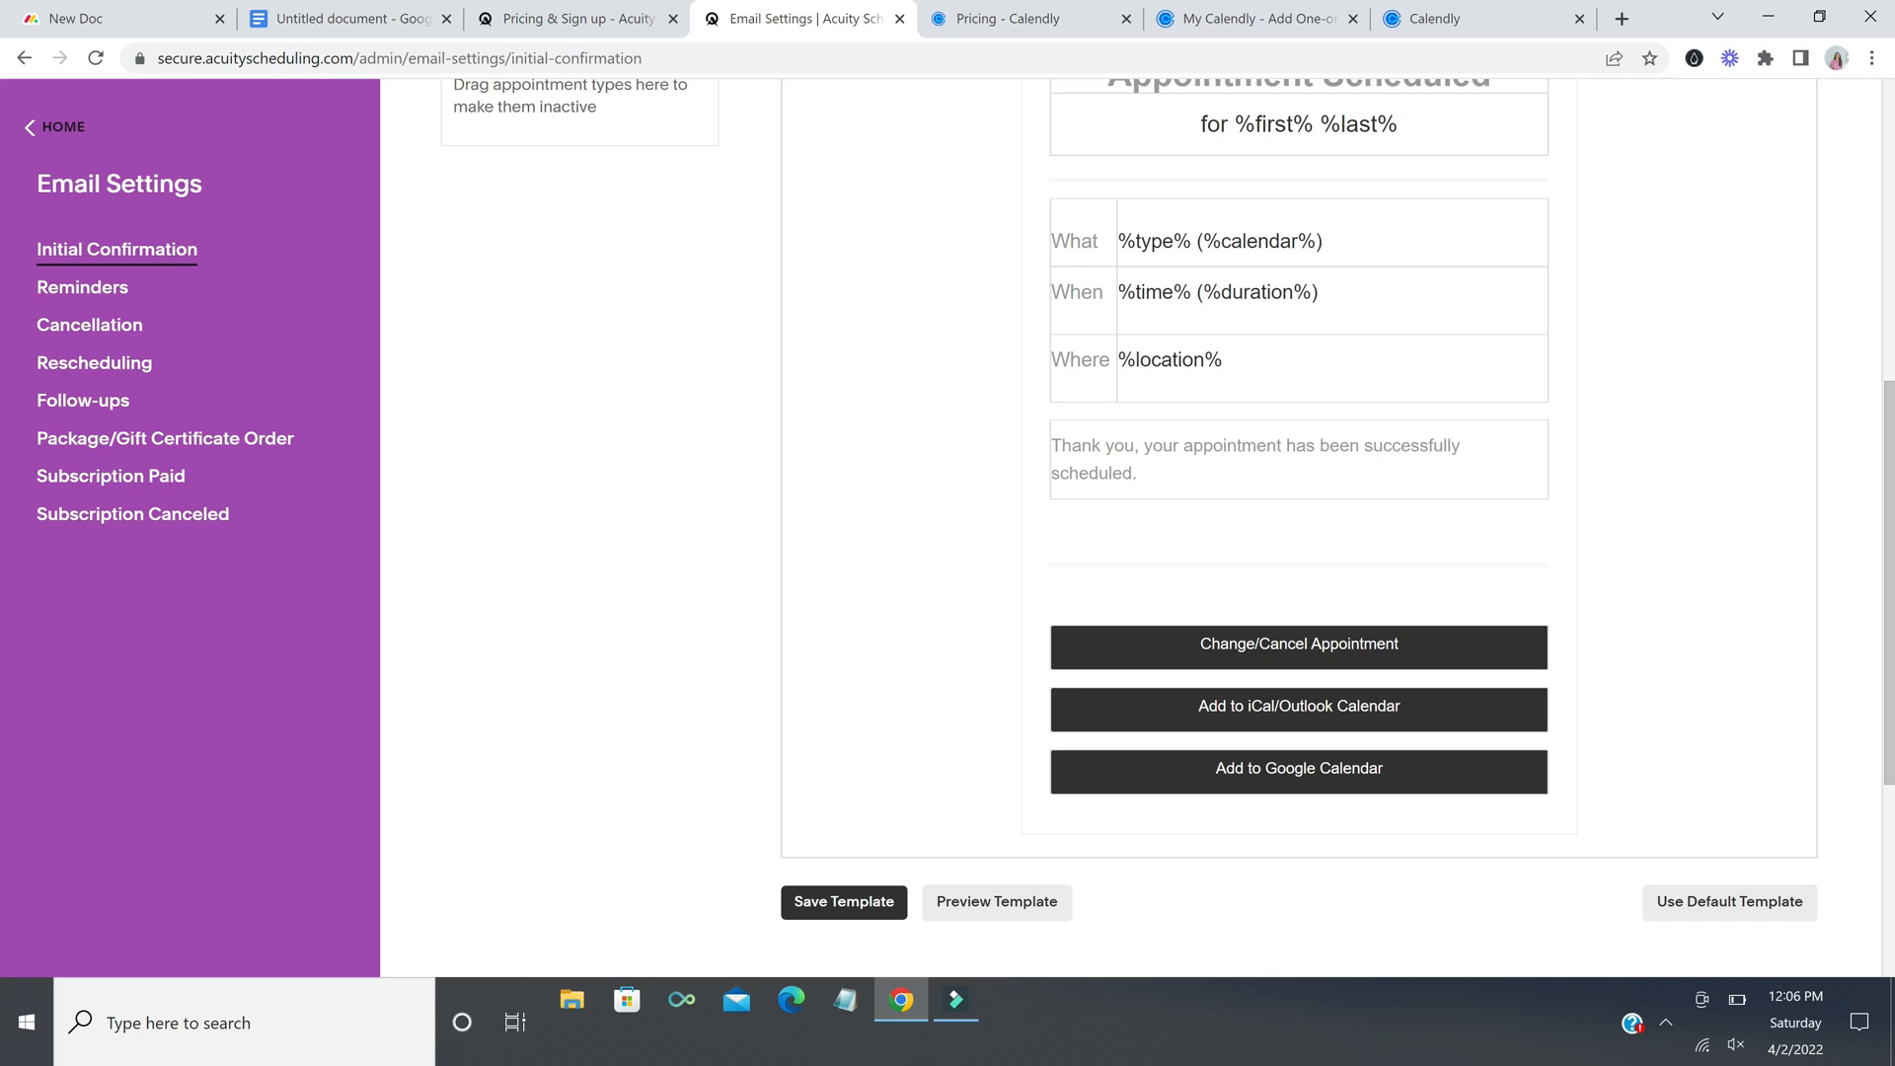
pyautogui.scroll(6, 962, 375)
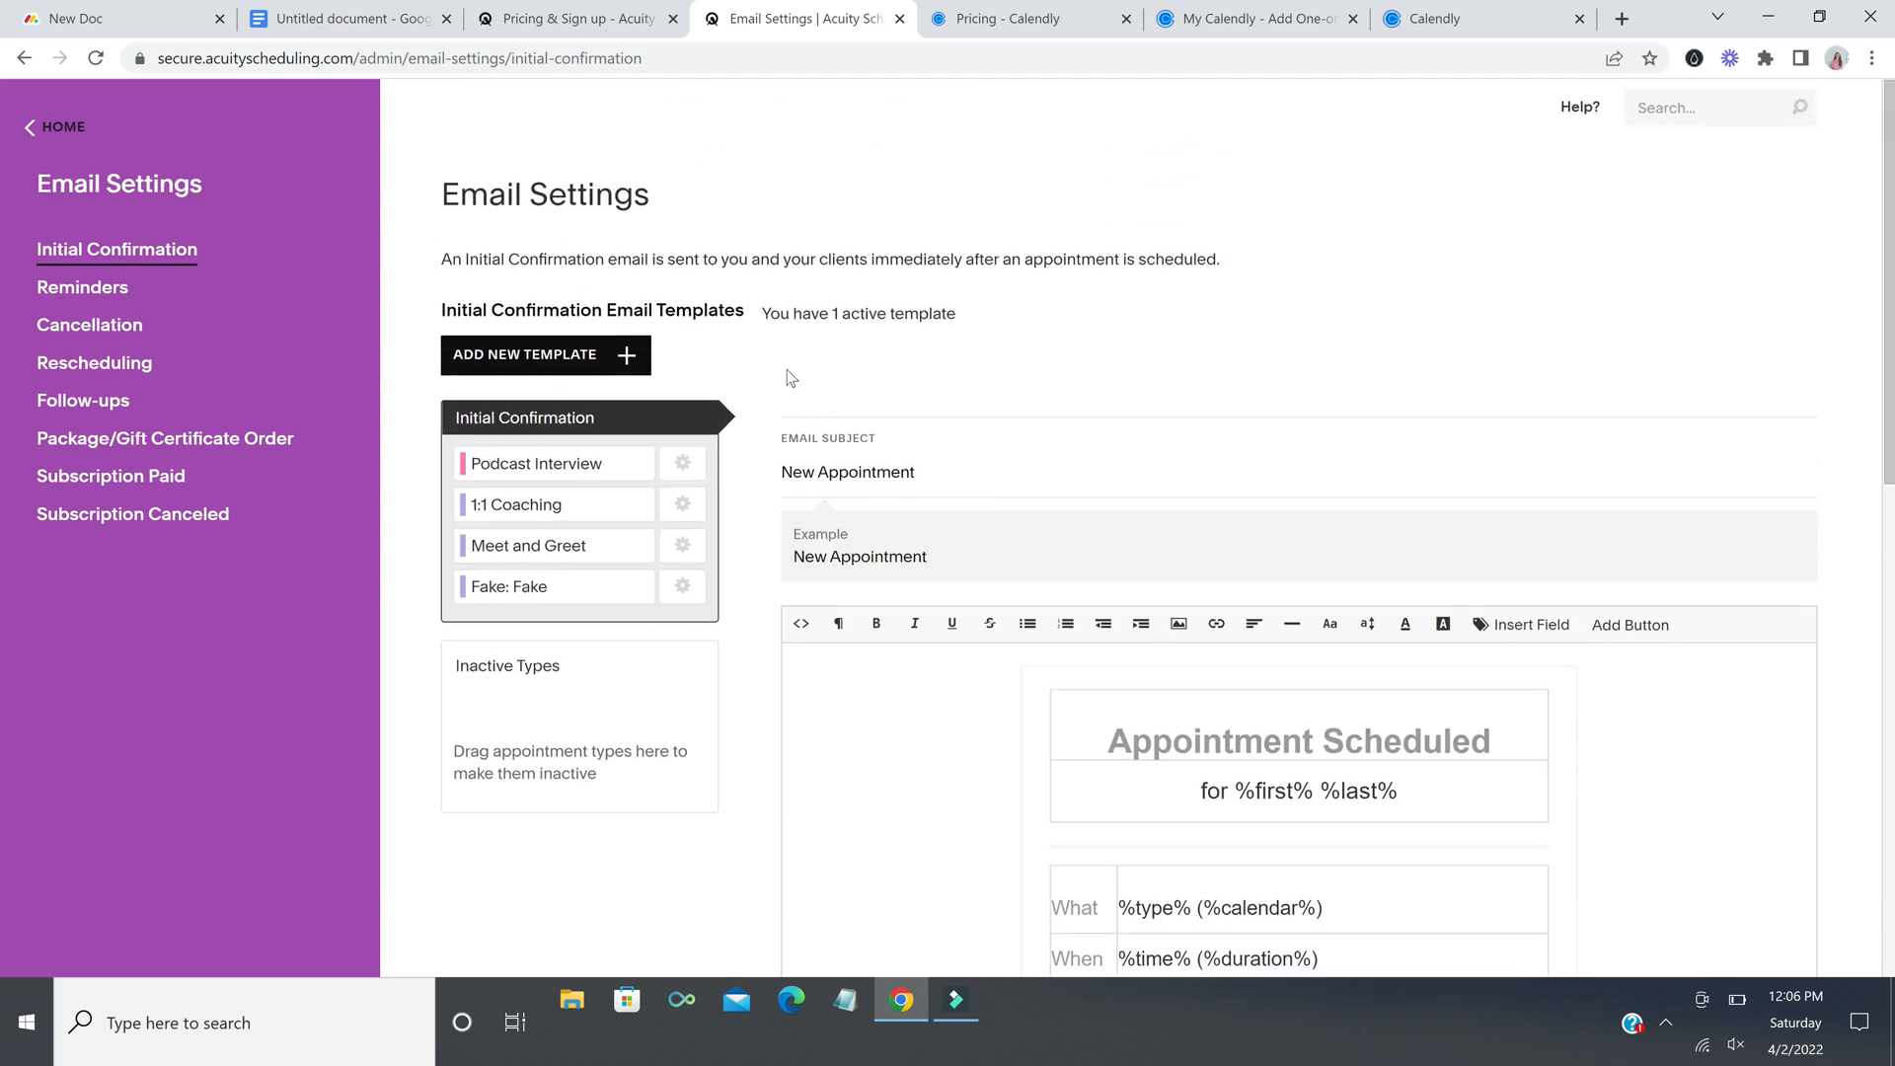
# Step: Add a second Initial Confirmation template for the Fake appointment type and move the Meet and Greet type into it
pyautogui.click(566, 357)
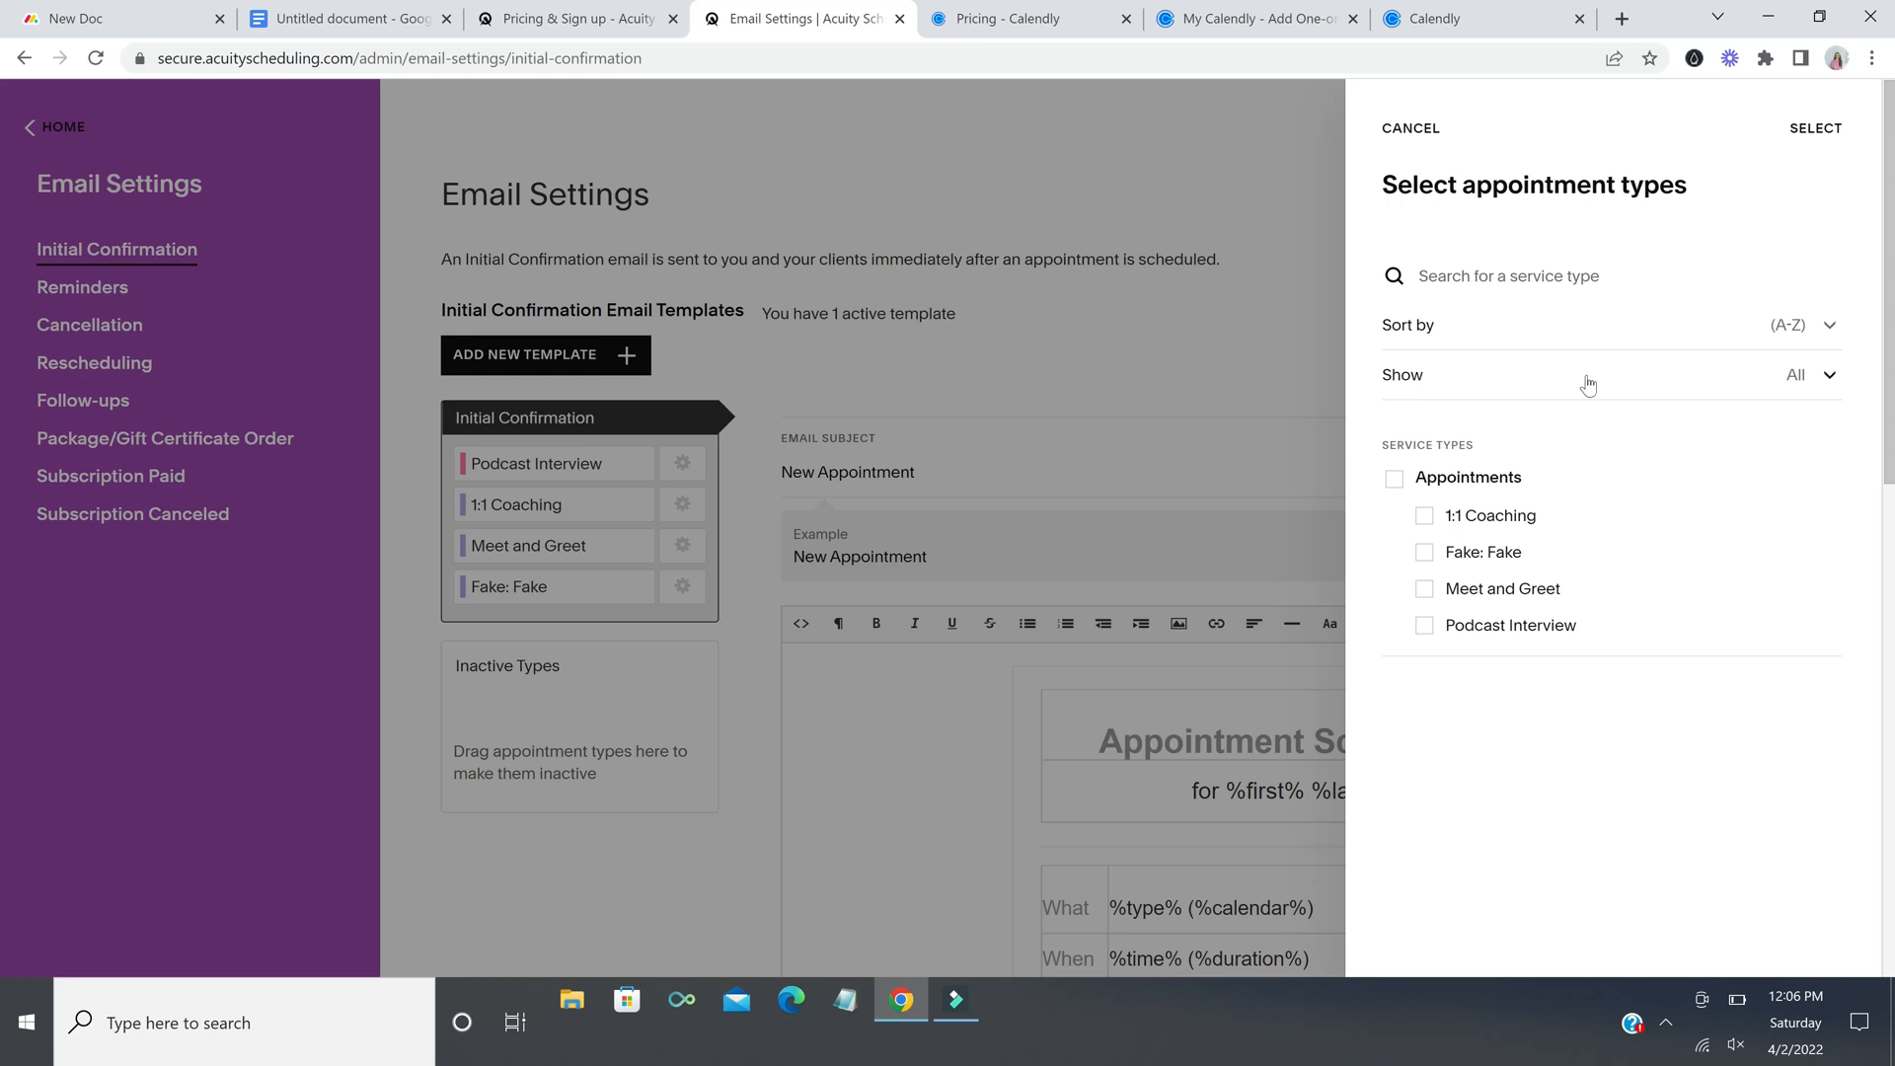
pyautogui.click(1395, 484)
pyautogui.click(1425, 516)
pyautogui.click(1425, 558)
pyautogui.click(1426, 591)
pyautogui.click(1425, 555)
pyautogui.click(1425, 626)
pyautogui.scroll(-3, 1424, 639)
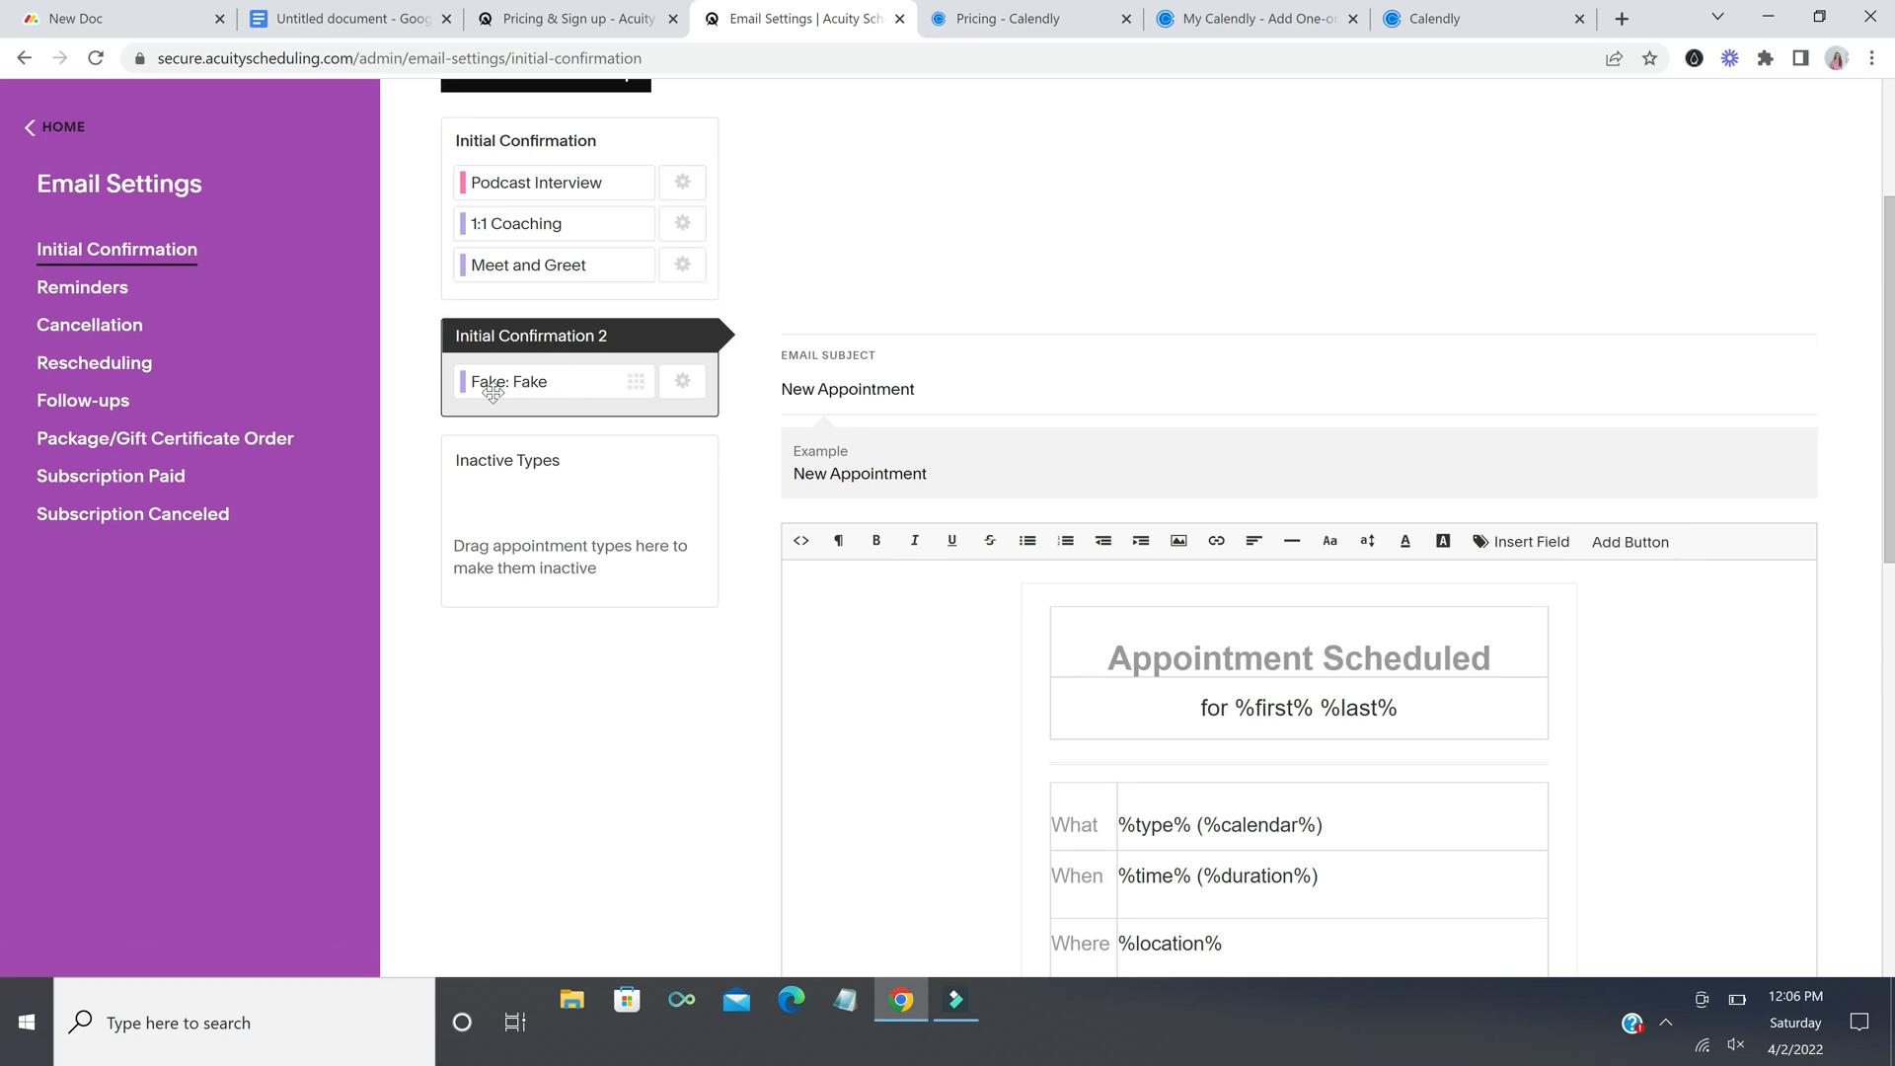
pyautogui.scroll(1, 534, 394)
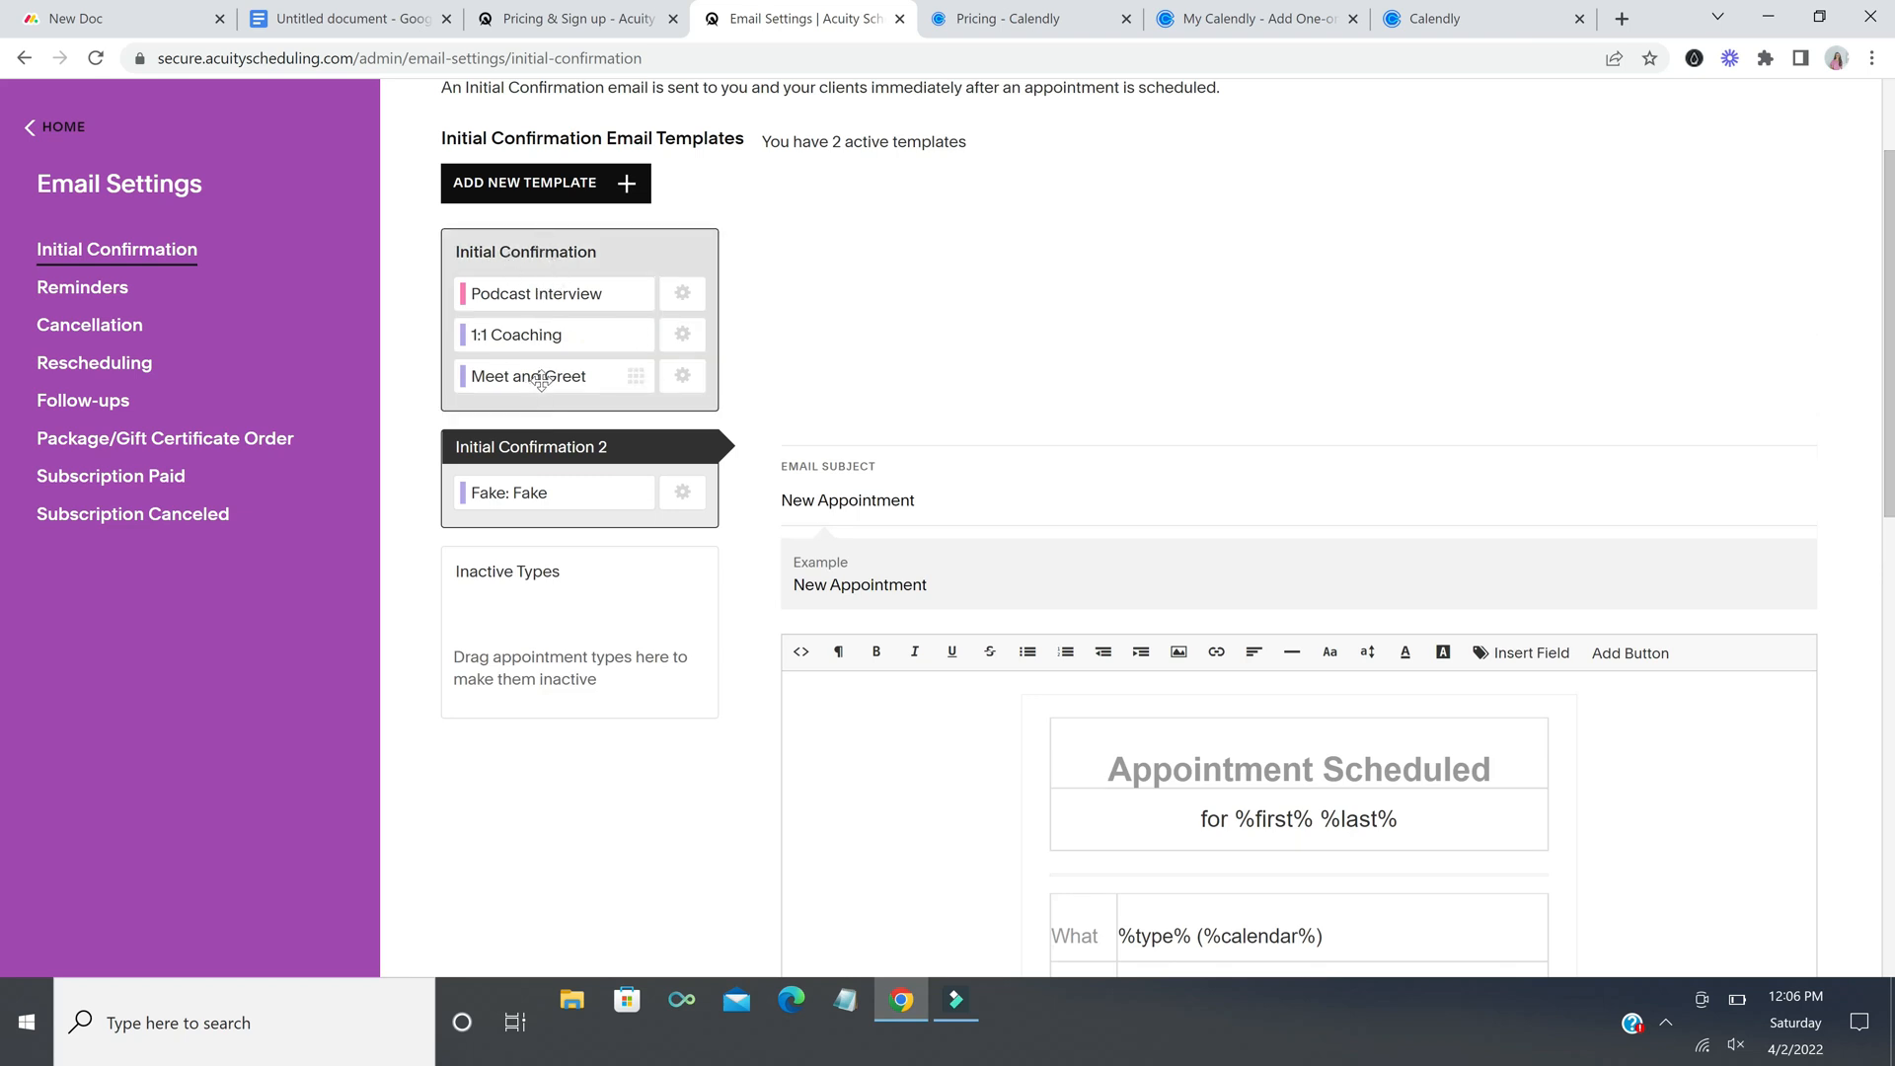
pyautogui.moveTo(633, 384); pyautogui.dragTo(643, 517)
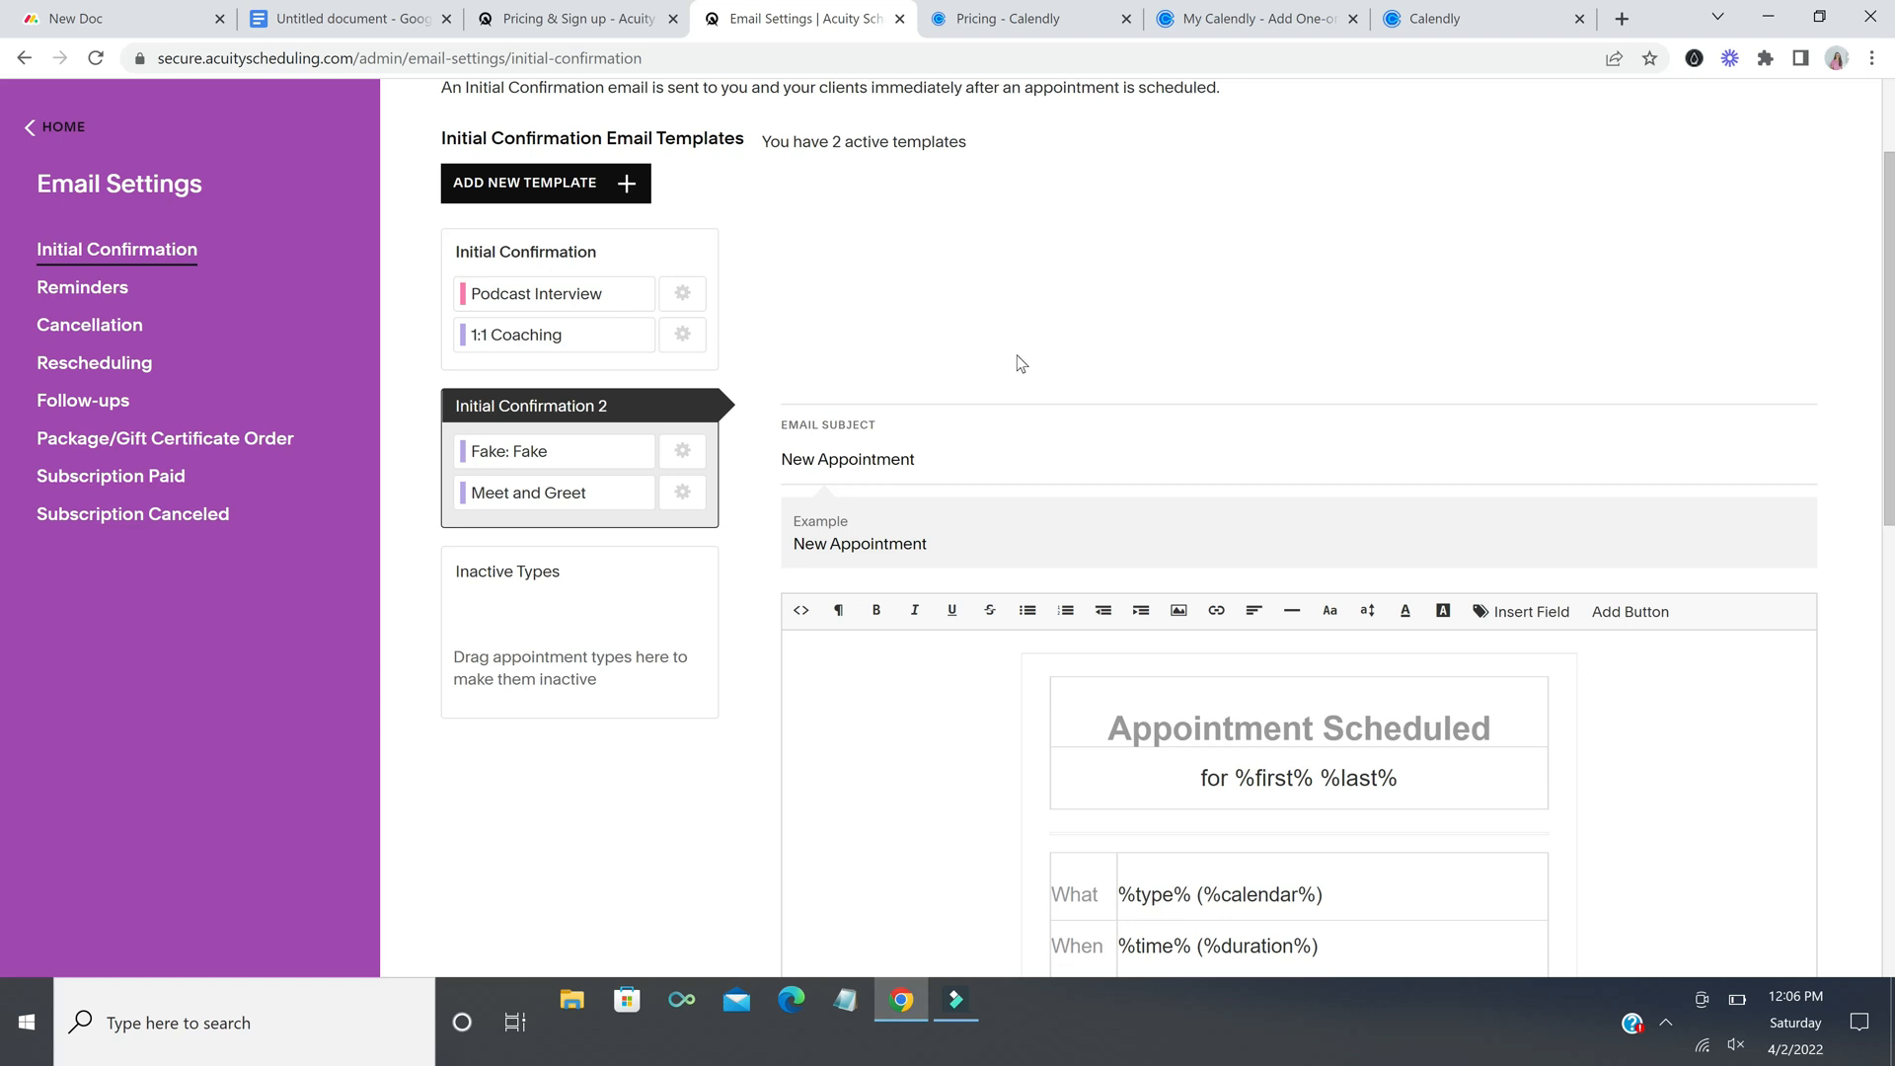
# Step: Check the Reminders email settings and review the Cancellation email template's subject and body
pyautogui.click(93, 294)
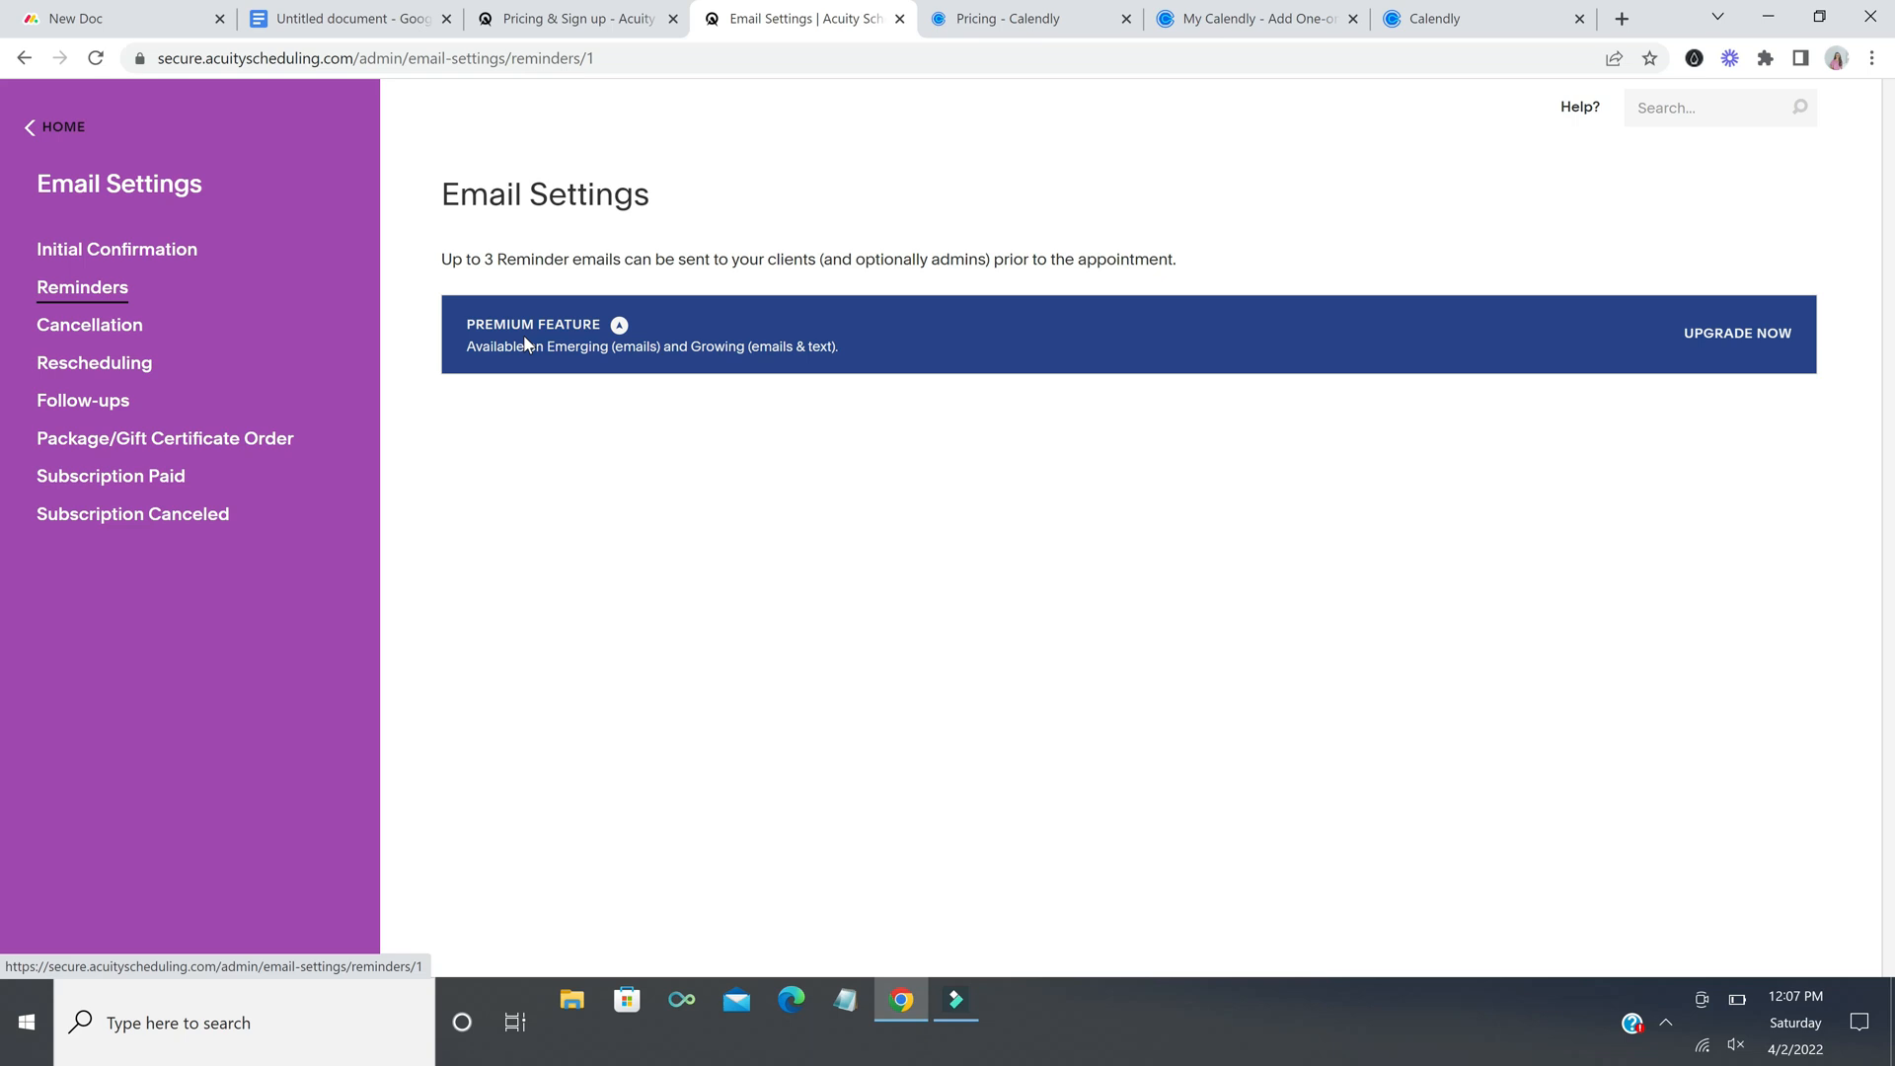
pyautogui.click(116, 334)
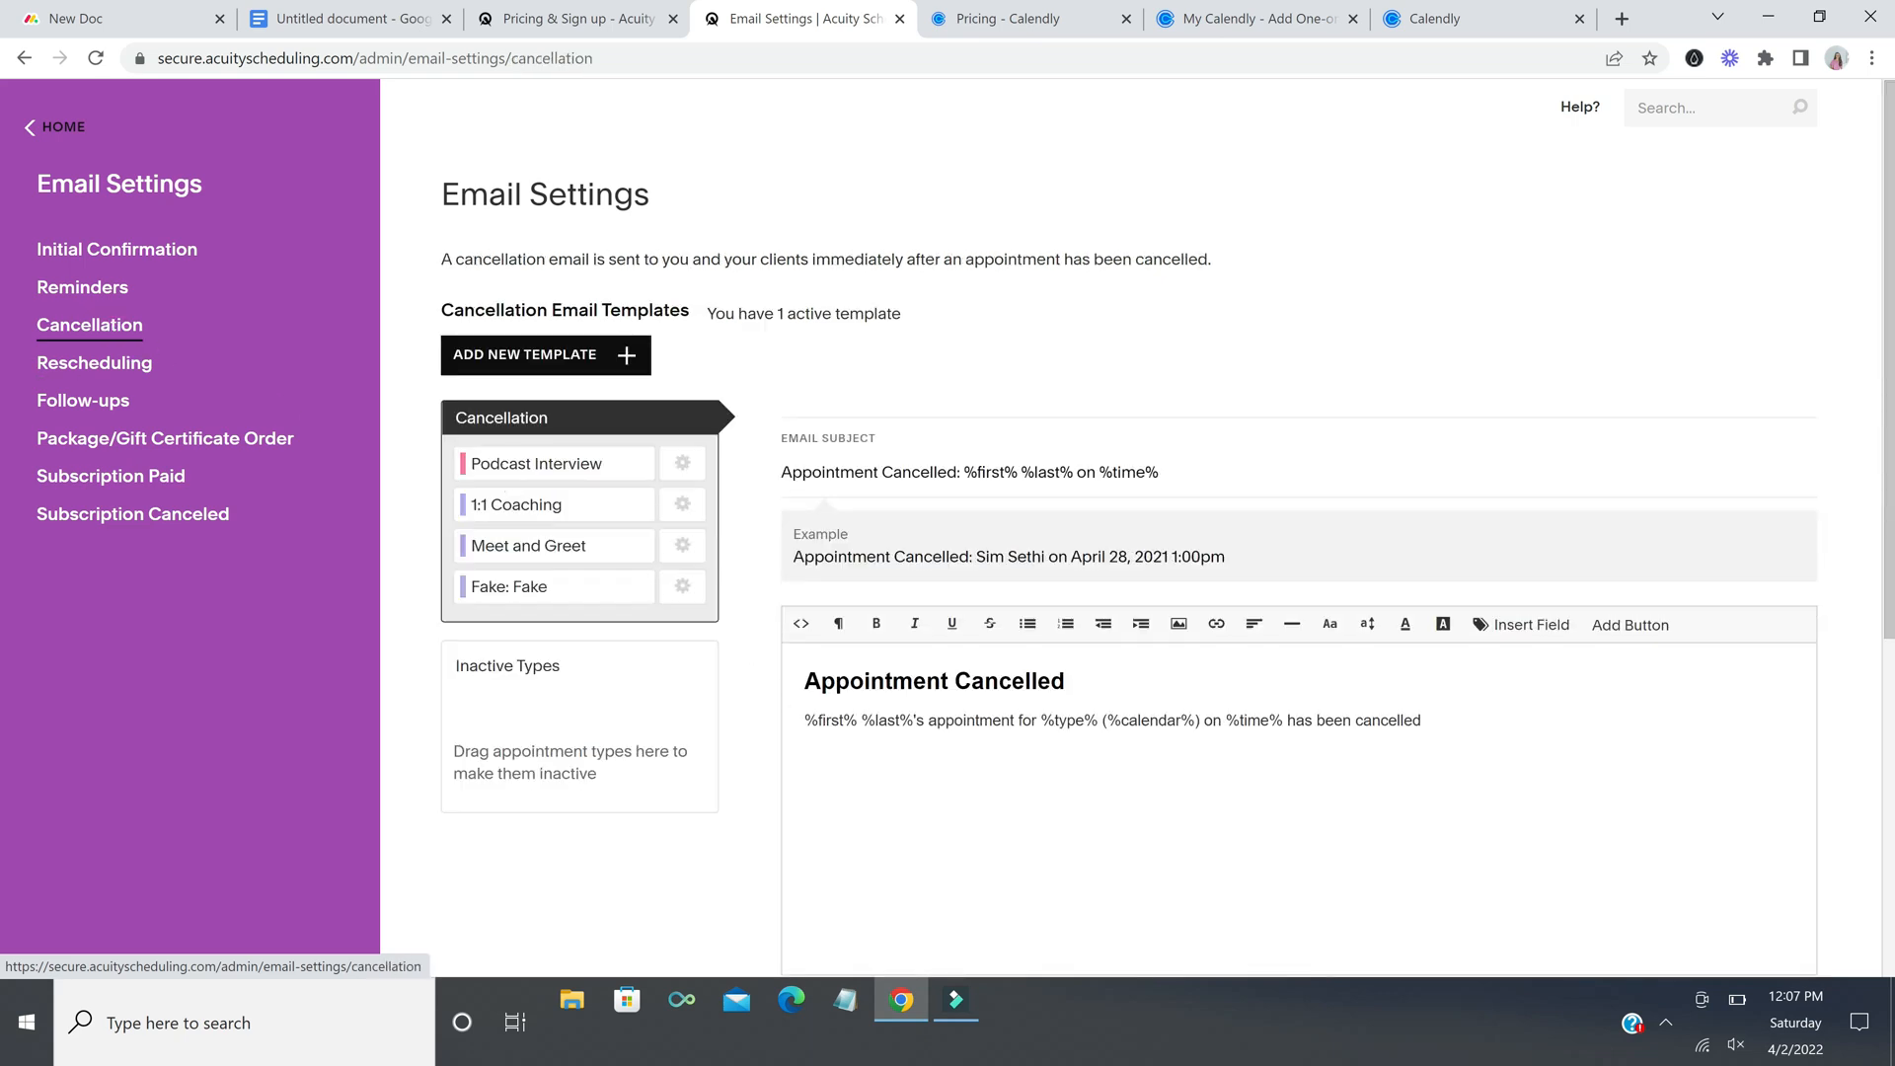
pyautogui.scroll(-2, 636, 839)
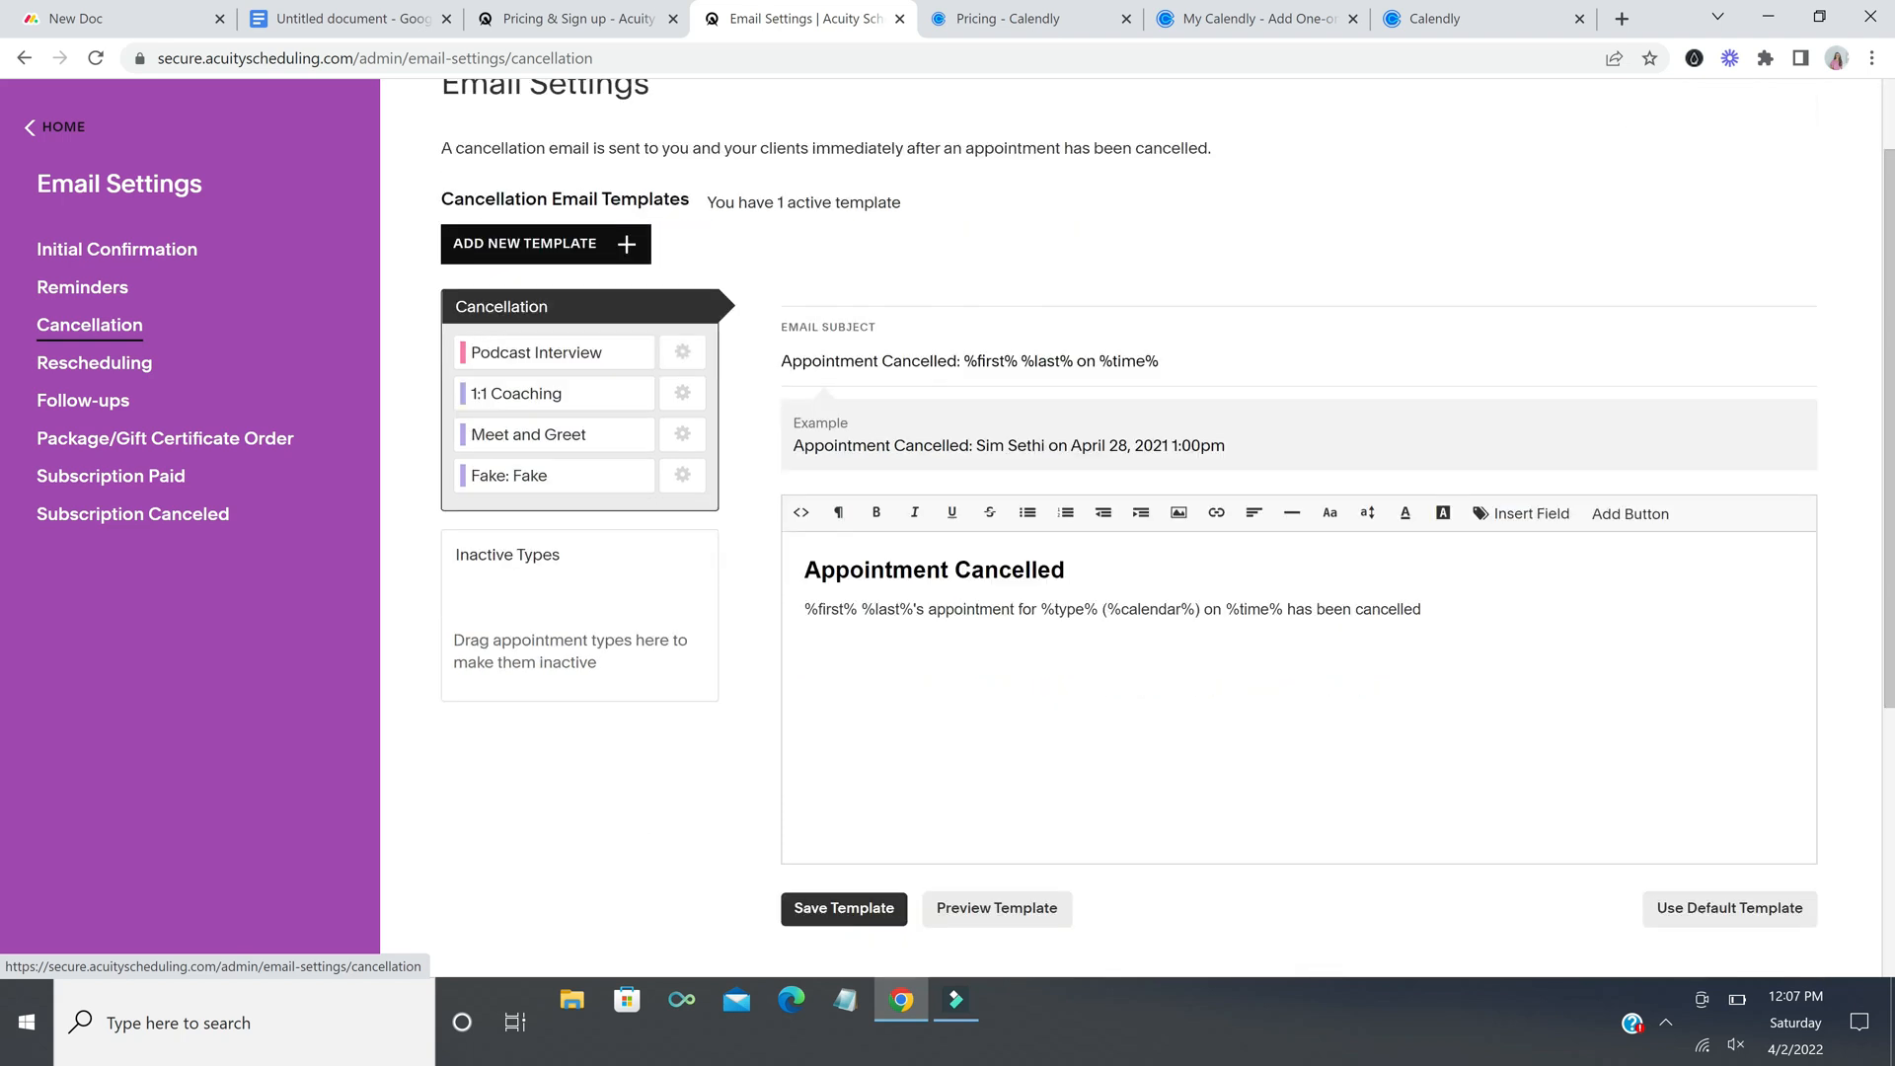
pyautogui.click(884, 609)
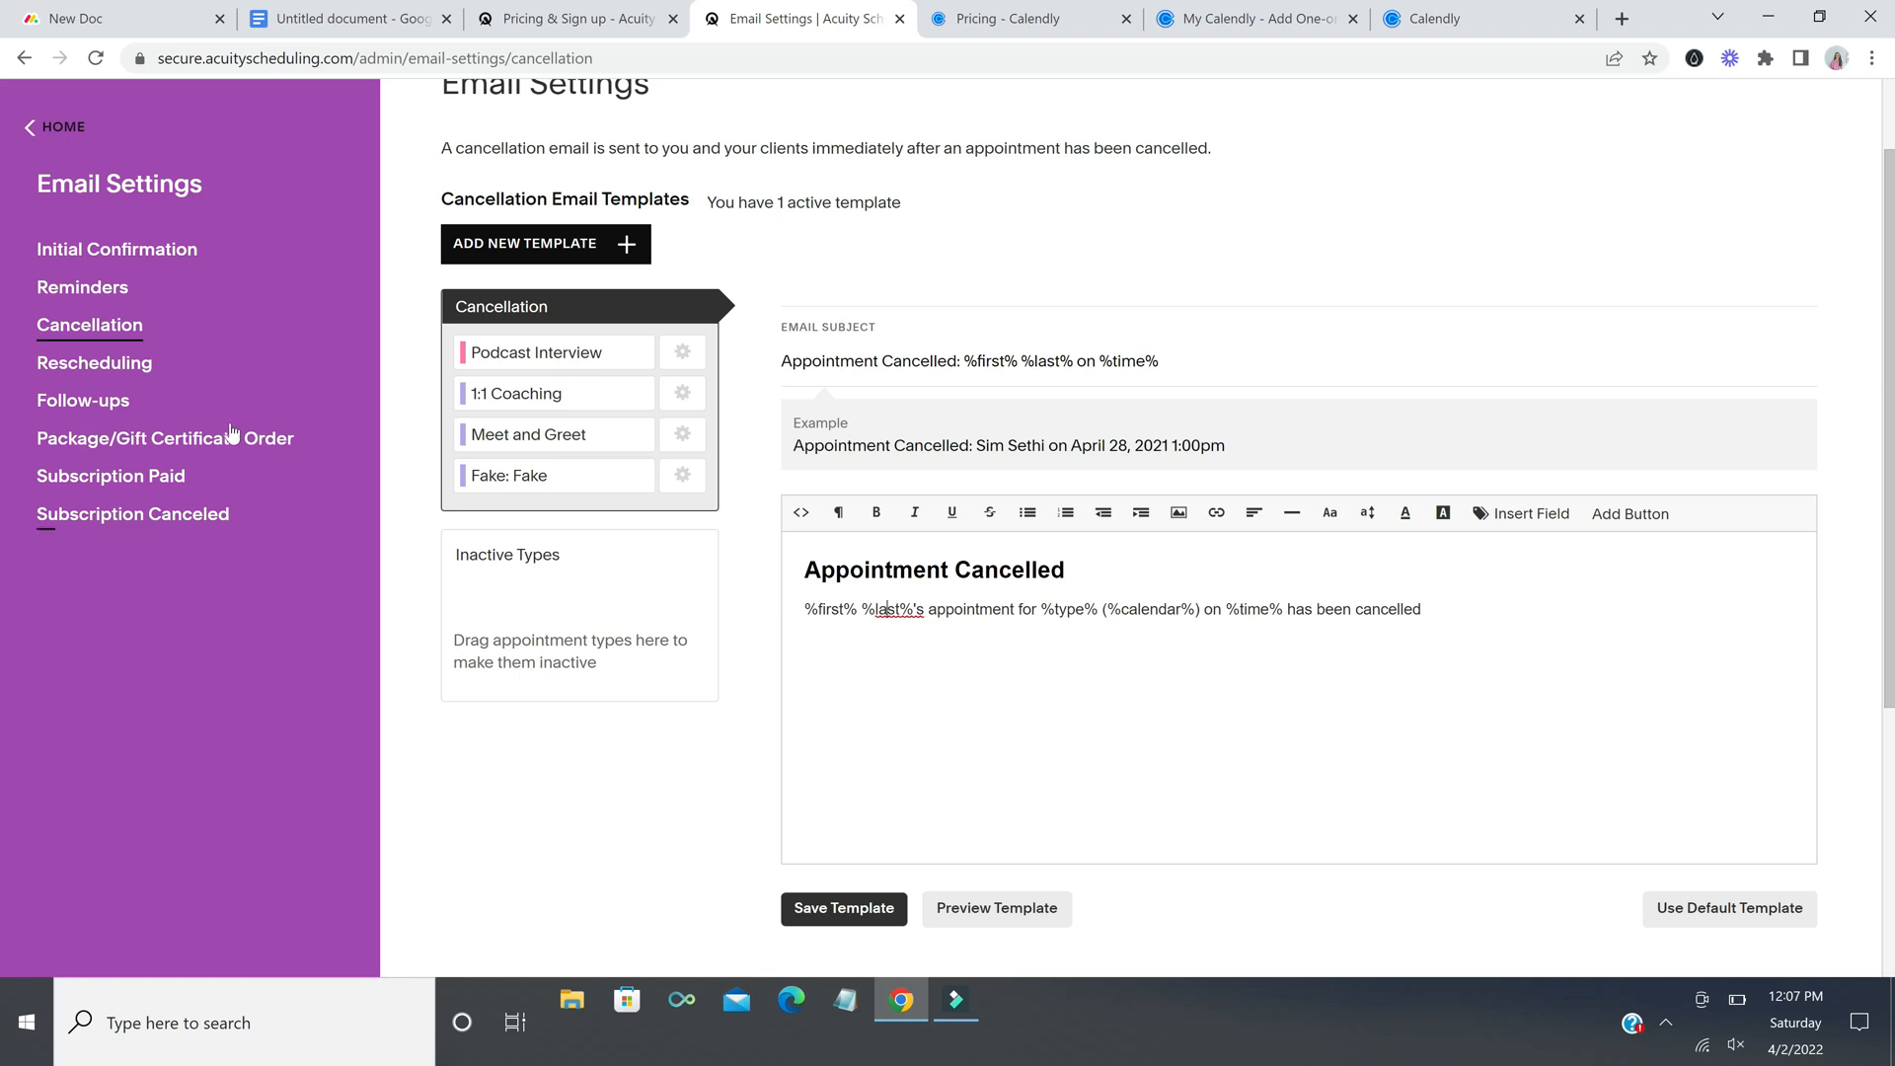
# Step: Review the Rescheduling email template, and try to customize the emails in the Follow-ups settings
pyautogui.click(106, 367)
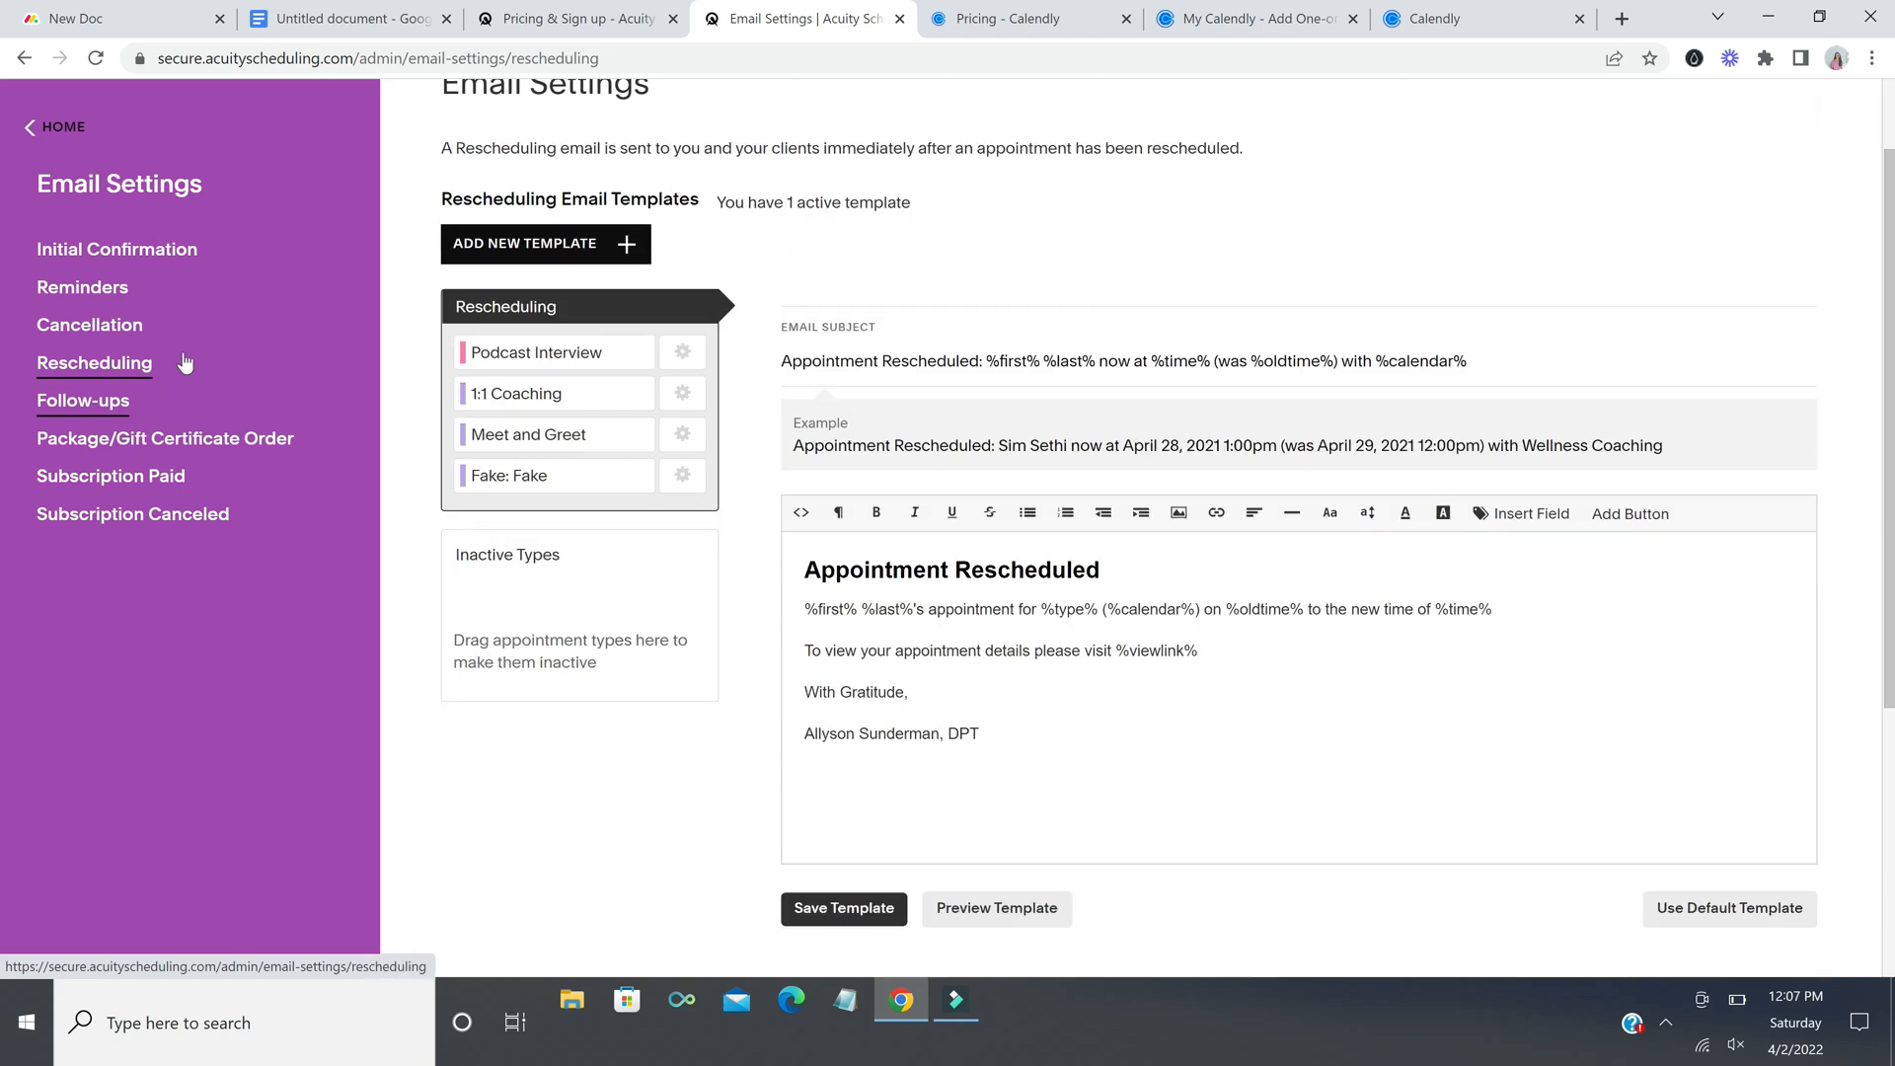
pyautogui.click(114, 407)
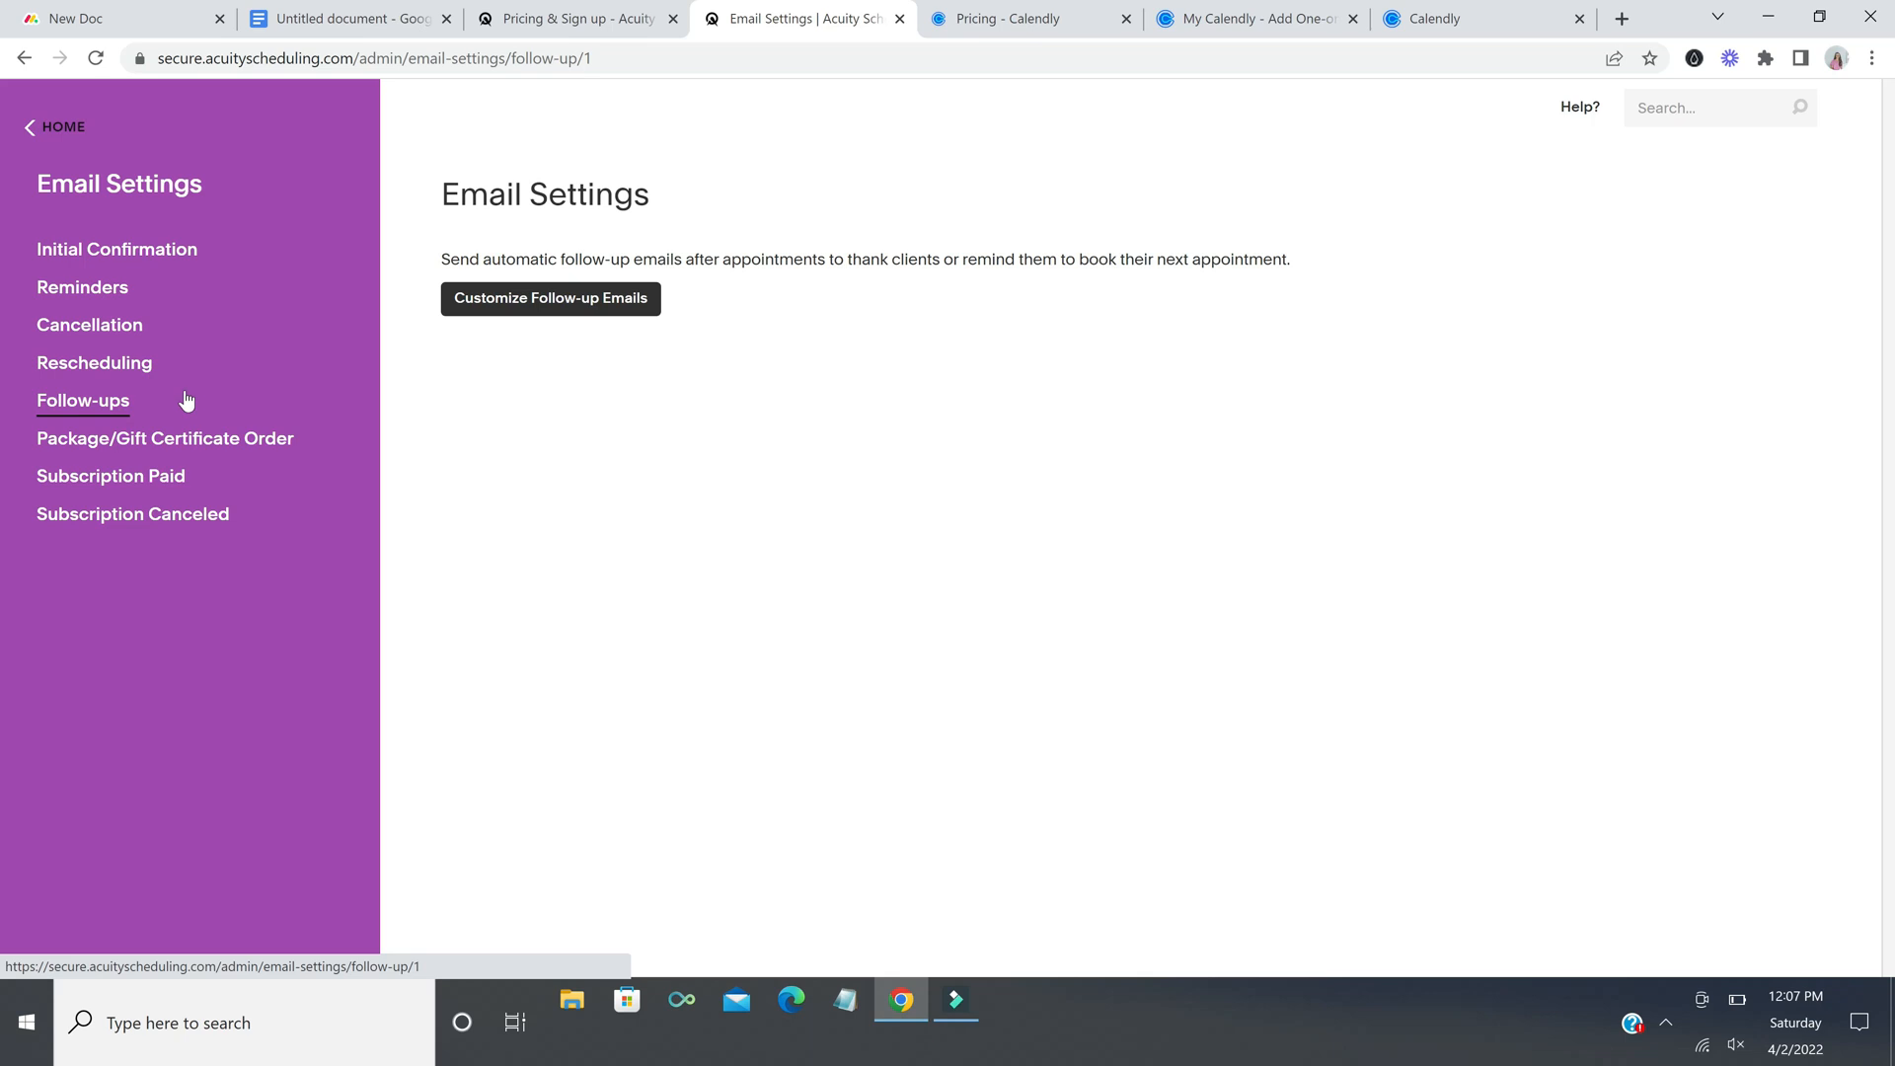
pyautogui.click(529, 301)
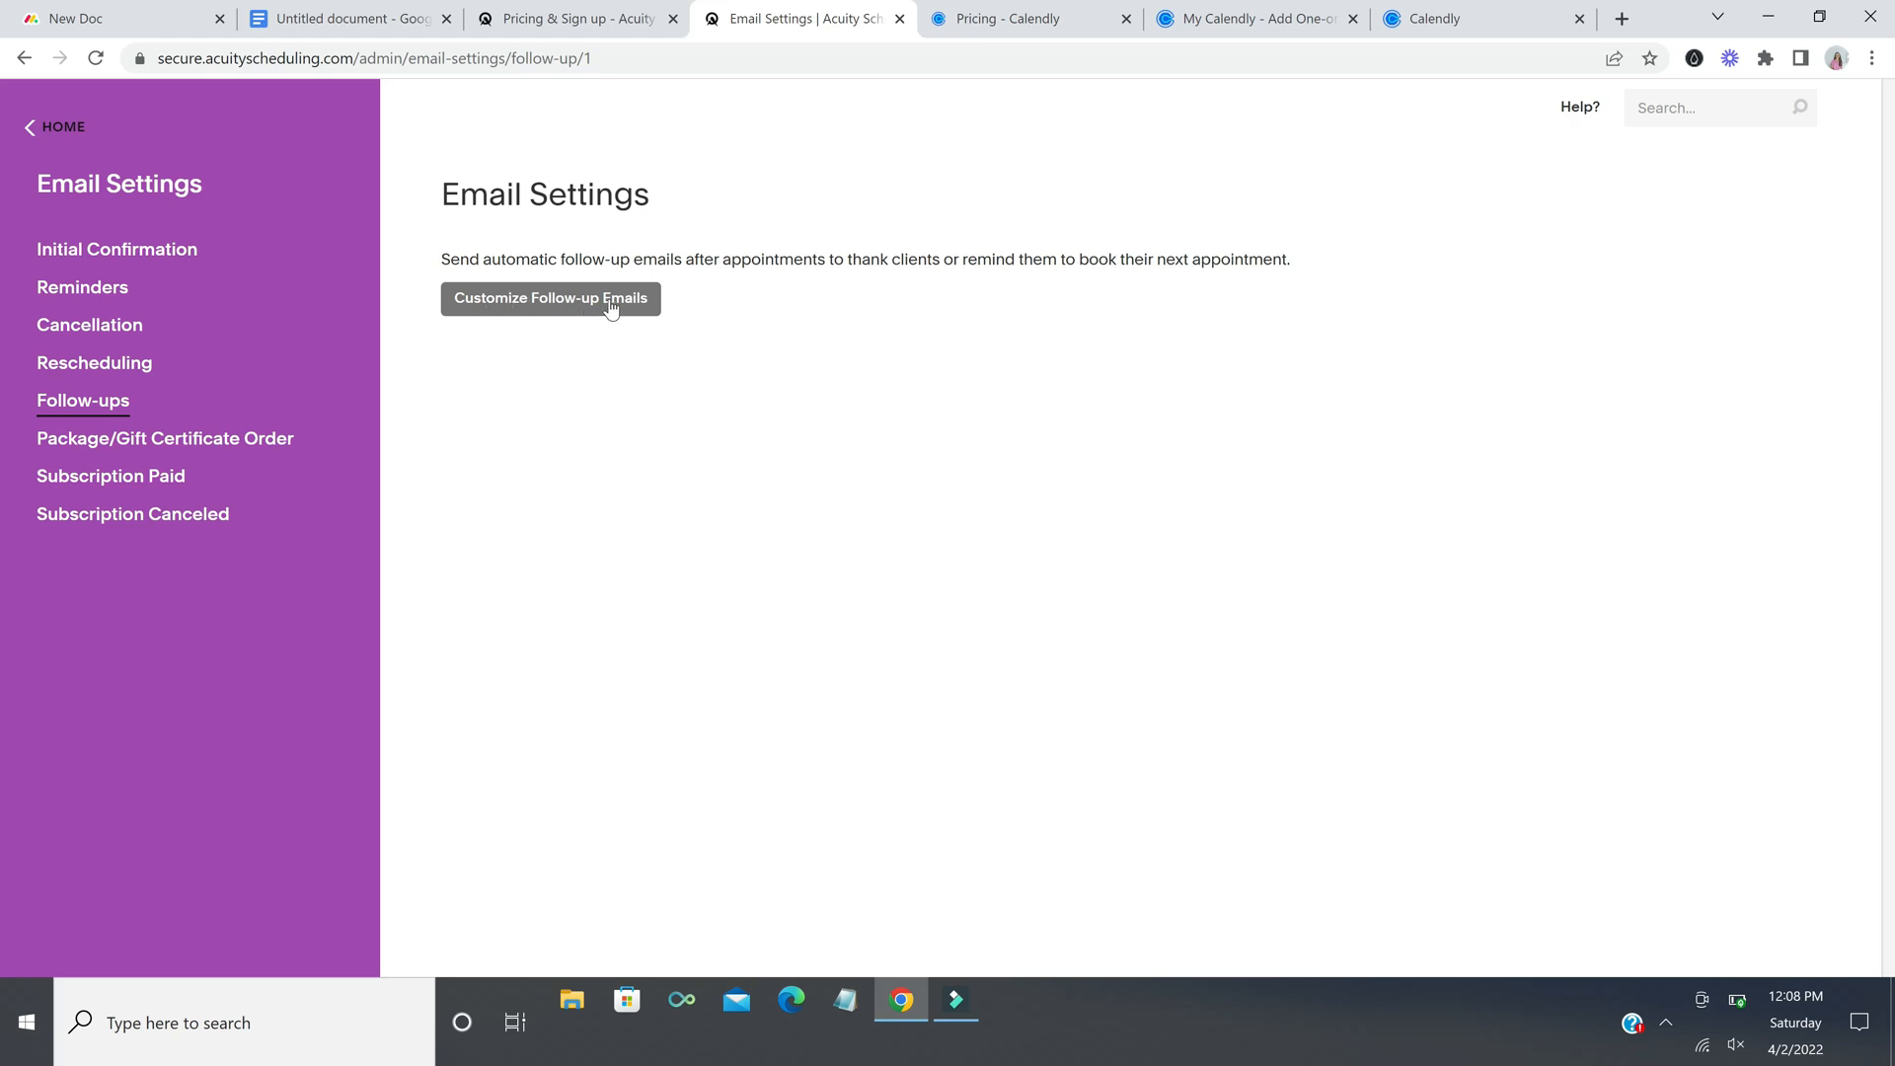
# Step: Review the Package/Gift Certificate Order, Subscription Paid and Subscription Canceled email templates
pyautogui.click(219, 437)
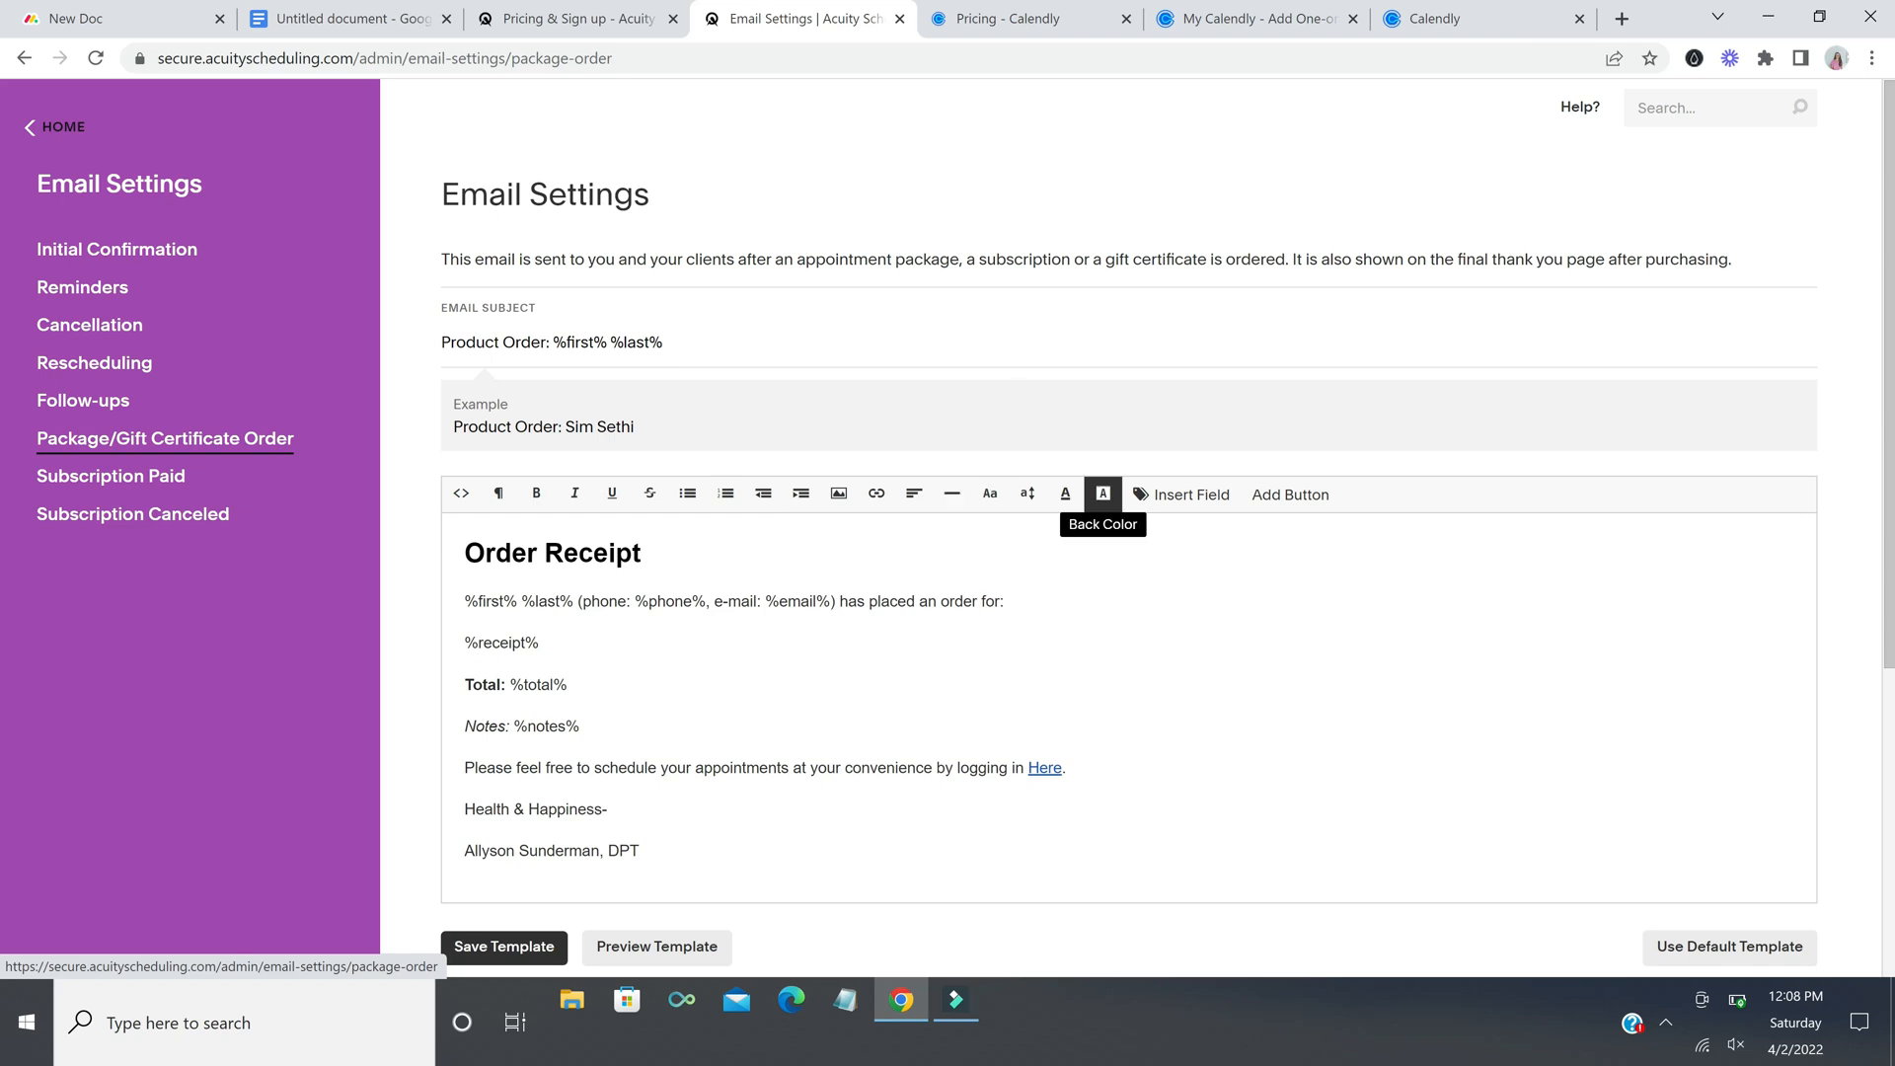
pyautogui.scroll(-3, 700, 695)
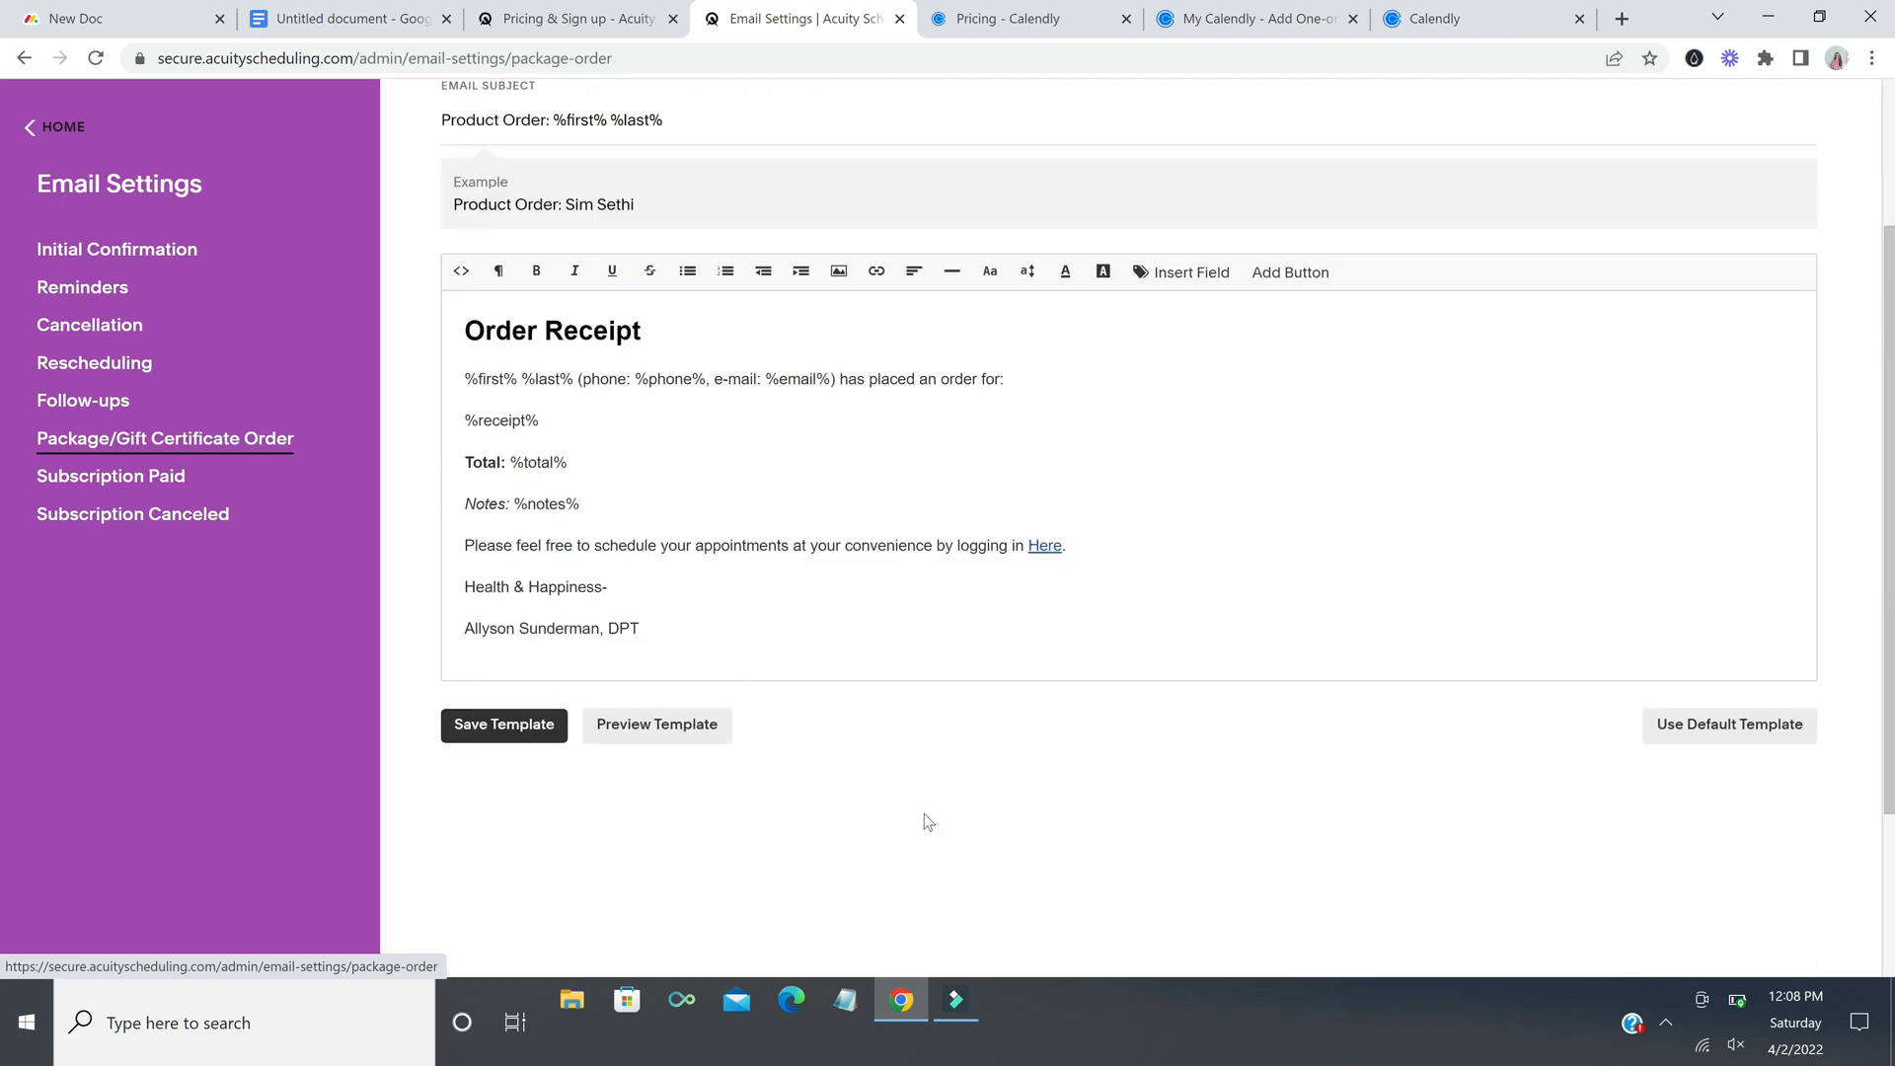
pyautogui.click(124, 481)
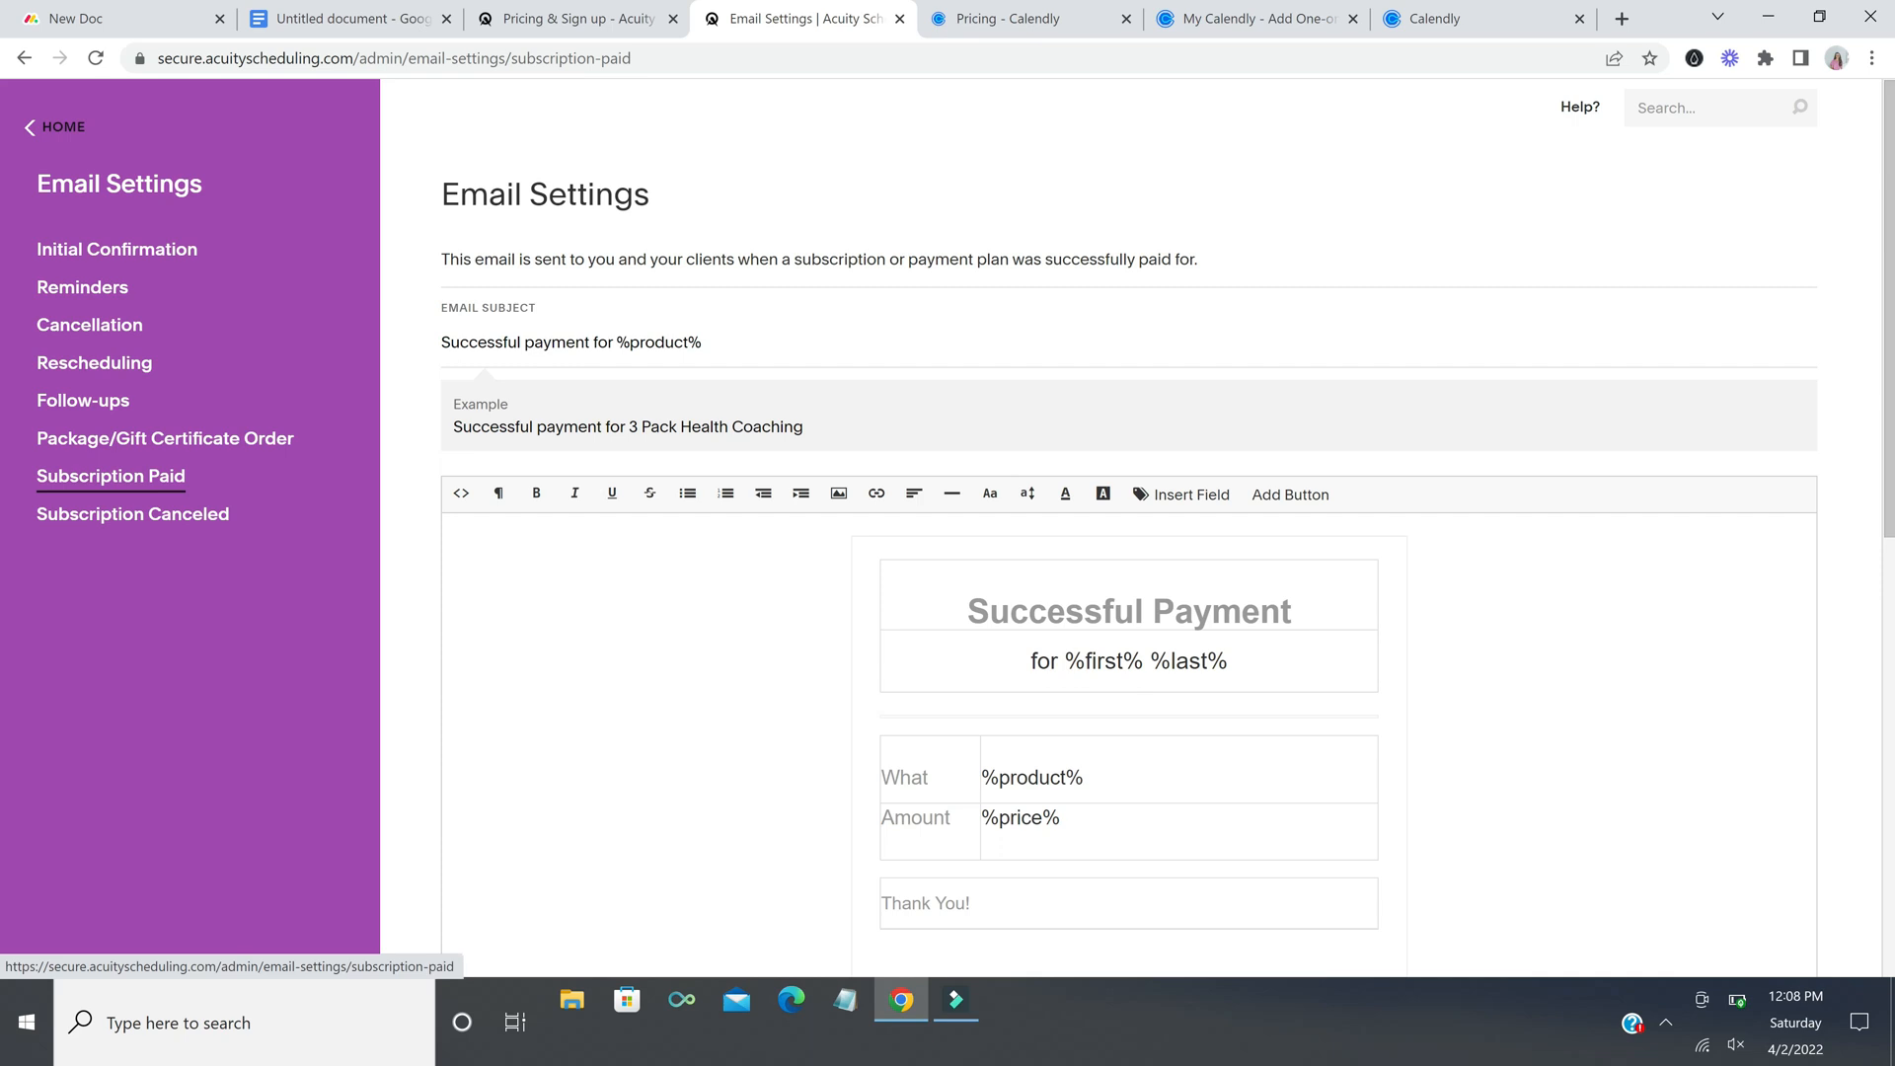
pyautogui.click(179, 536)
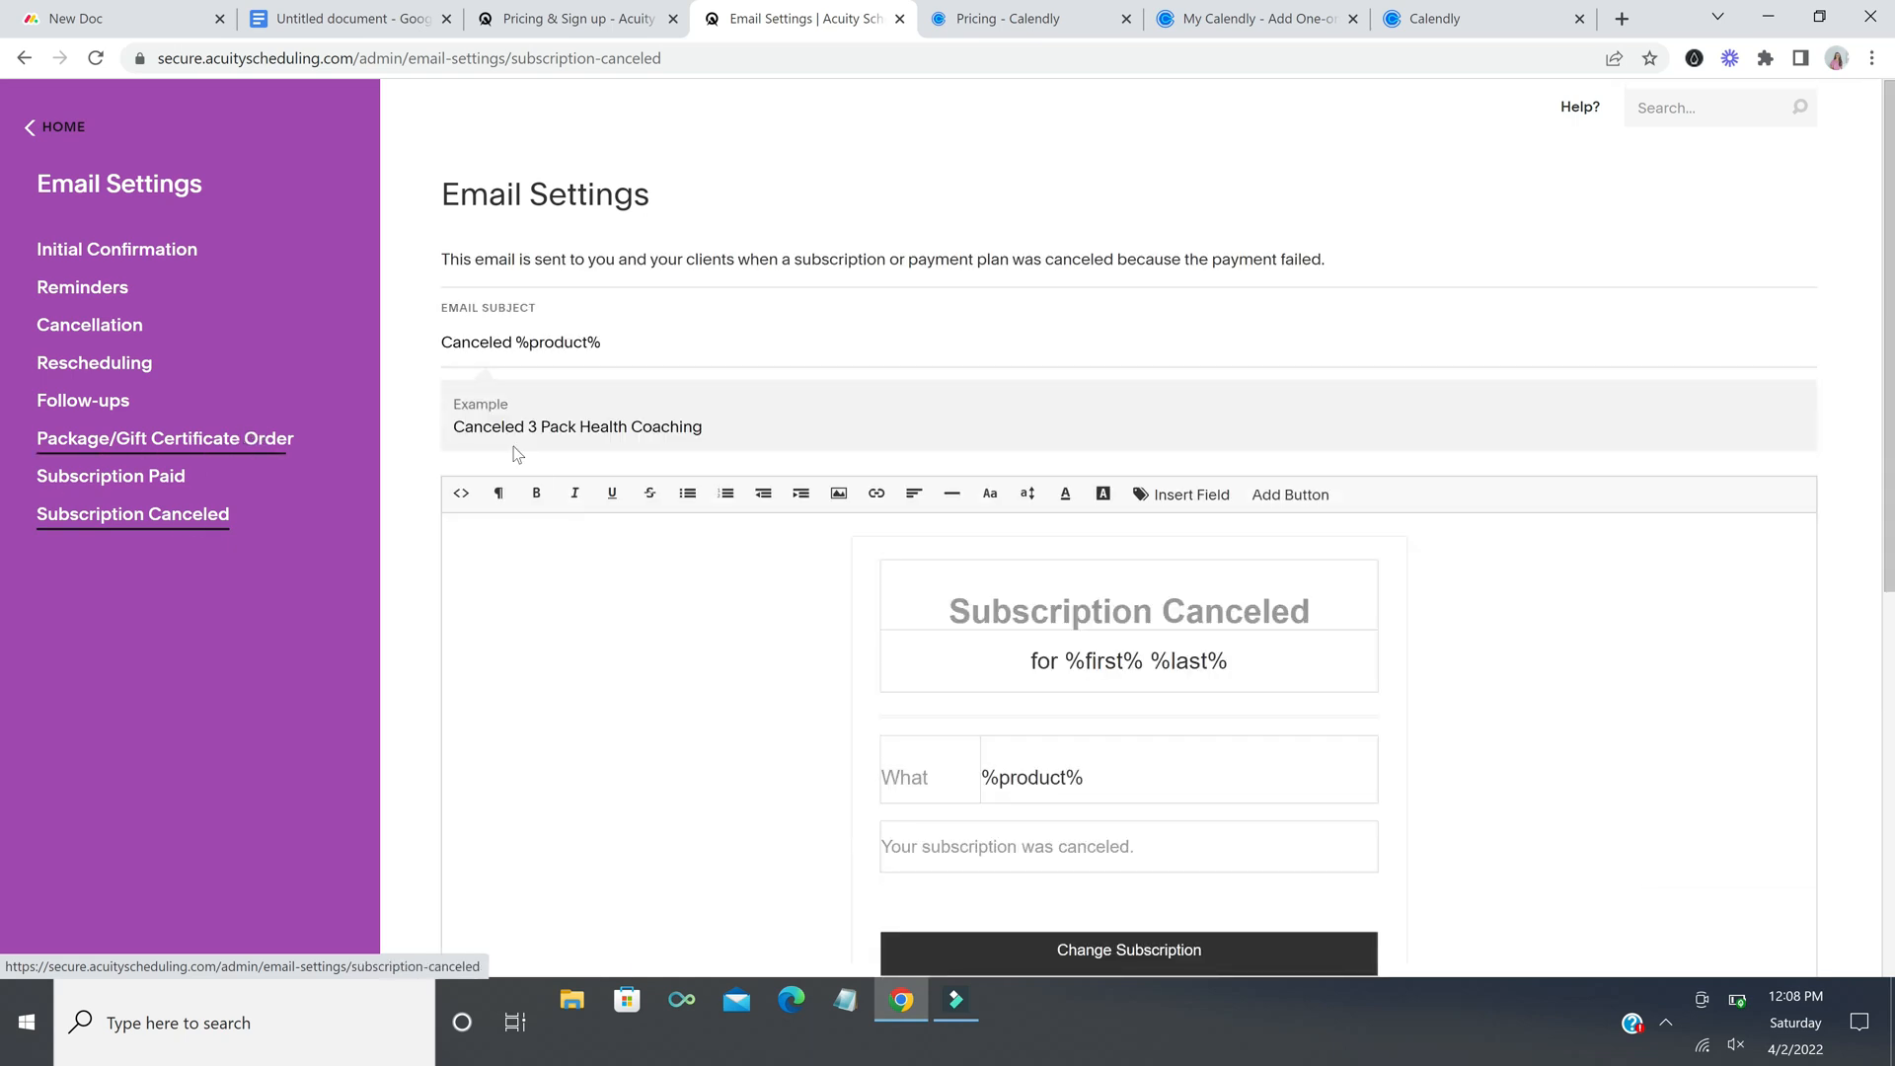
# Step: Return to the home page and open the client SMS reminder settings
pyautogui.click(48, 127)
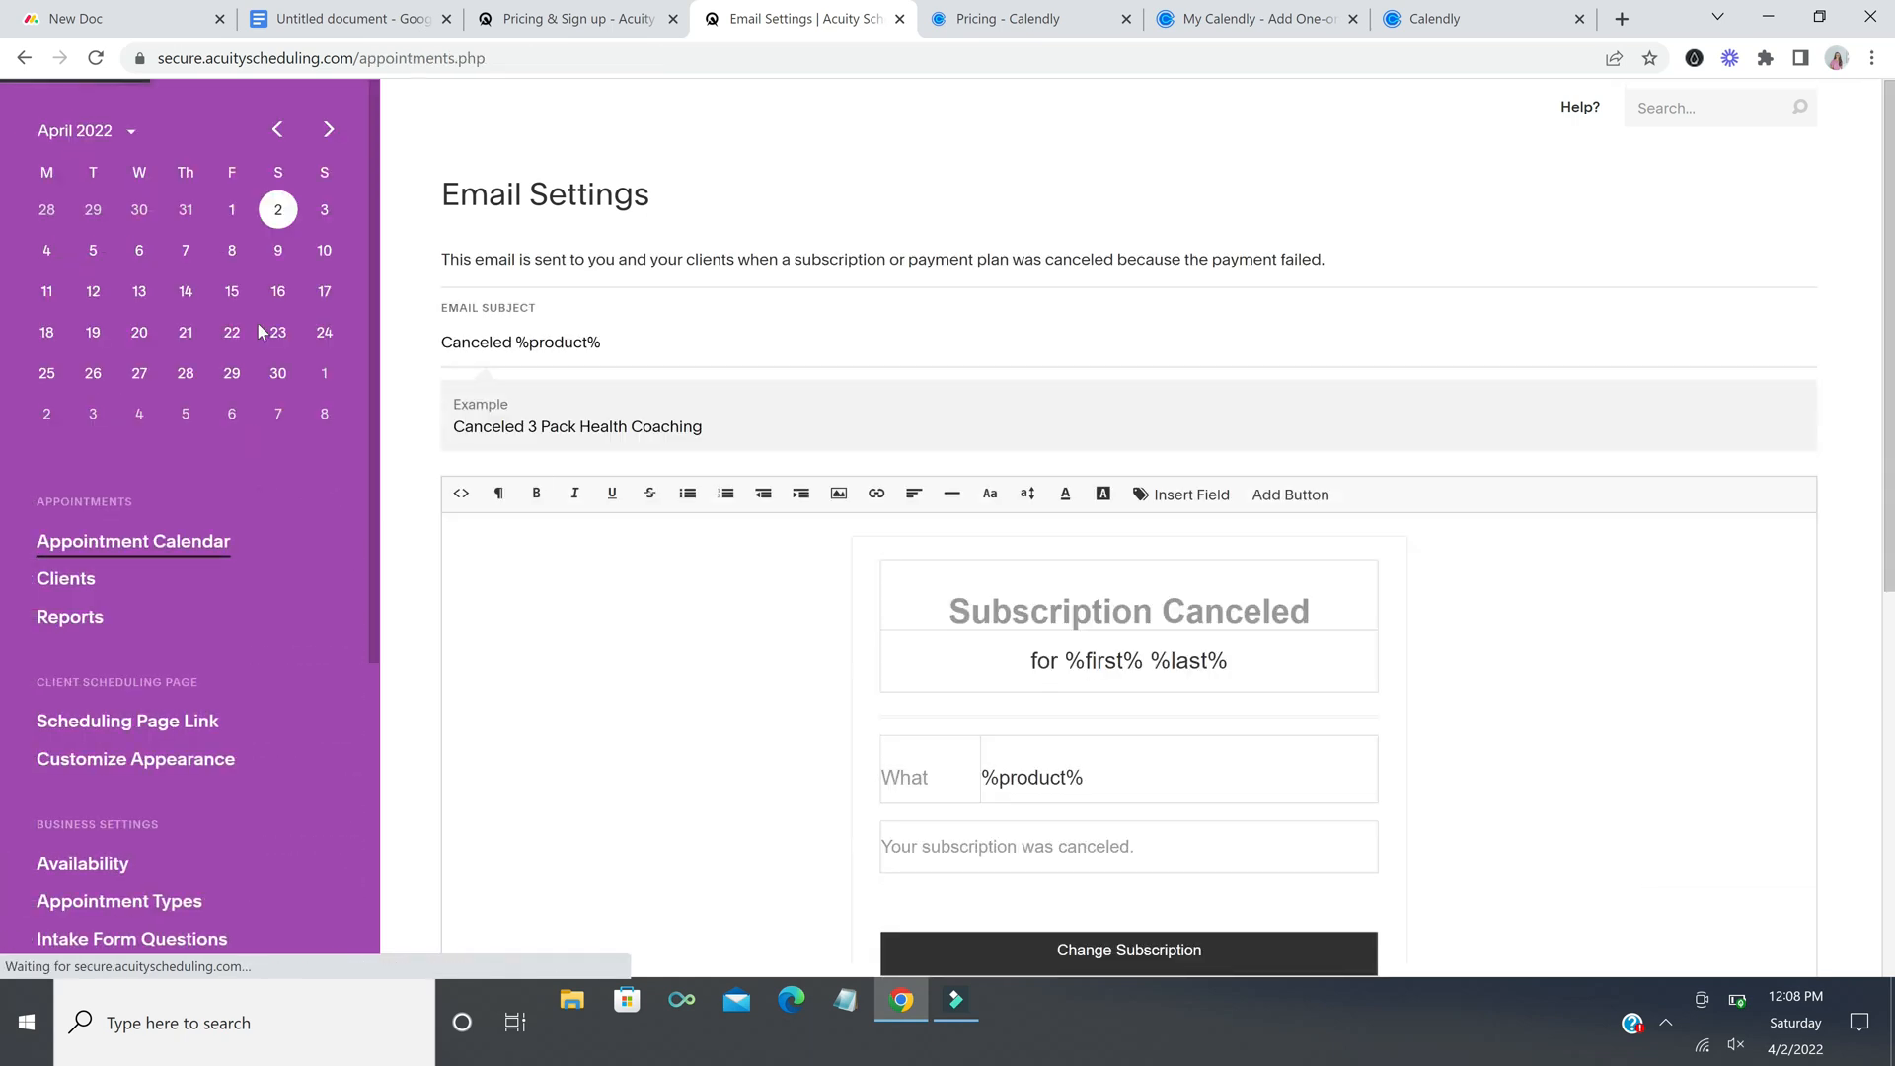
pyautogui.scroll(-5, 305, 634)
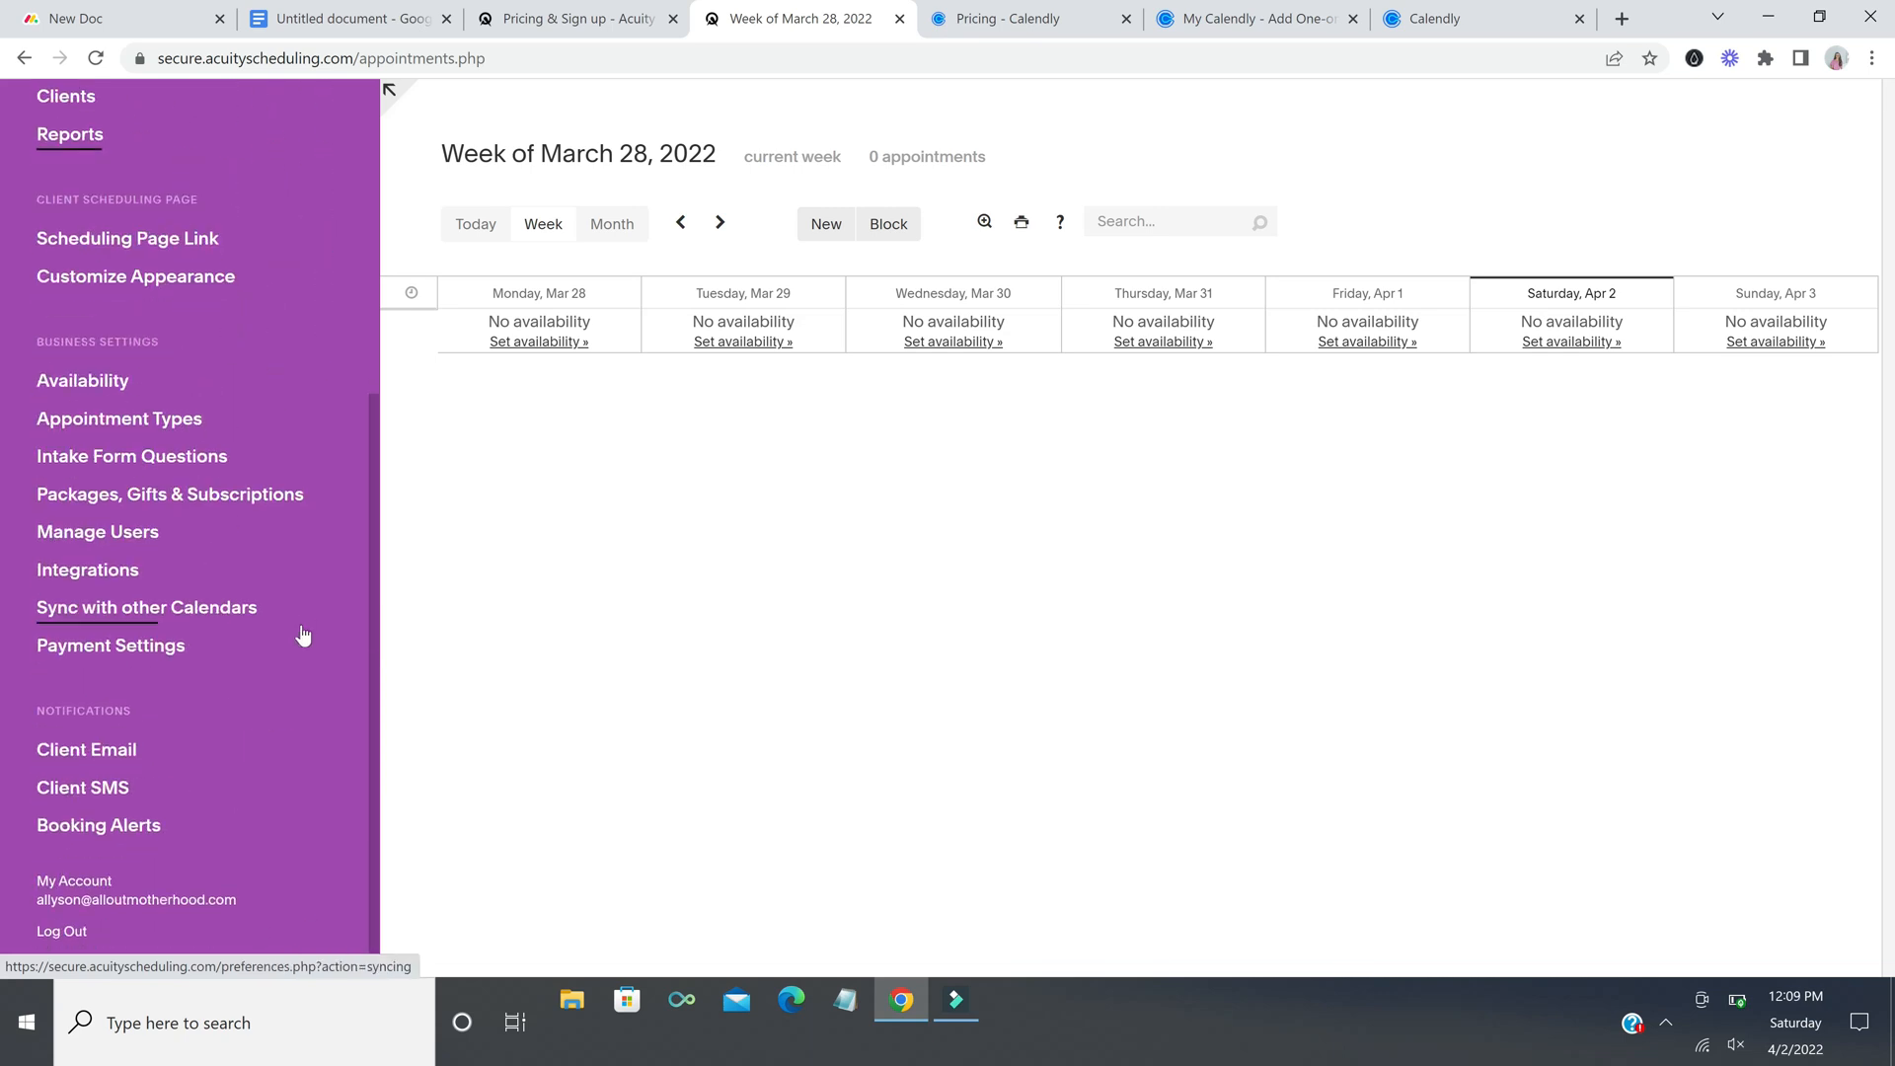
pyautogui.click(126, 790)
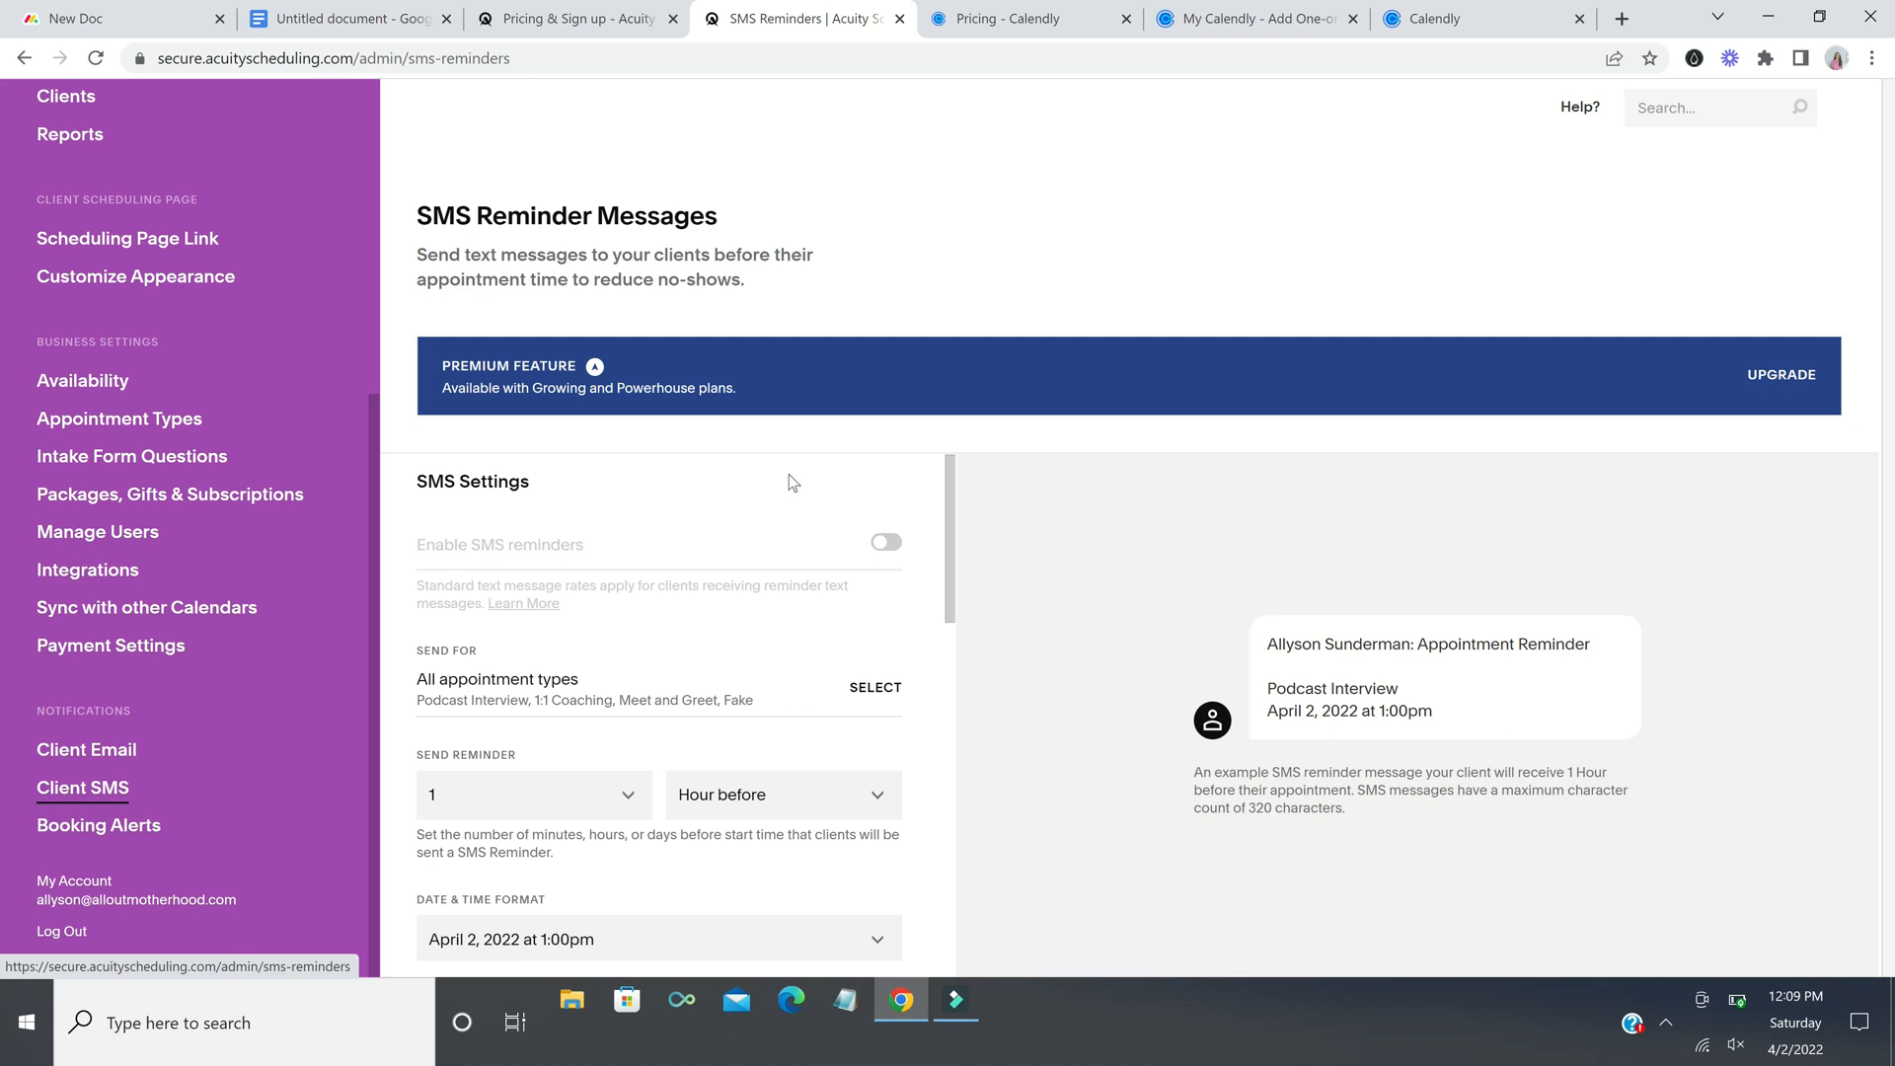
# Step: Review the SMS reminder settings, from send timing and date format to the displayed details, custom message and client opt-in
pyautogui.scroll(-2, 791, 481)
pyautogui.scroll(2, 779, 514)
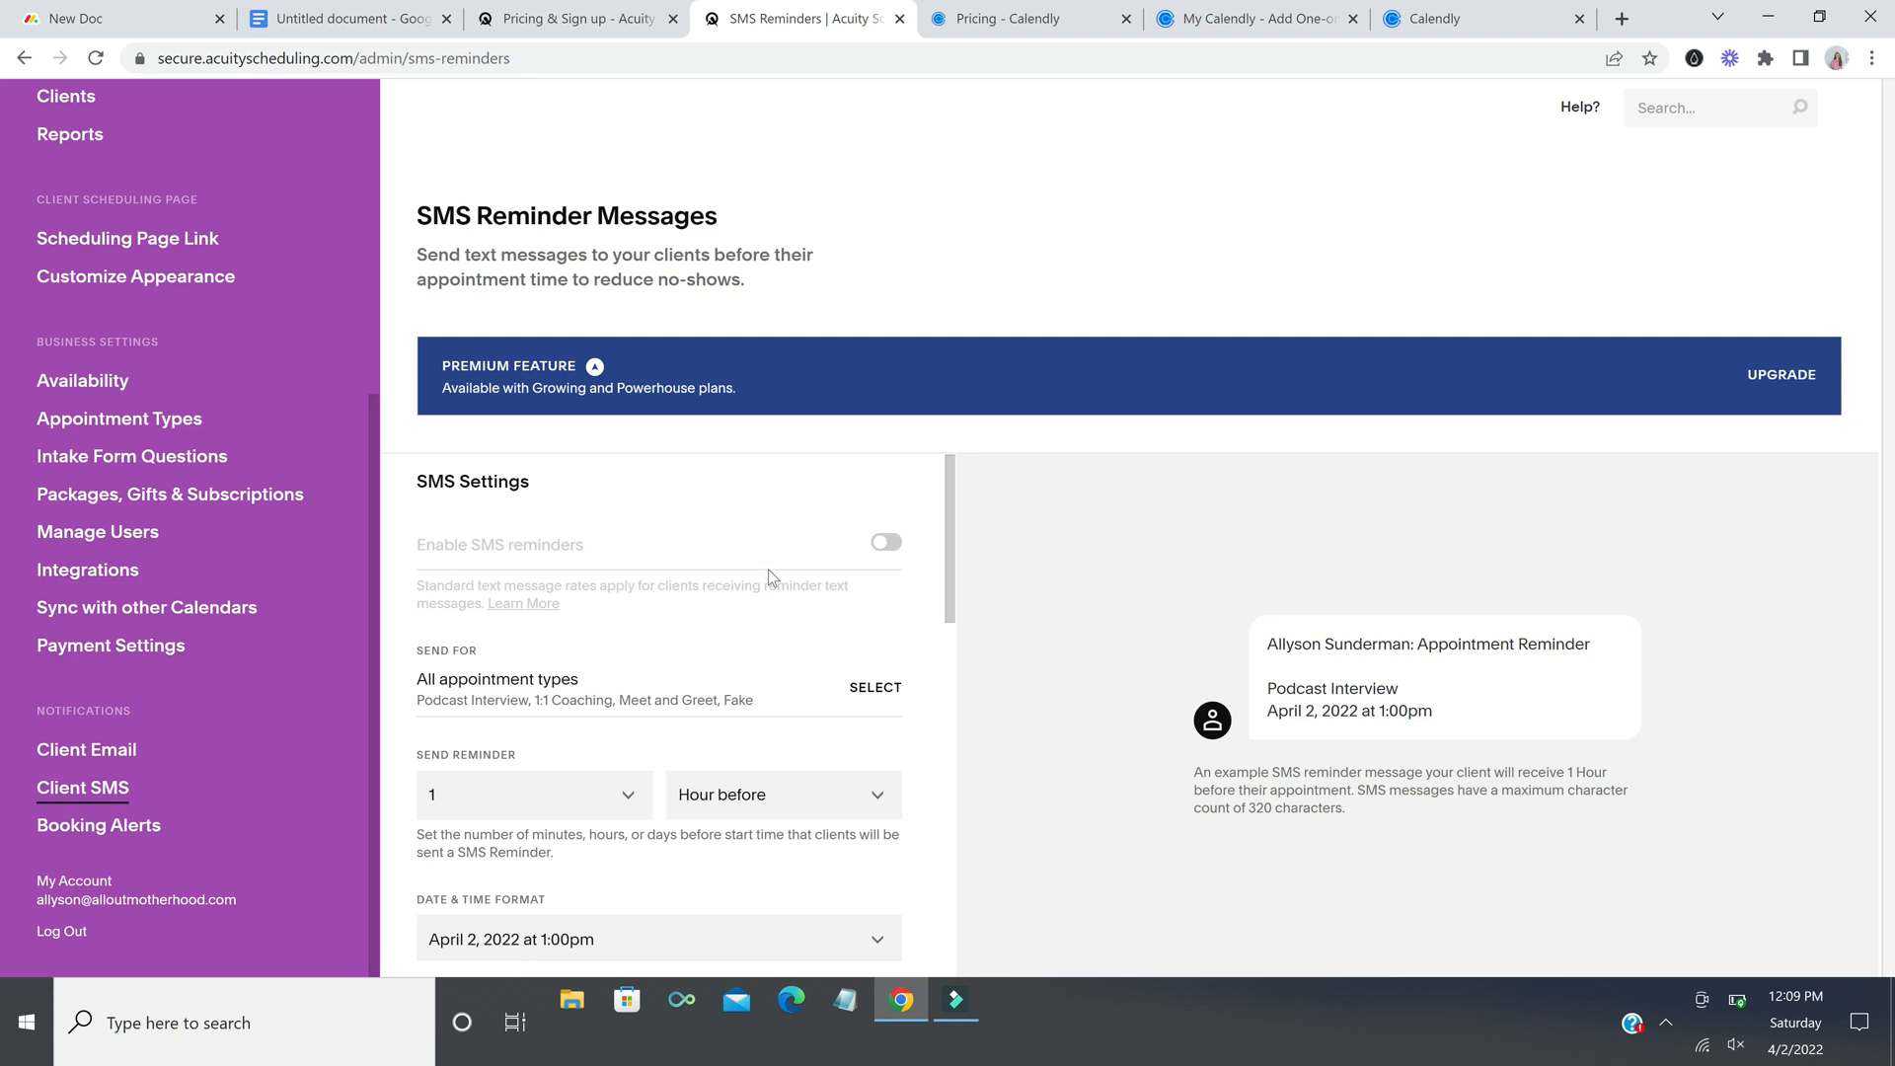
pyautogui.scroll(-2, 768, 577)
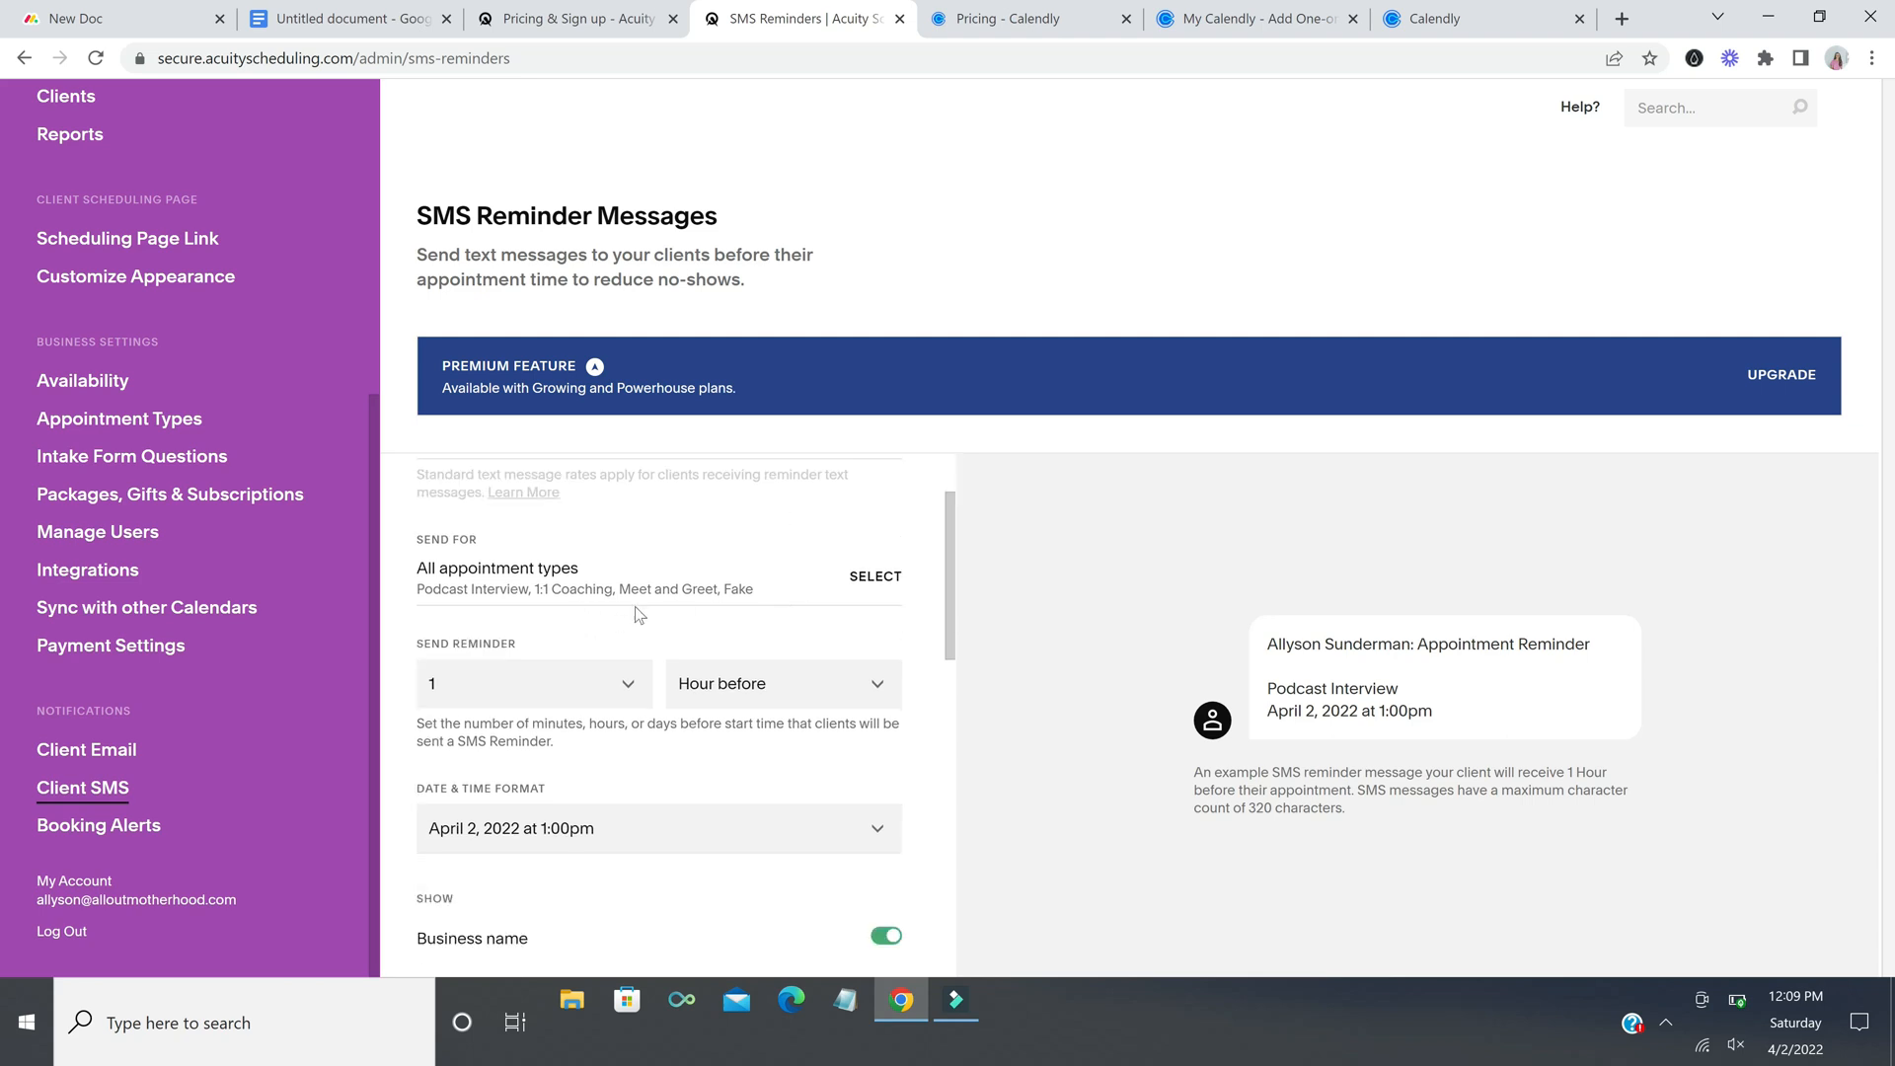
pyautogui.scroll(-2, 653, 630)
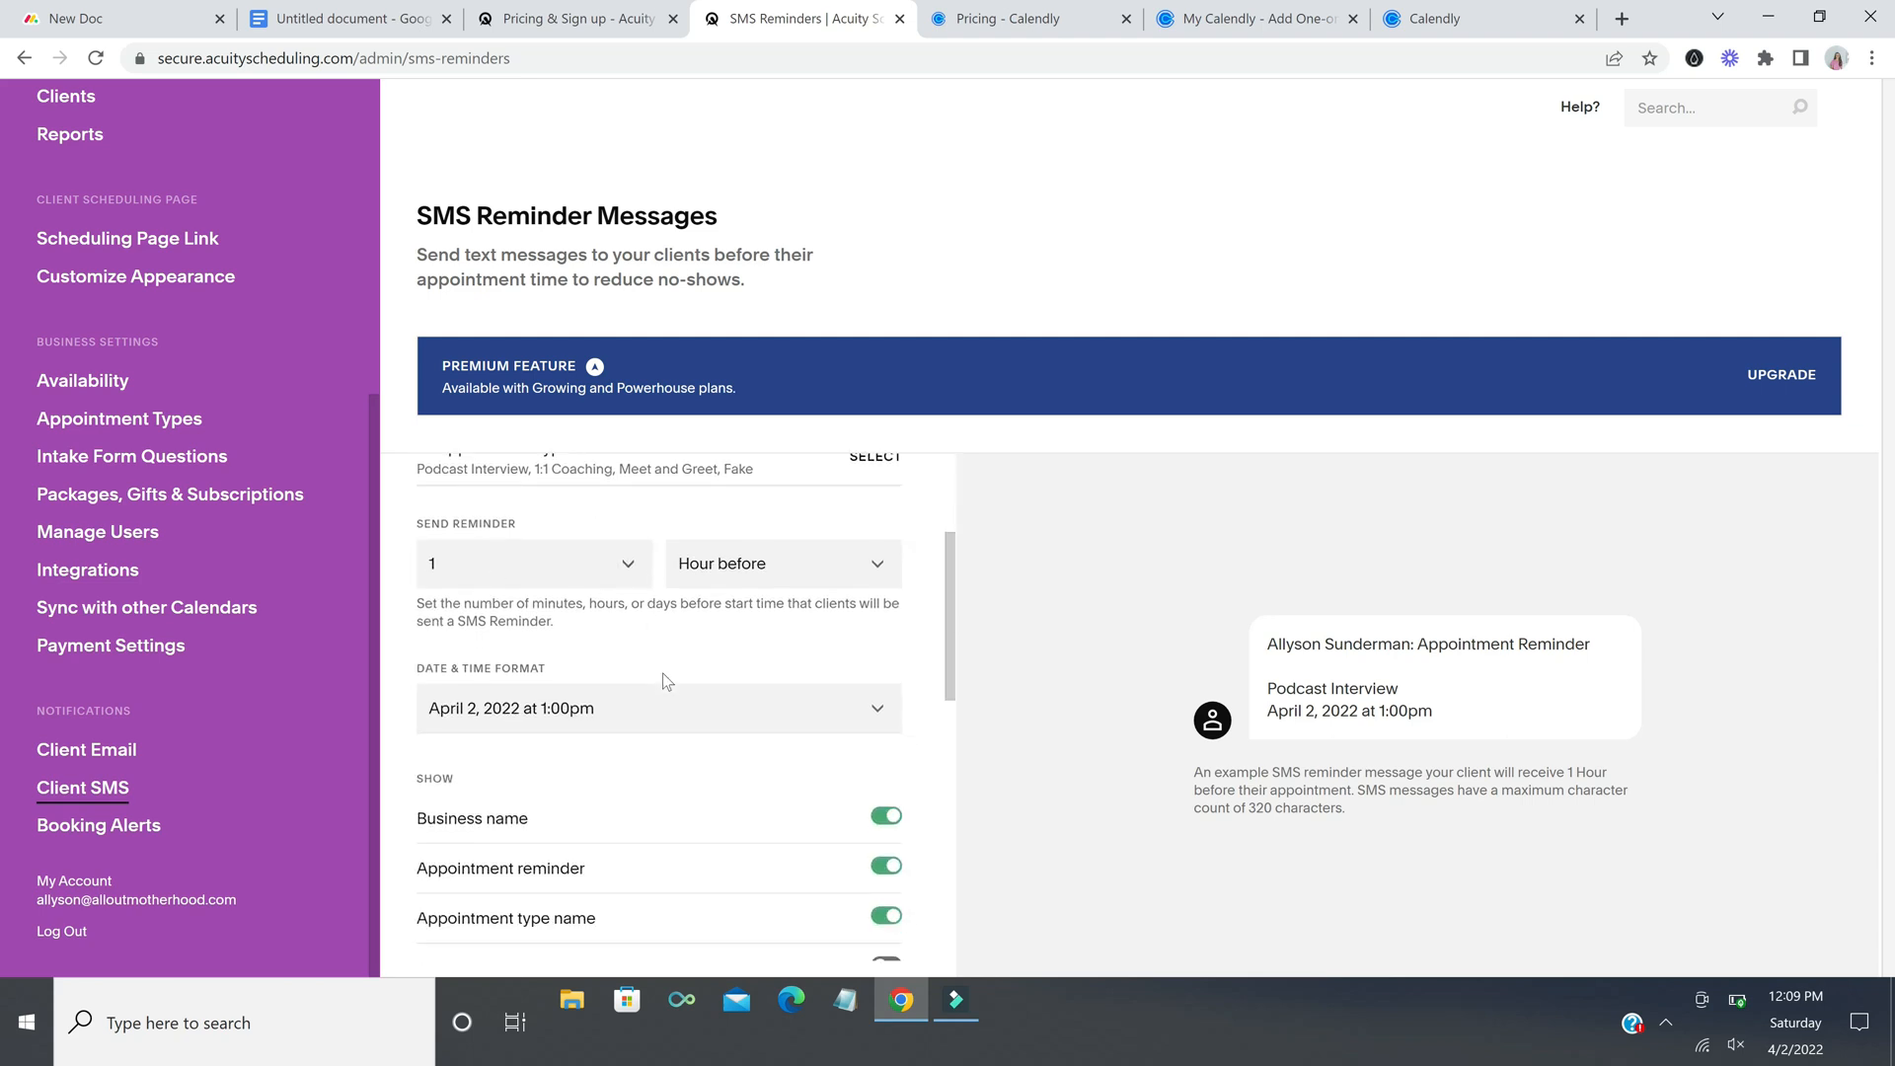
pyautogui.scroll(-2, 664, 679)
pyautogui.scroll(-2, 707, 664)
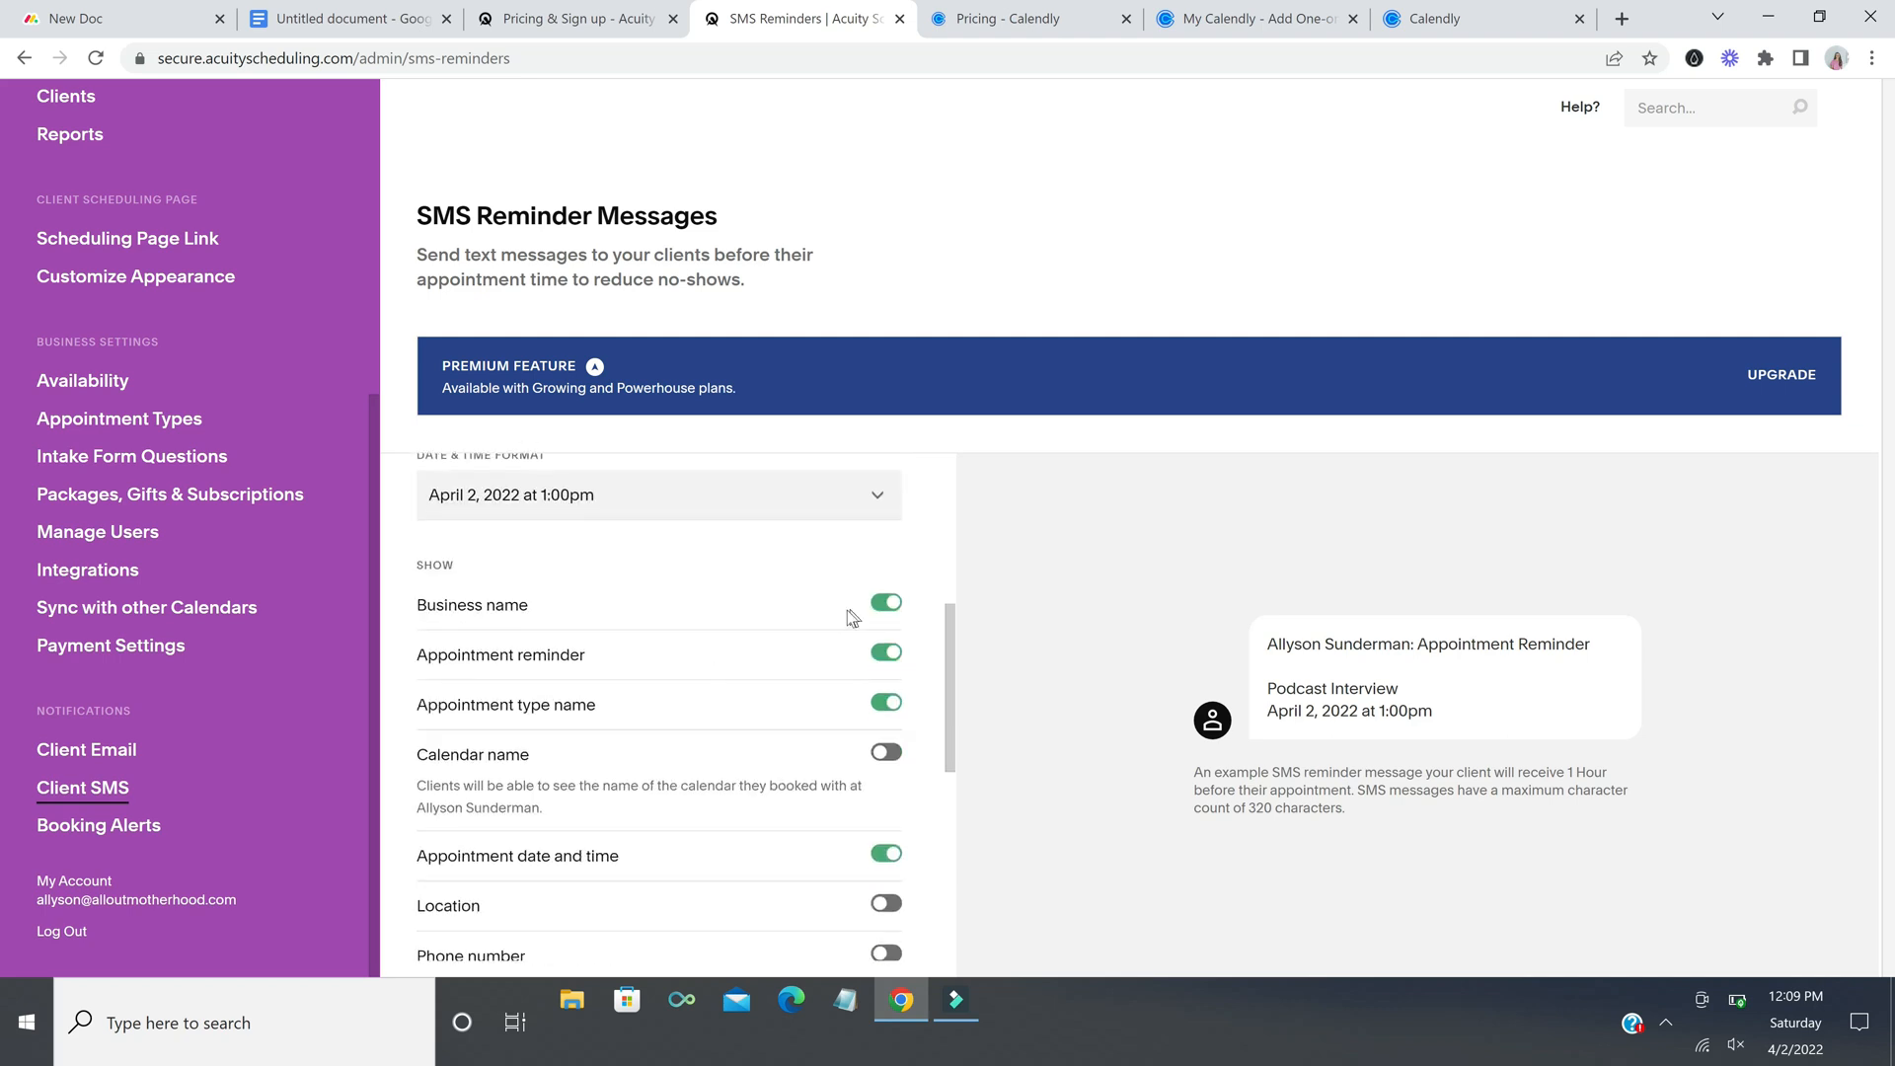
pyautogui.scroll(-5, 746, 744)
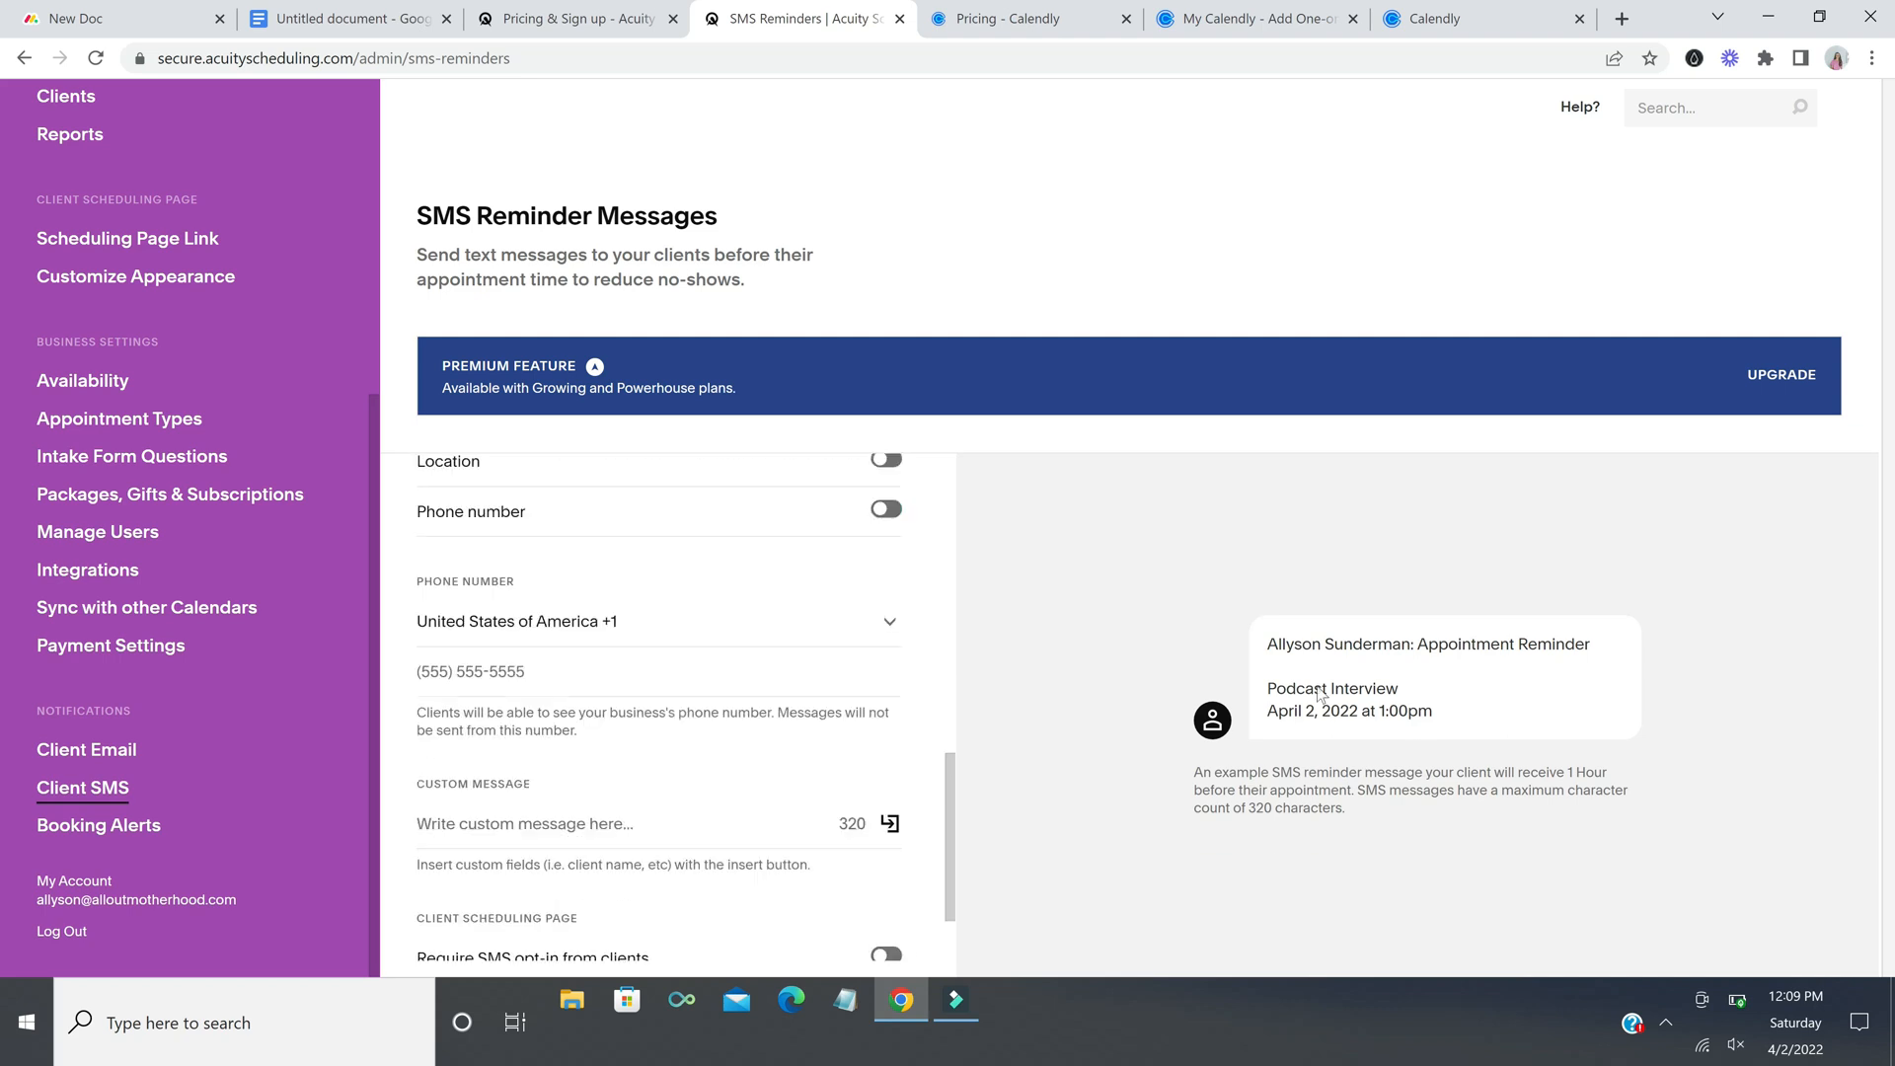
pyautogui.scroll(-1, 772, 747)
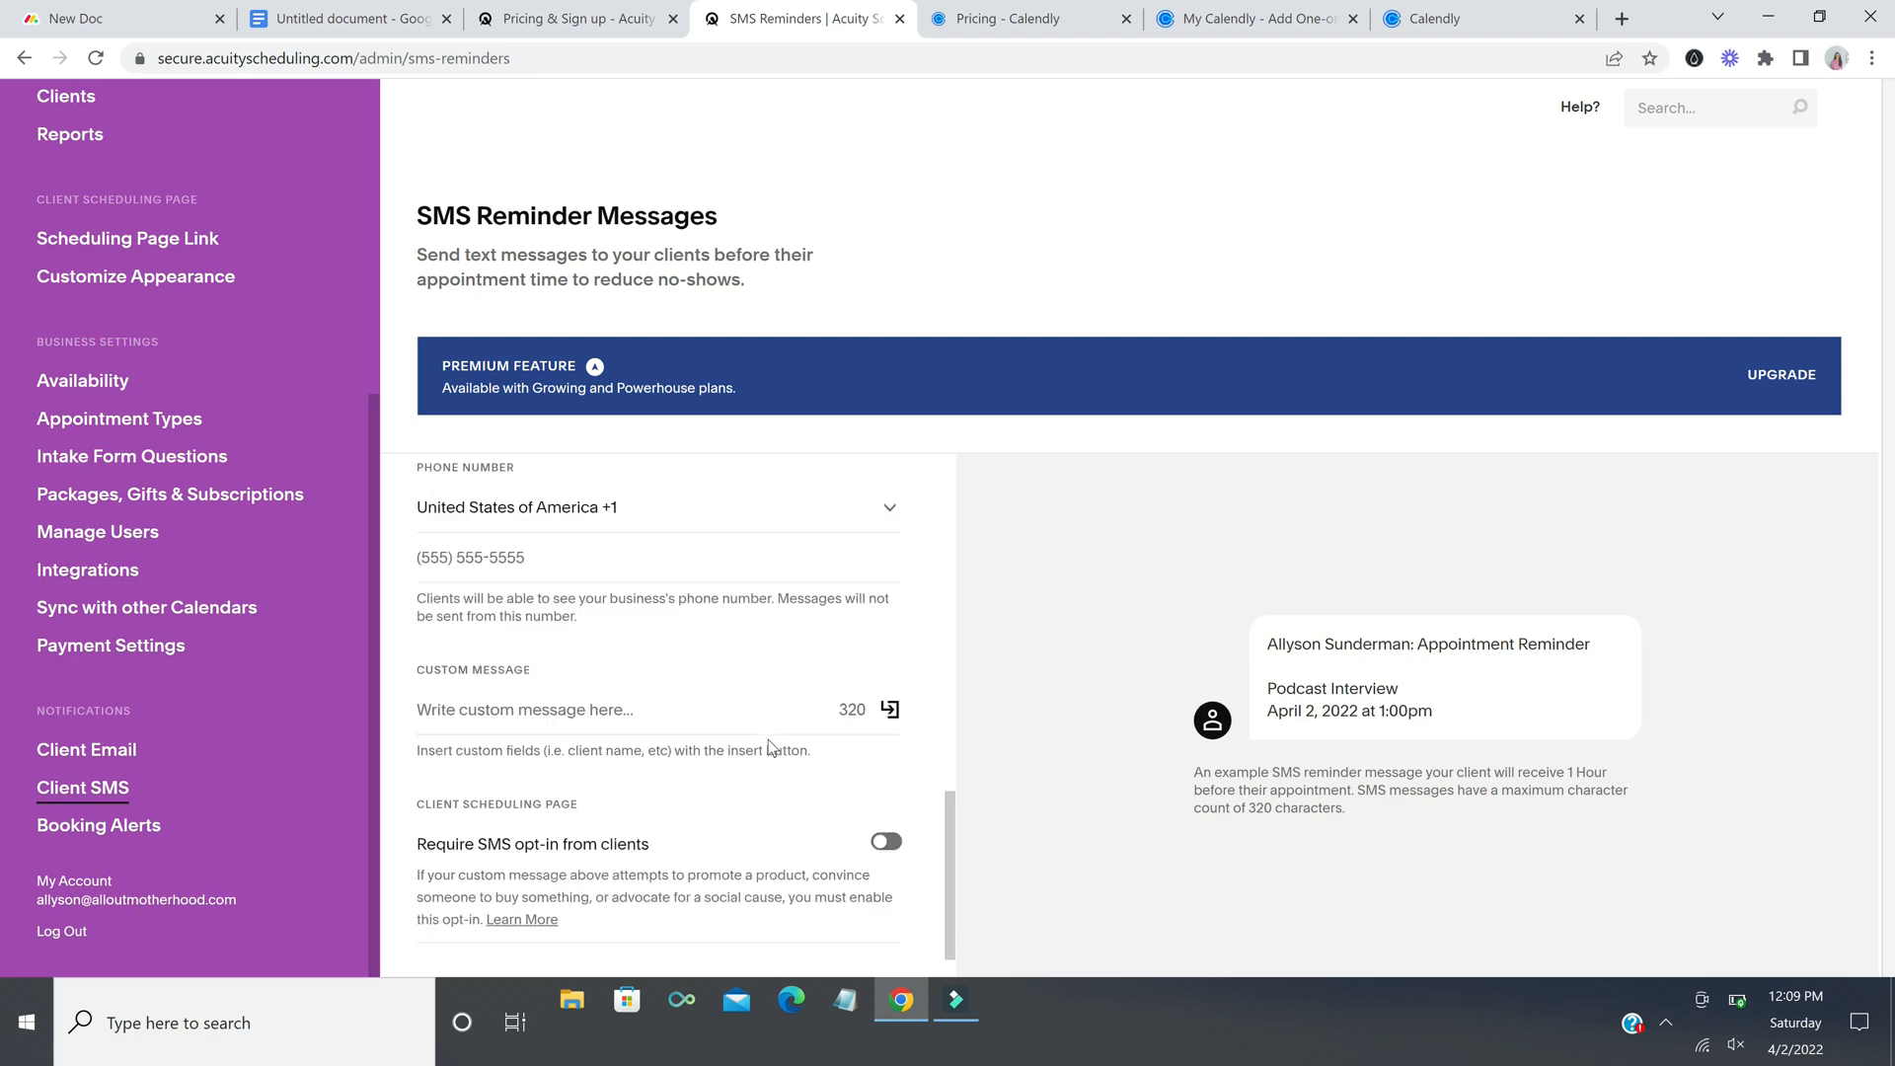
# Step: Turn on weekly summary emails of upcoming appointments for the account owner in the booking alerts
pyautogui.click(139, 829)
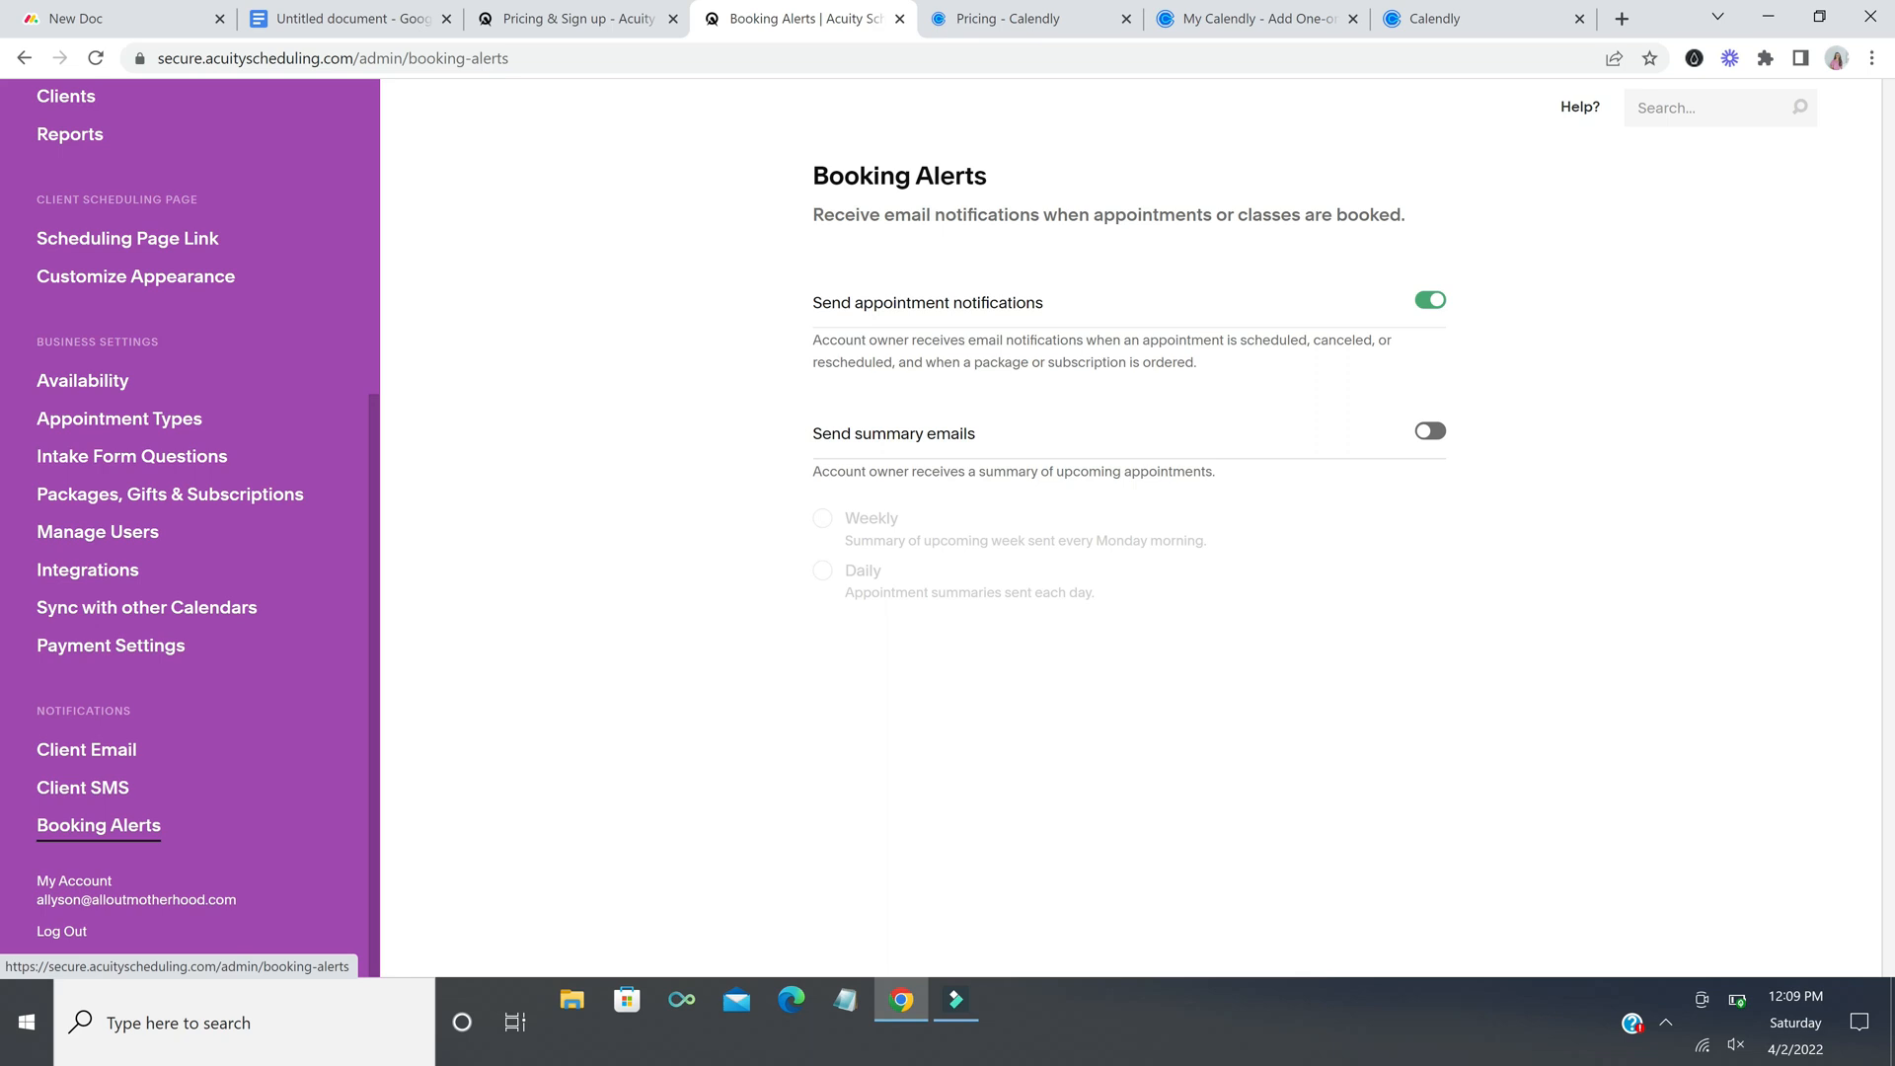
pyautogui.click(1434, 434)
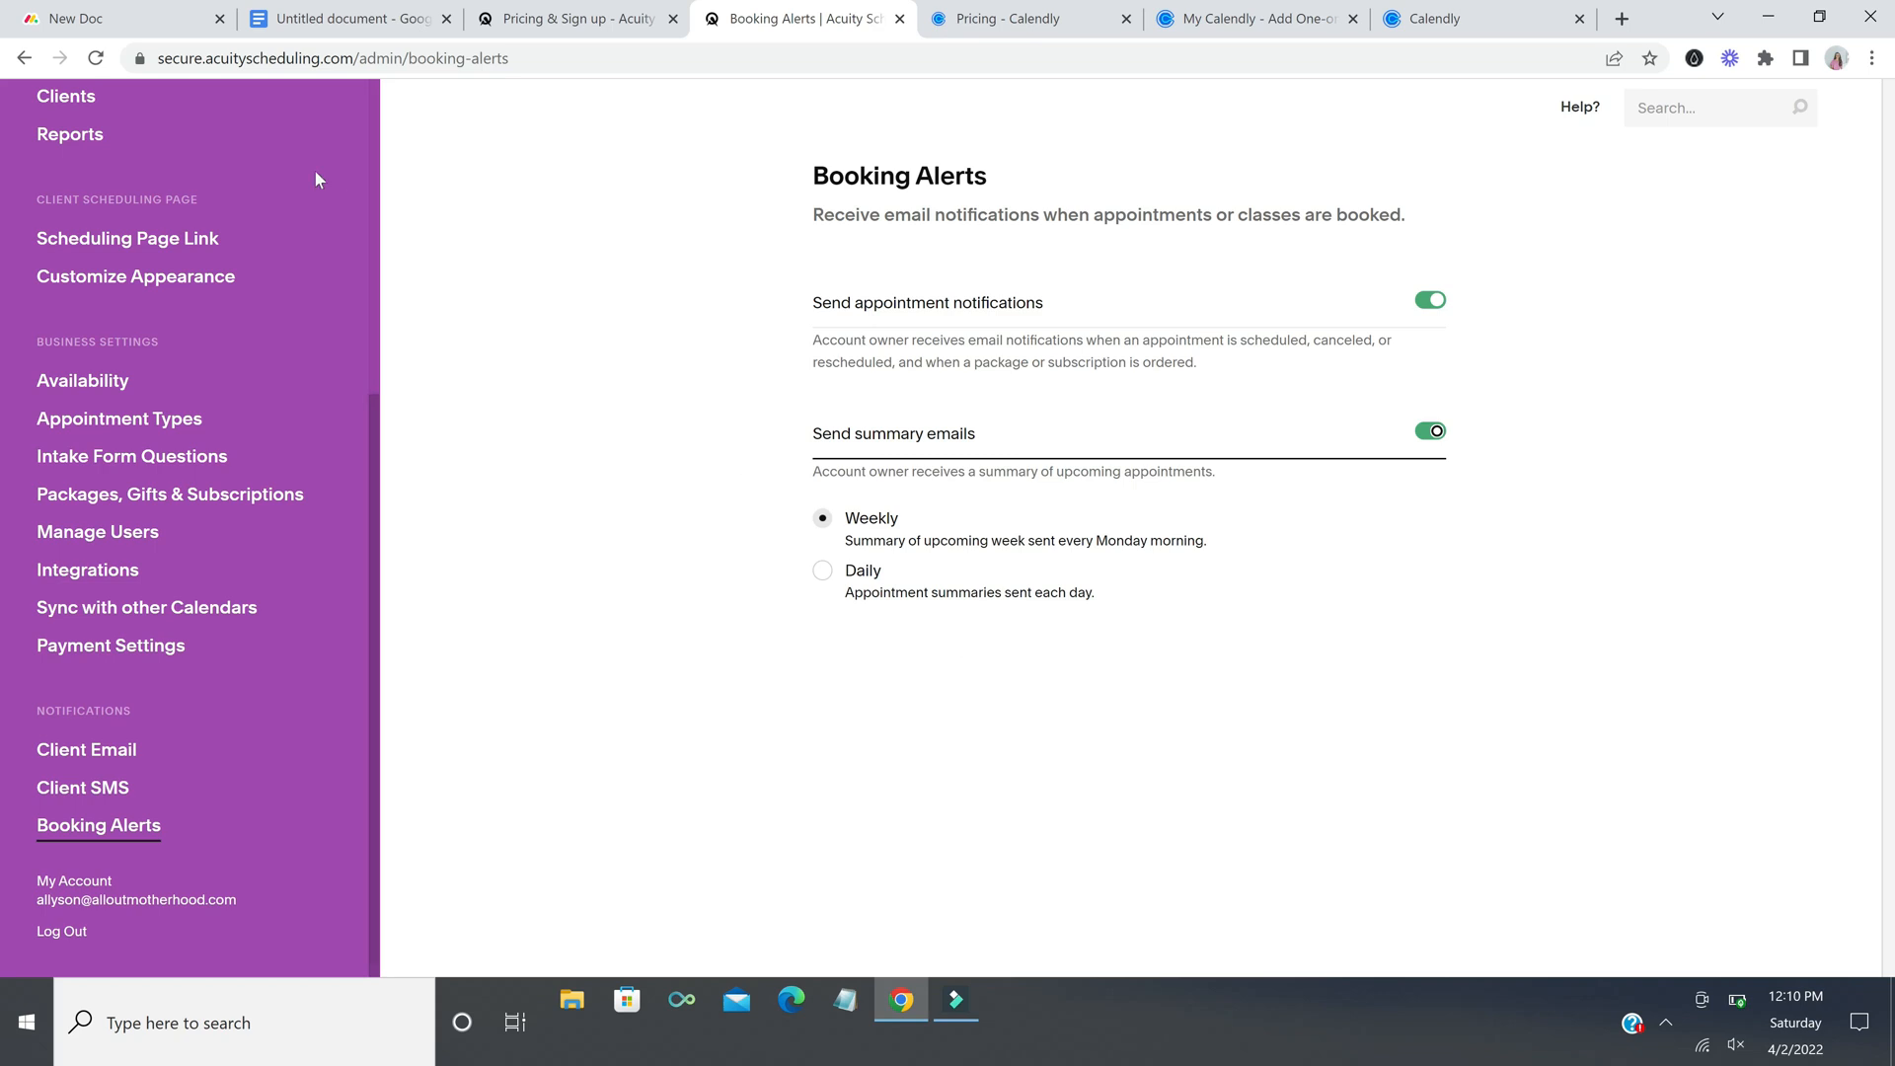
# Step: Open the general scheduling page link in a new browser tab and view the page clients see
pyautogui.click(170, 243)
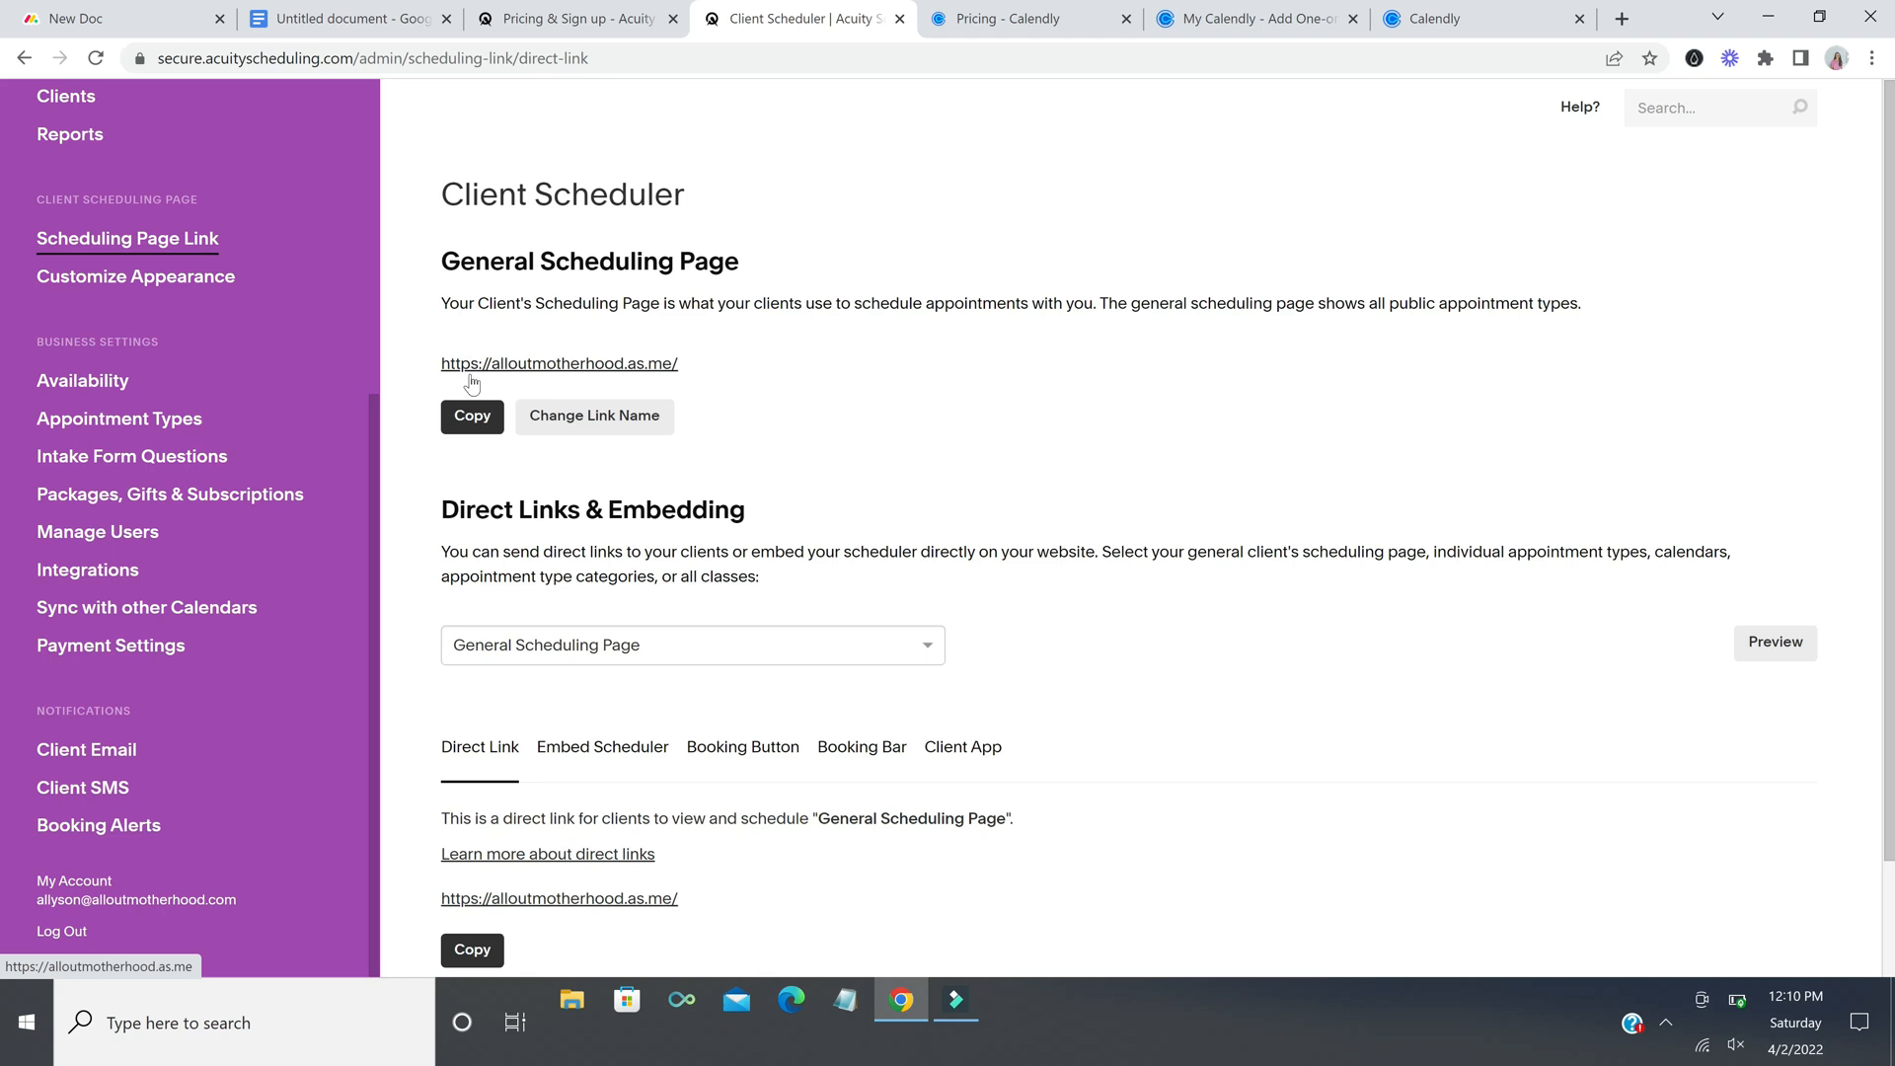
pyautogui.rightClick(556, 369)
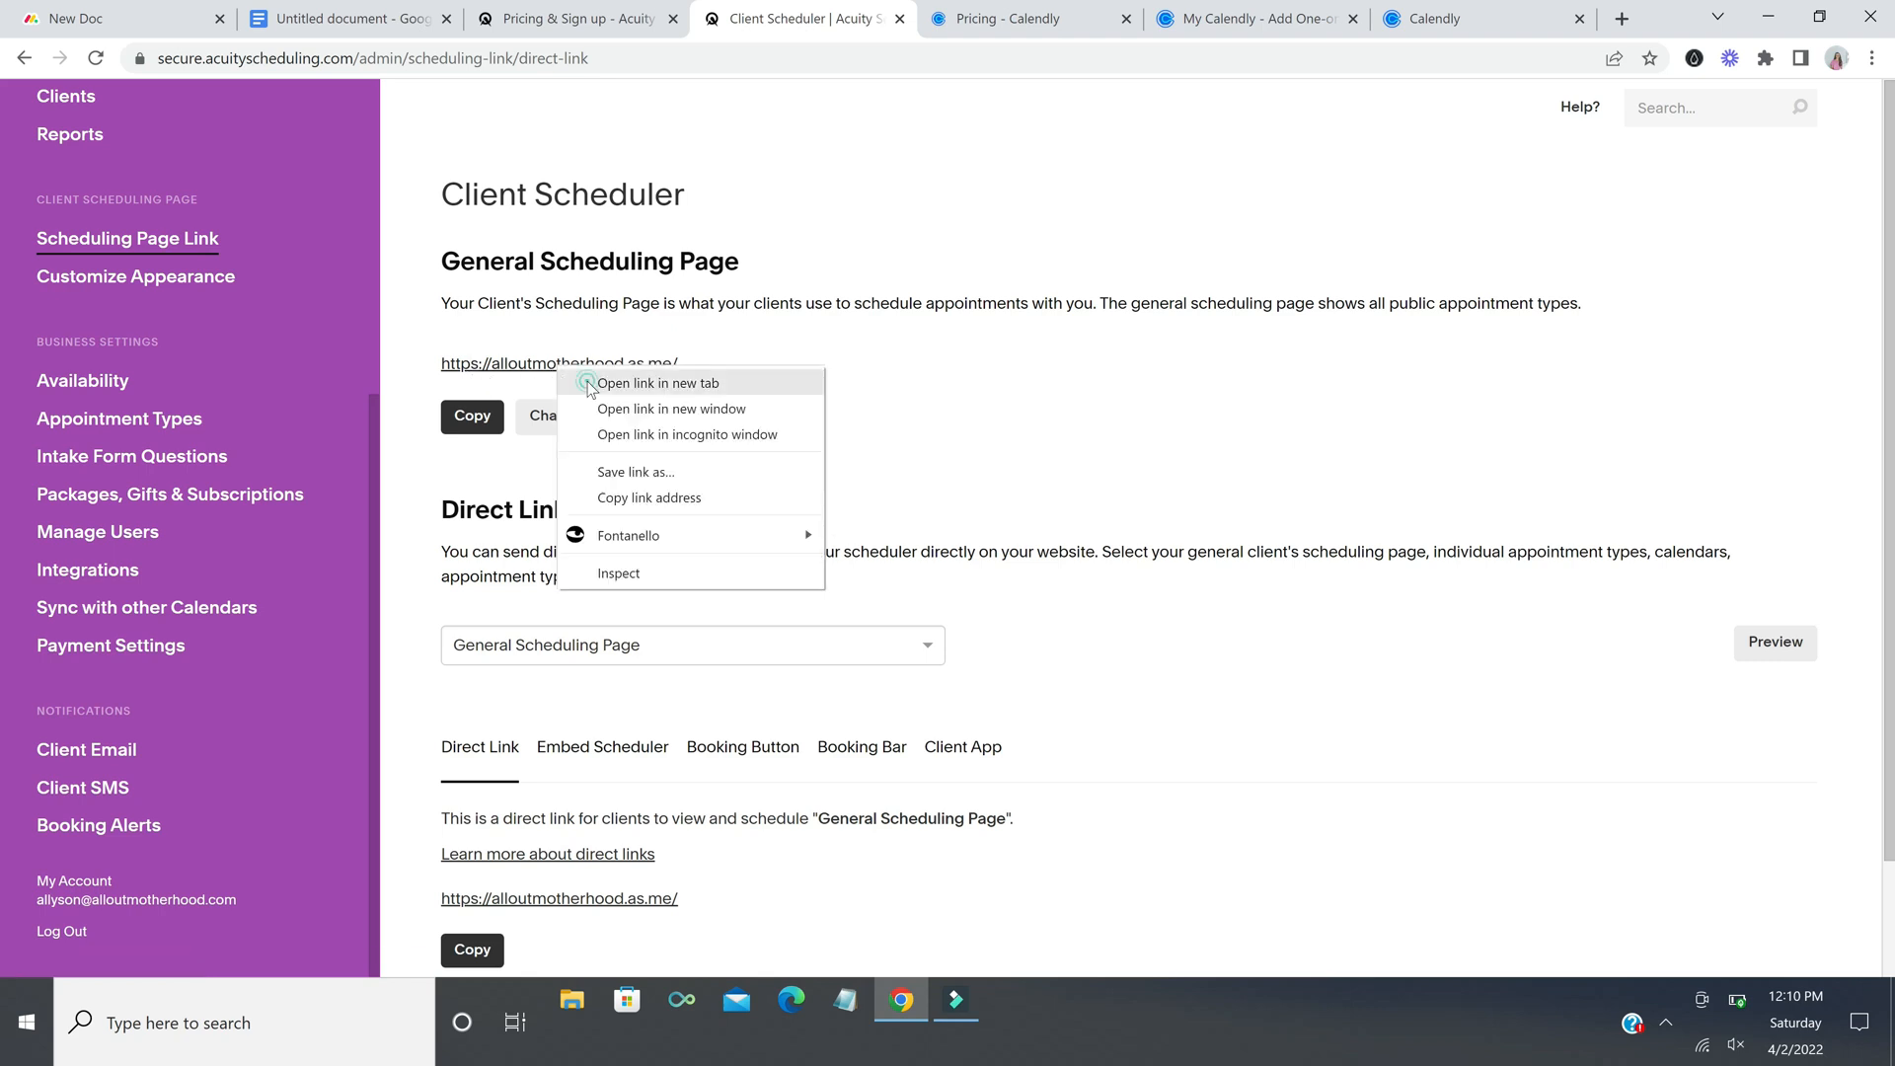
pyautogui.click(592, 382)
pyautogui.click(886, 23)
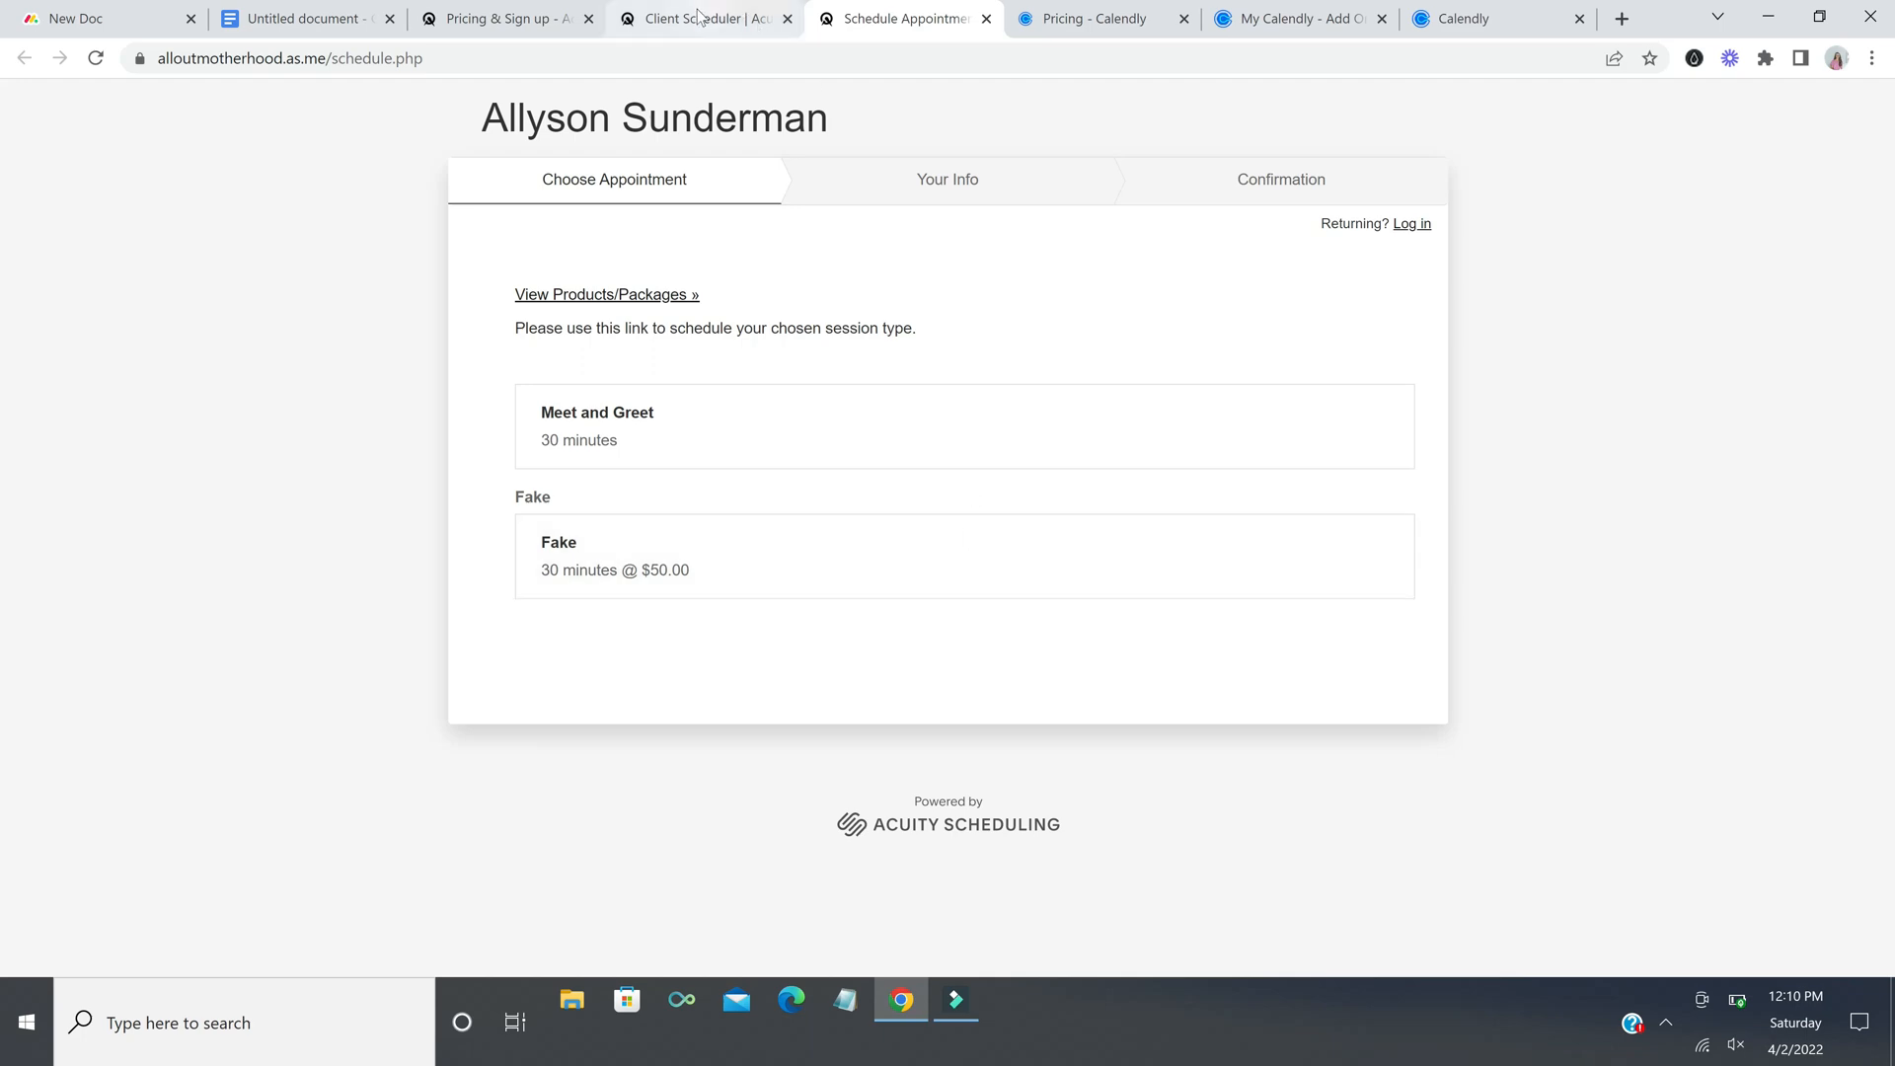
# Step: Back in the client scheduler settings, choose the Podcast Interview appointment type for direct links and copy its direct link
pyautogui.click(759, 28)
pyautogui.scroll(-2, 942, 419)
pyautogui.scroll(-1, 945, 427)
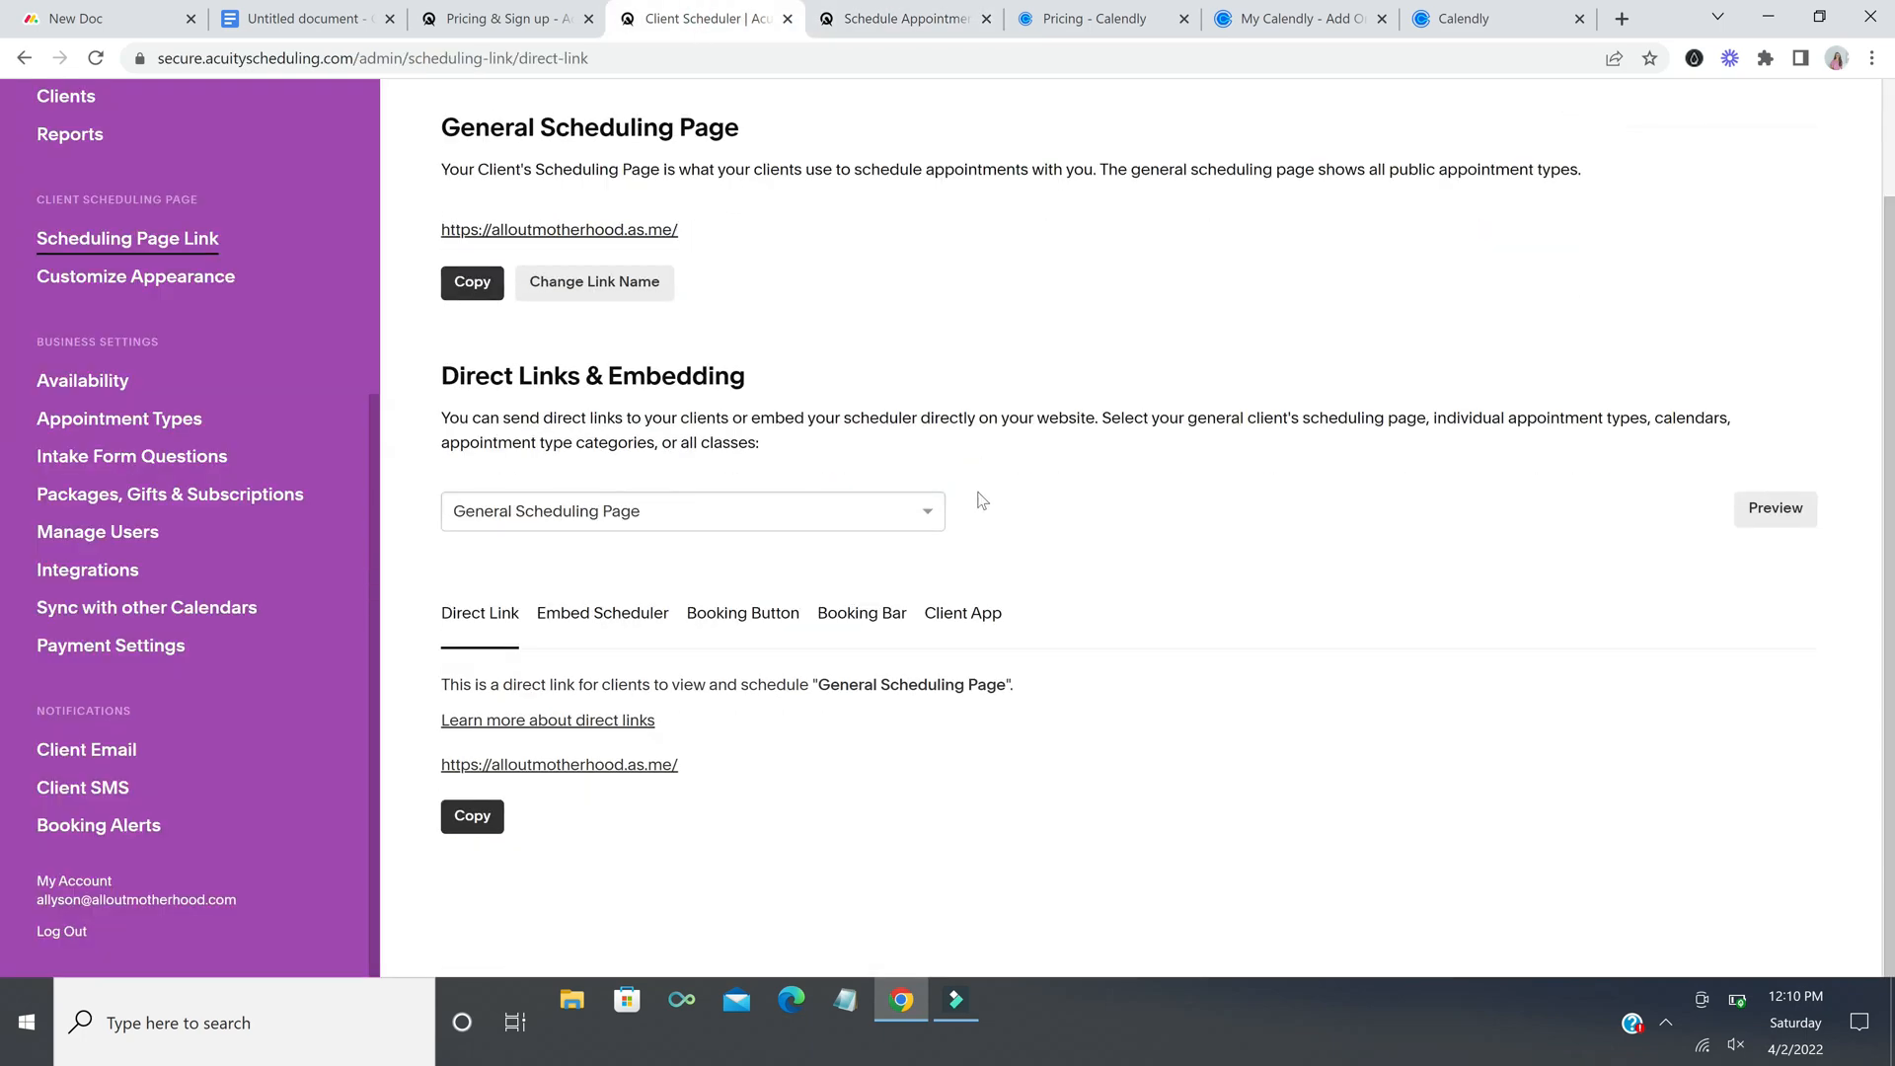
pyautogui.click(927, 515)
pyautogui.moveTo(939, 550)
pyautogui.mouseDown()
pyautogui.moveTo(940, 599)
pyautogui.moveTo(938, 564)
pyautogui.mouseUp()
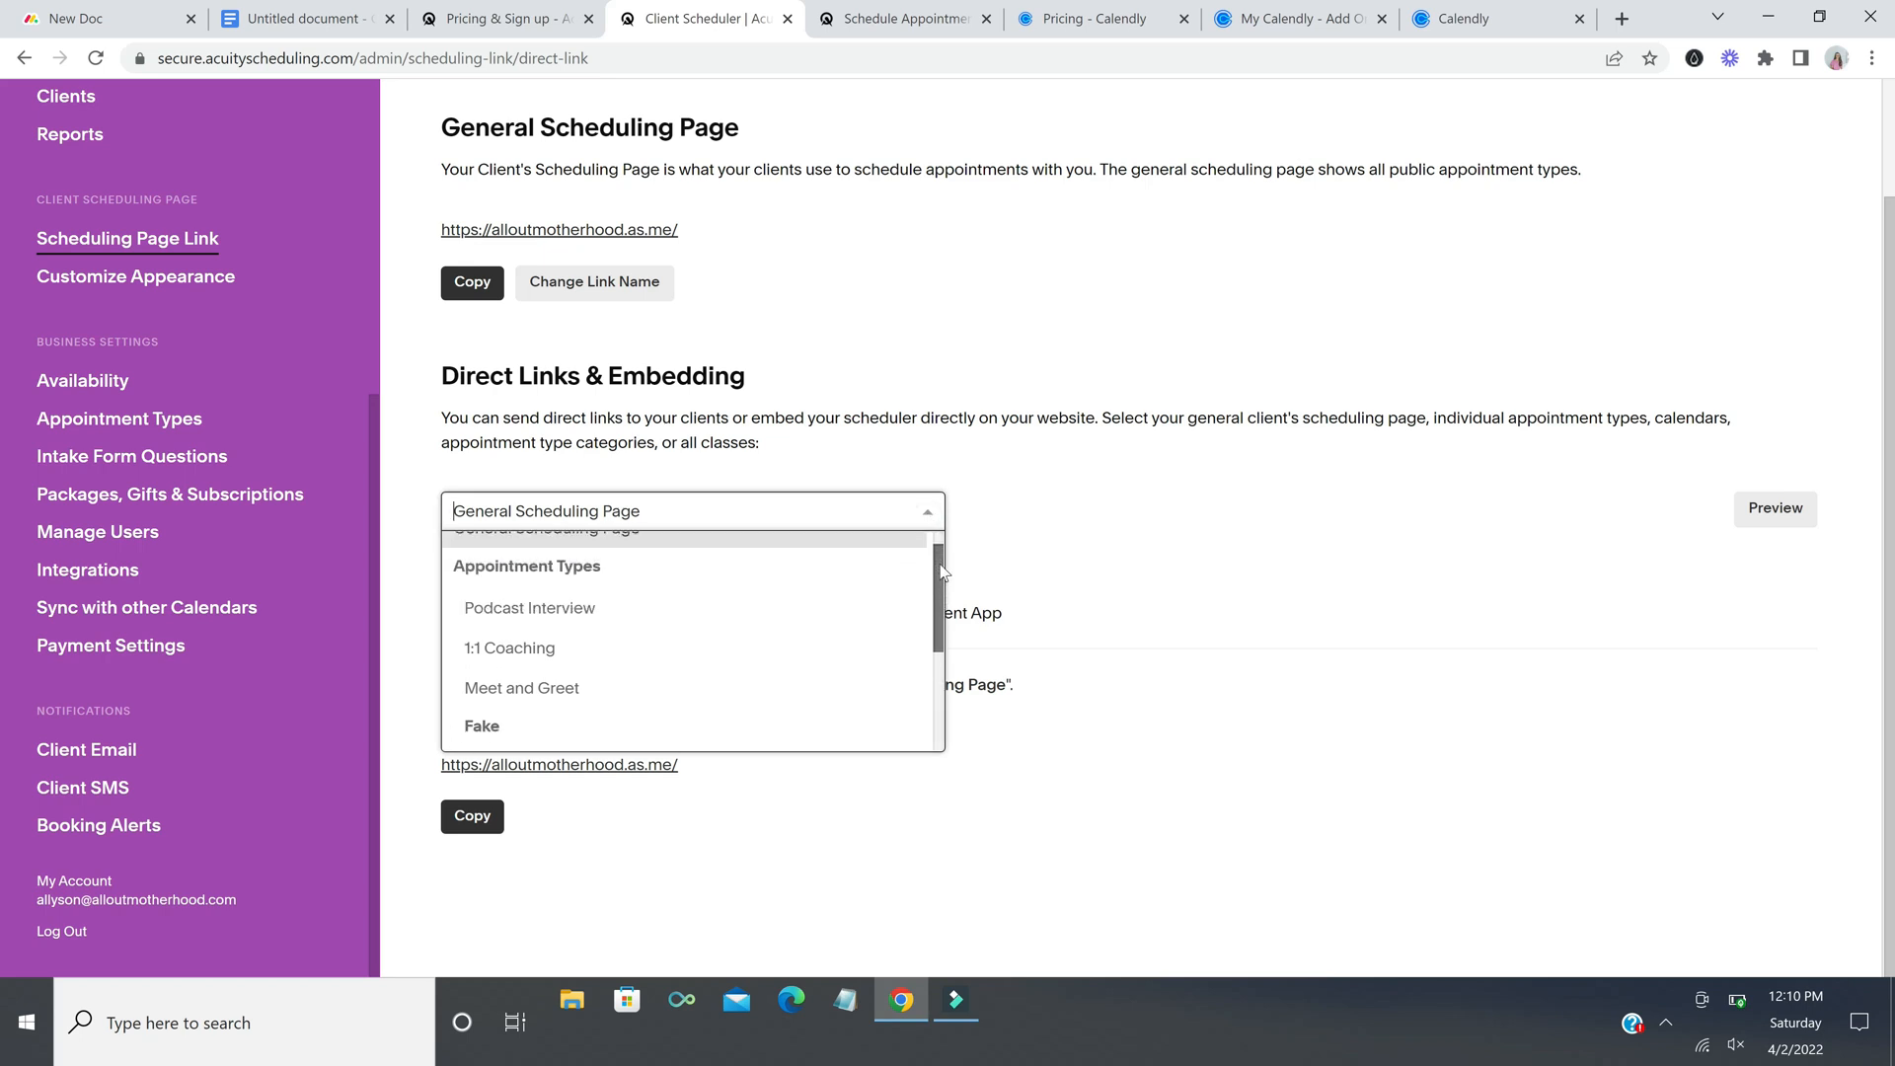
pyautogui.click(850, 612)
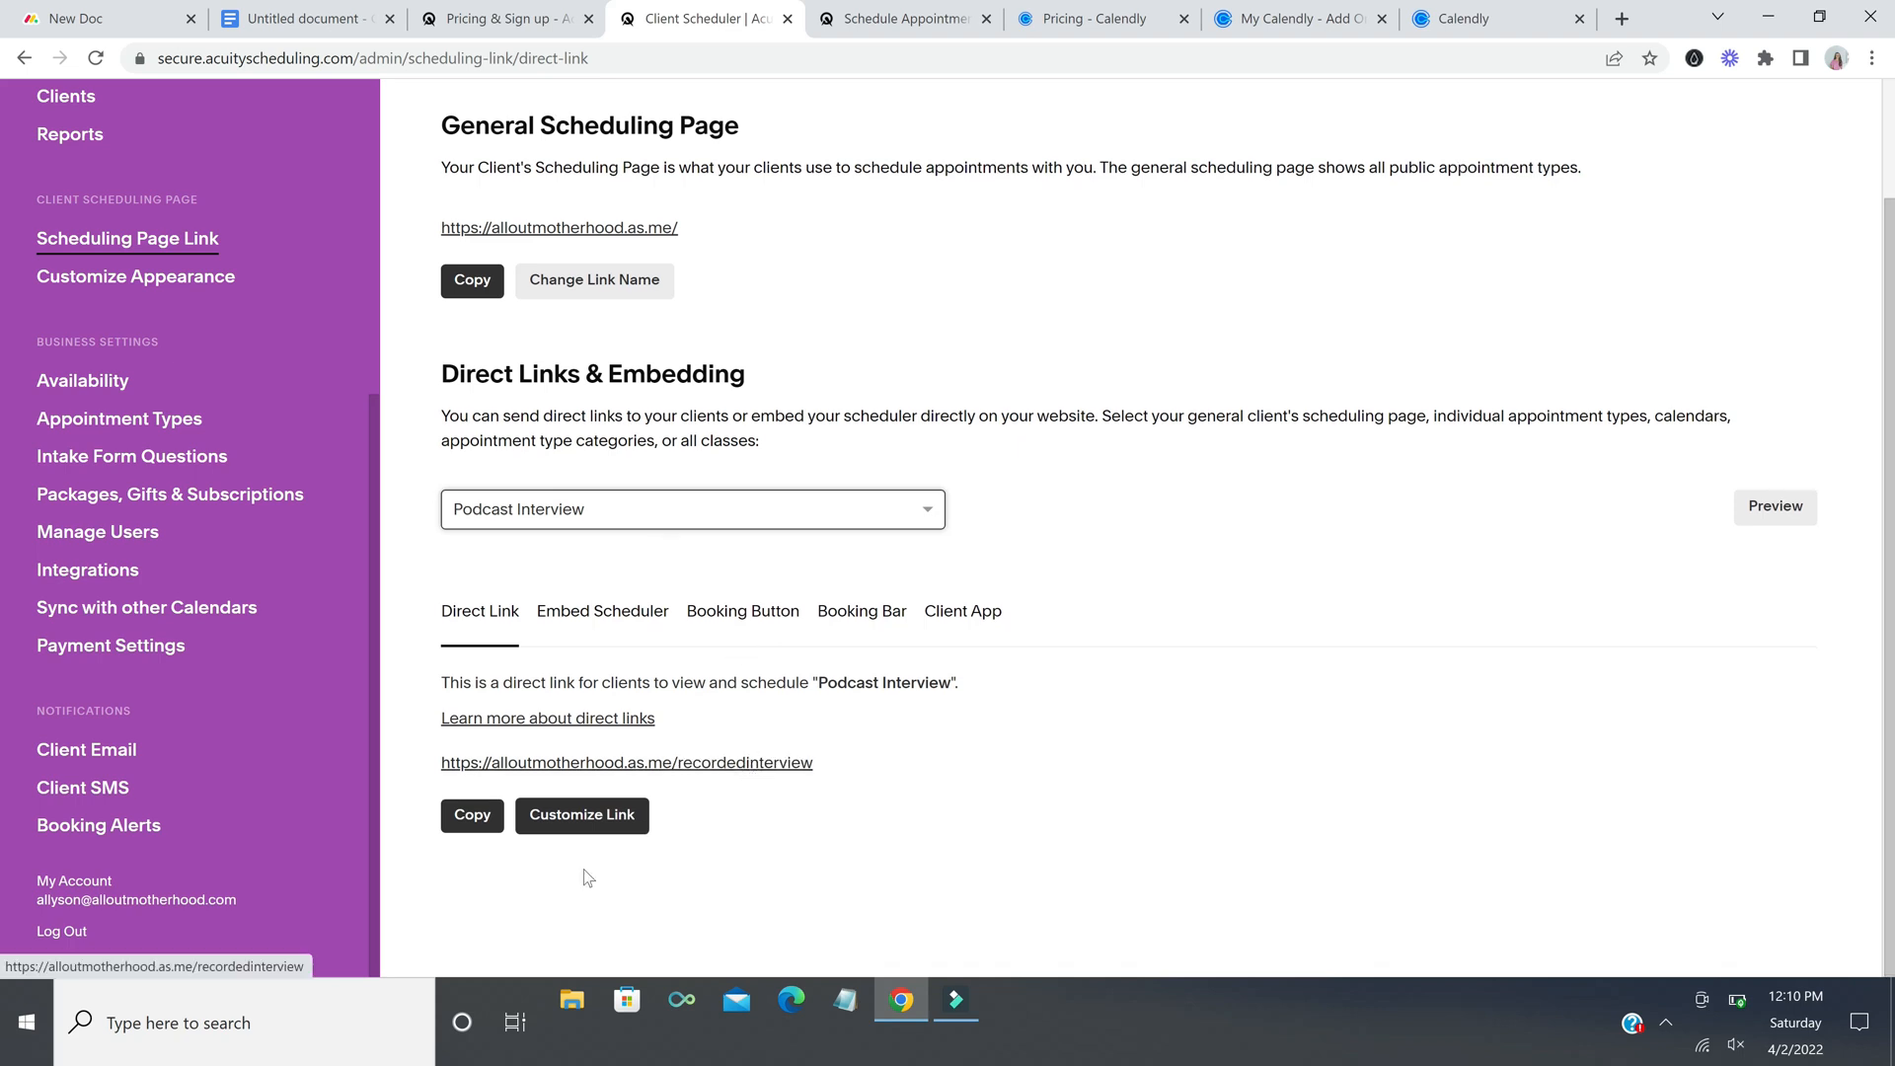
pyautogui.click(485, 821)
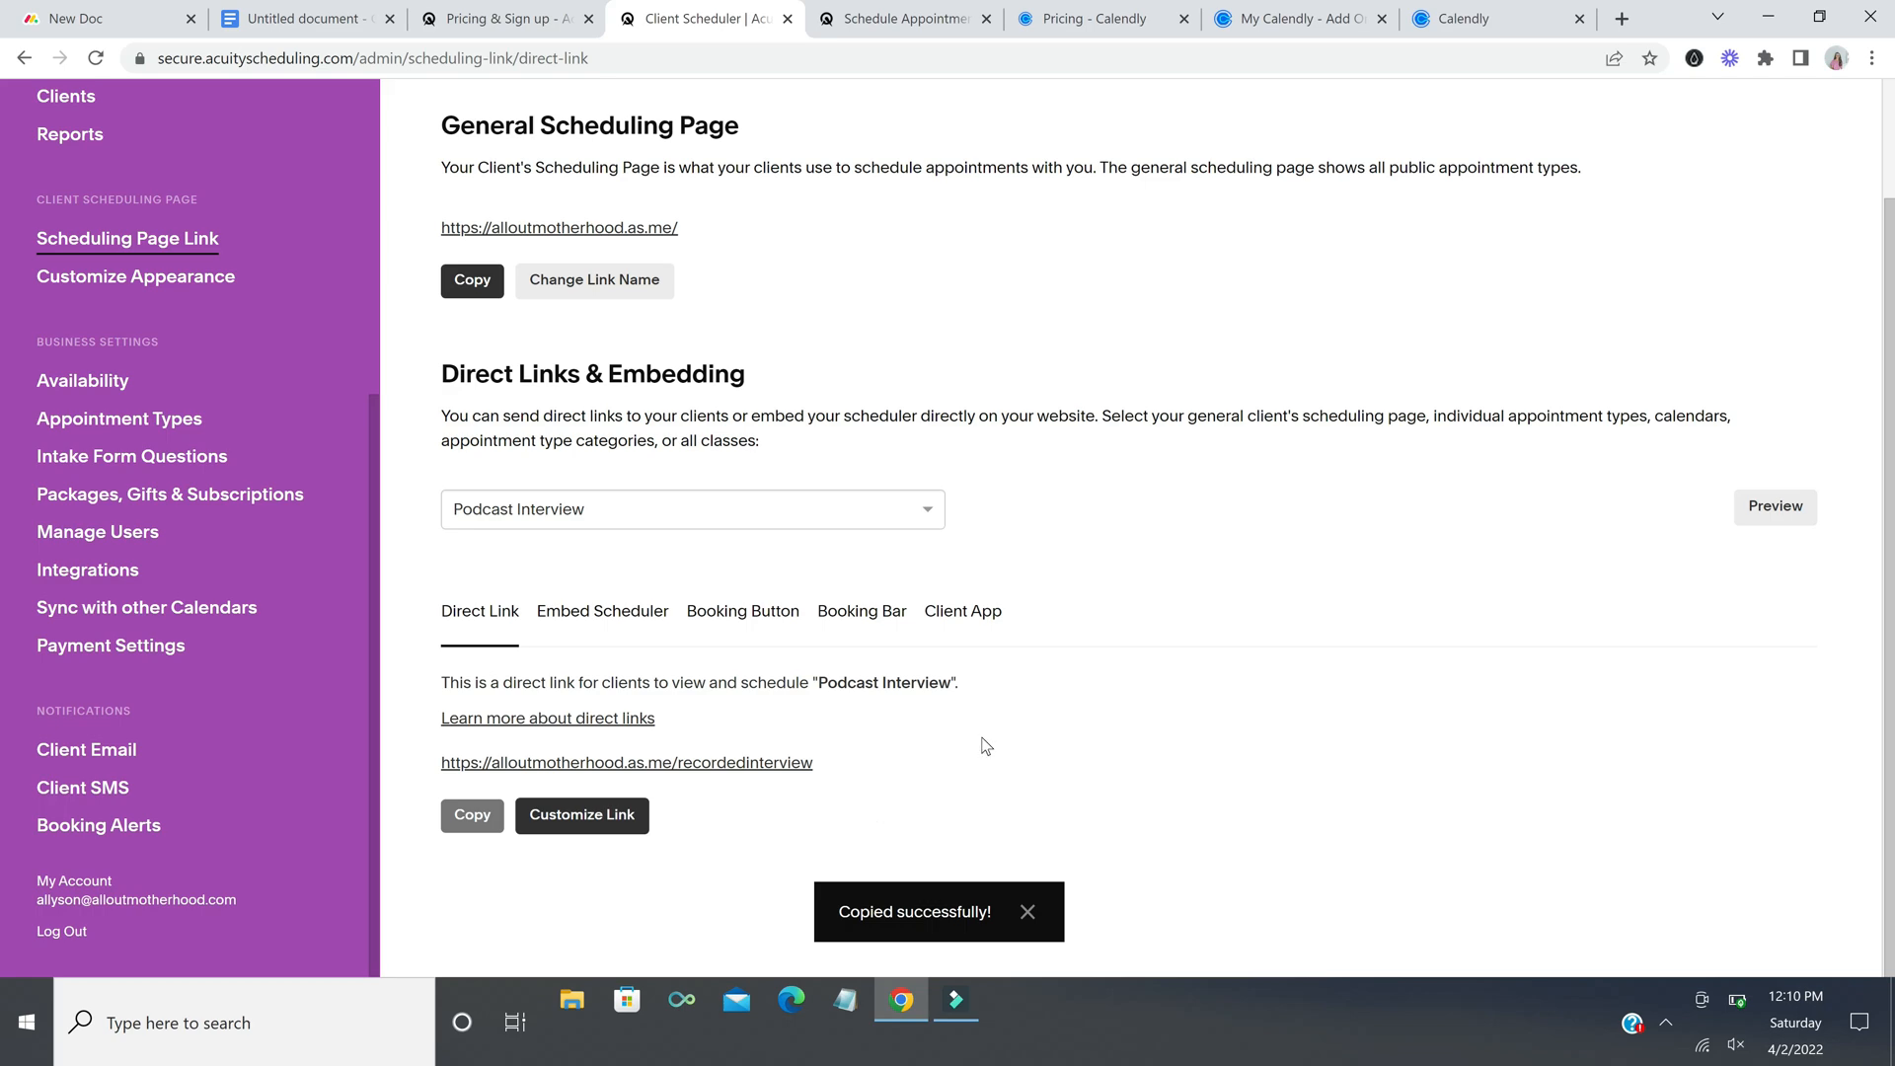
# Step: Review the Embed Scheduler, Booking Button, Booking Bar and Client App sharing options for Podcast Interview
pyautogui.click(639, 617)
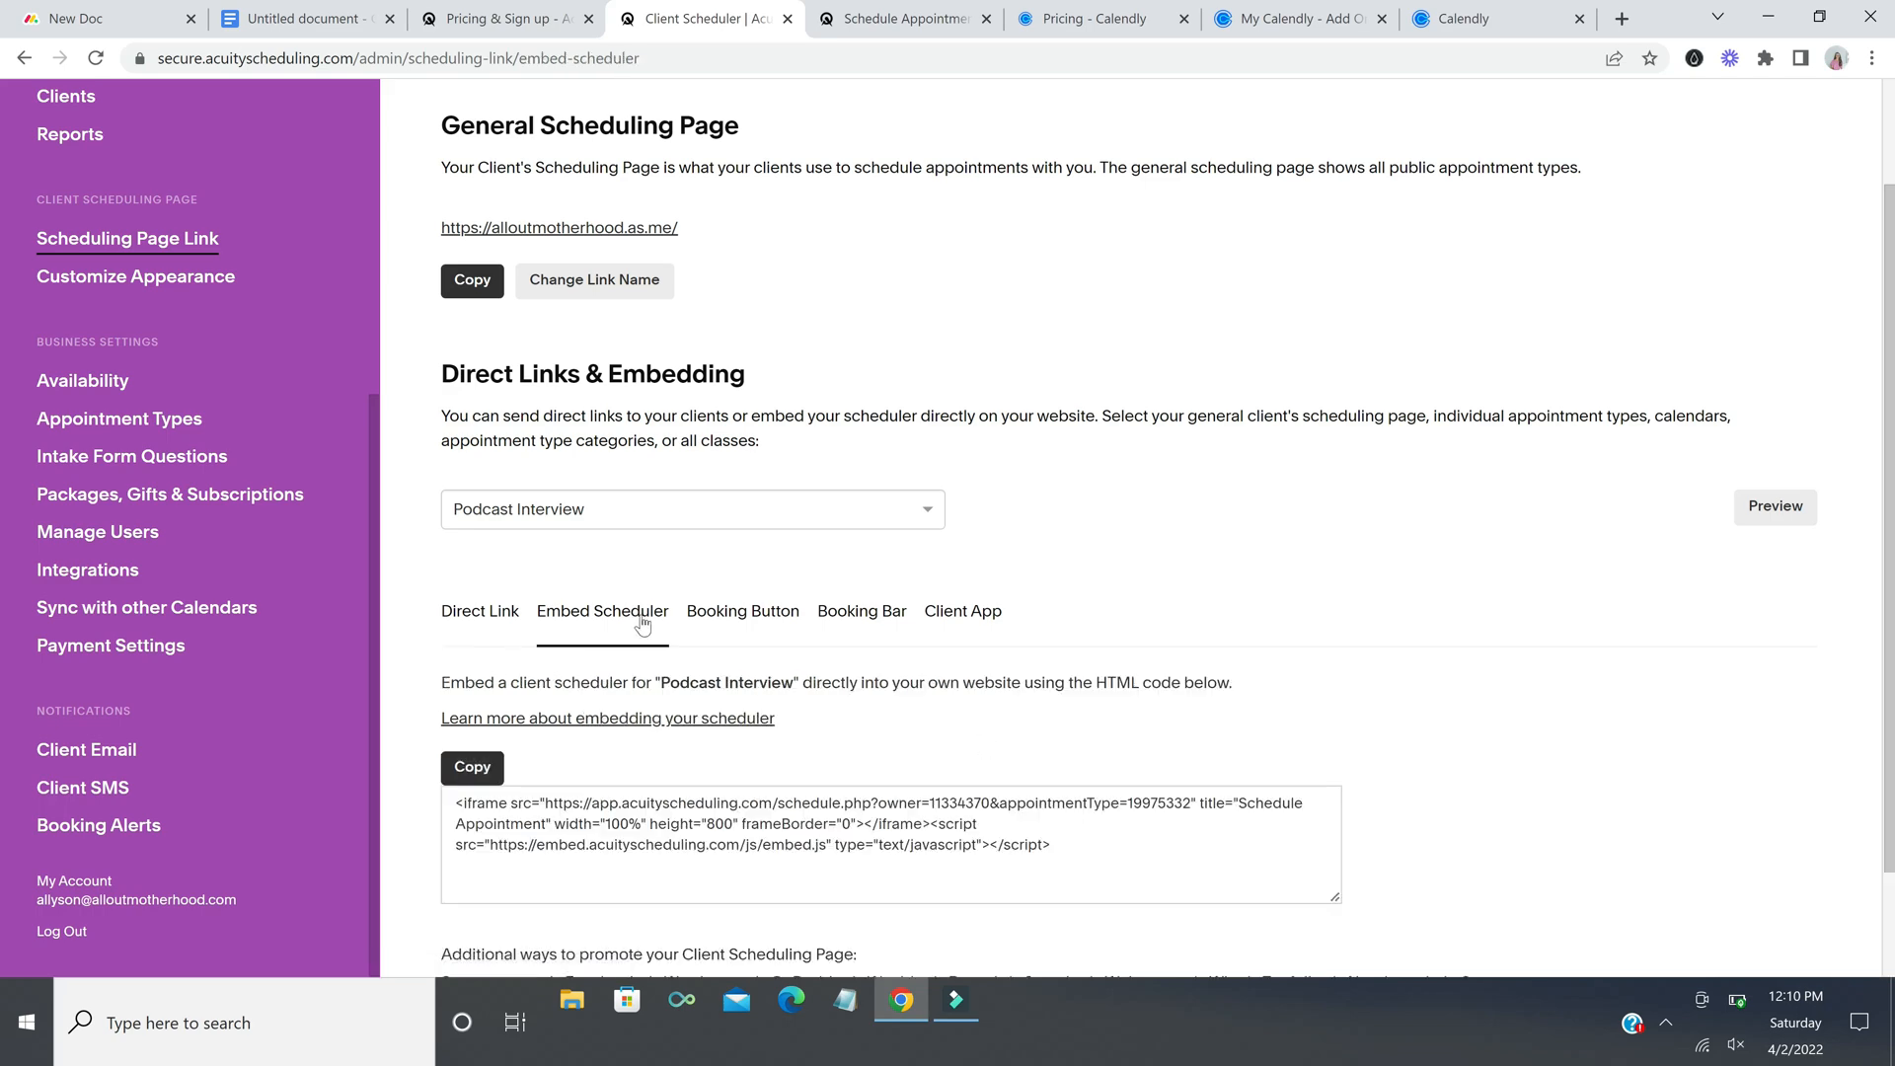
pyautogui.scroll(-2, 932, 703)
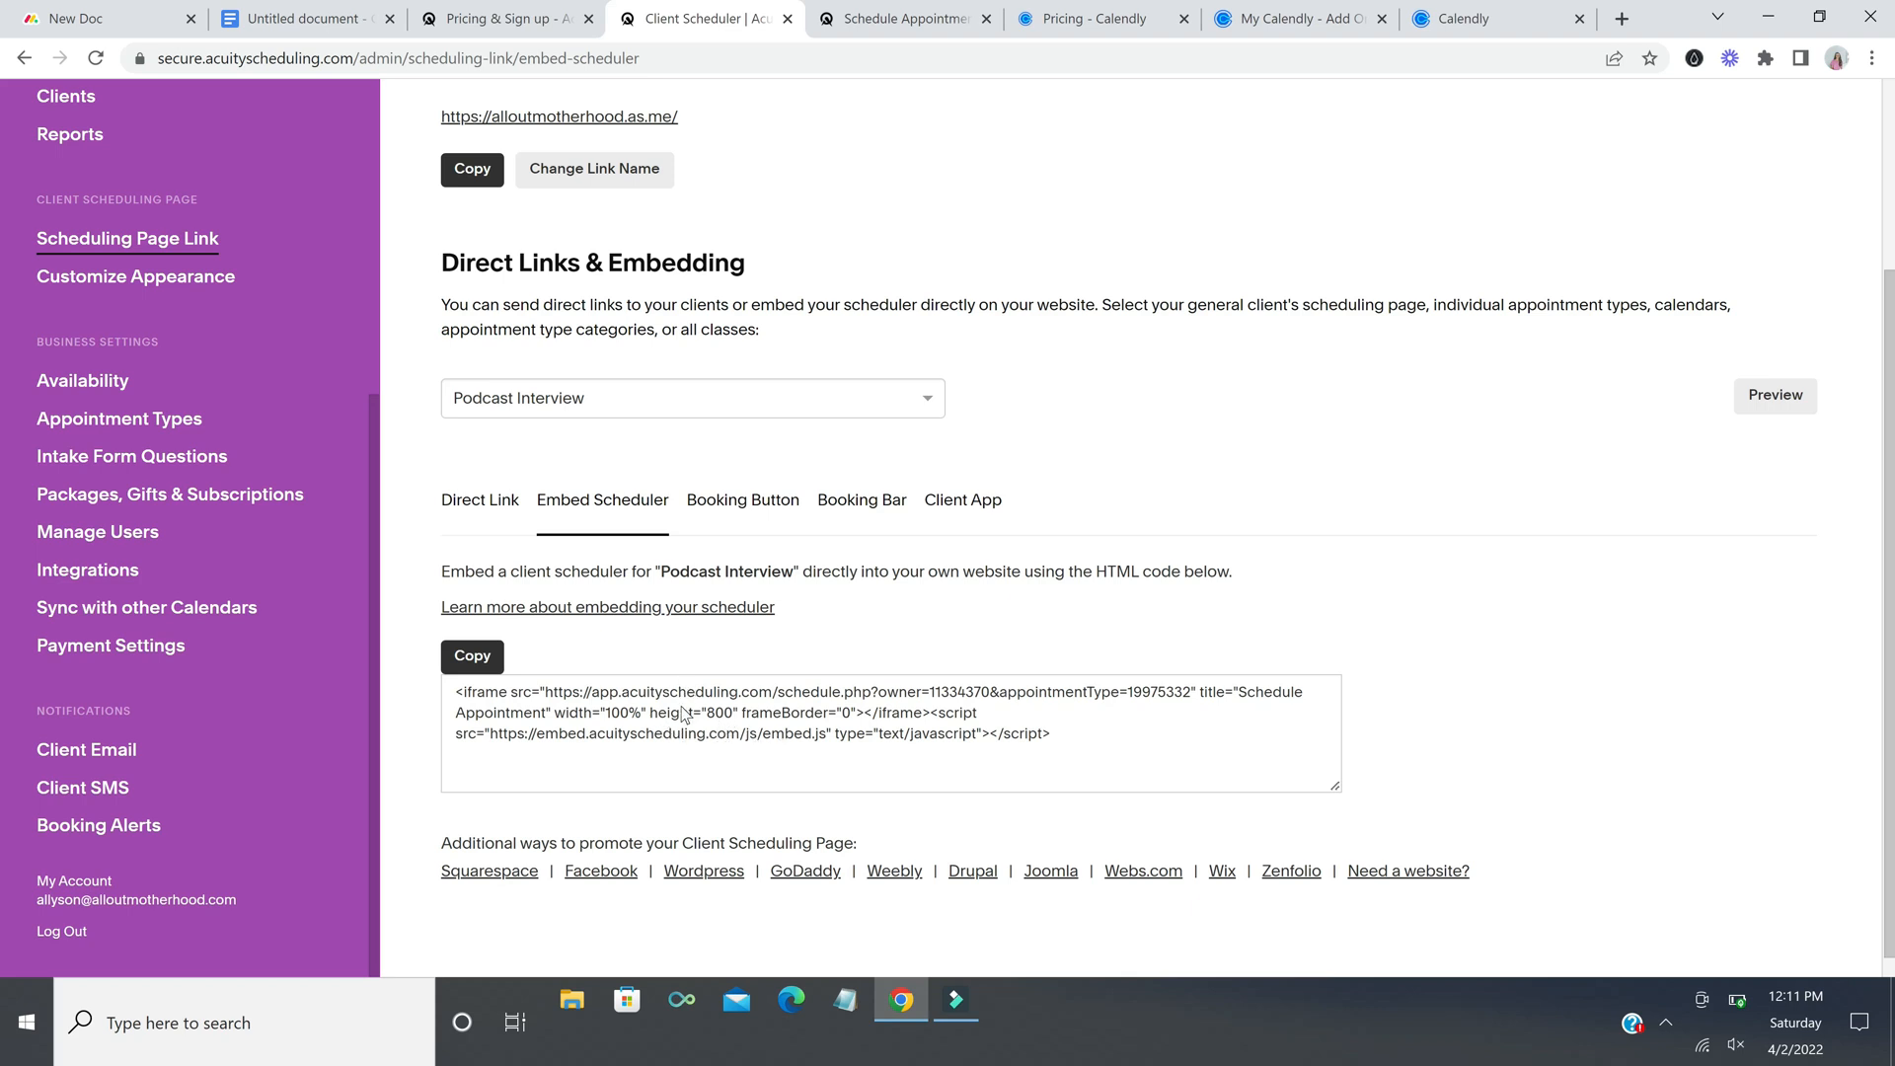
pyautogui.click(770, 501)
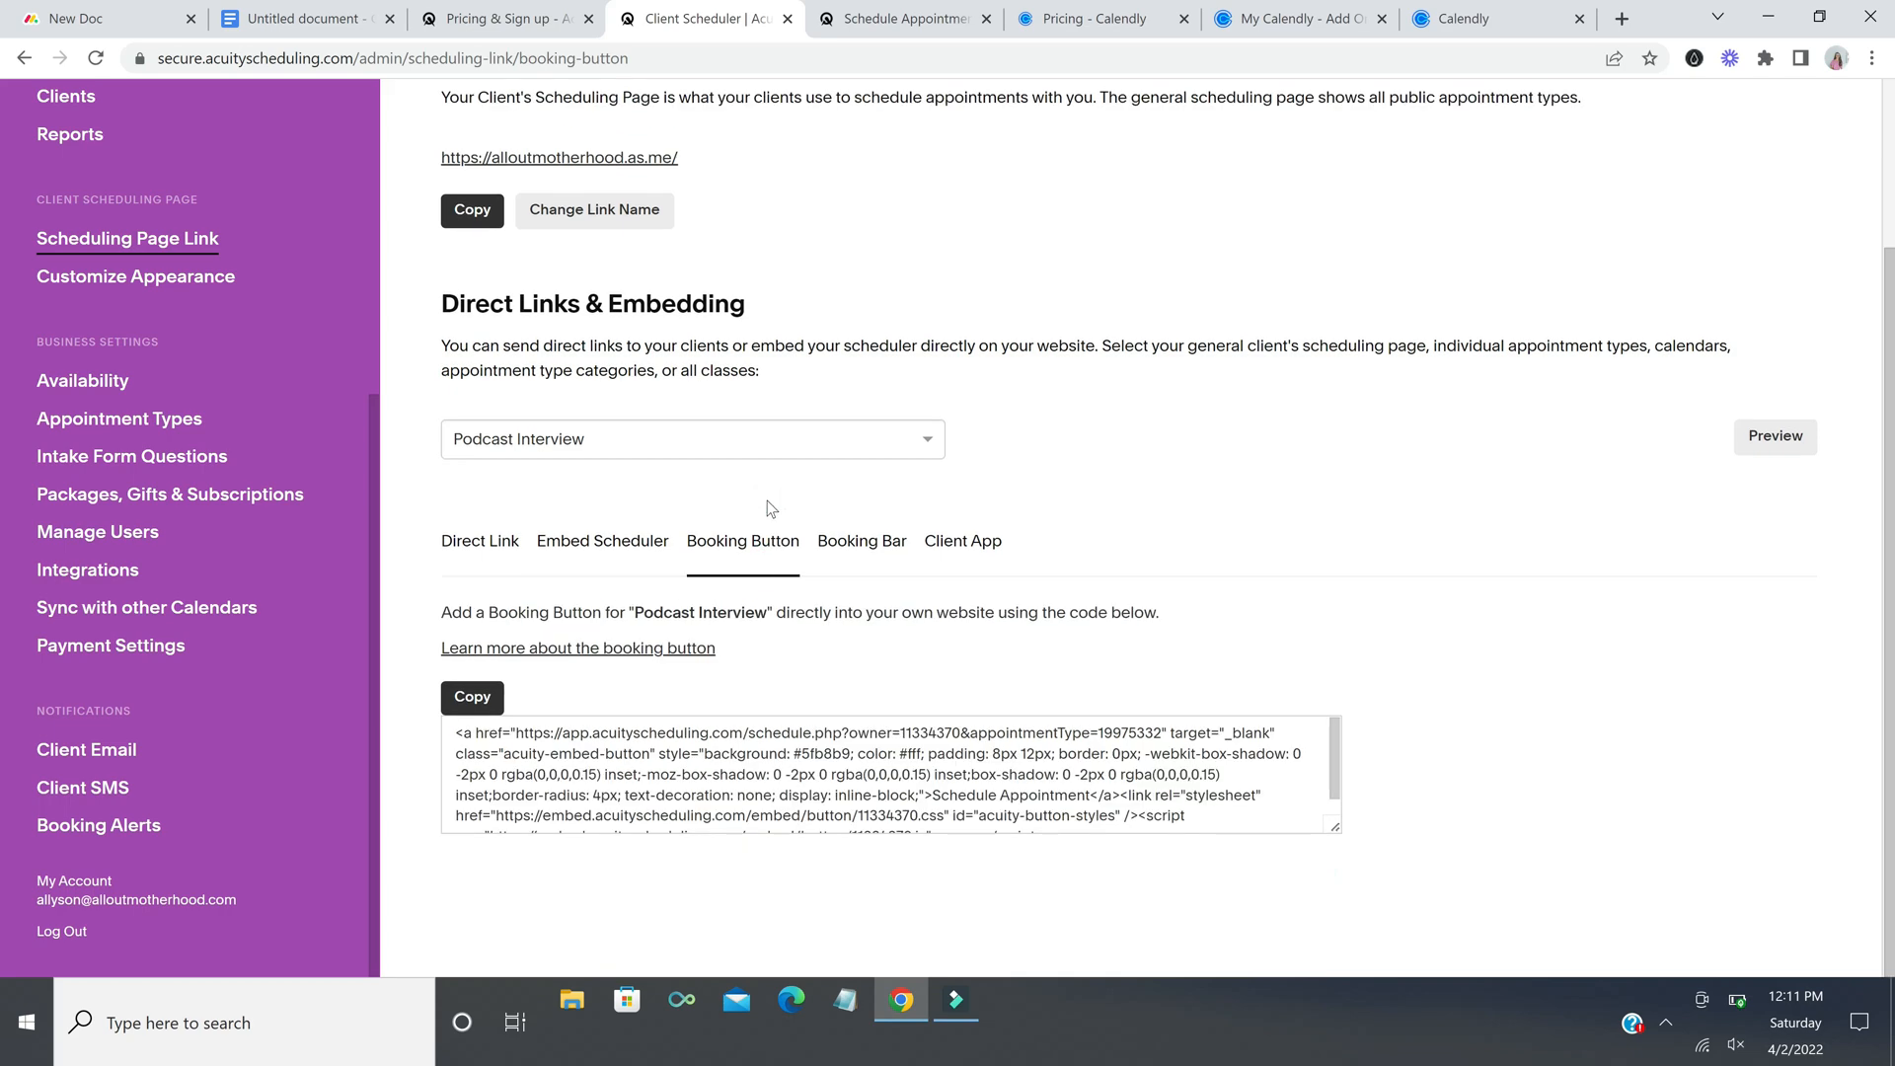
pyautogui.click(855, 549)
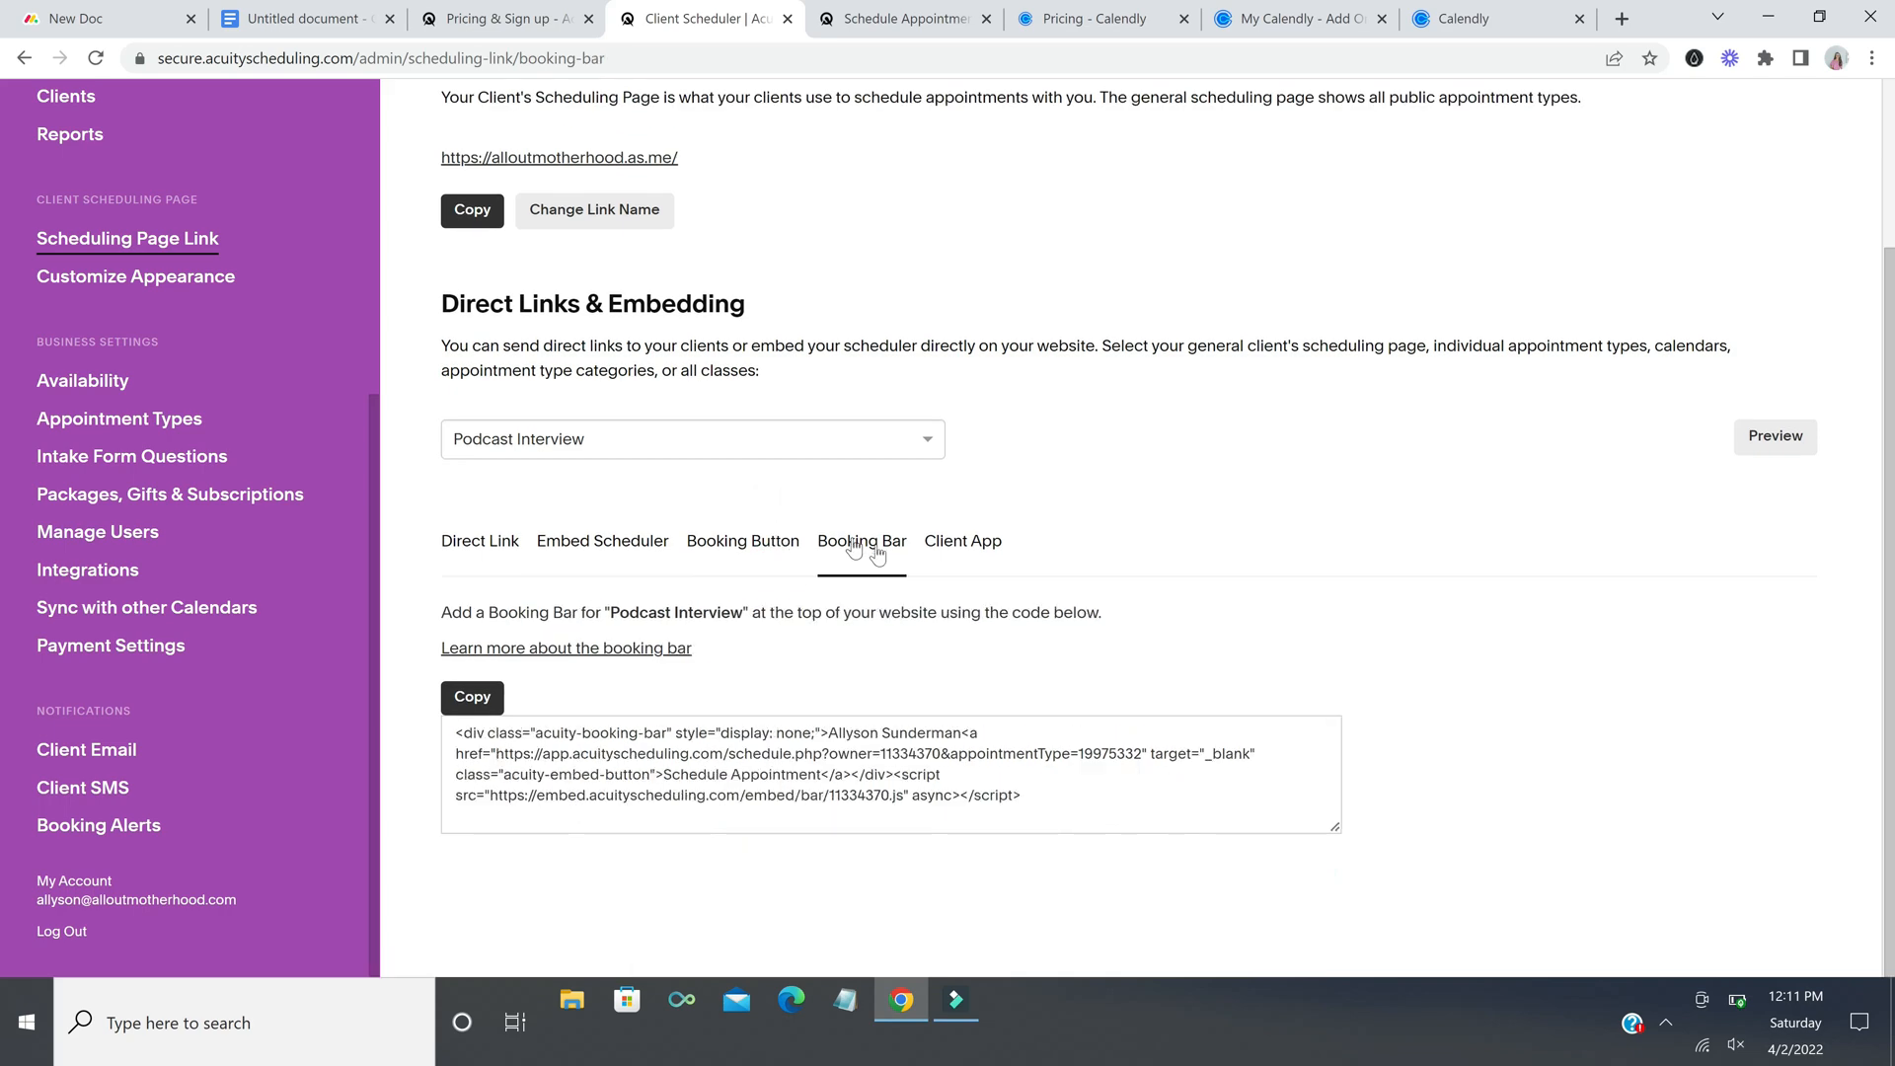
pyautogui.click(966, 543)
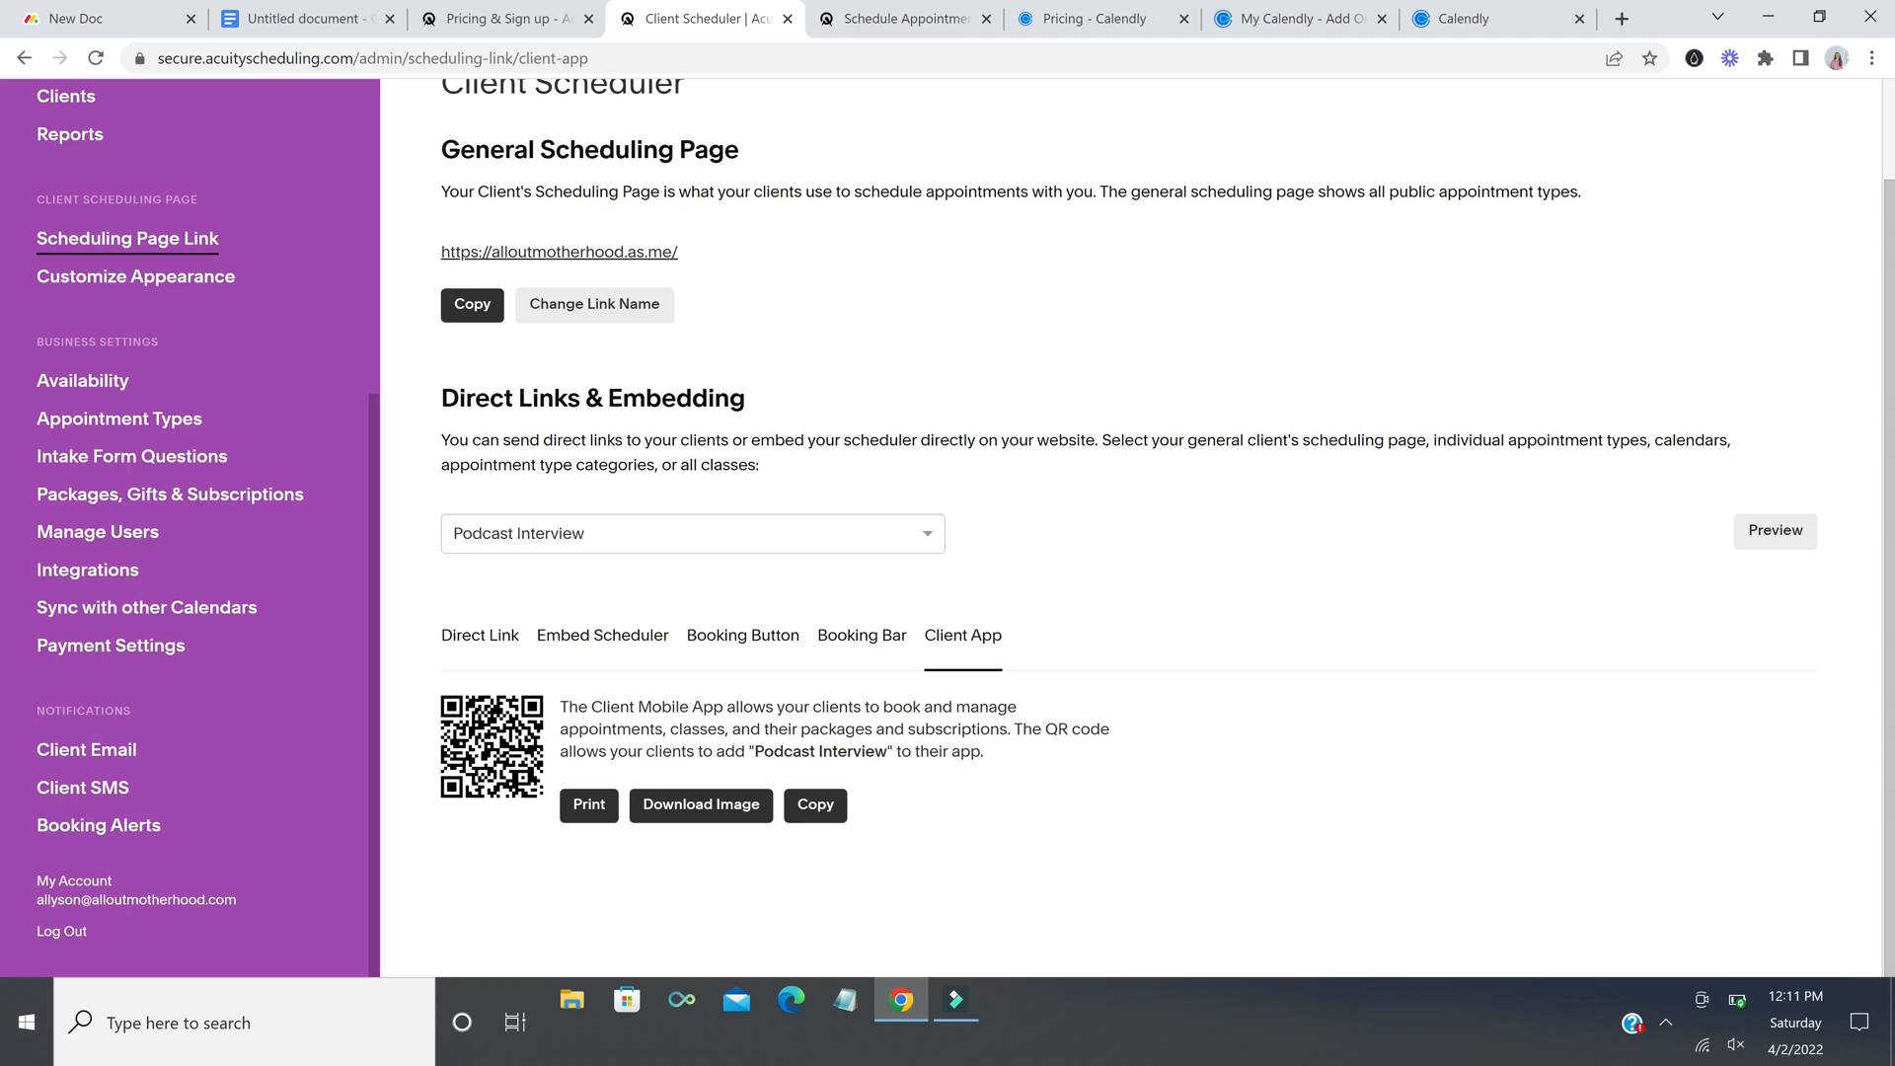
pyautogui.scroll(1, 1338, 702)
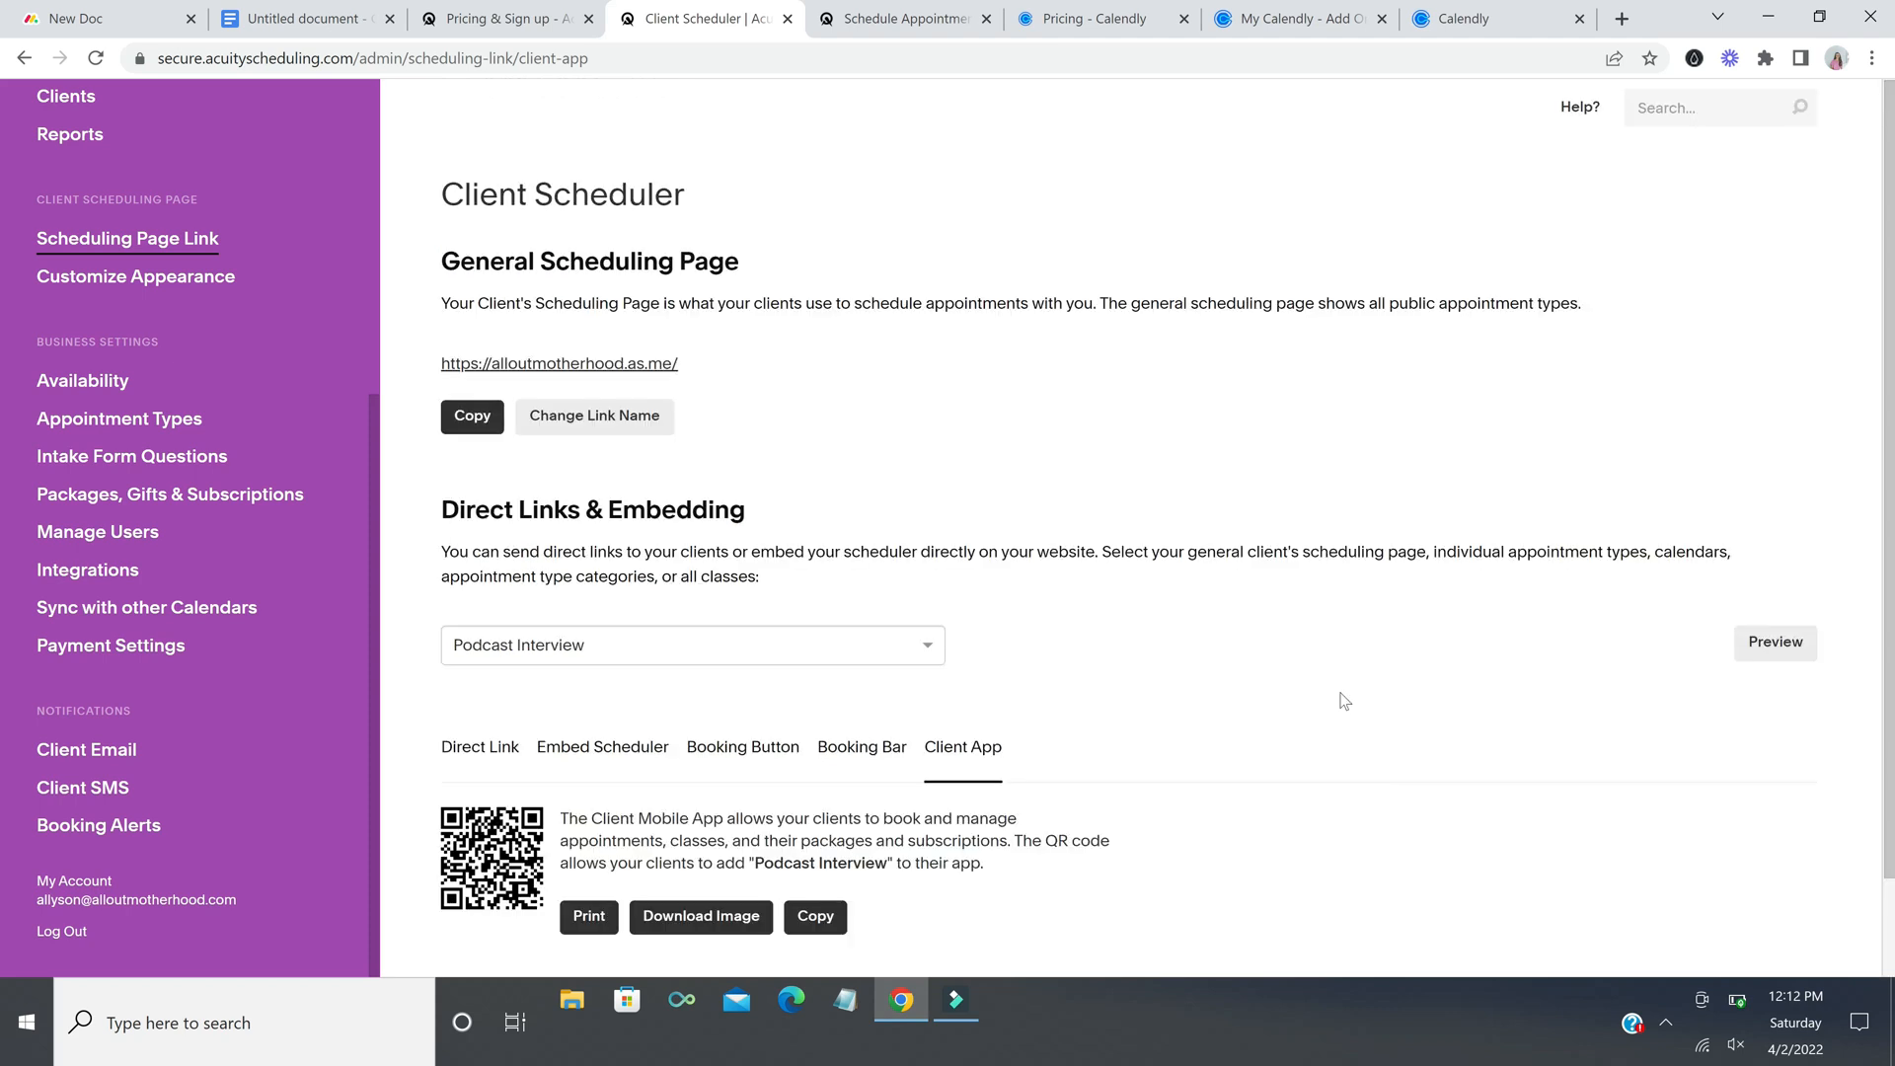